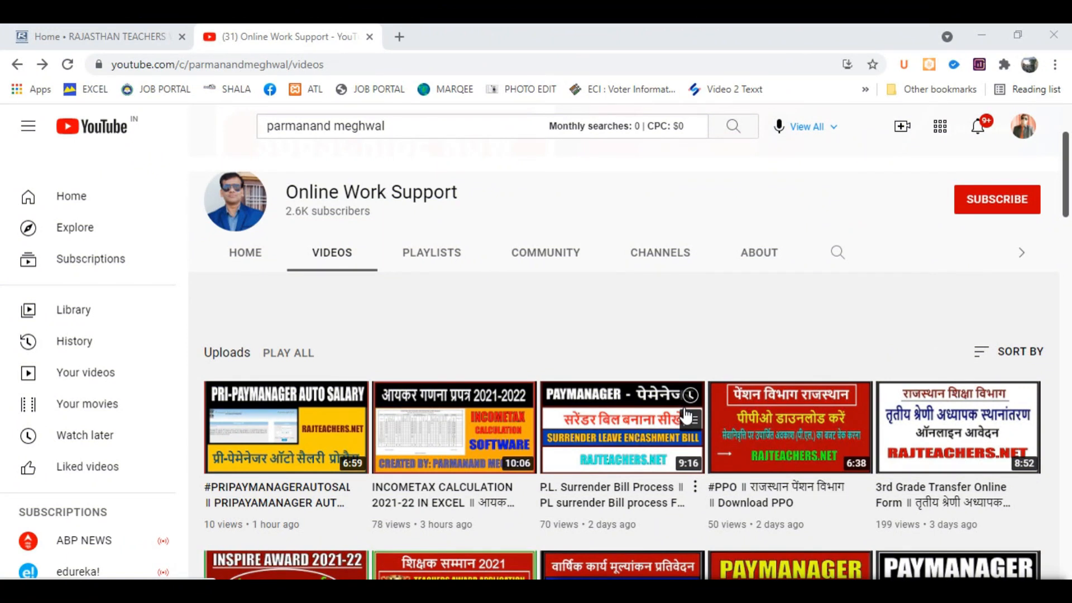
click(1025, 207)
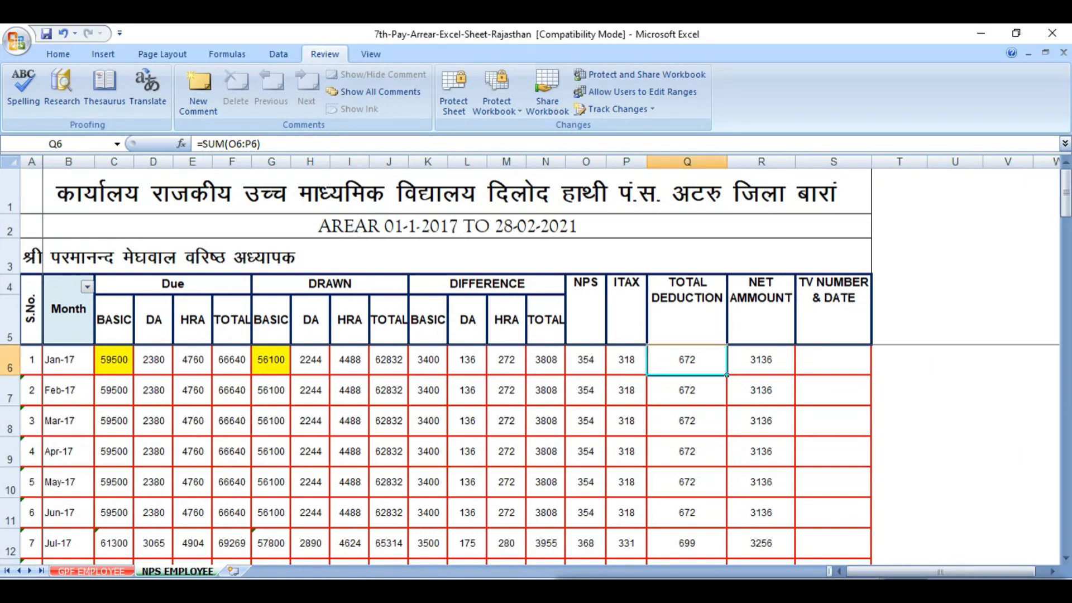
Examine the 7th pay arrear sheet's period title, employee line, serial number heading, and Due and DIFFERENCE heading groups.
click(358, 226)
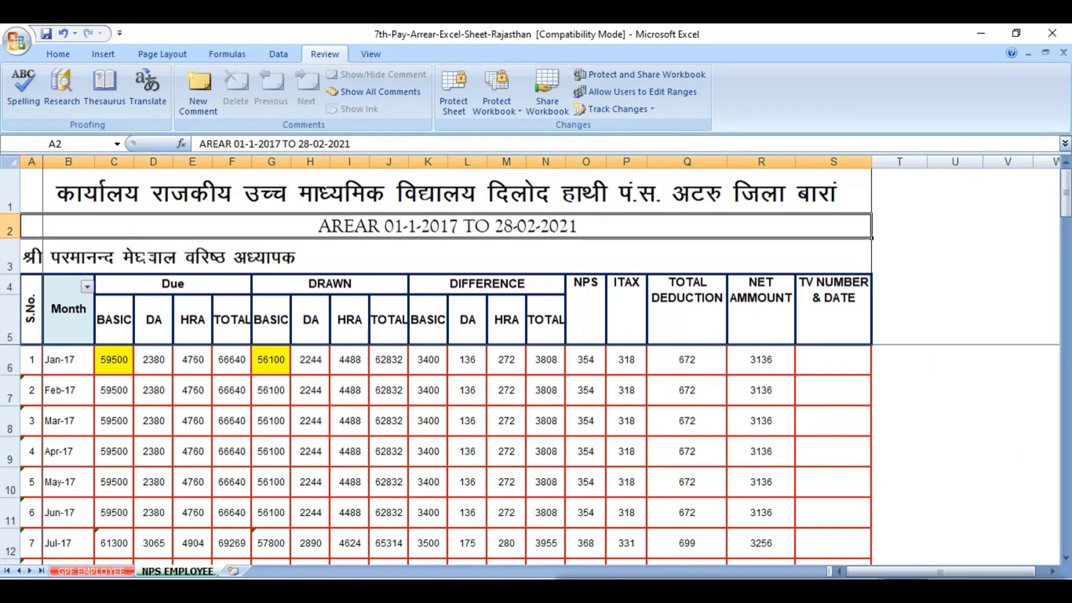
click(146, 257)
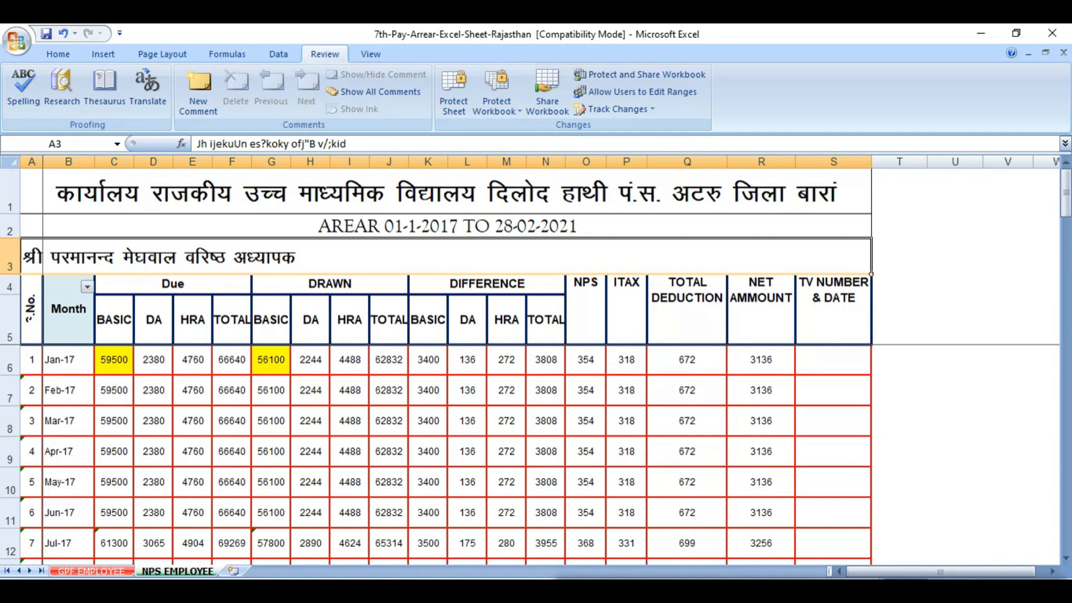
click(31, 310)
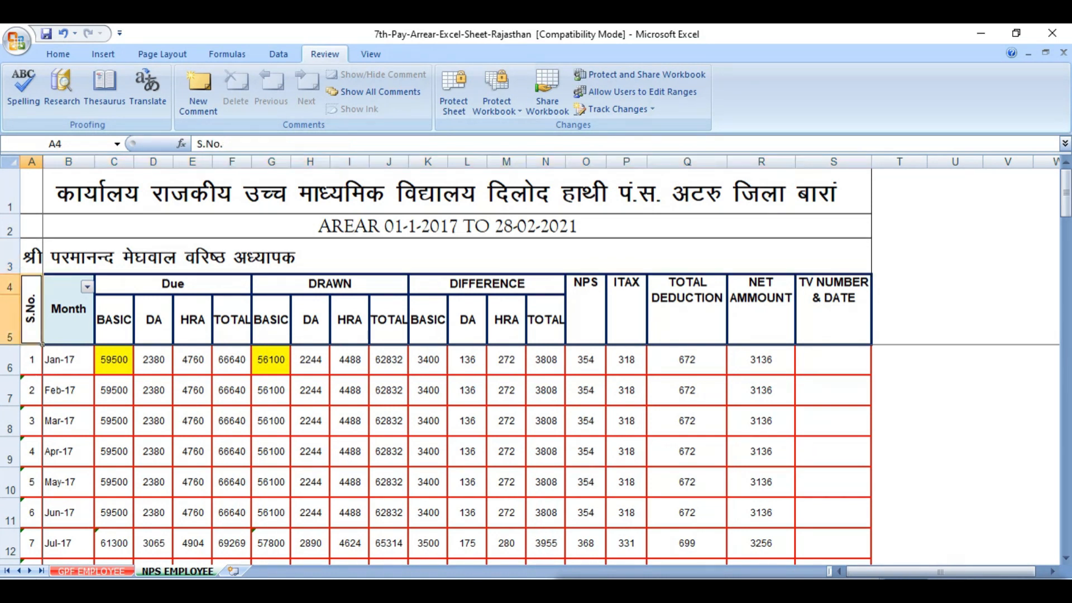
click(115, 323)
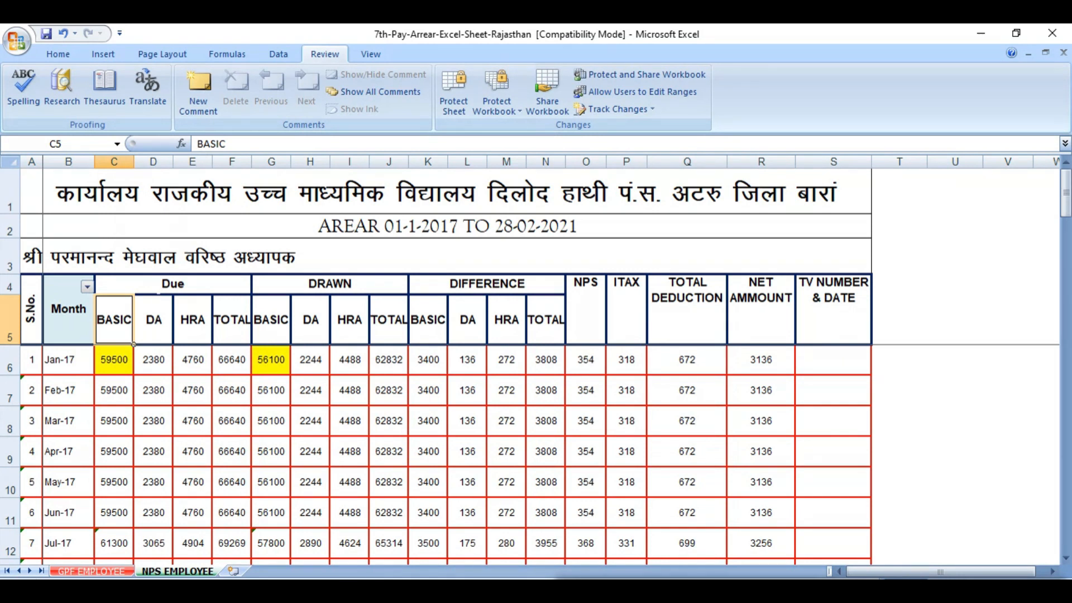
click(162, 285)
click(500, 285)
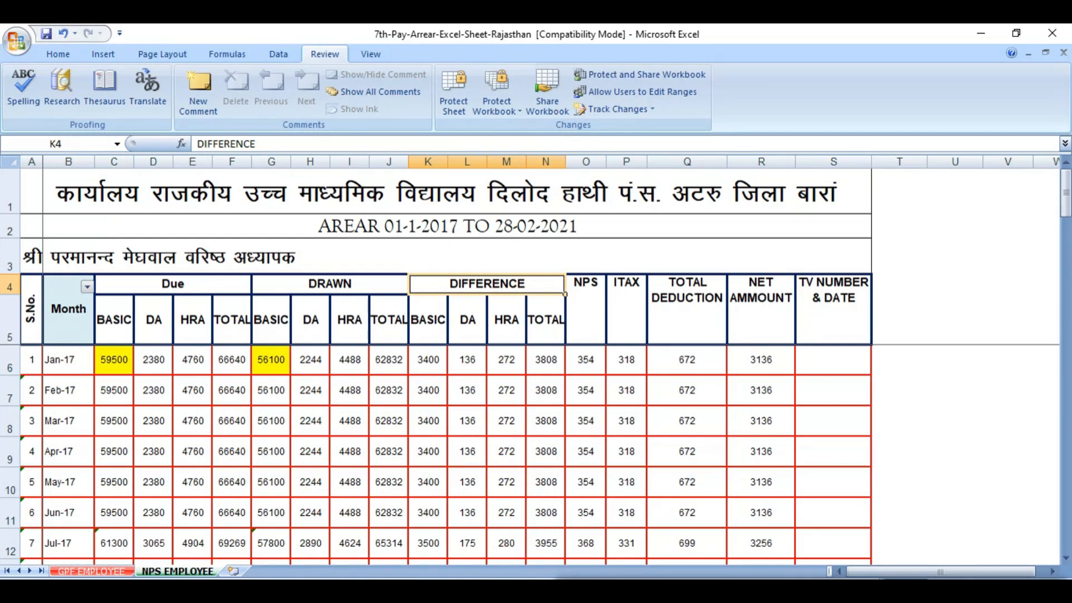
Switch to the browser and look through the rajteachers.net home page's Excel Software list for the 7th Pay Arrear Excel Sheet.
click(406, 591)
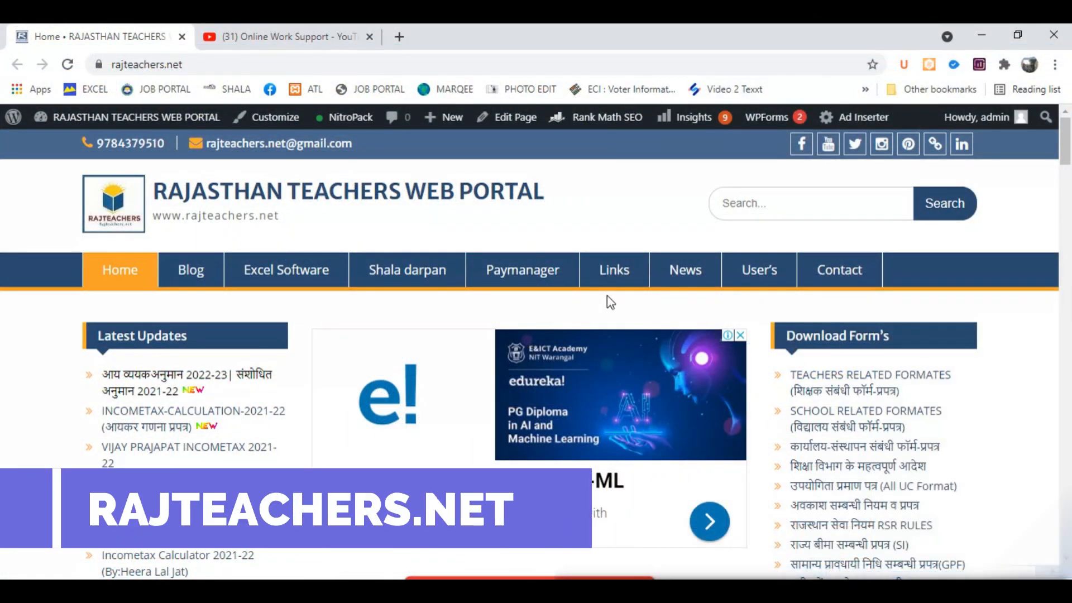
scroll(861, 316, down, 10)
scroll(864, 323, down, 10)
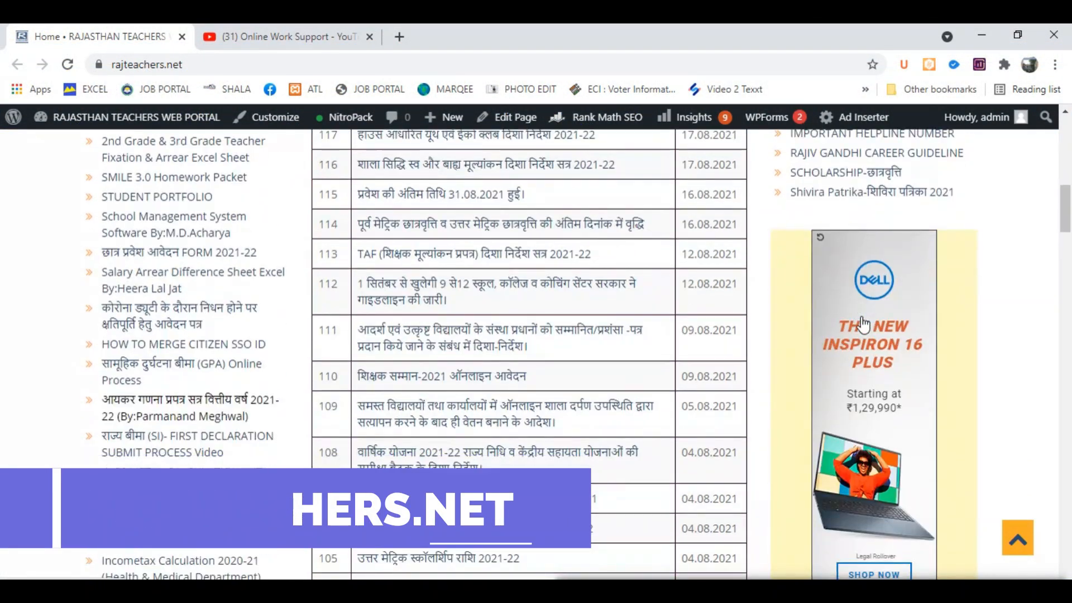
scroll(864, 325, down, 2)
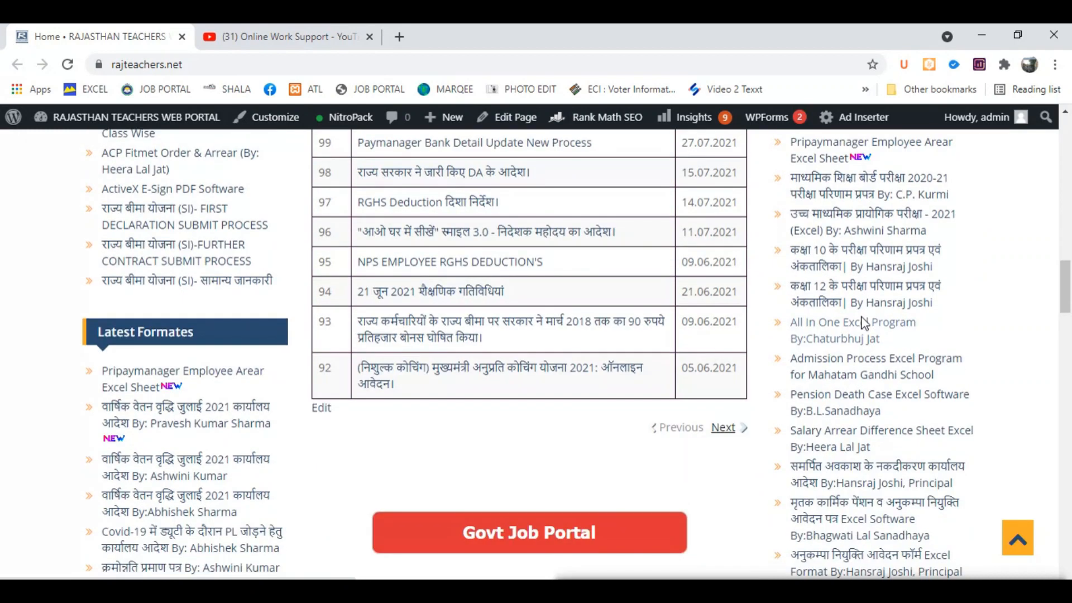
scroll(864, 325, up, 1)
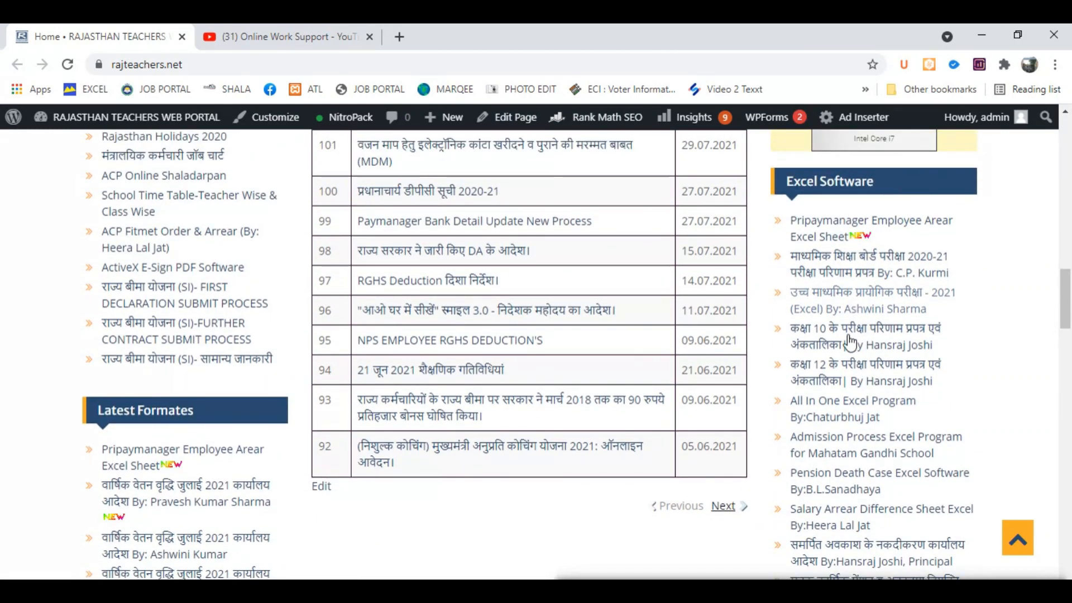
scroll(842, 418, down, 1)
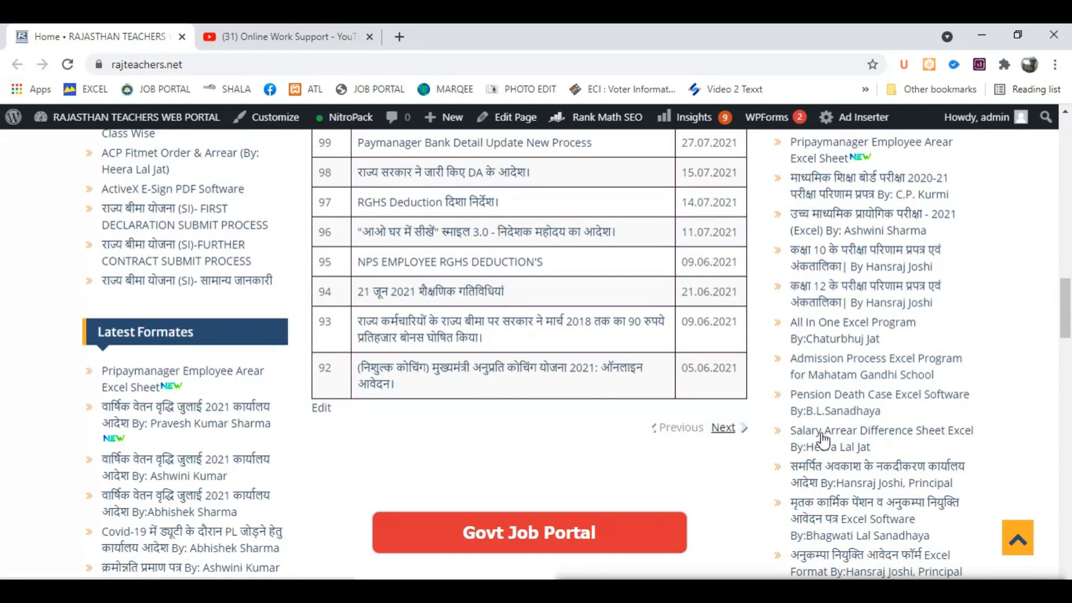
scroll(825, 443, down, 1)
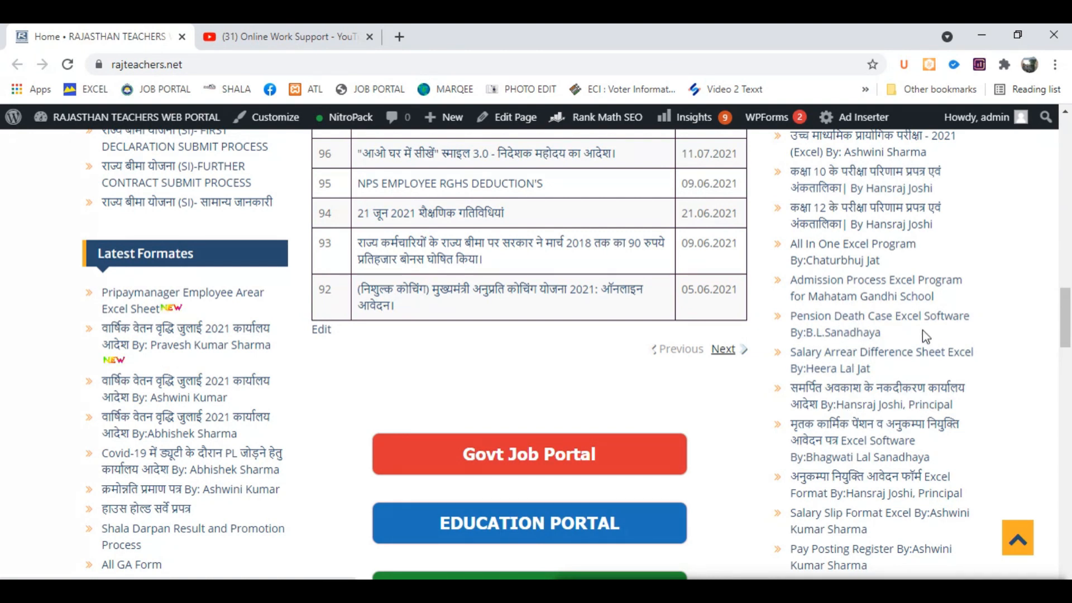
scroll(922, 335, down, 2)
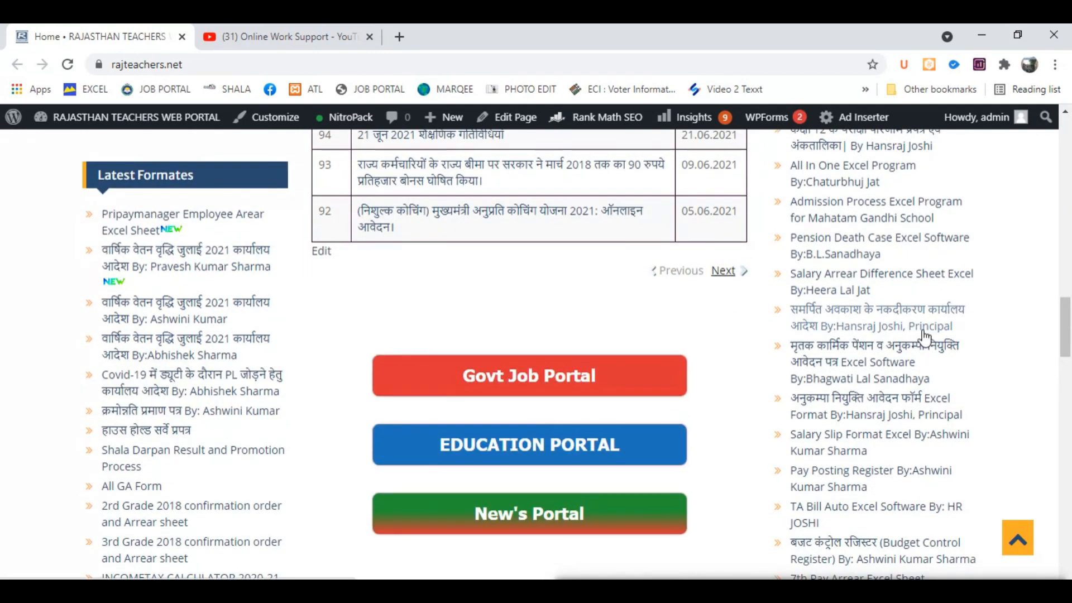
scroll(923, 335, down, 2)
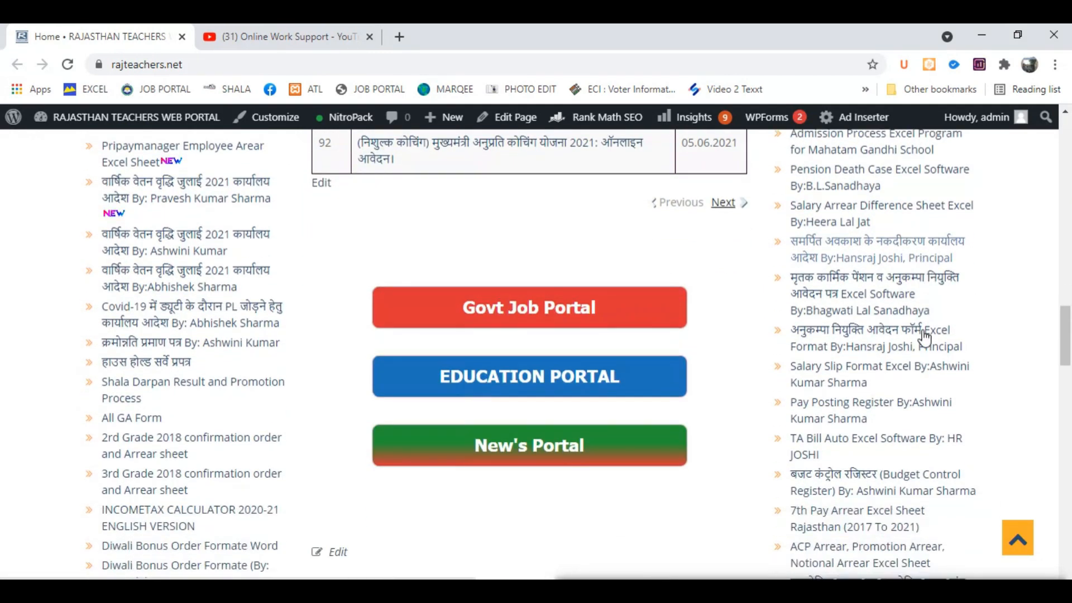
scroll(924, 337, down, 2)
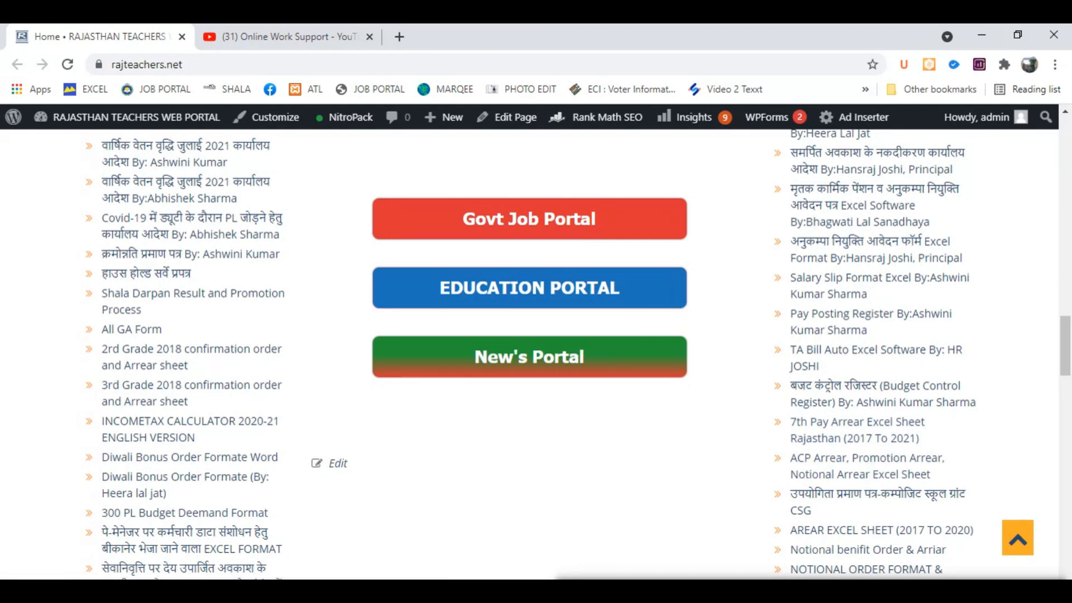
Return to the 7th pay arrear workbook in Excel and review its month rows and DRAWN heading as the layout reference.
click(481, 591)
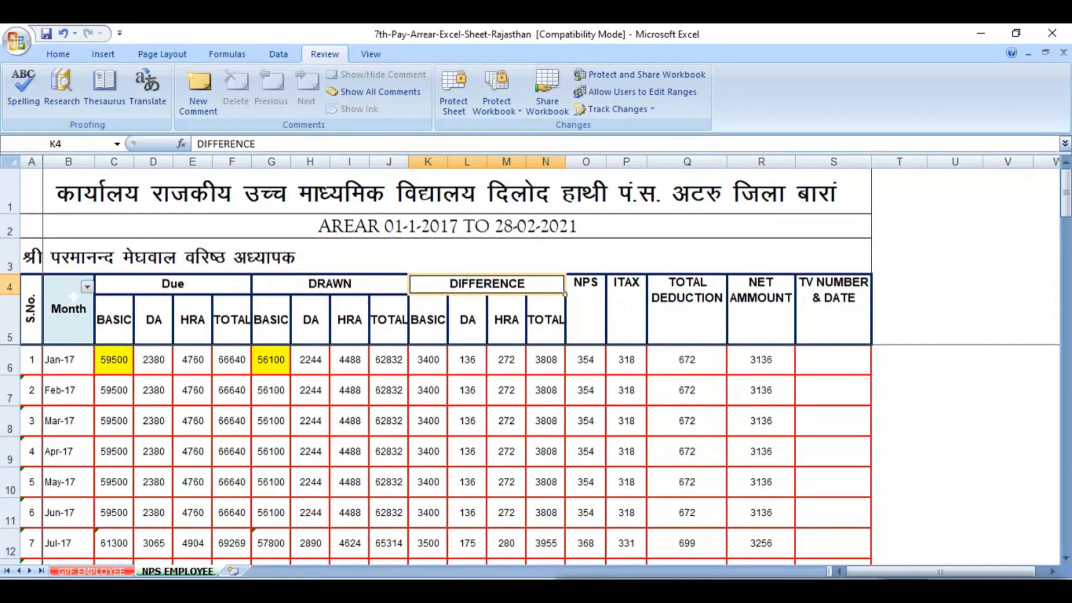
scroll(526, 390, down, 2)
scroll(525, 389, up, 2)
click(330, 284)
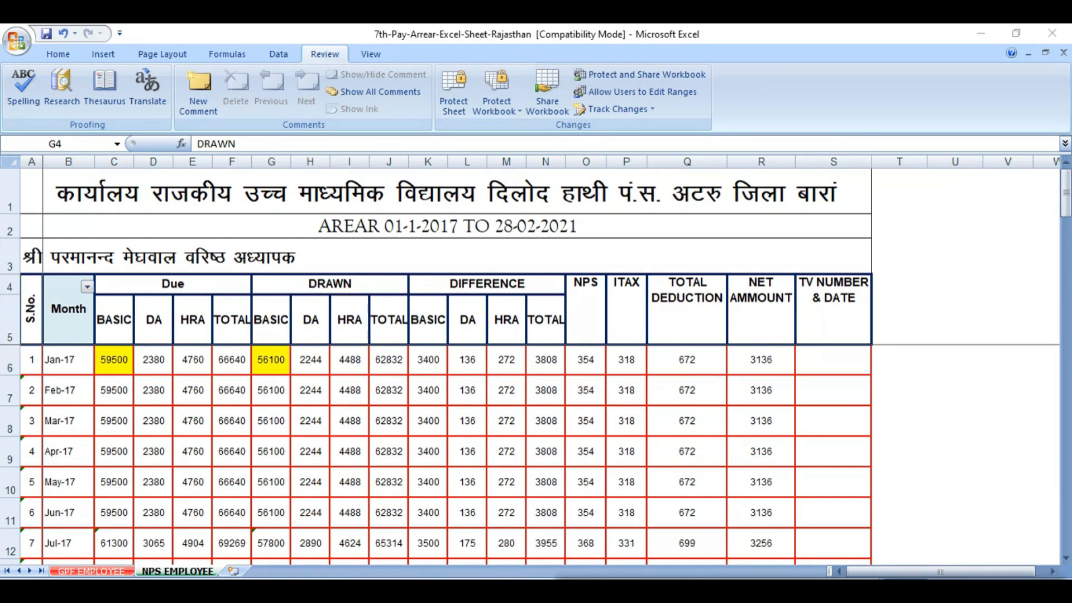
key(alt+Tab)
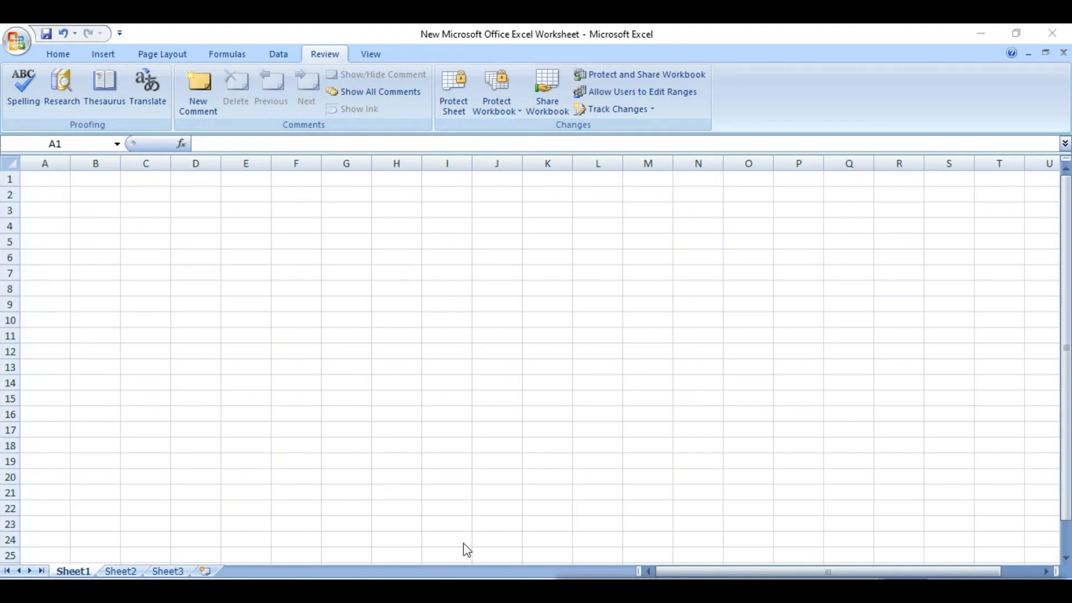
mouse_move(430, 592)
click(430, 558)
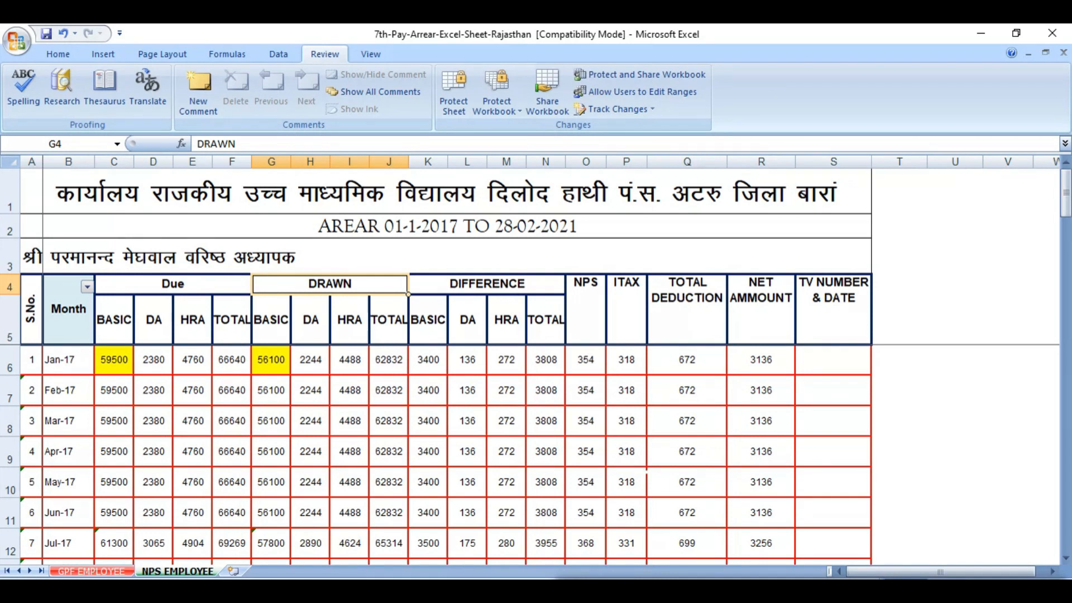
Switch to the blank New Microsoft Office Excel Worksheet workbook and apply All Borders to the range A1:S15 on Sheet1.
mouse_move(483, 592)
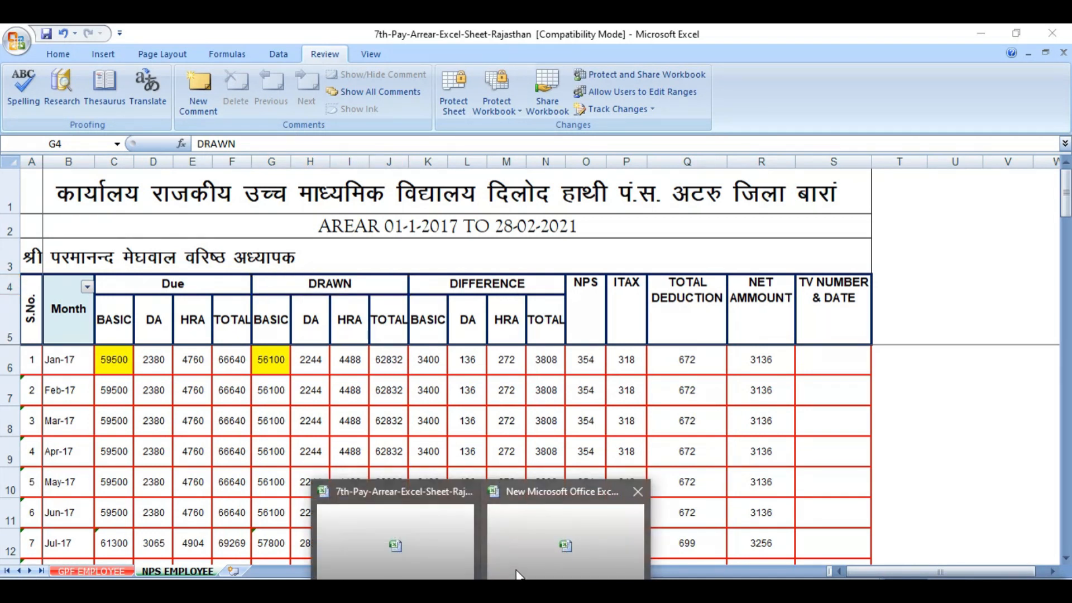
click(552, 567)
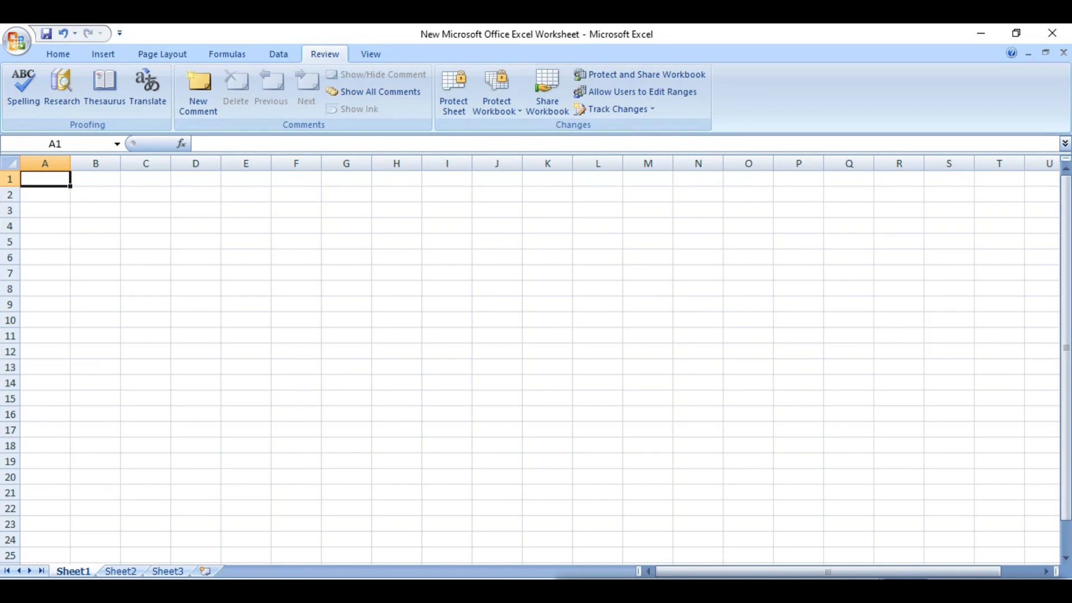
drag(44, 179, 944, 338)
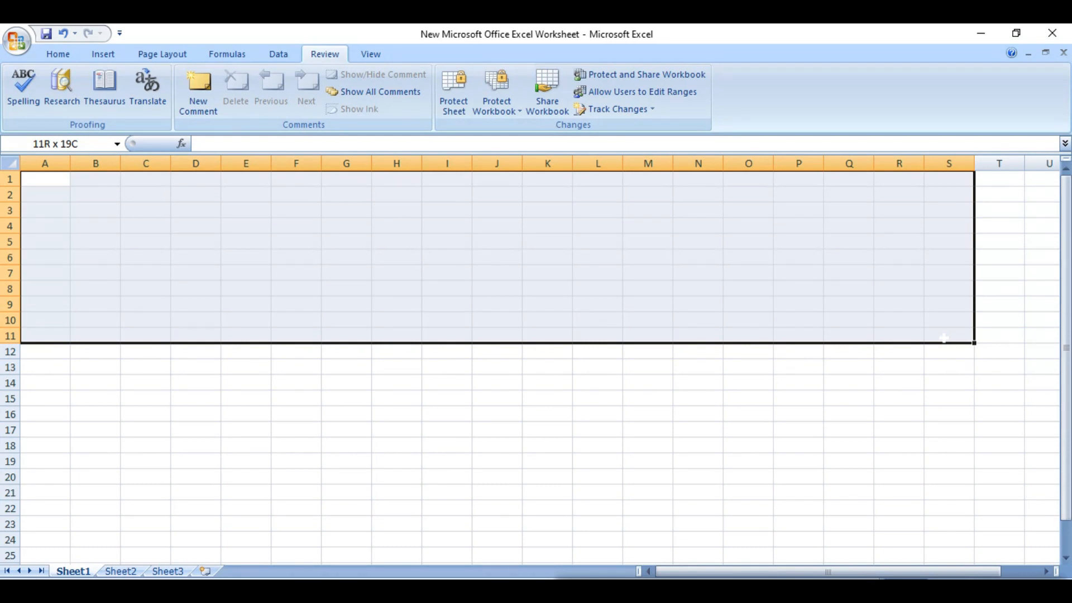
drag(943, 338, 952, 398)
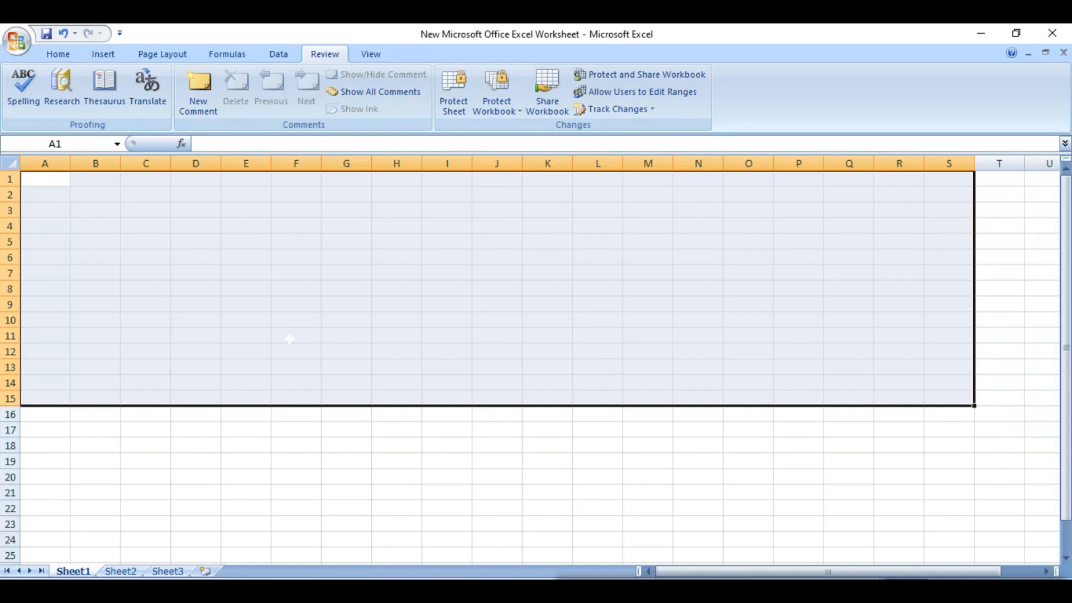
click(58, 54)
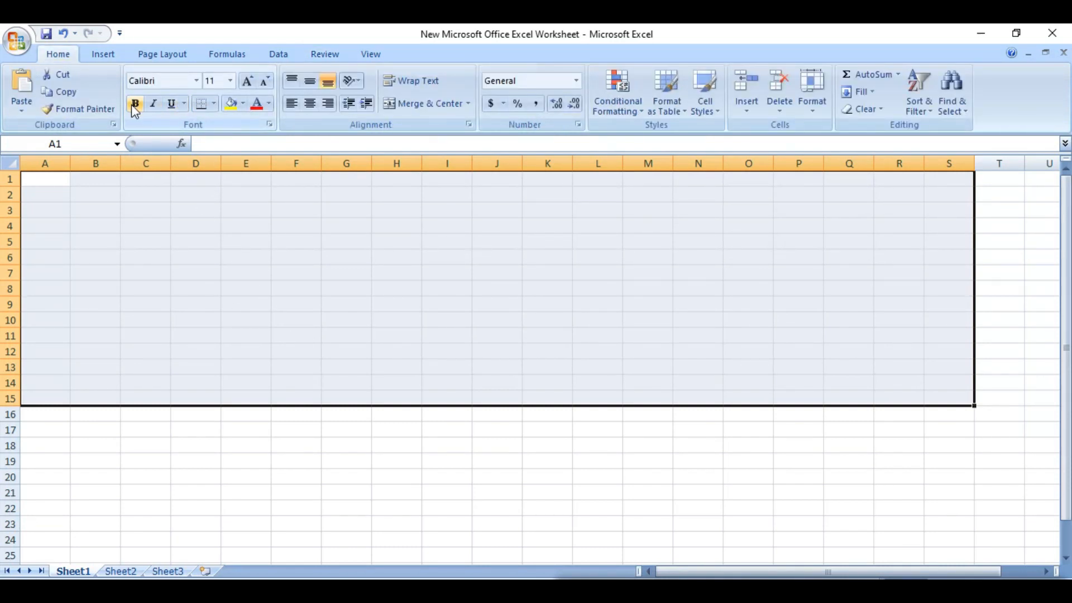
click(215, 104)
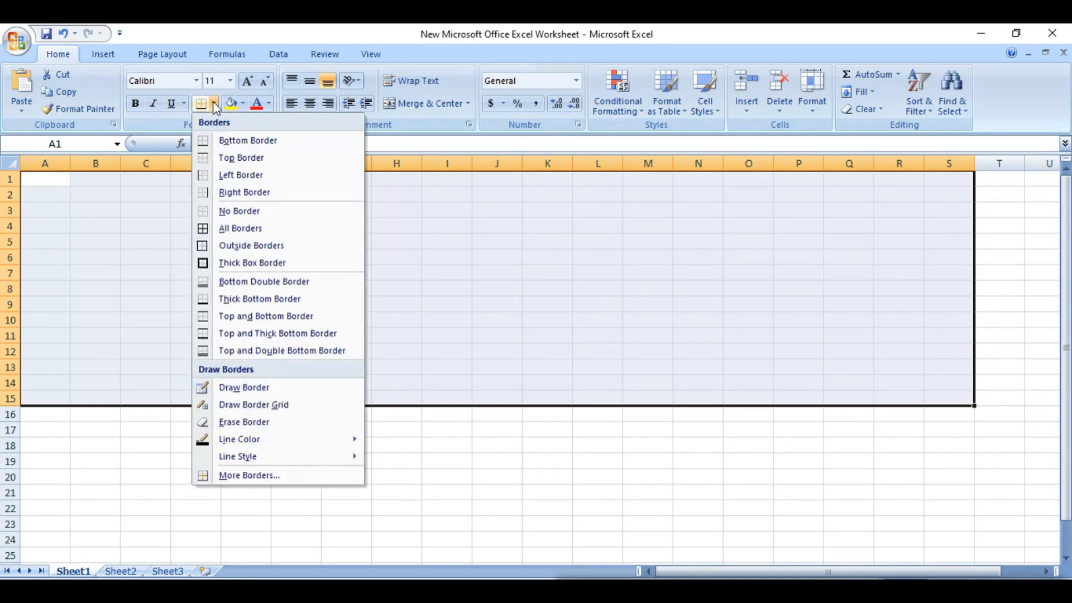
click(239, 228)
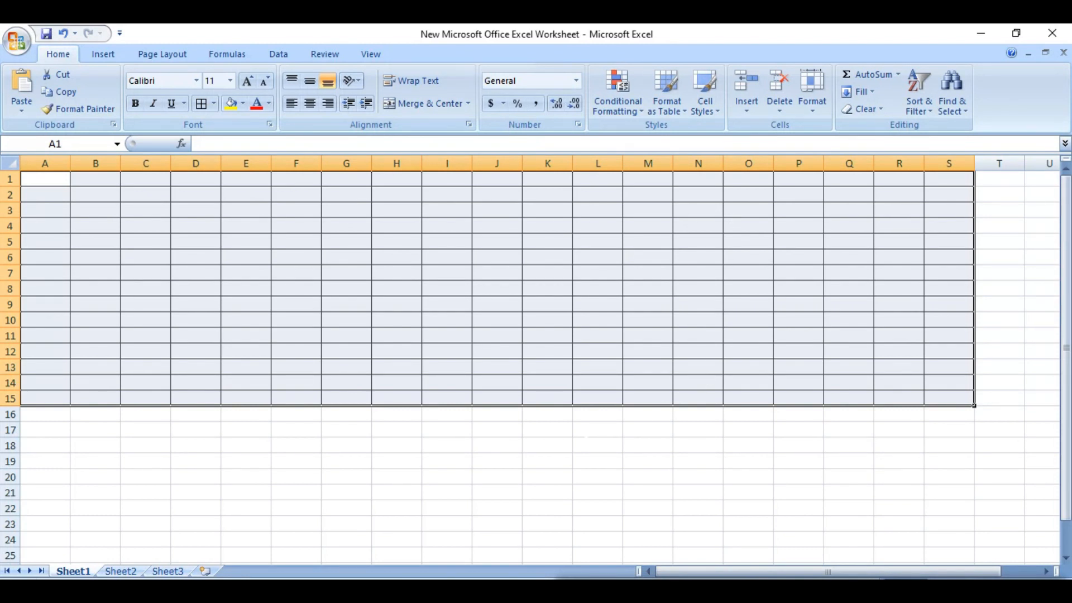
click(588, 441)
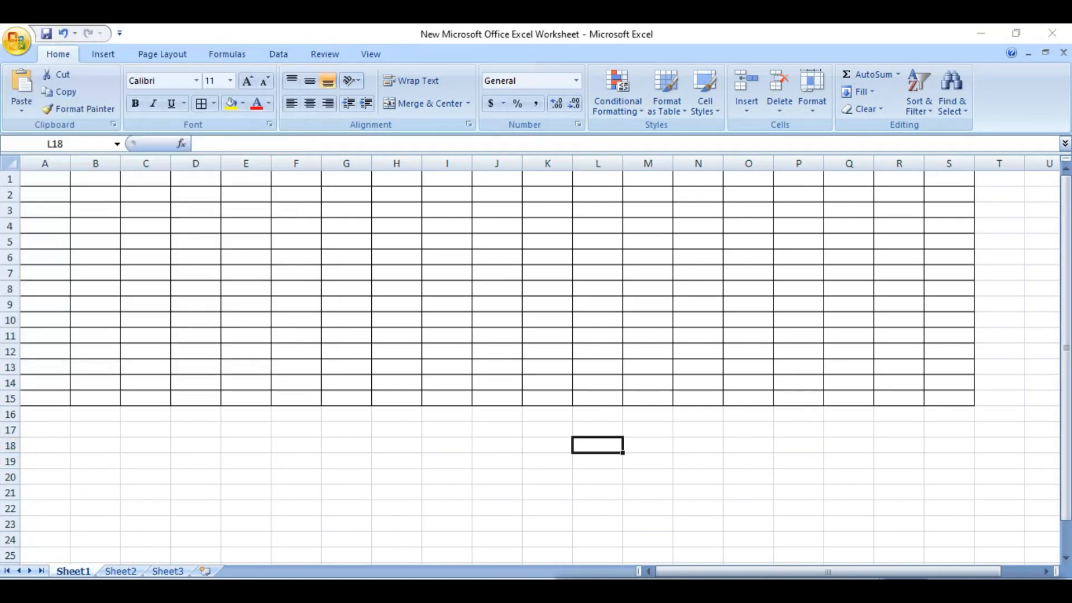
Check how the bordered table fits on the page in Print Preview and return to the worksheet.
click(17, 41)
mouse_move(61, 214)
click(158, 179)
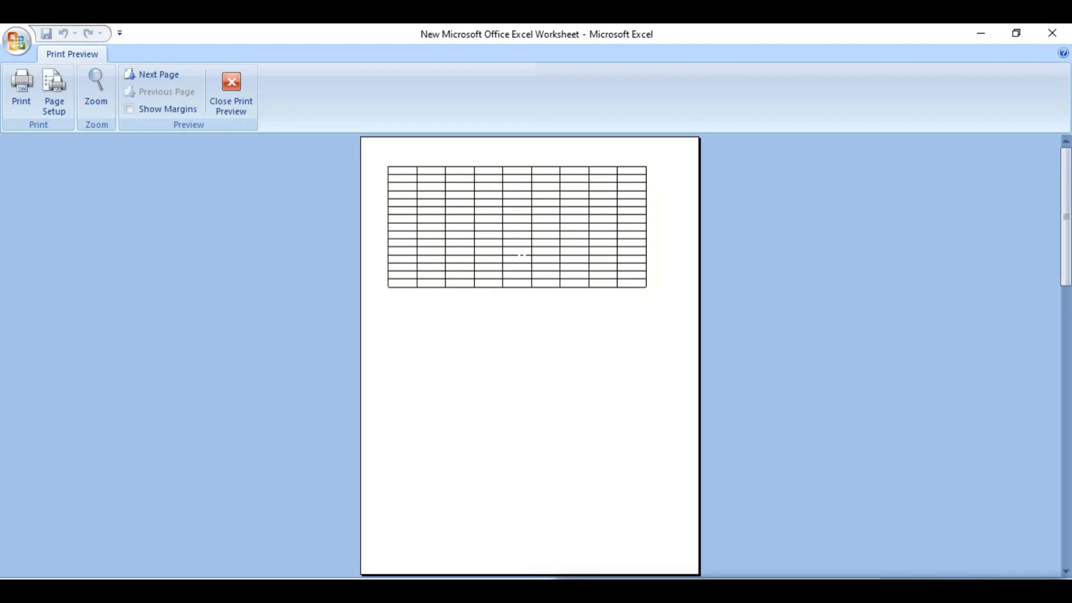
click(230, 88)
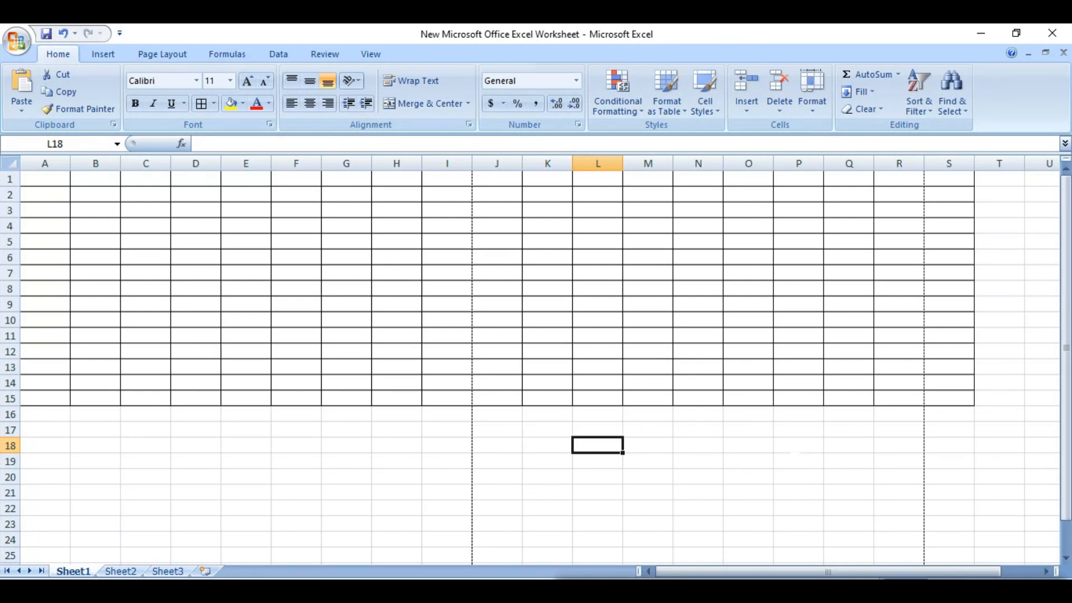
click(296, 288)
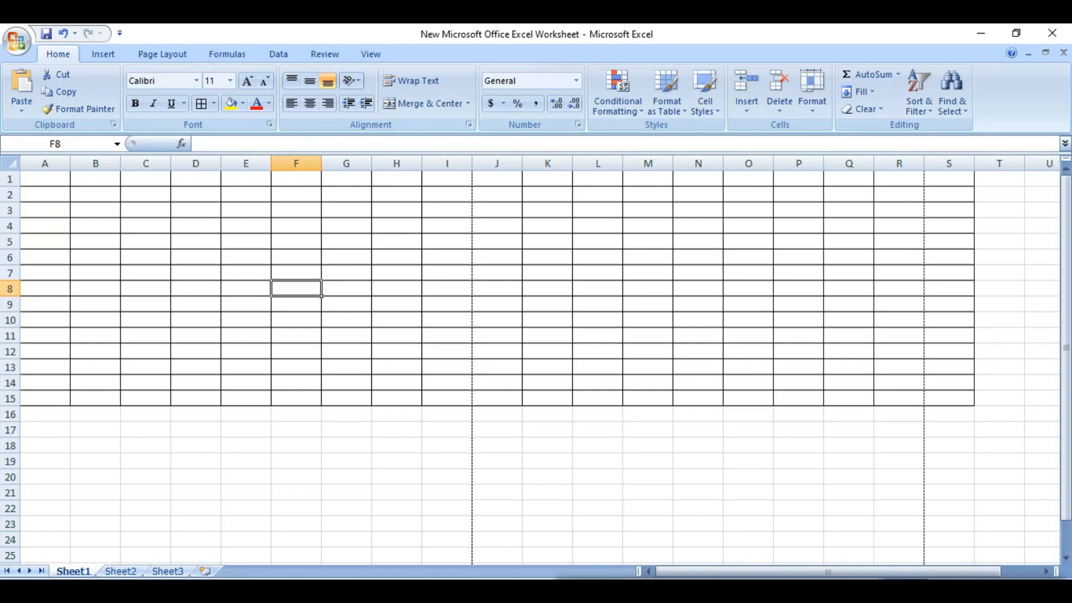
Following the arrear sheet's title row, merge and center A1:S1 in the new workbook and make row 1 about three times taller.
click(407, 544)
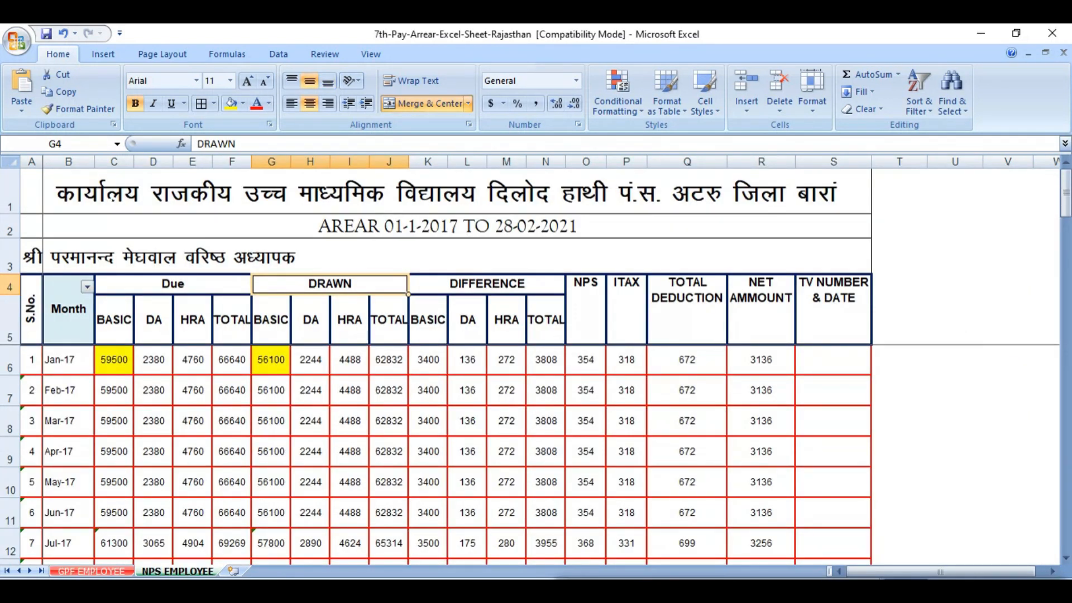
click(62, 195)
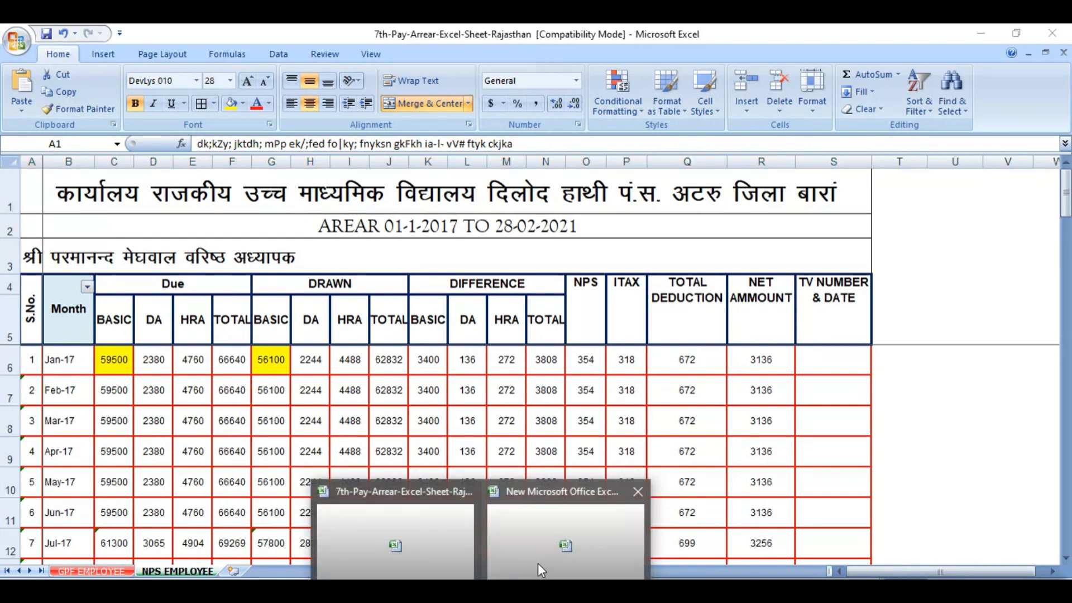
click(559, 531)
drag(34, 178, 975, 182)
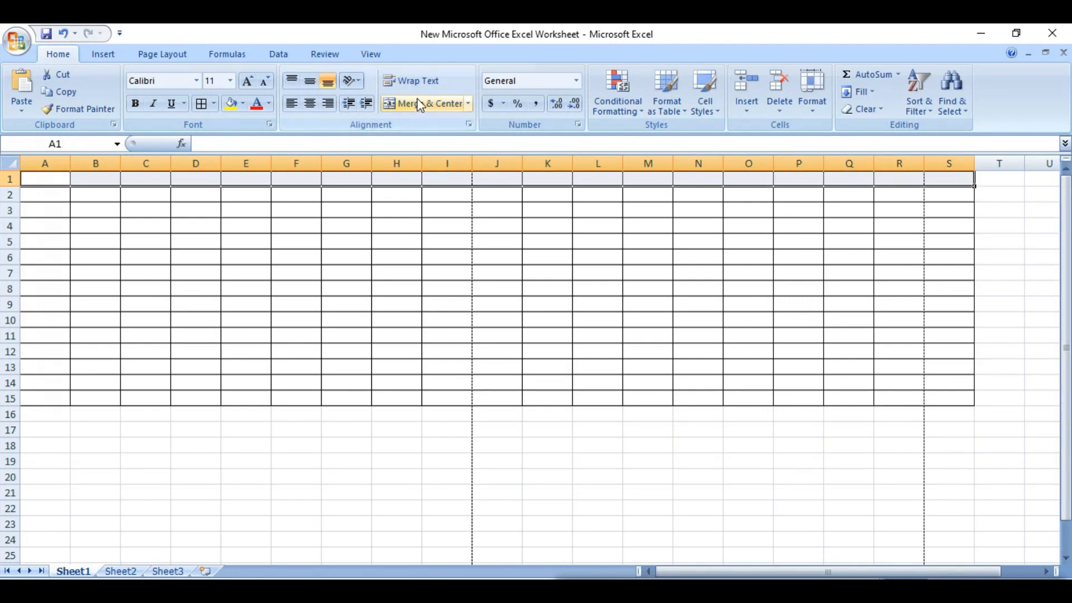
click(434, 105)
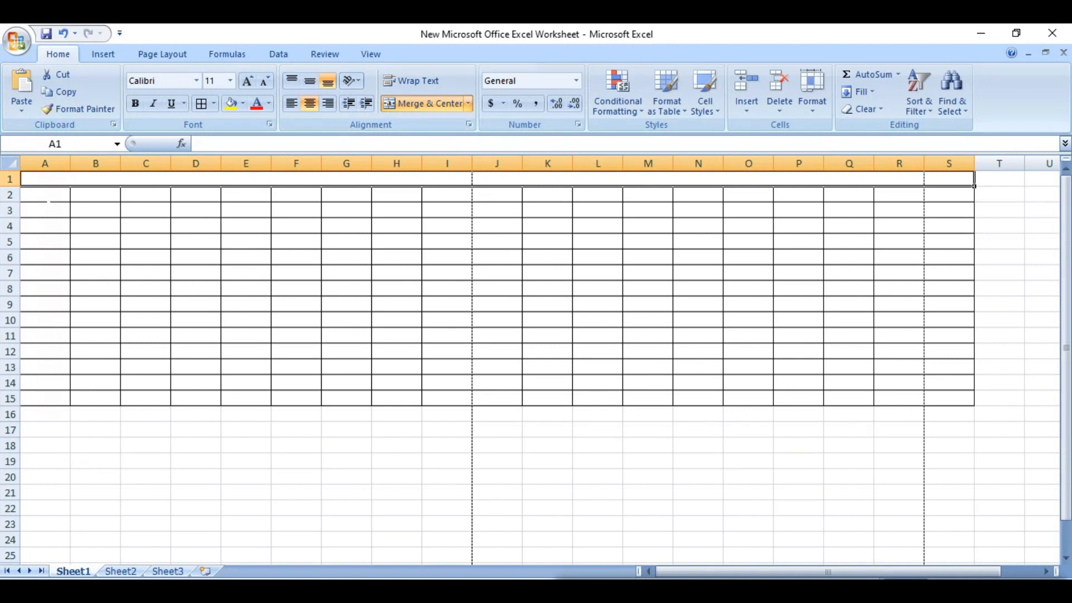
drag(17, 186, 17, 219)
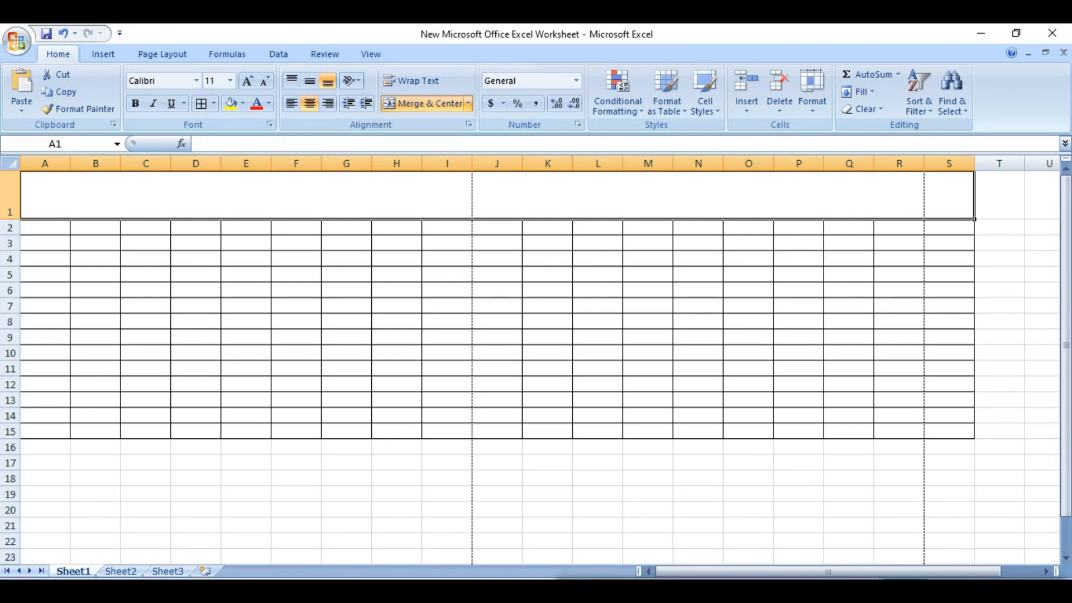
Set the font of the merged title cell A1 to Kruti Dev 010.
click(162, 83)
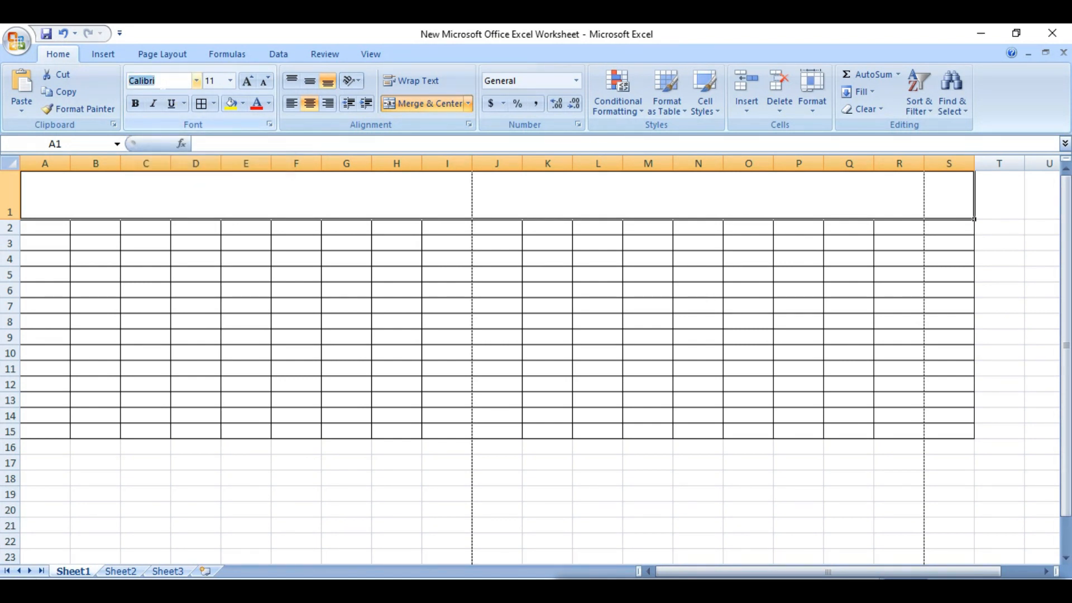
click(196, 82)
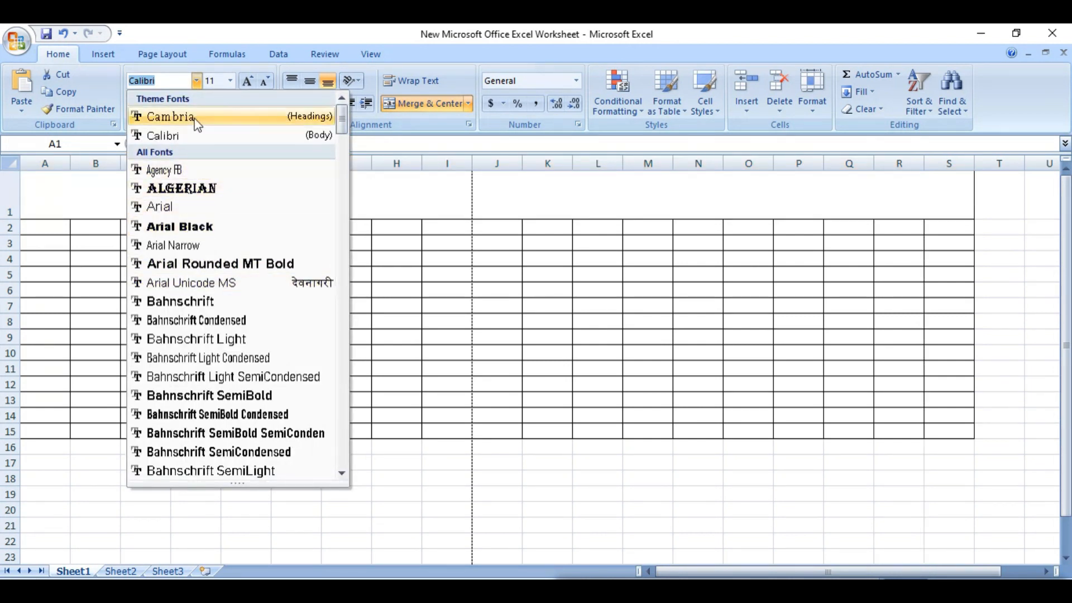
text(Kruti Dev 010)
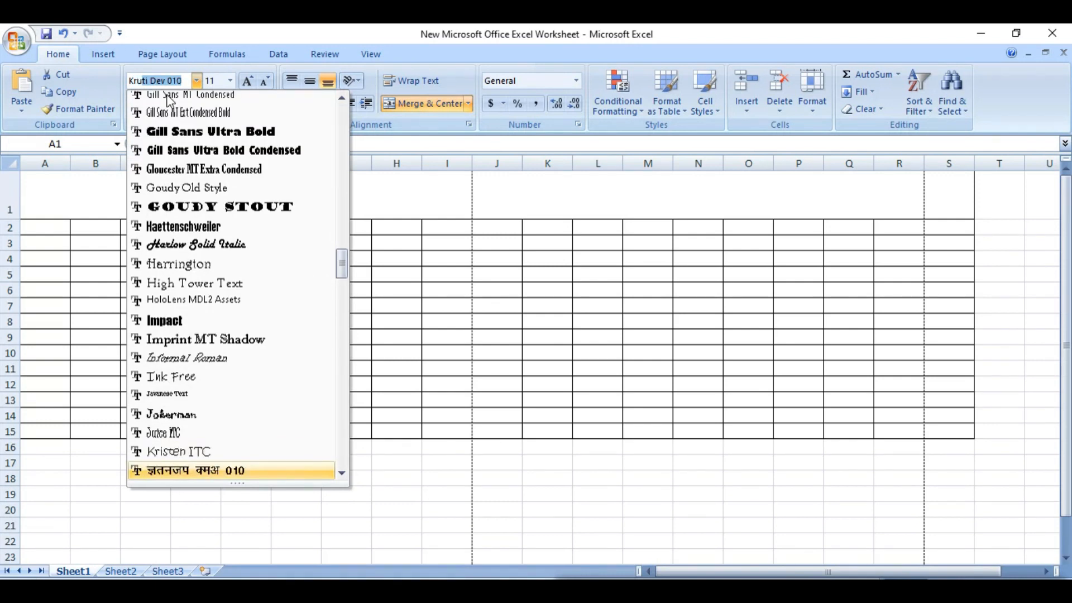
key(Return)
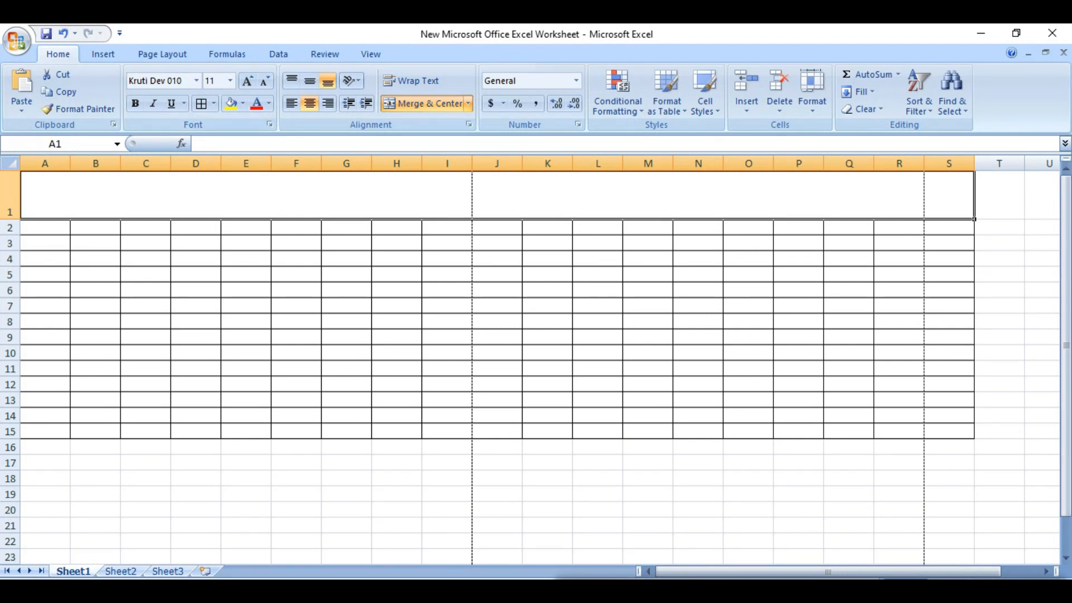
Enter the Hindi school title in A1 using the Kruti Dev text "jktdh; mPp ek/;fed fo|ky;----------".
text(jkt)
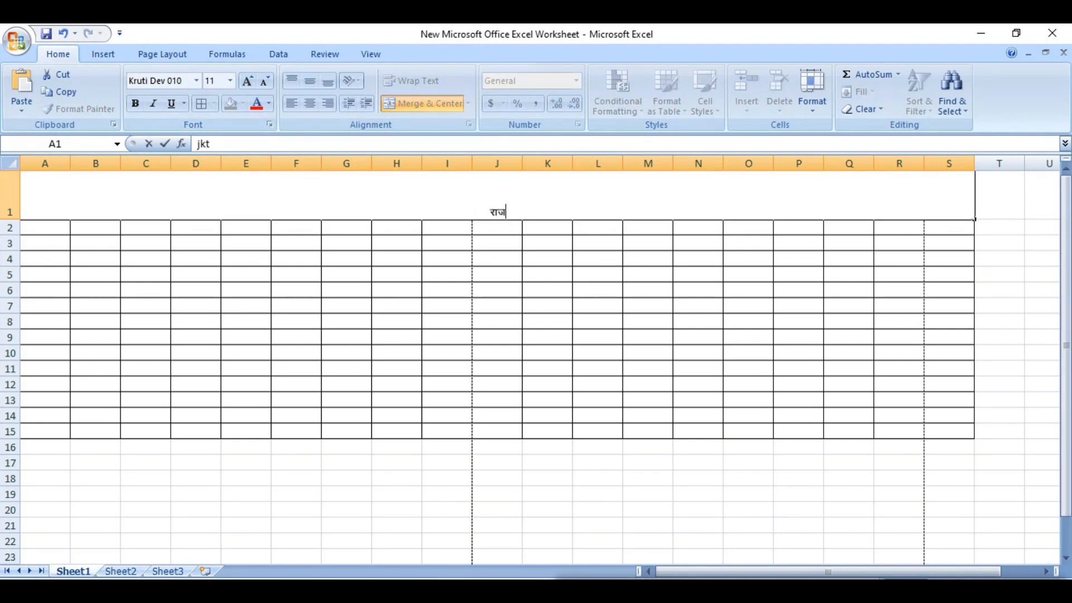
text(dh; mPp)
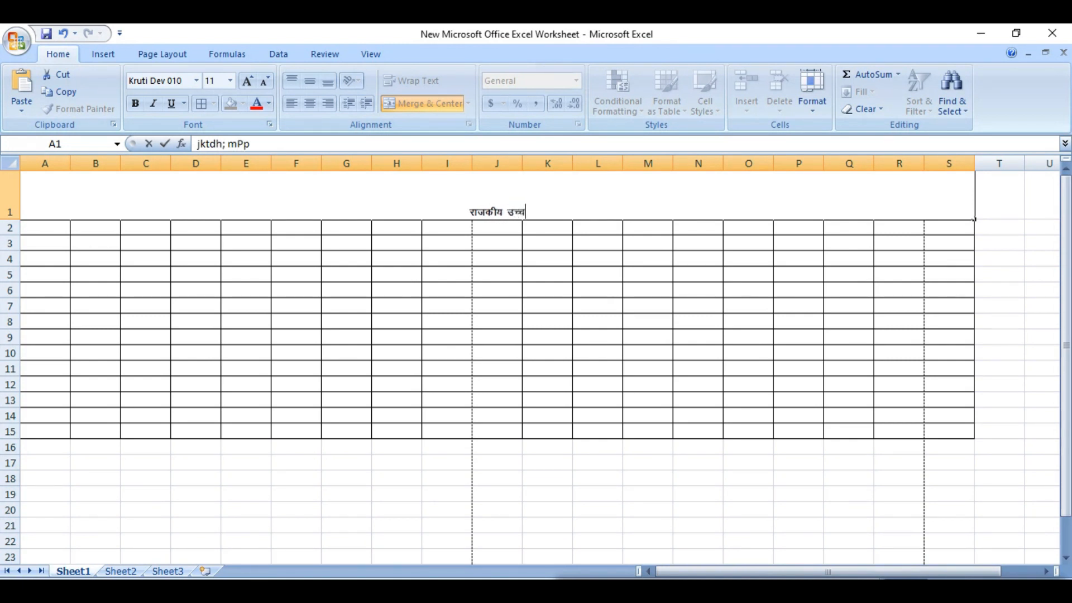
text( ek/)
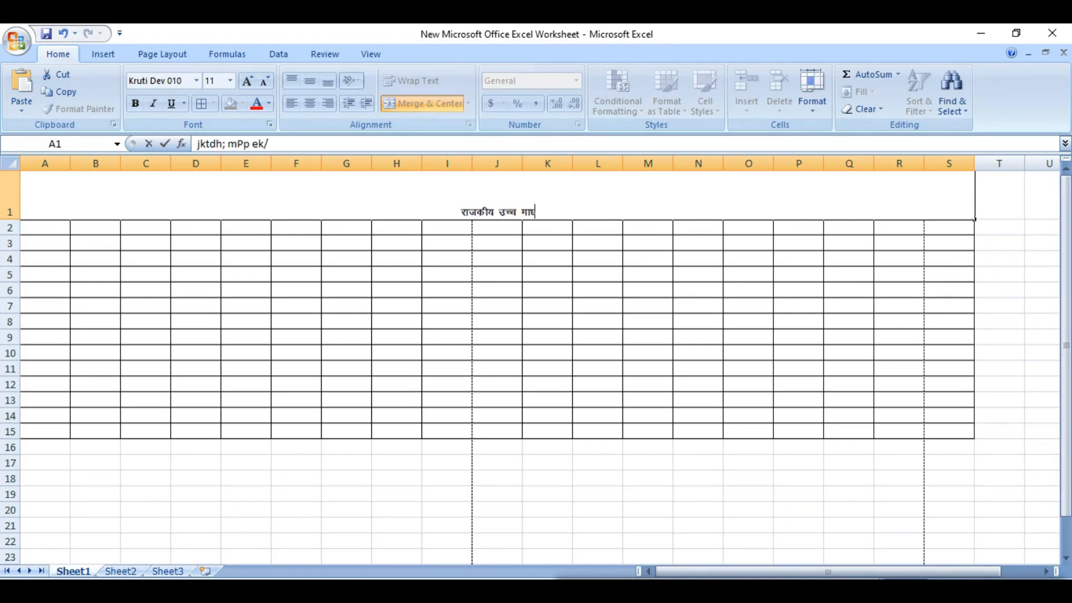
text(;fed)
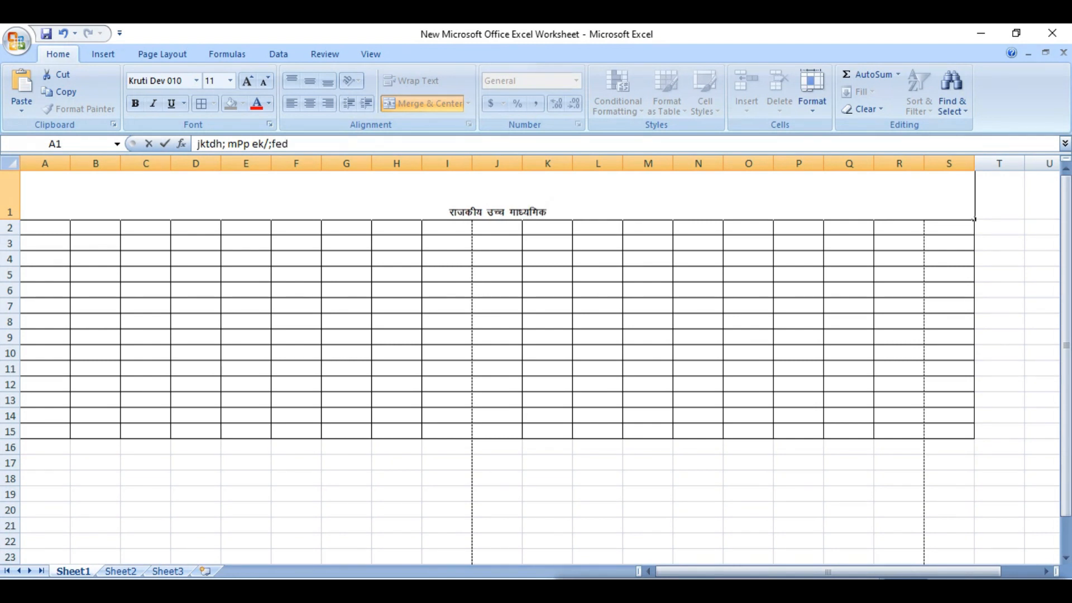
text( fo|kk)
key(BackSpace)
text(y;)
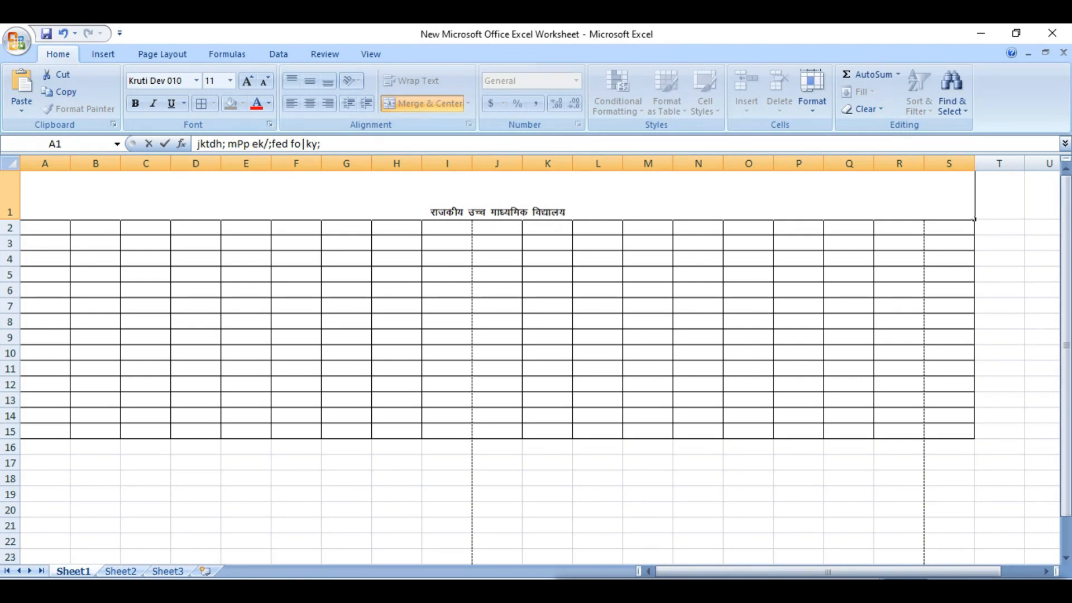
text(----------)
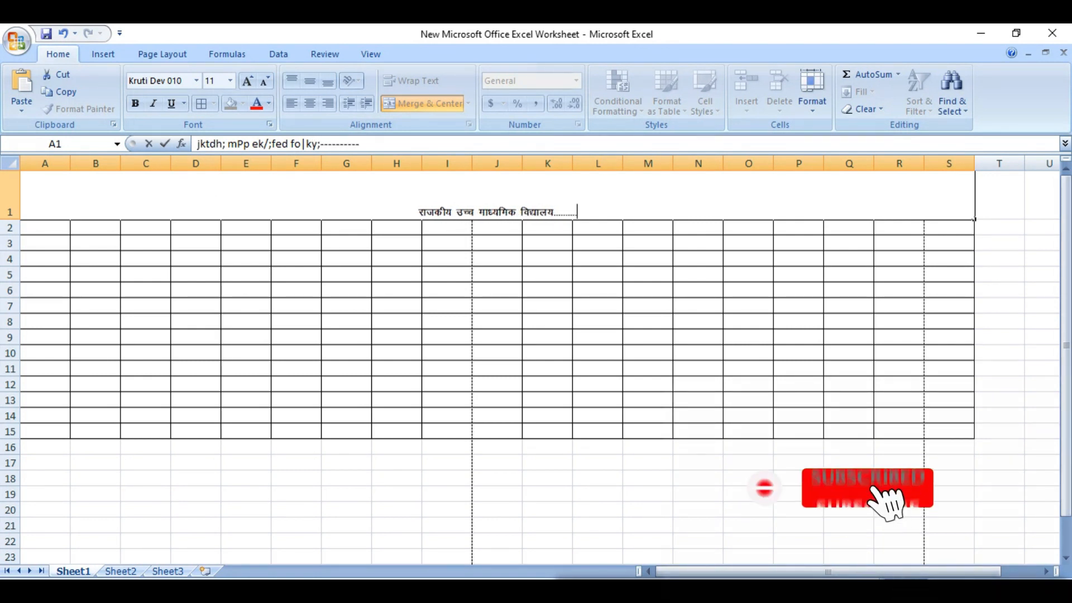
click(218, 229)
key(Up)
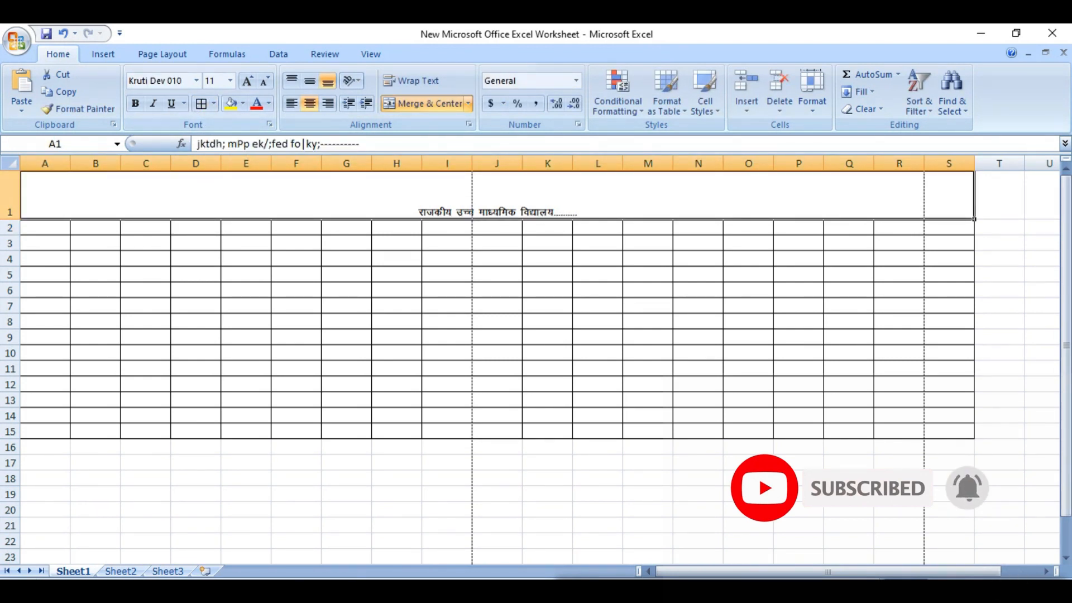
Clear the Hindi title from A1 and set the cell's font back to Calibri.
key(Delete)
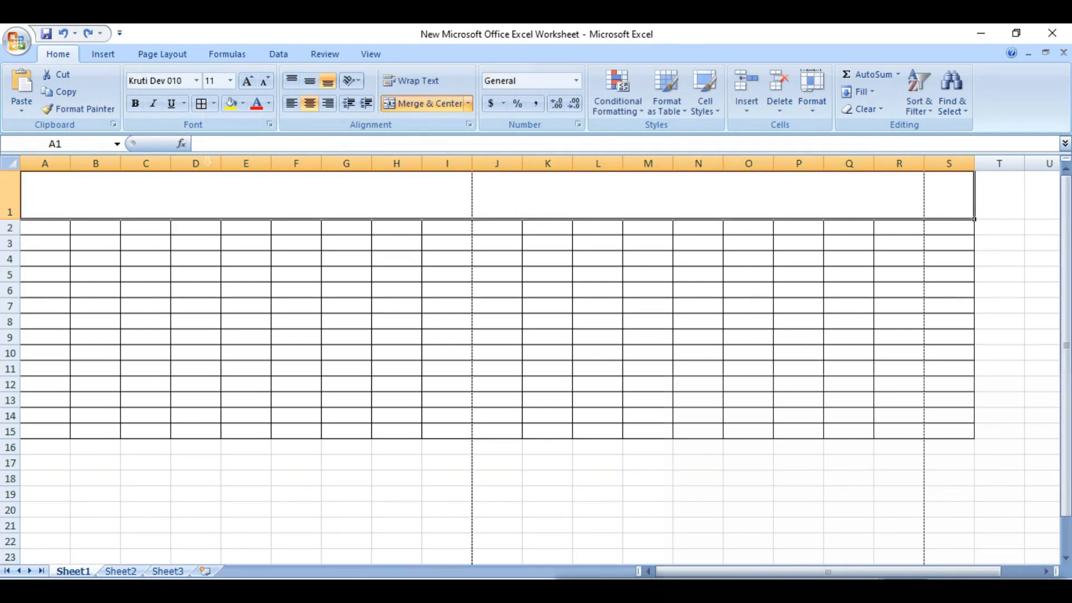
click(179, 81)
text(Calibri)
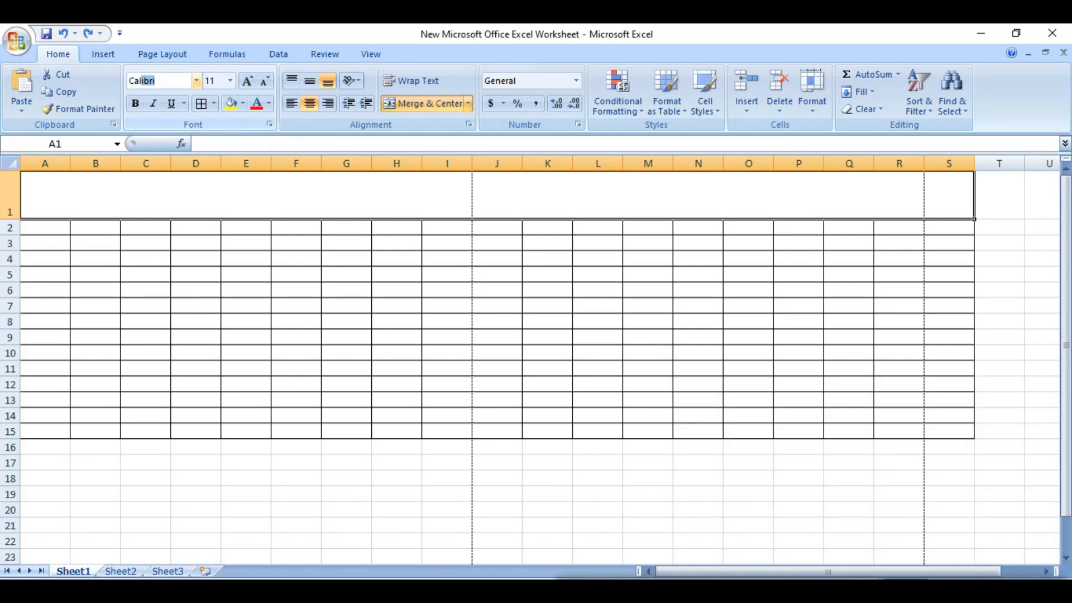
key(Return)
Enter "GOVT SR. SECONDARY SCHOOL" as the title in merged cell A1.
text(G)
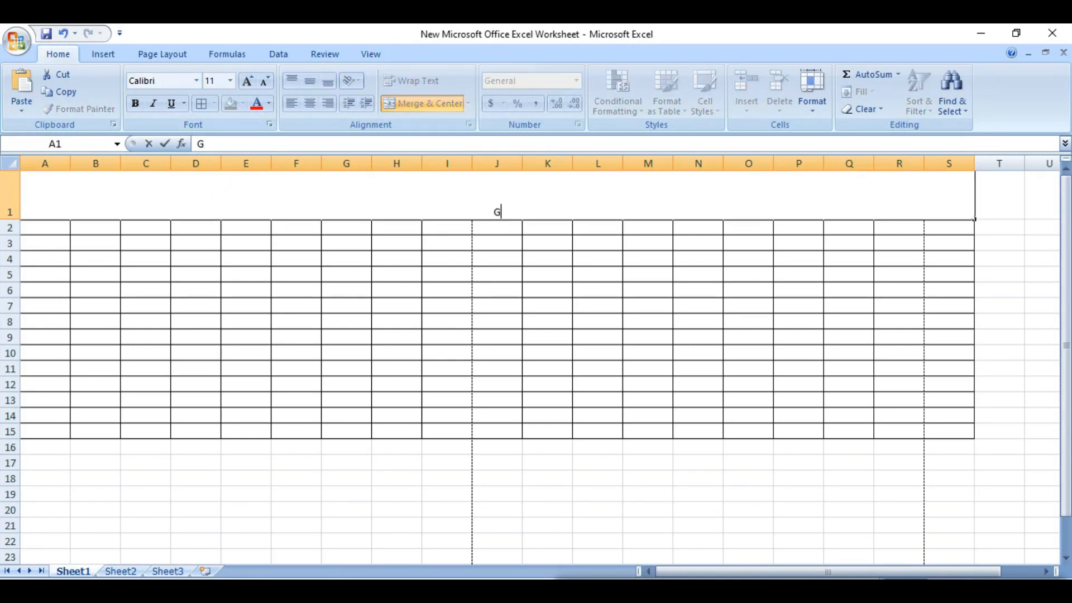
text(OVT SR. SEC)
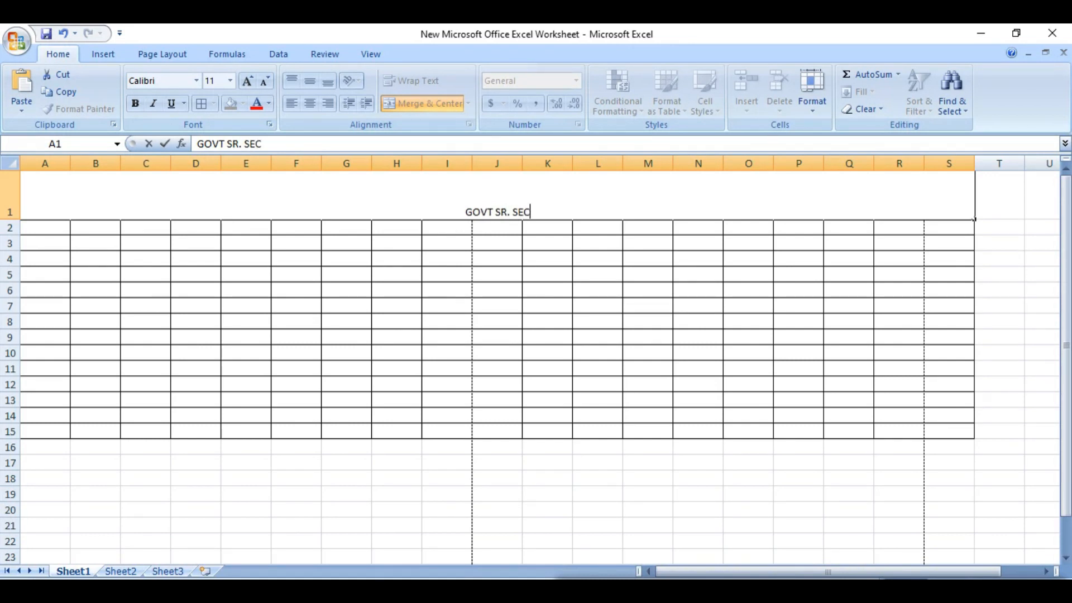
text(ONDARY SCHOOL)
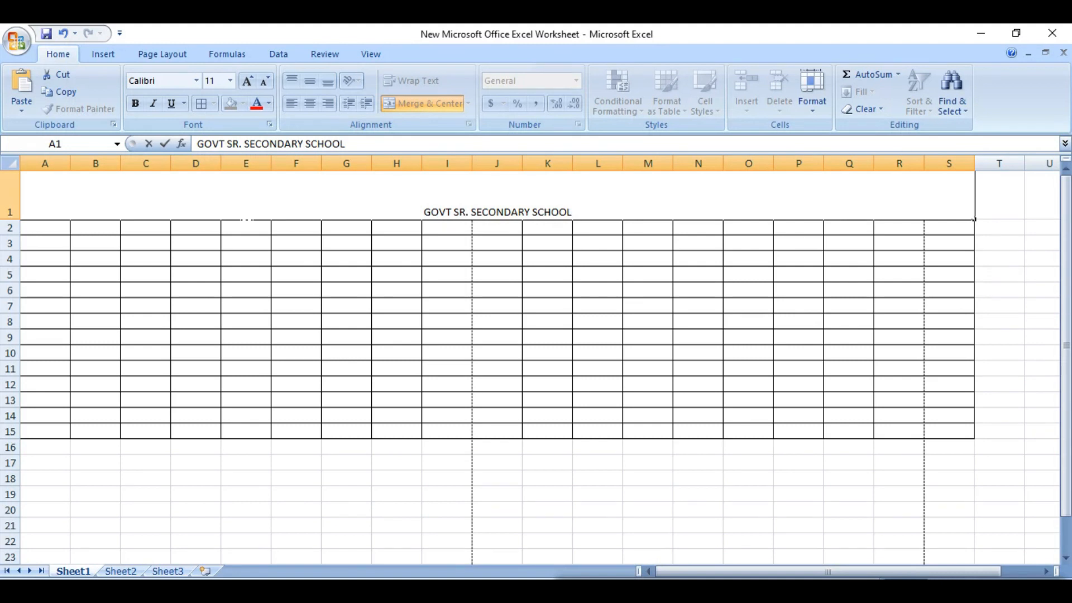
click(296, 243)
click(313, 196)
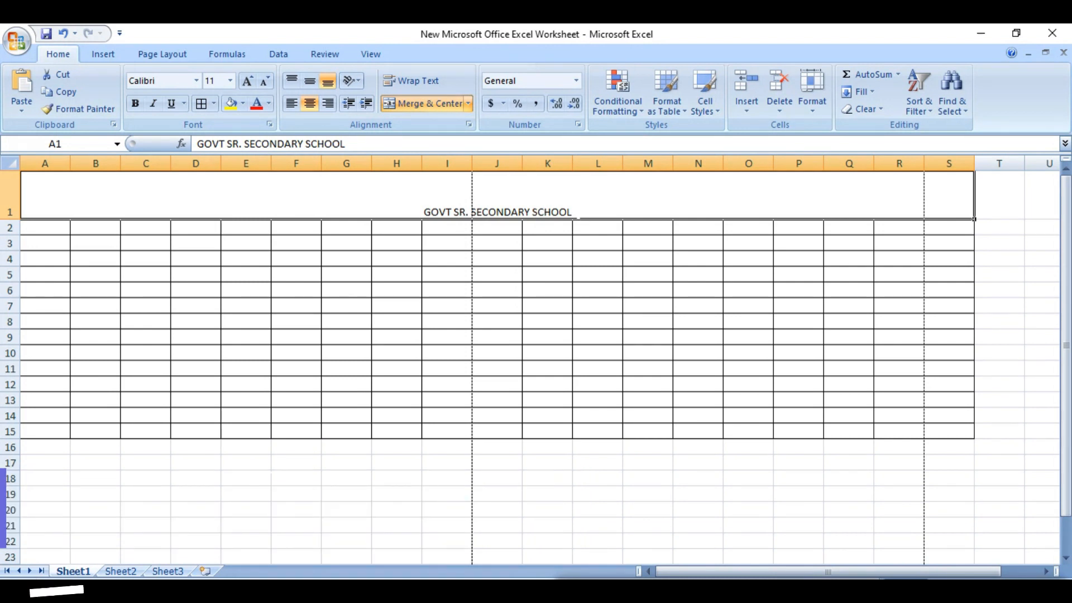
Extend the title in A1 with the school's location, "DILOD HATHI , BARAN".
double_click(597, 213)
text(DI)
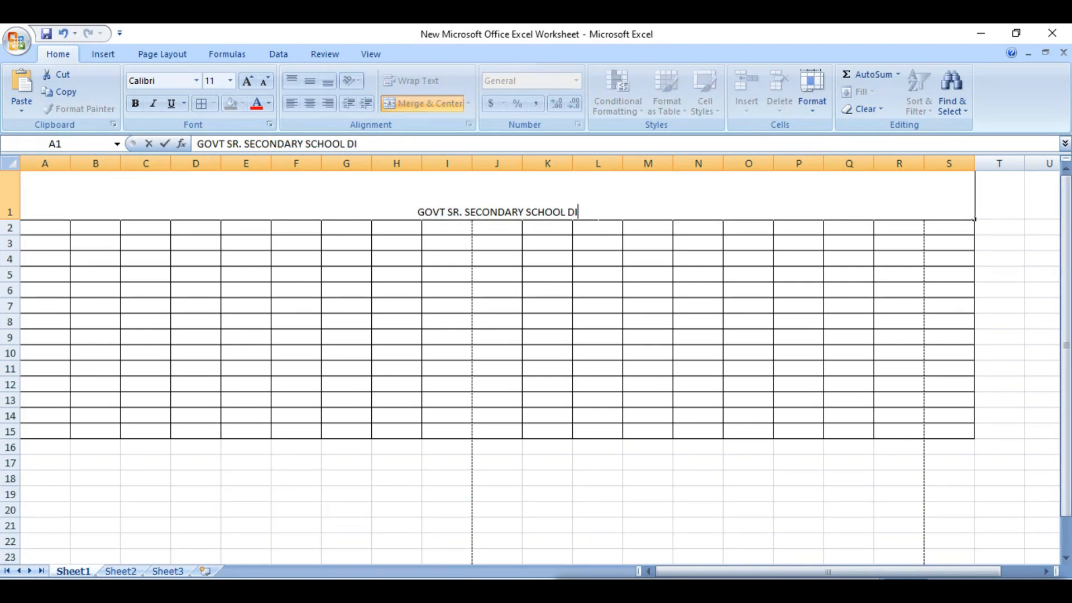
text(LOD HATHI)
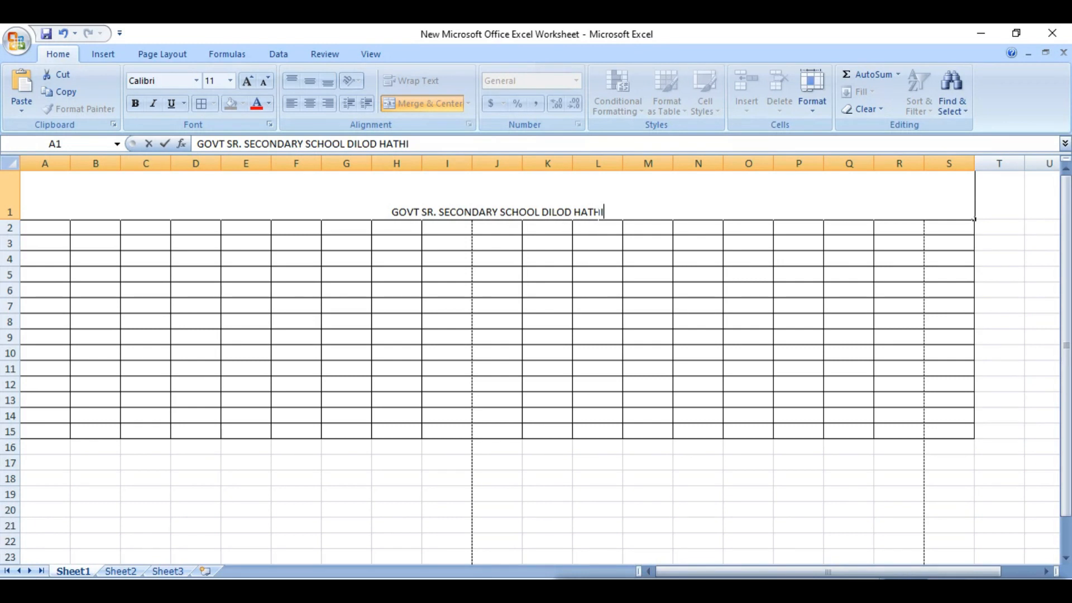
text( , BARAN)
key(Return)
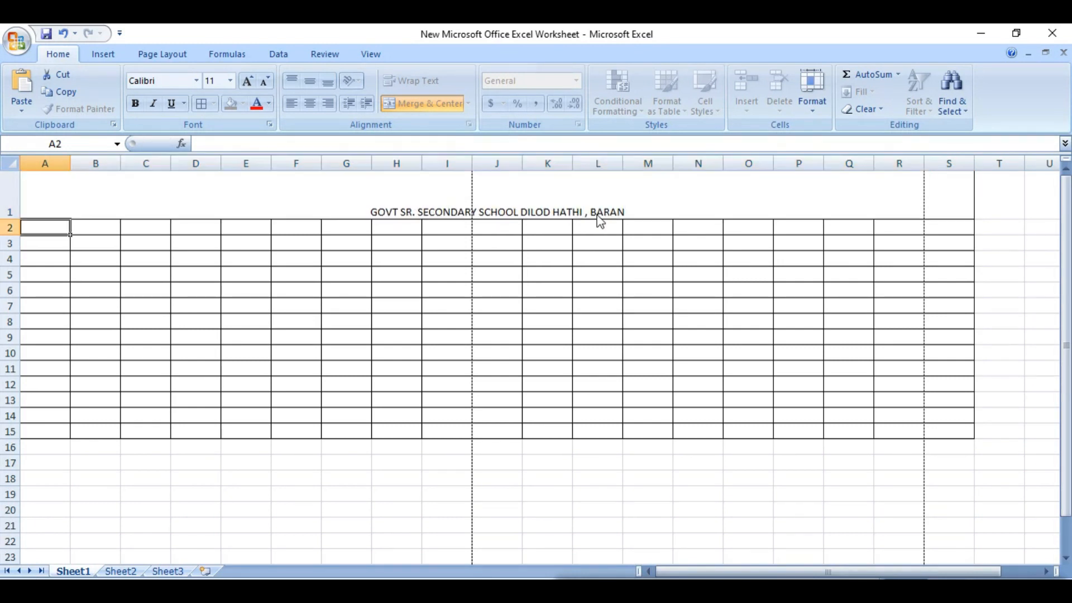
Increase the font size of the school title in A1 to 26.
click(596, 212)
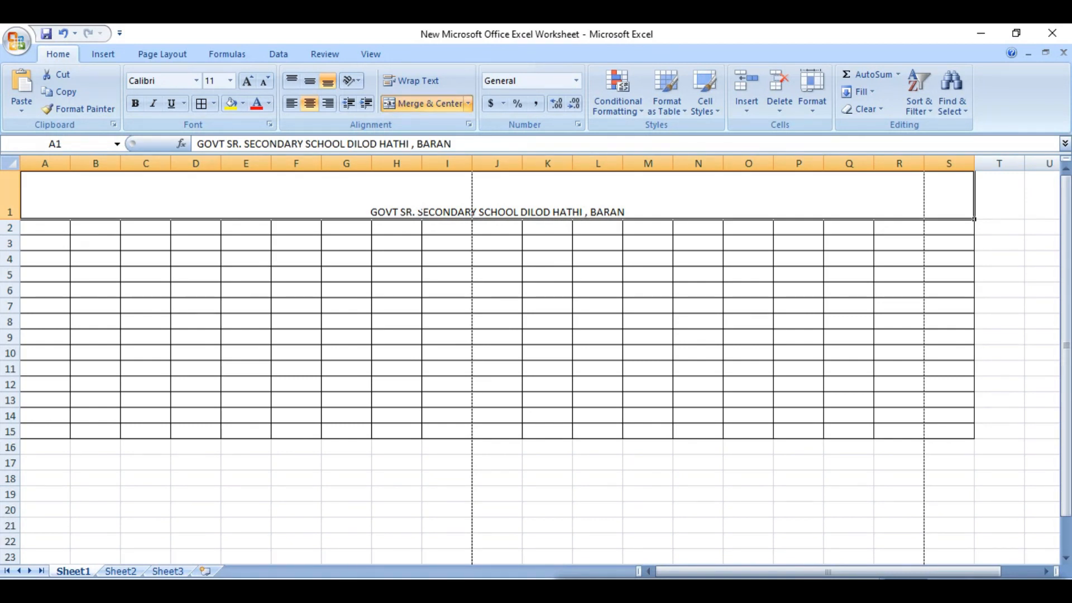
click(248, 82)
click(248, 82)
click(248, 82)
click(248, 82)
click(248, 82)
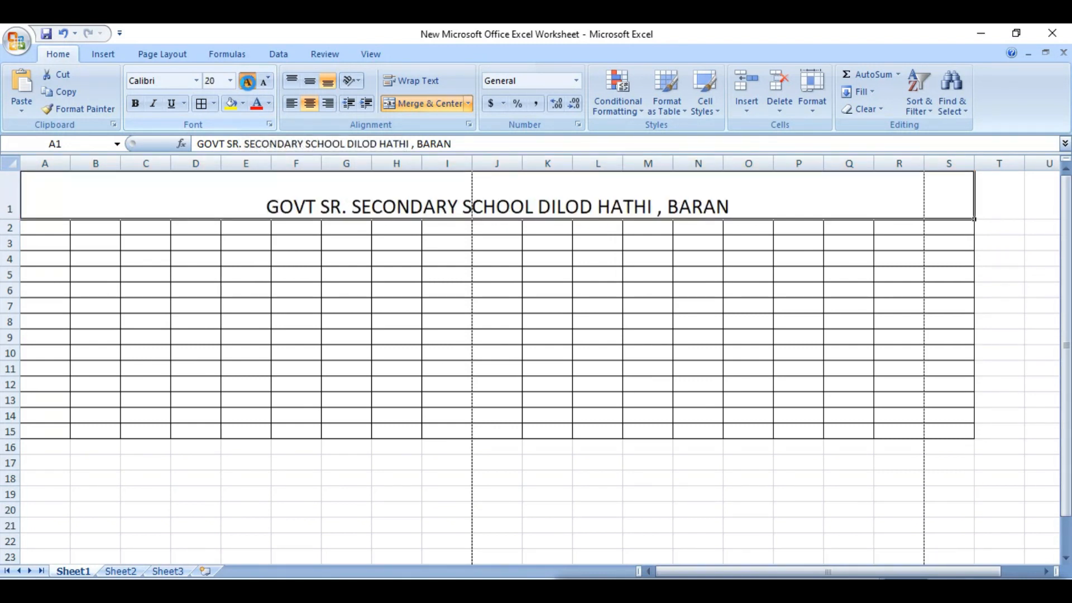
click(248, 82)
click(248, 82)
click(248, 82)
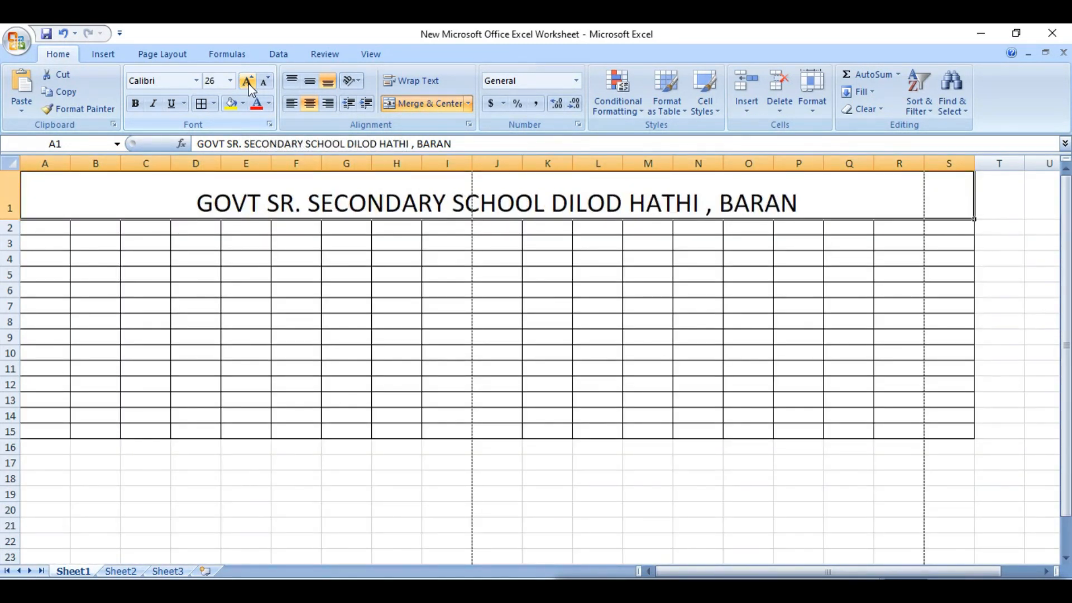
Center the title in A1 horizontally and middle-align it vertically within the tall row.
click(310, 104)
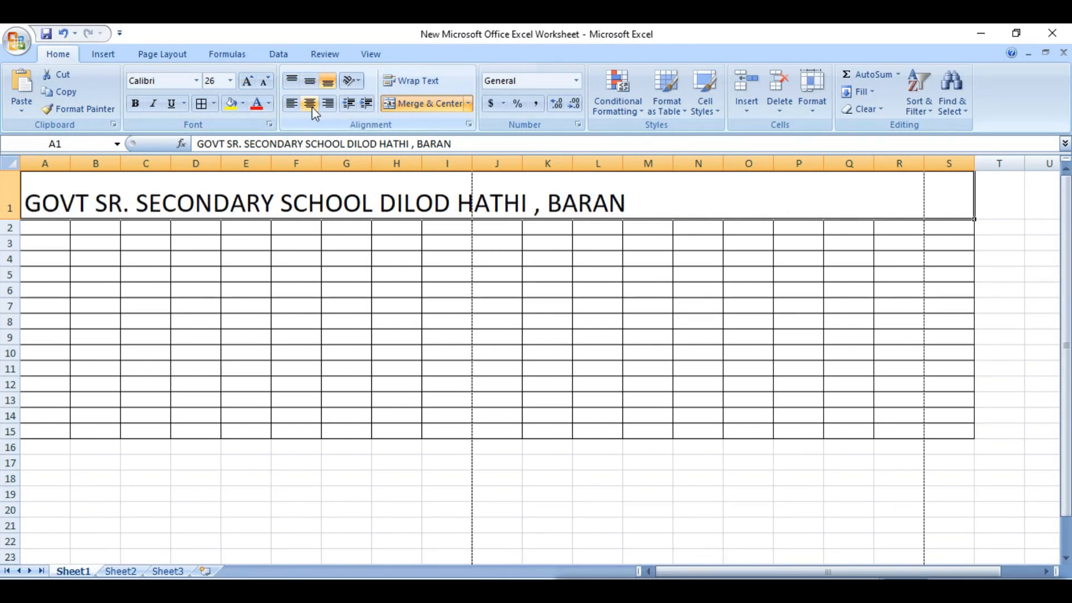
click(311, 104)
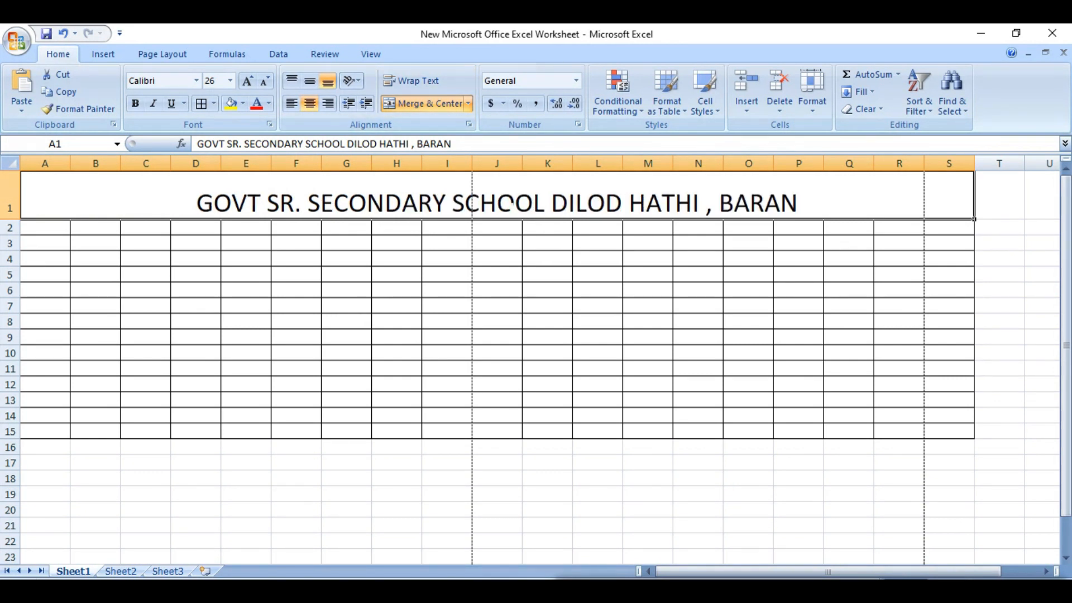
click(310, 82)
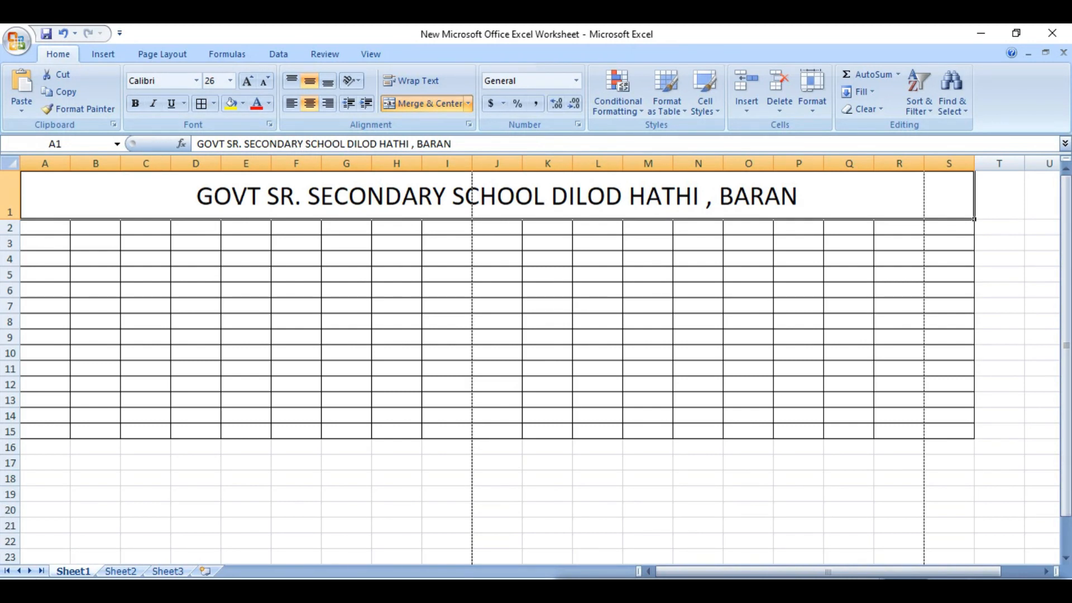
Make the school title in A1 bold without italics and save the workbook.
click(139, 103)
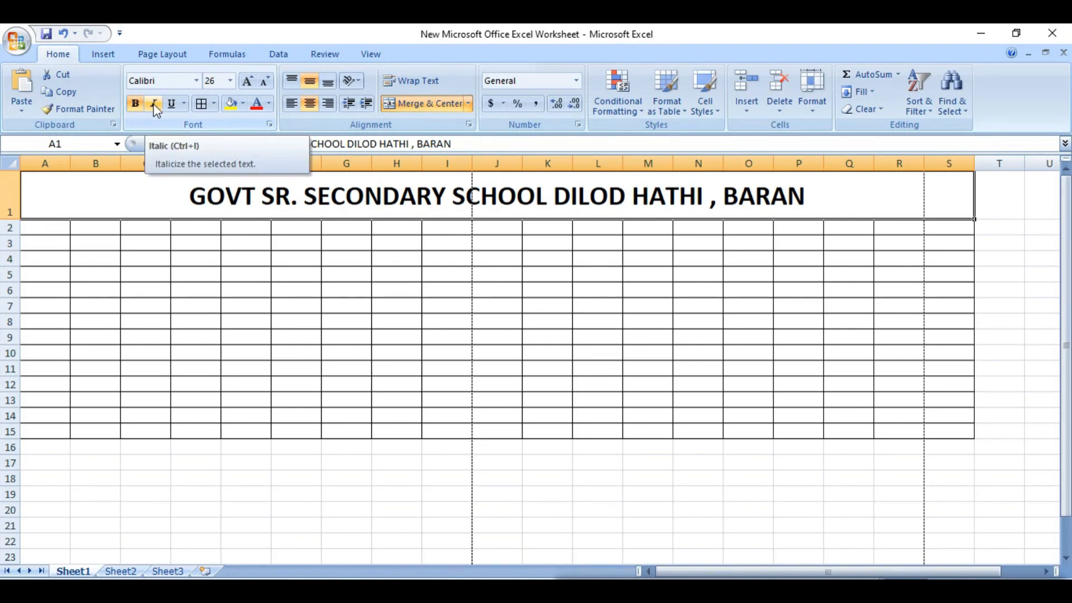
click(155, 104)
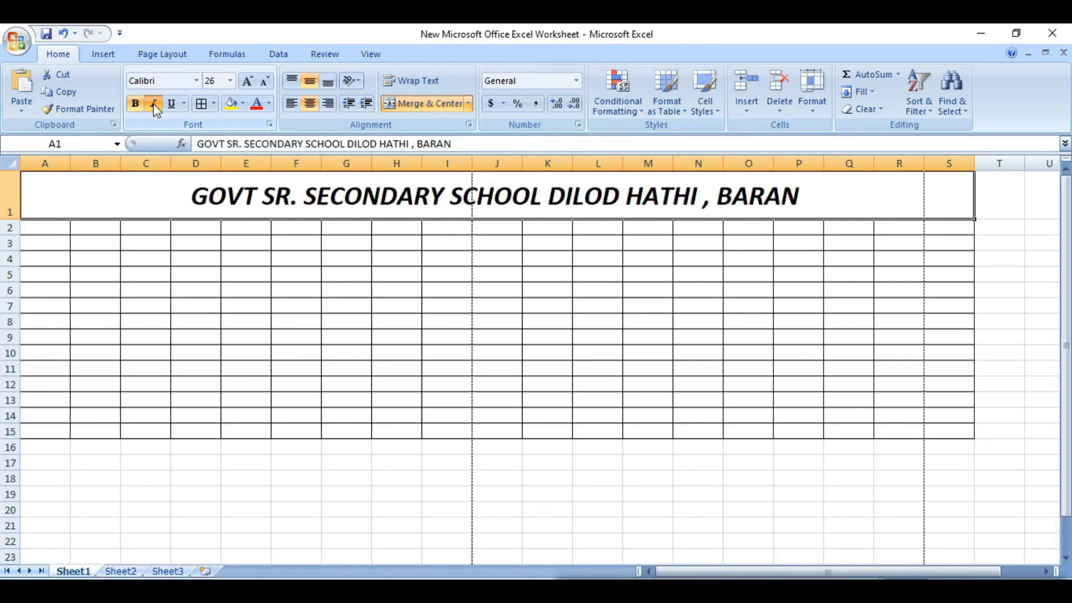
click(156, 105)
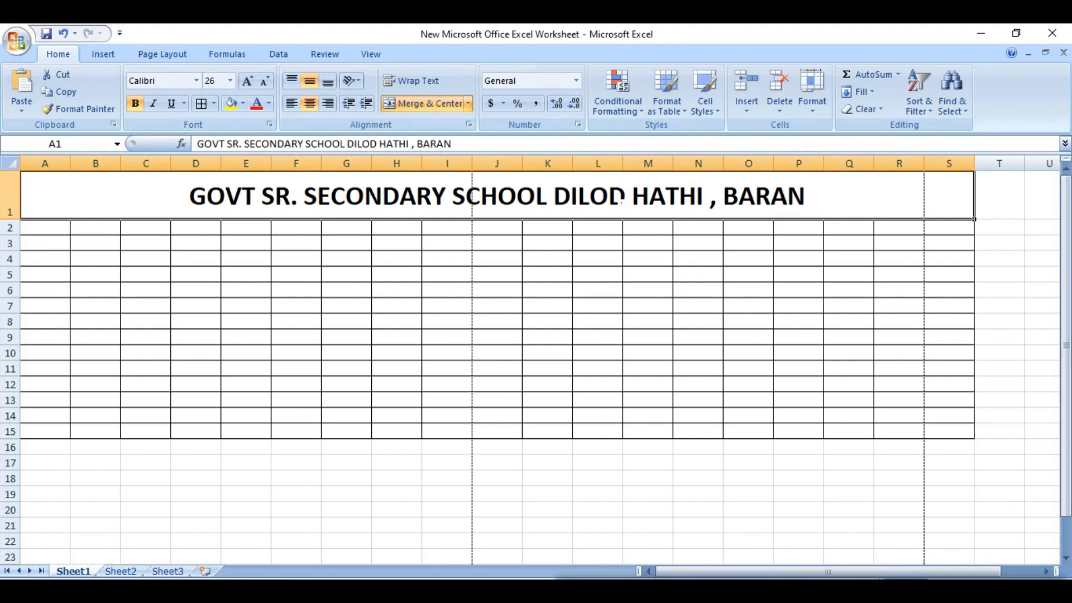
click(342, 236)
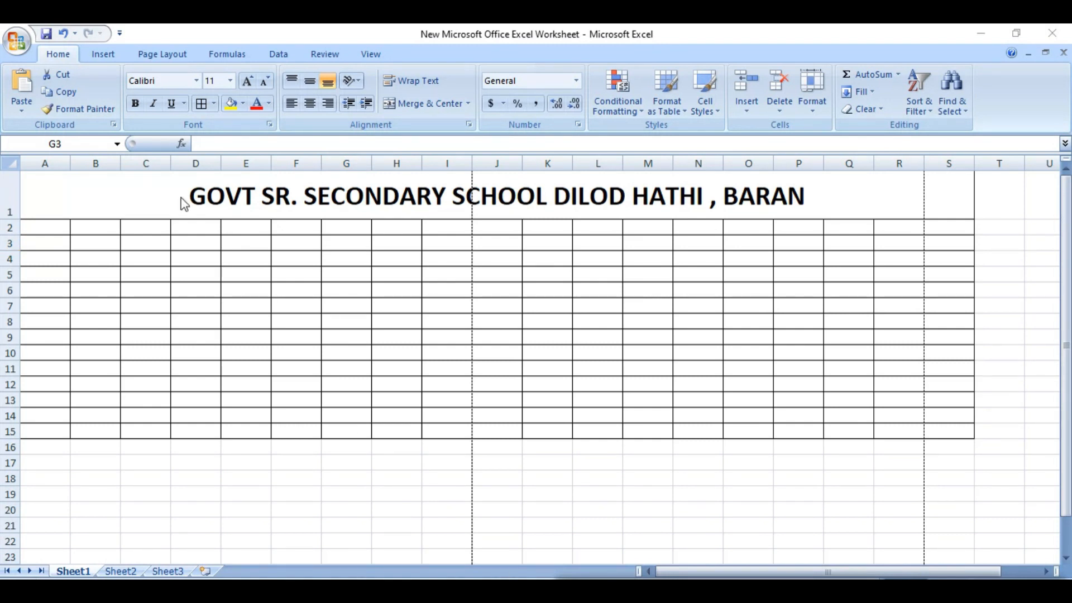
click(46, 36)
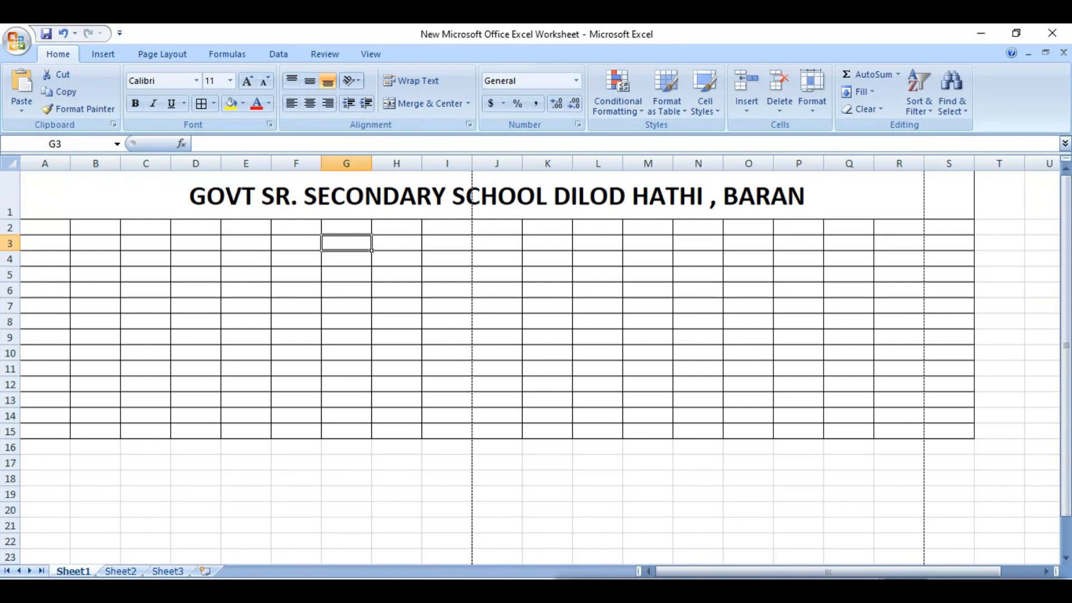
Merge and center A2:S2 beneath the title and enter "Name Of Employee -" in the merged cell.
drag(44, 227, 944, 228)
click(425, 103)
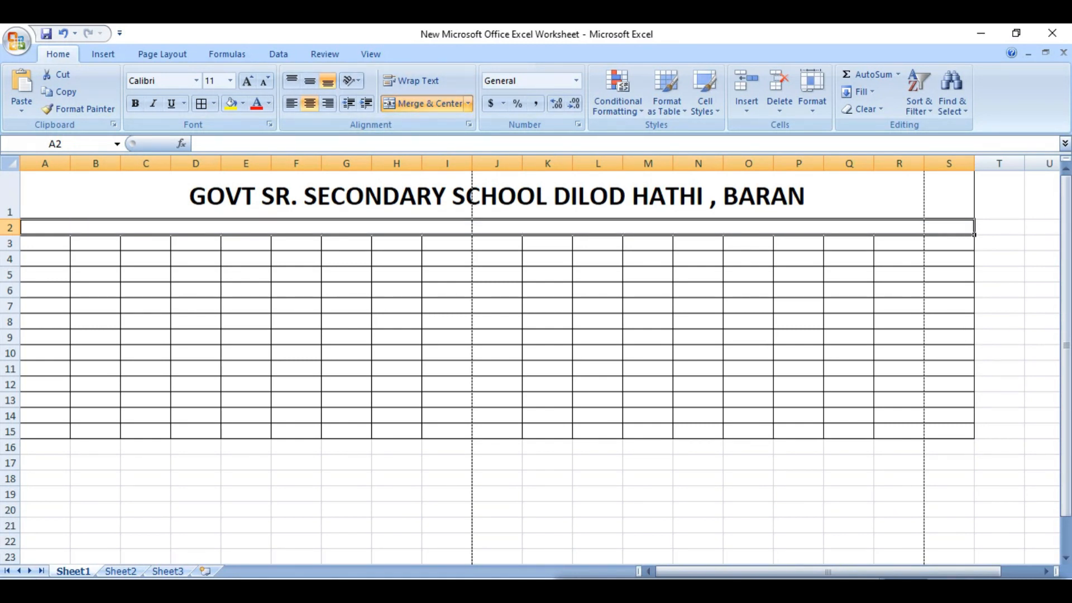
text(Na)
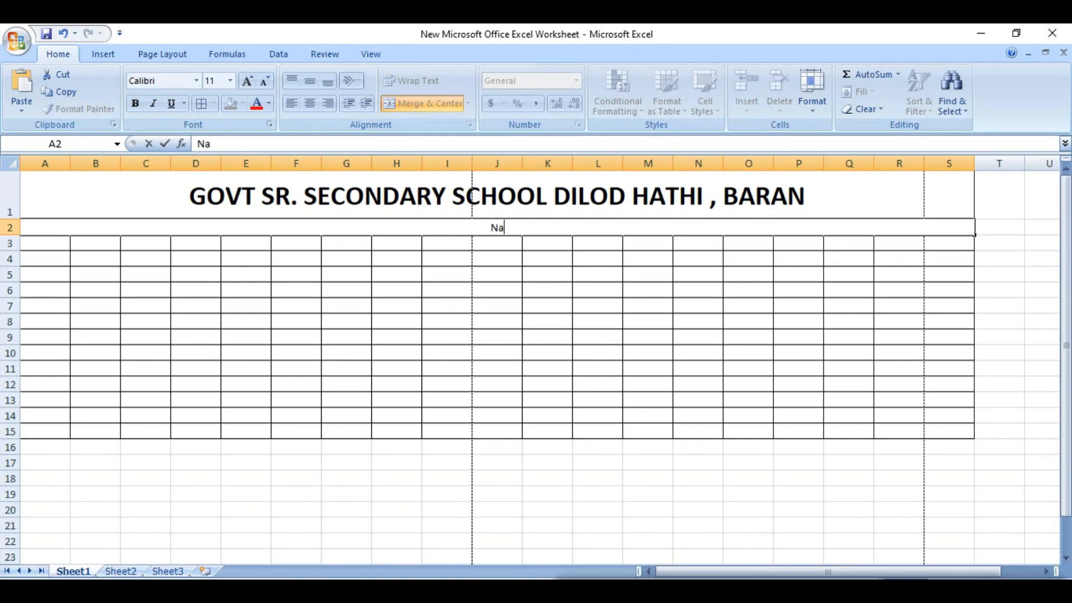
text(me Of Employ)
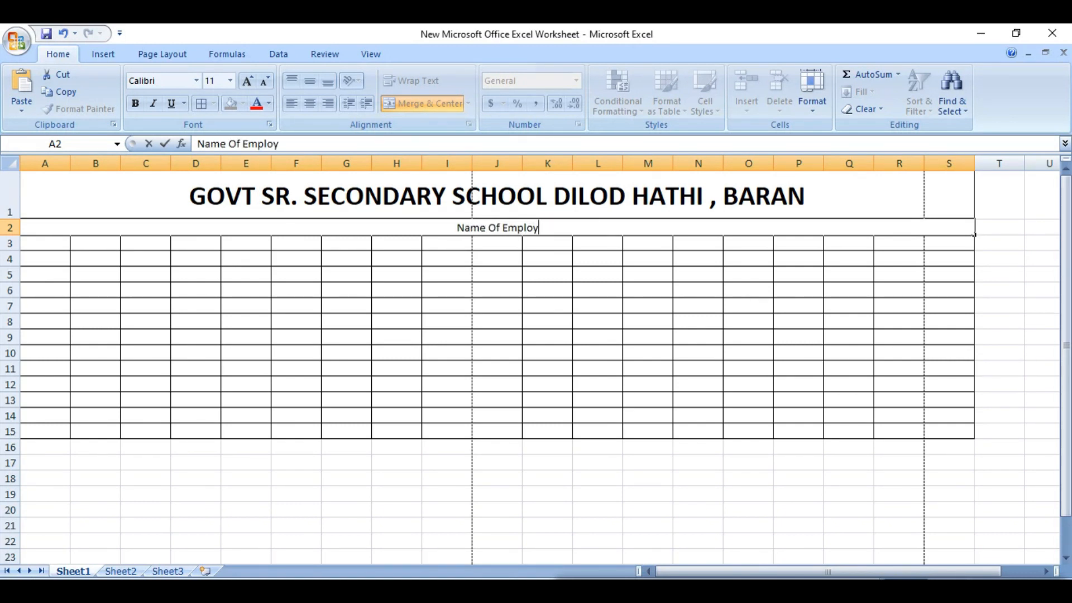
text(ee -)
click(583, 282)
click(560, 233)
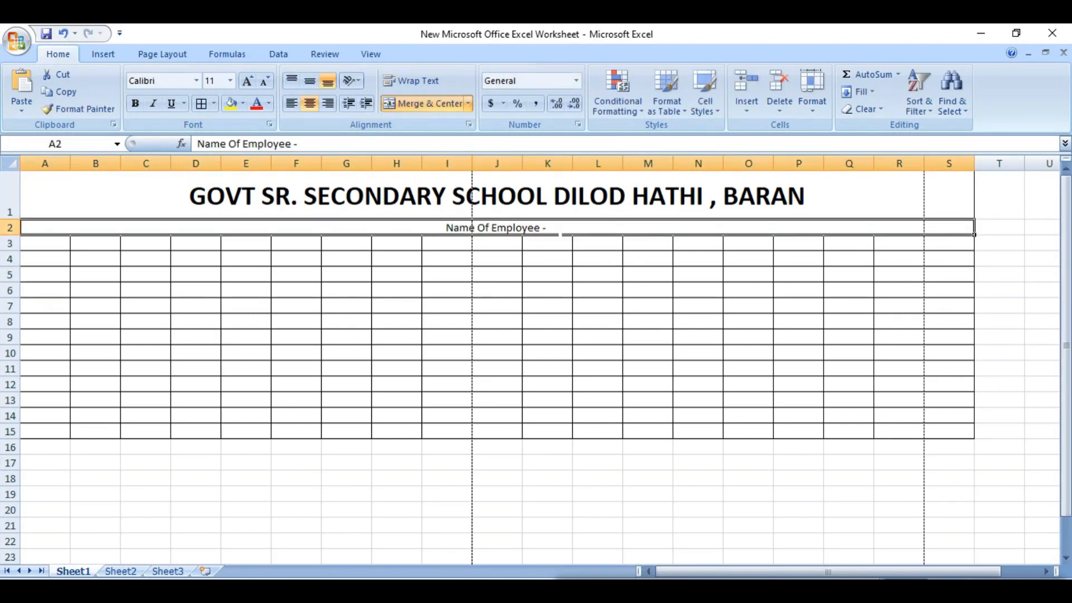
Unmerge the employee name row, merge only A2:I2 and left-align the "Name Of Employee -" label.
click(291, 104)
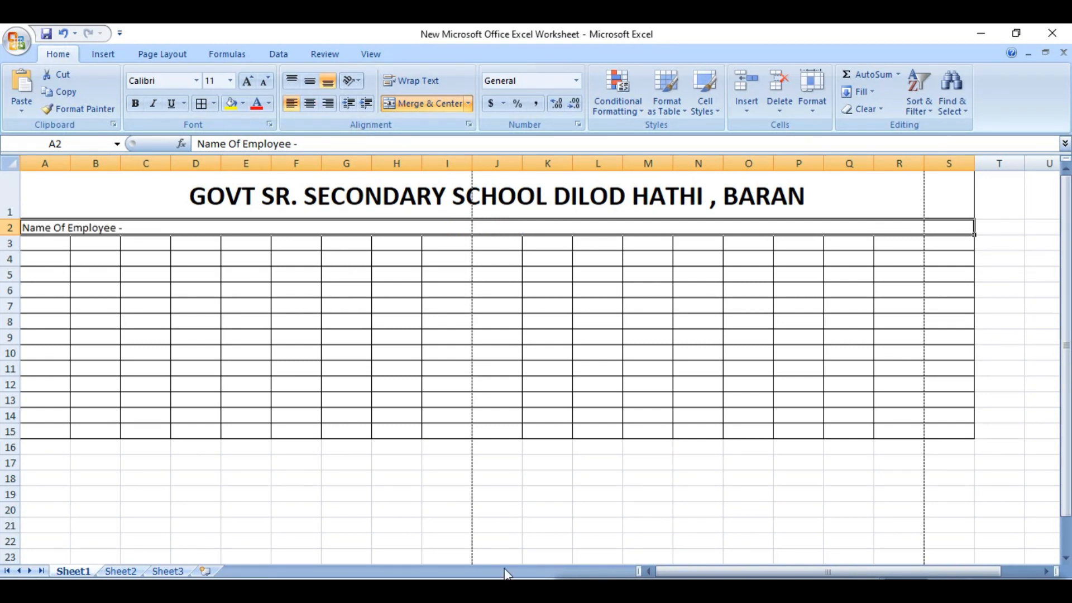
drag(39, 243, 975, 250)
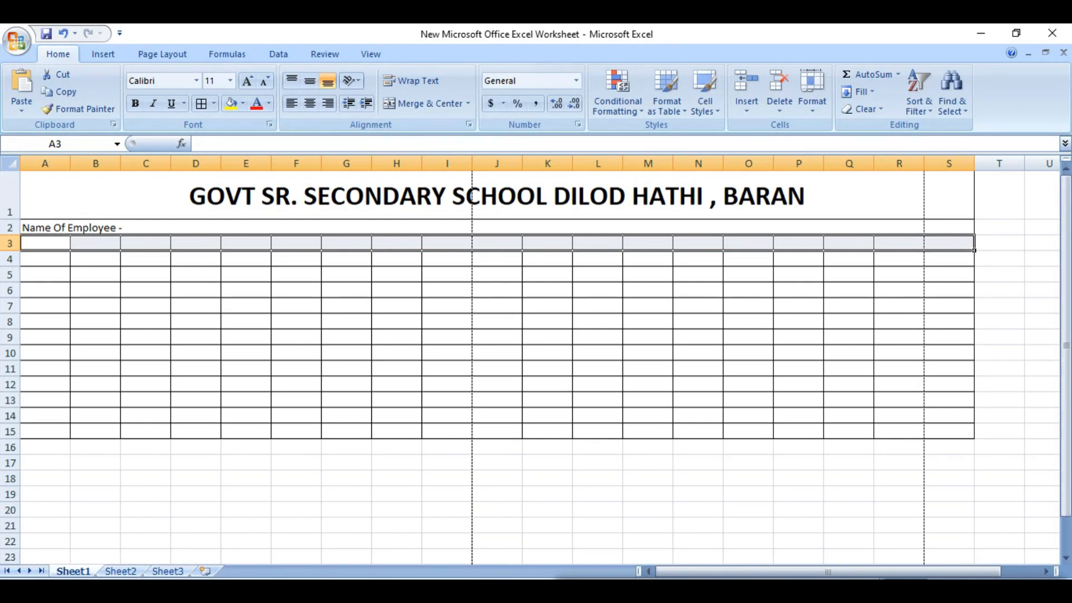
click(63, 229)
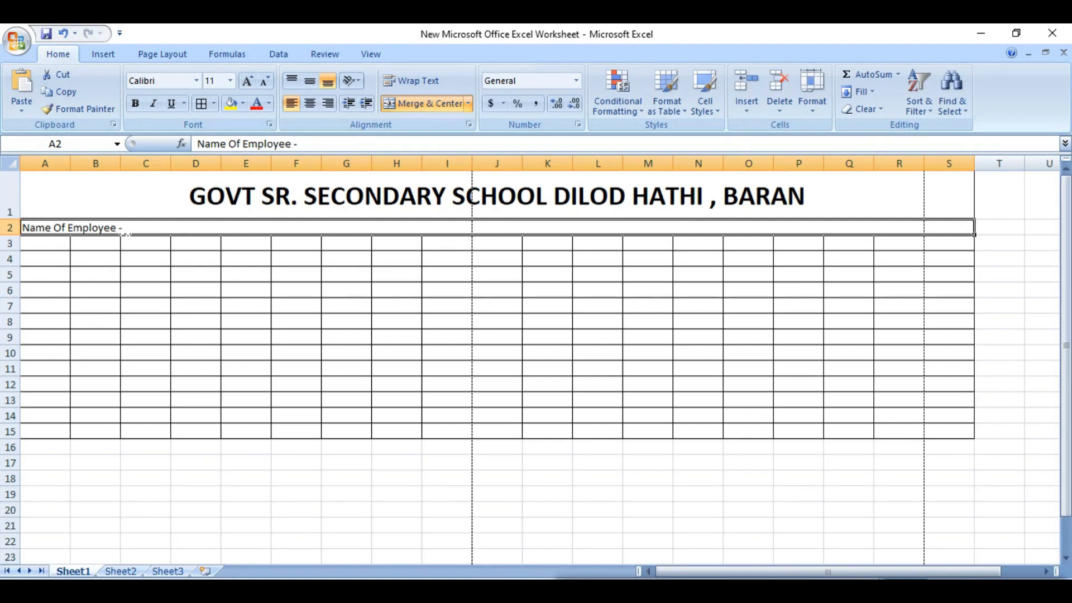
click(423, 103)
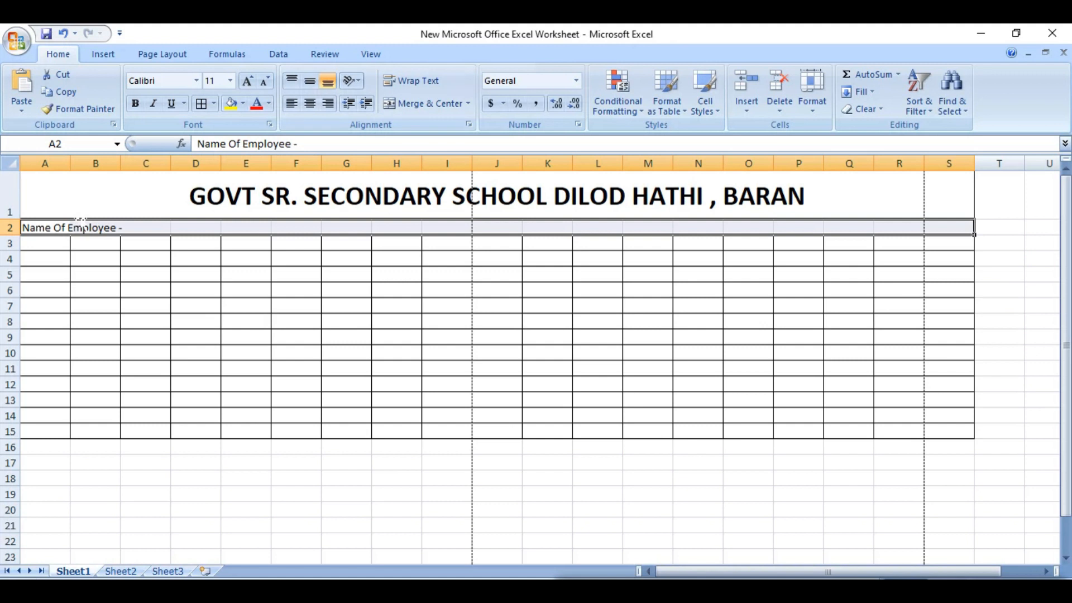
click(134, 227)
drag(25, 228, 429, 227)
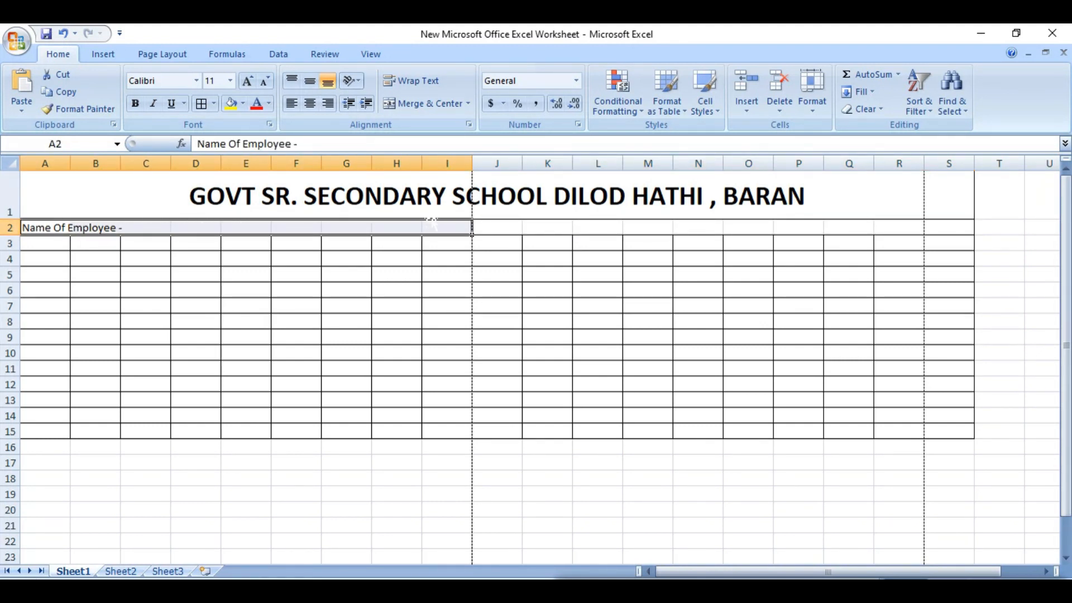
click(429, 105)
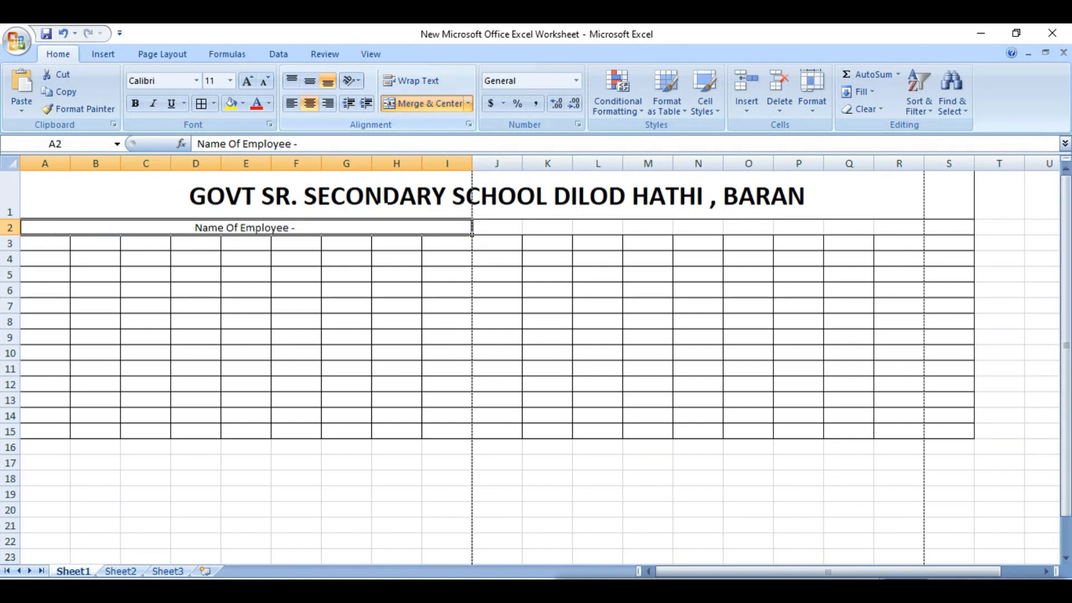
click(291, 102)
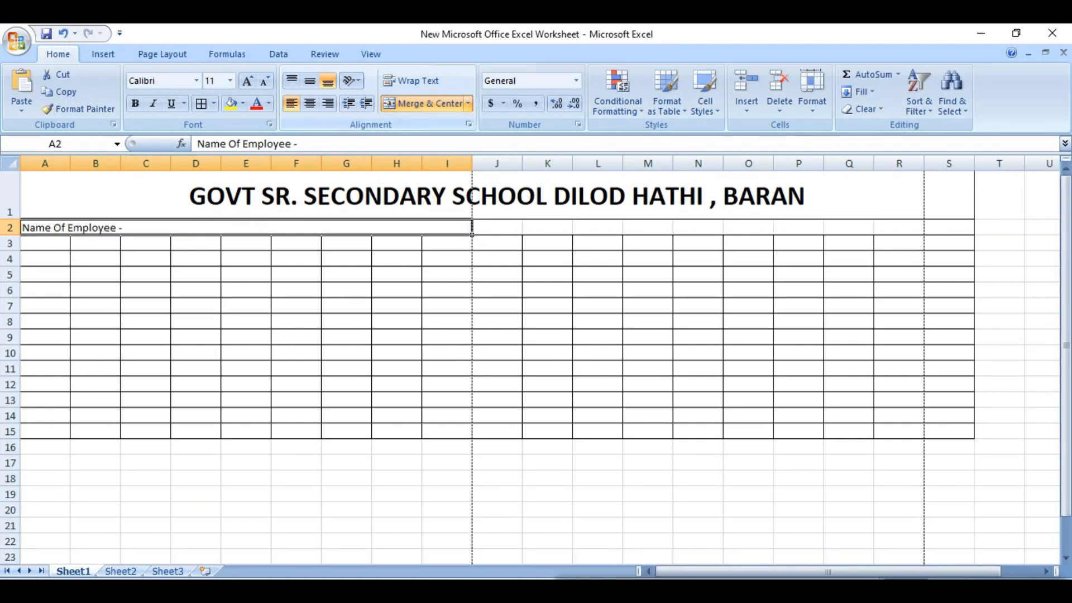
Merge and center J2:S2 beside the employee name cell, enter "Designation" and left-align it.
drag(475, 228, 928, 227)
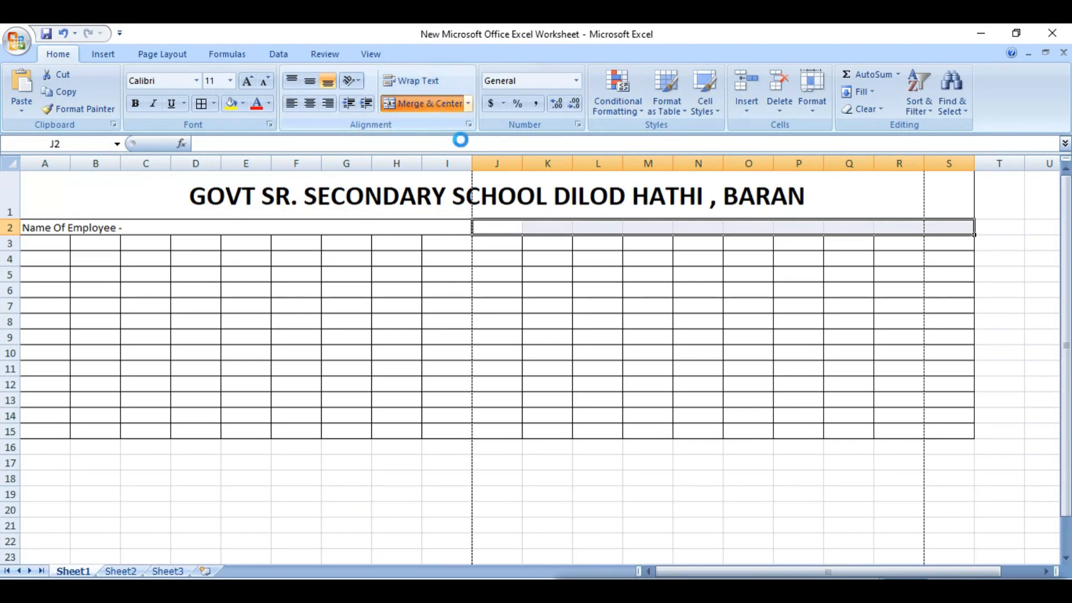
click(424, 103)
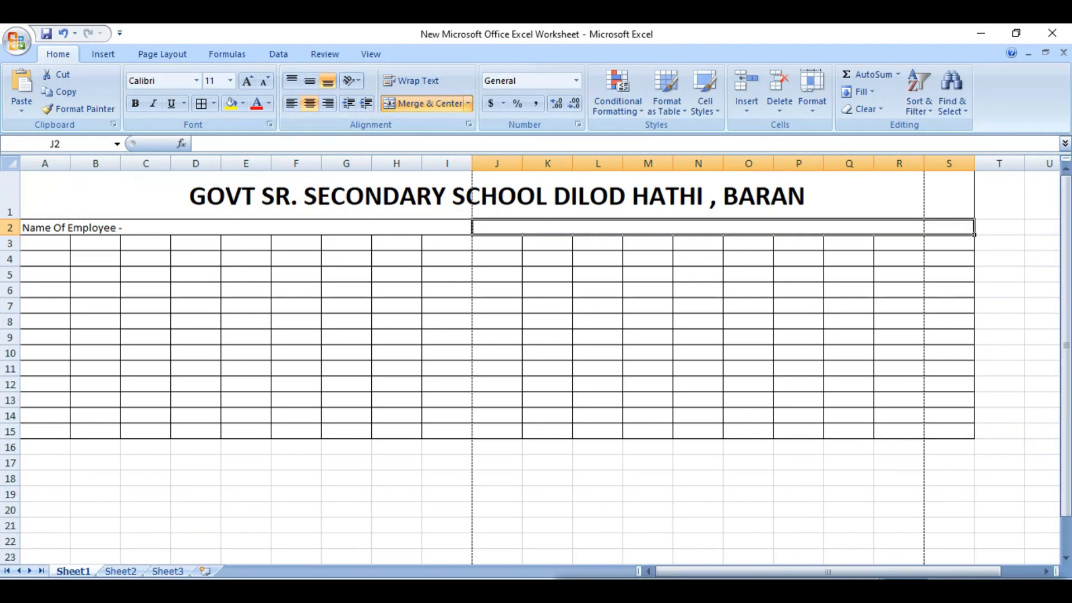
text(Desih)
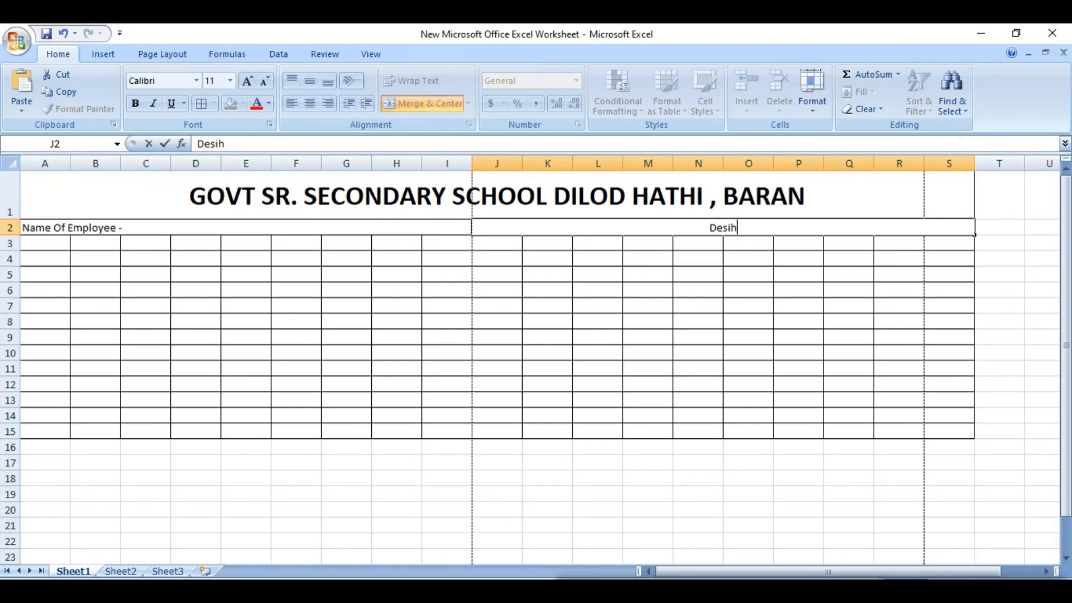
key(BackSpace)
text(gnation)
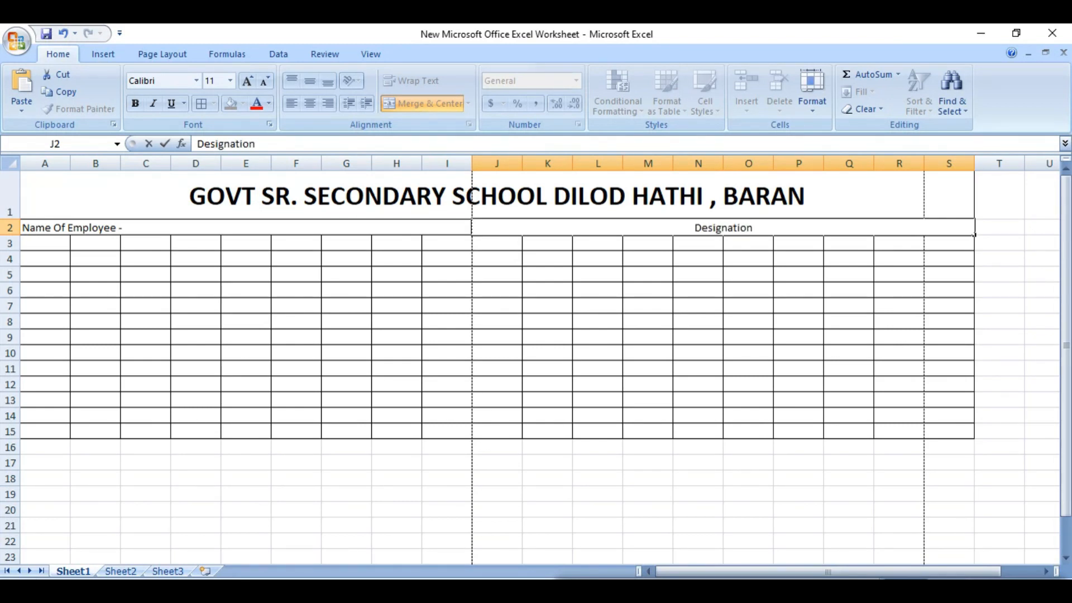
key(Return)
key(Up)
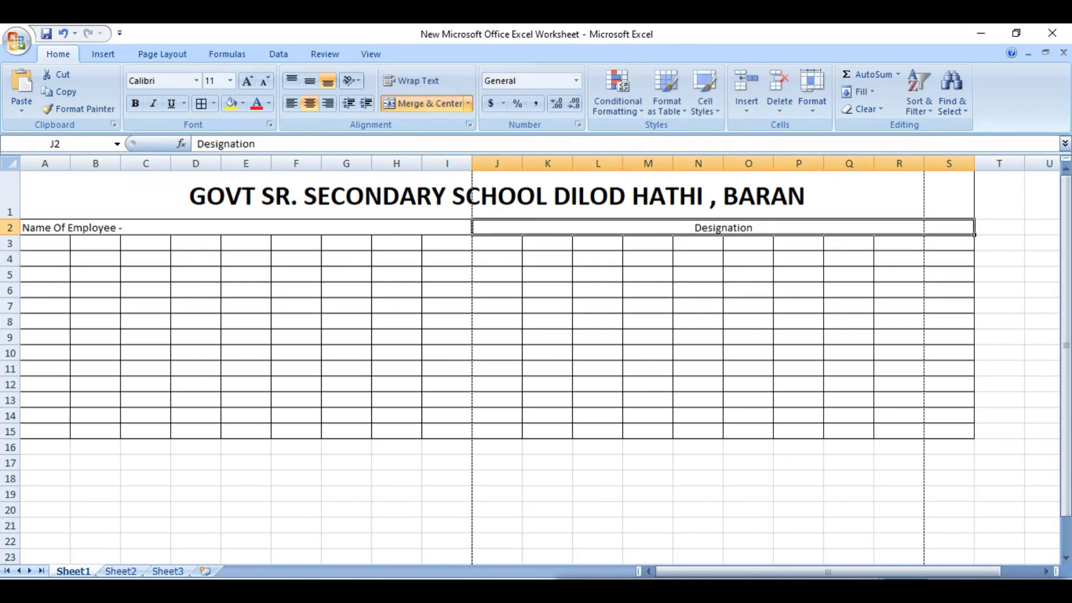
click(292, 103)
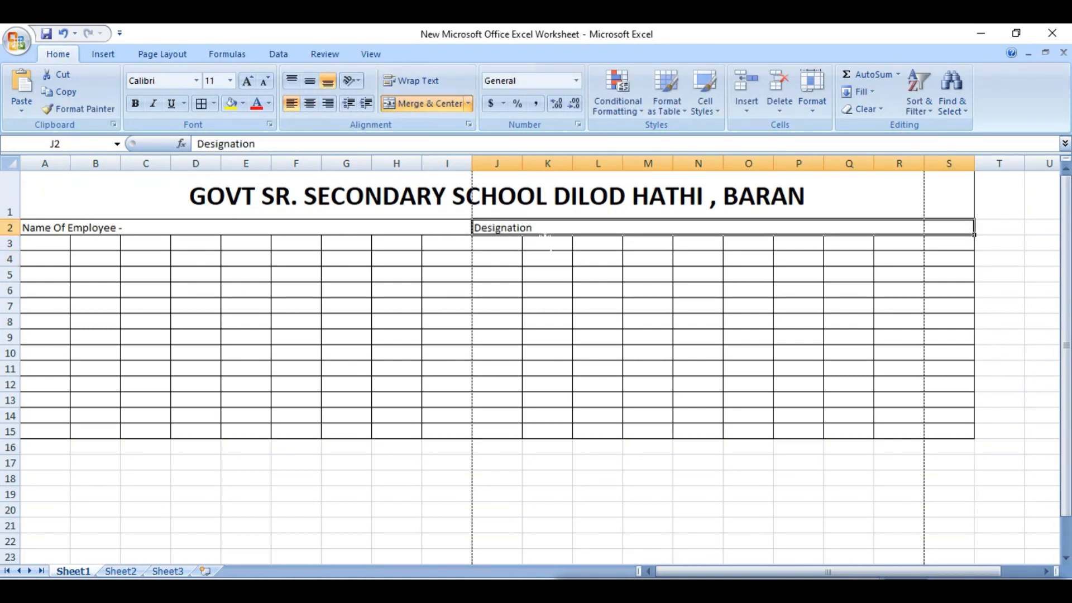
Append a hyphen to the label in J2 so it reads "Designation -".
click(568, 285)
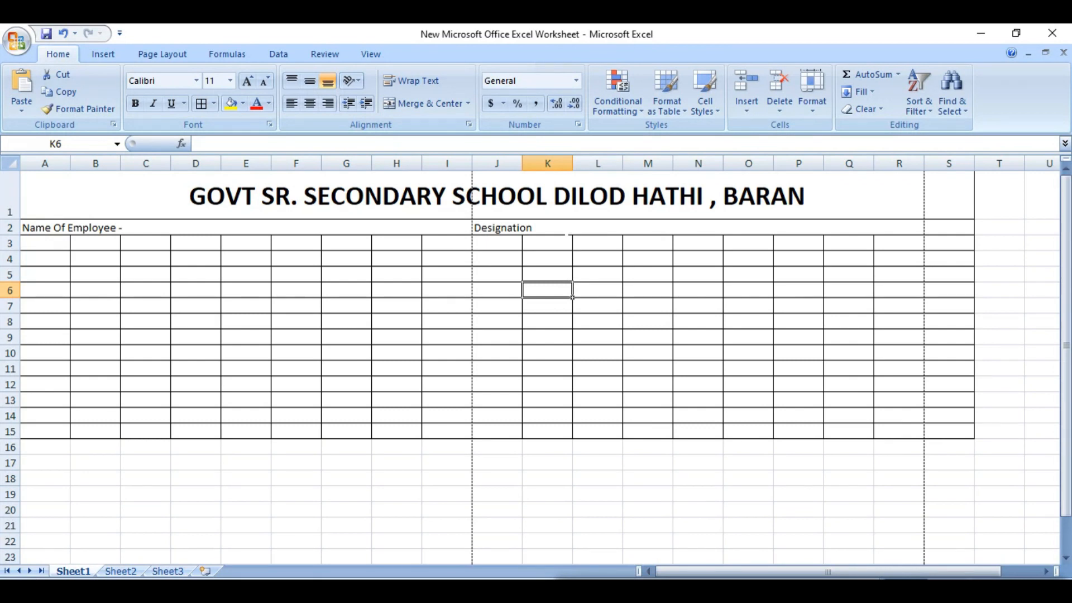
click(533, 227)
double_click(536, 227)
text(-)
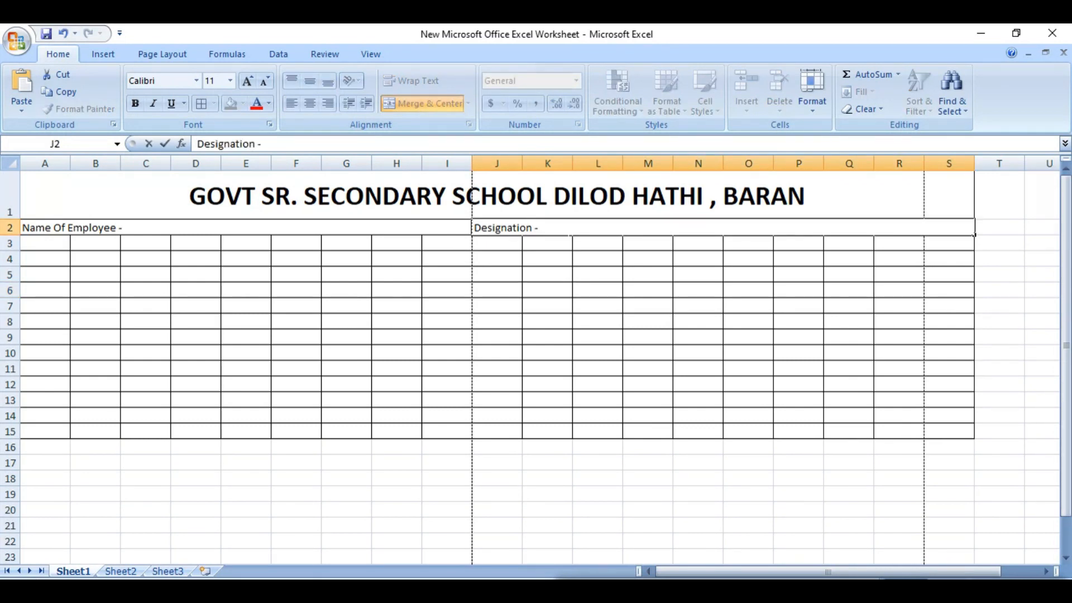
click(558, 266)
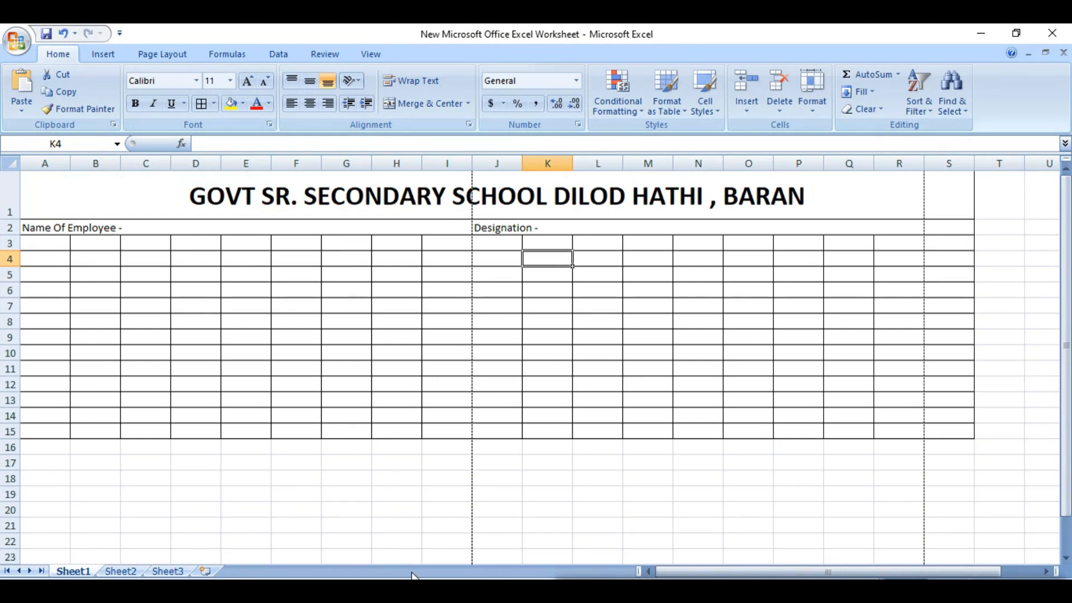
mouse_move(416, 575)
click(410, 551)
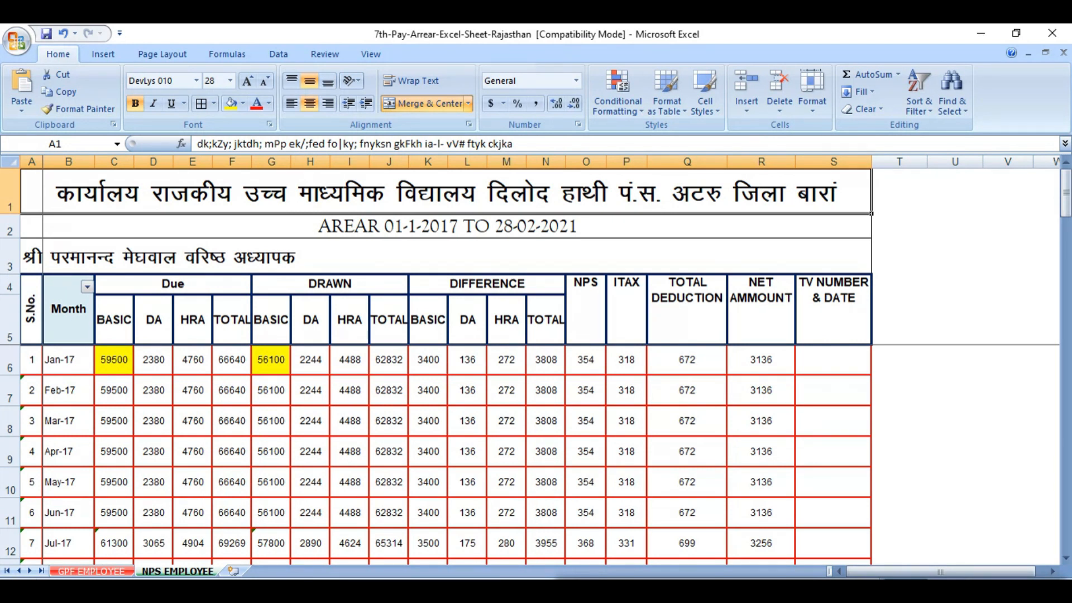
mouse_move(533, 562)
click(559, 536)
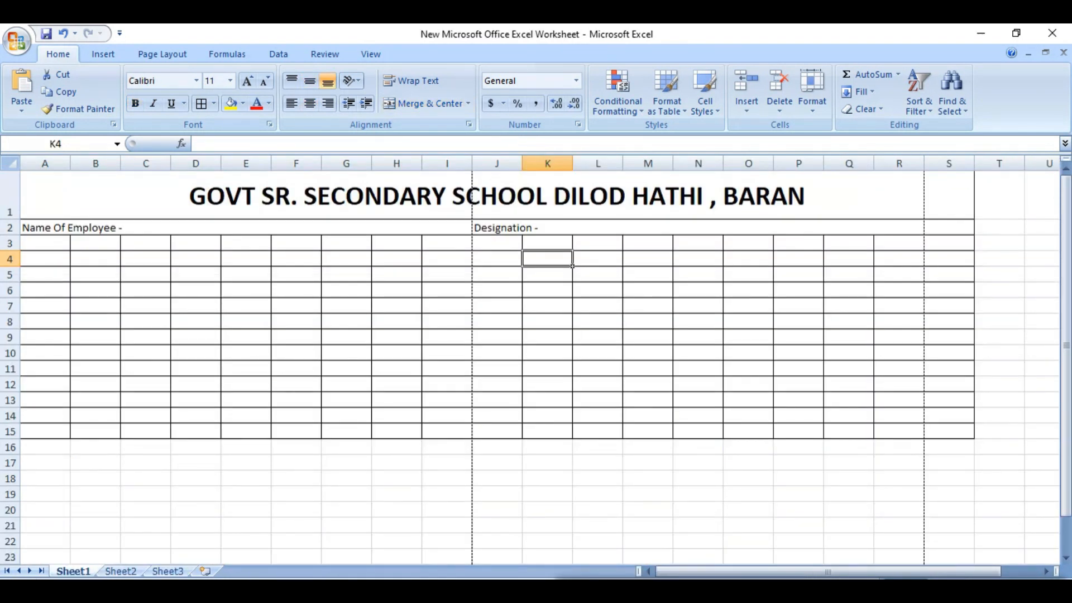
click(45, 243)
drag(70, 250, 975, 249)
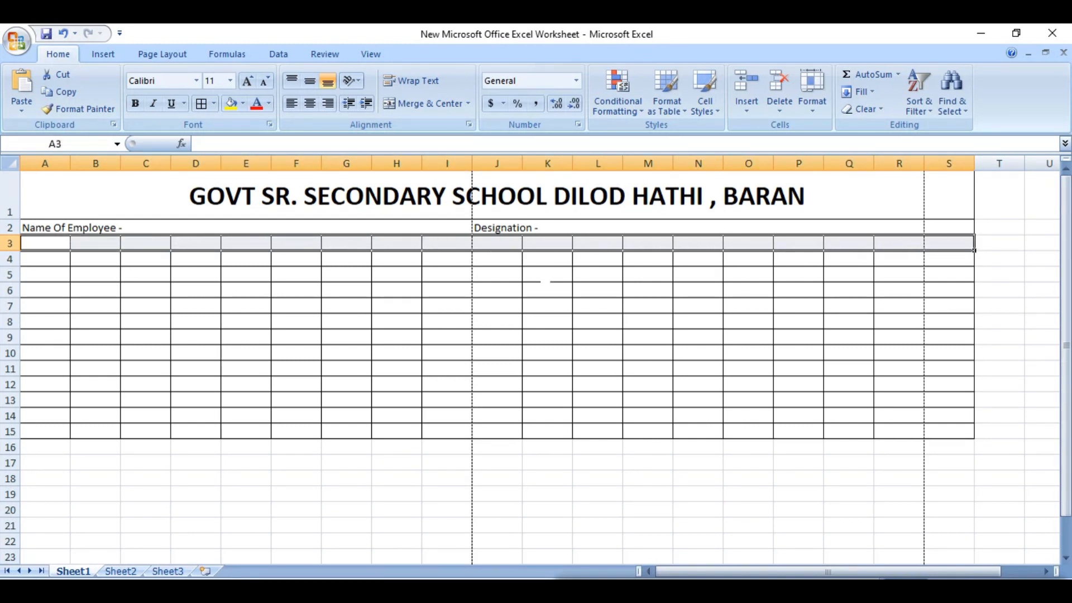
drag(9, 251, 9, 271)
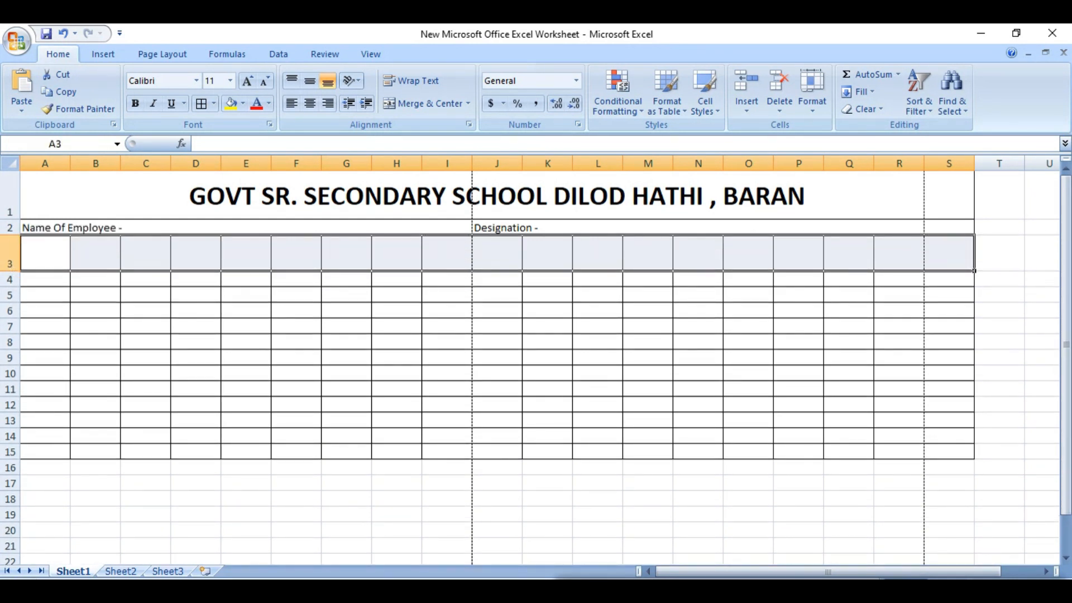
click(68, 252)
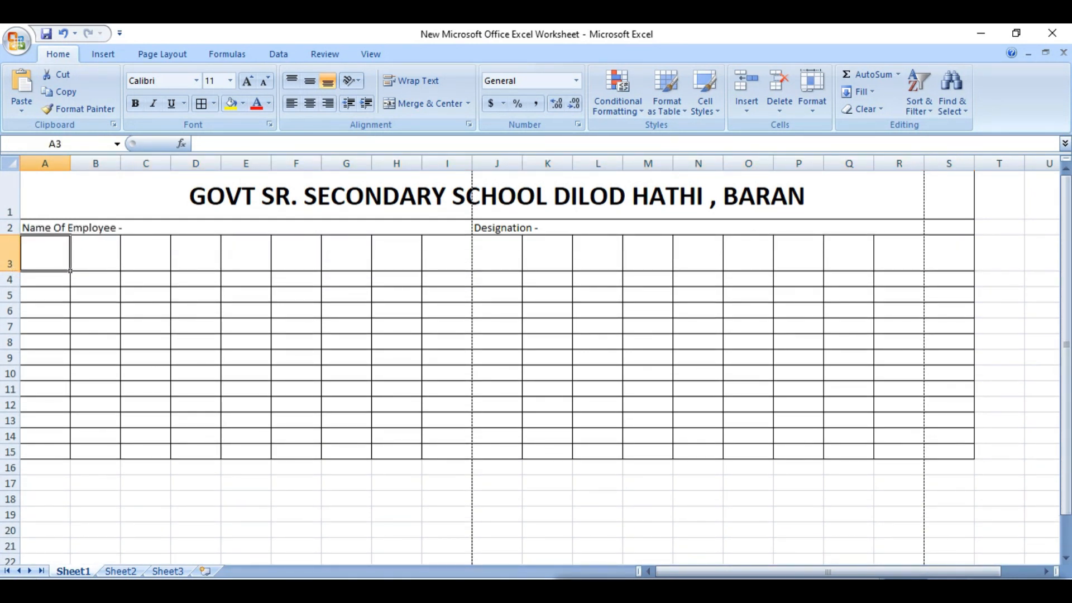
drag(9, 271, 9, 265)
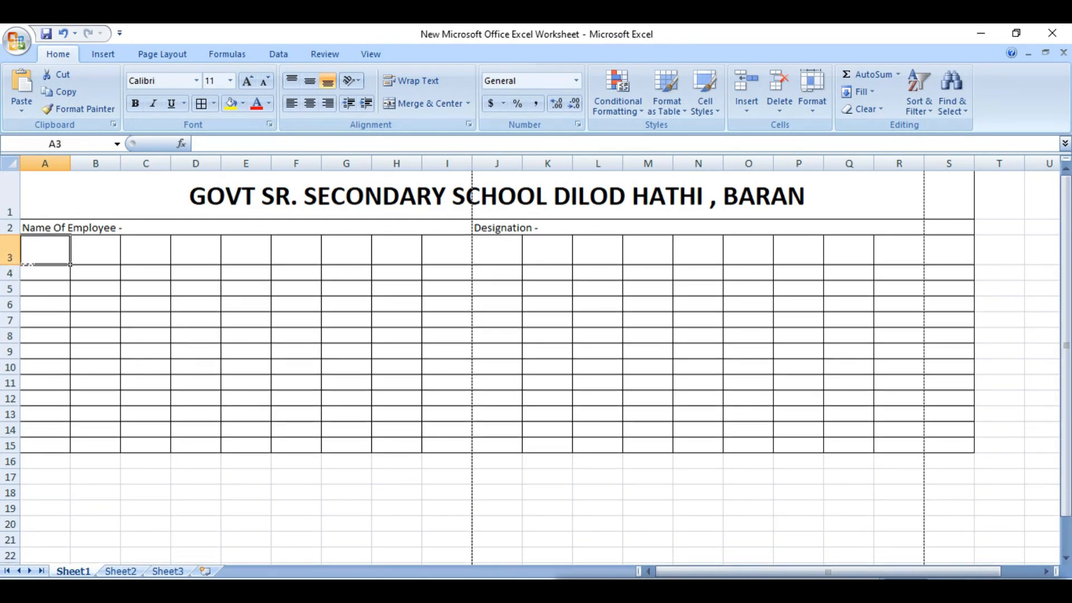
drag(10, 265, 9, 250)
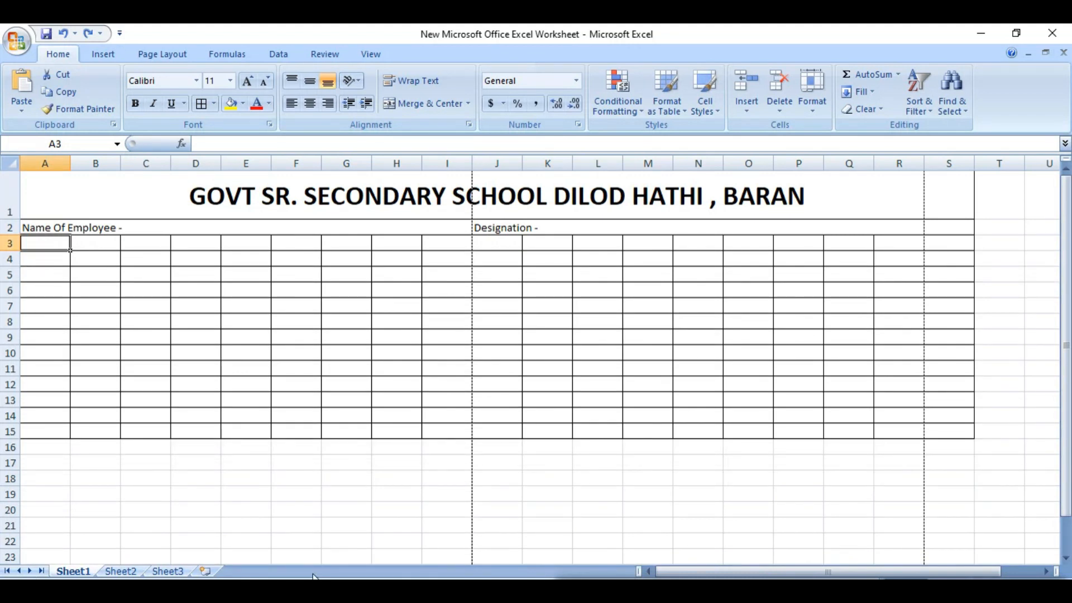
Merge and center A3:A4 and B3:B4 as two-row header cells, following the 7th-Pay-Arrear-Excel-Sheet-Rajasthan workbook's header layout.
click(421, 555)
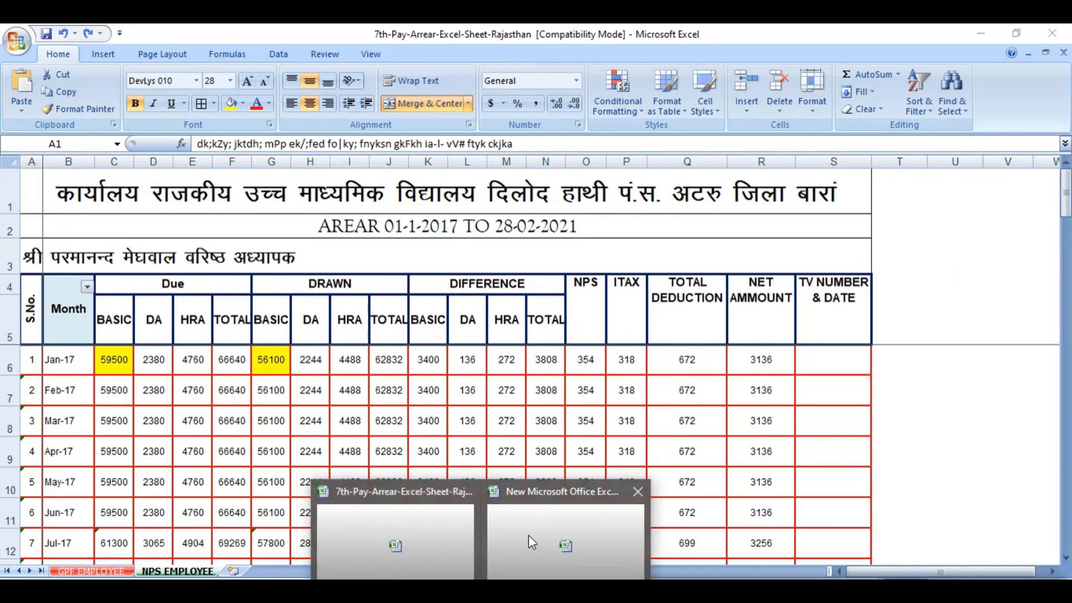
click(528, 535)
drag(56, 250, 56, 260)
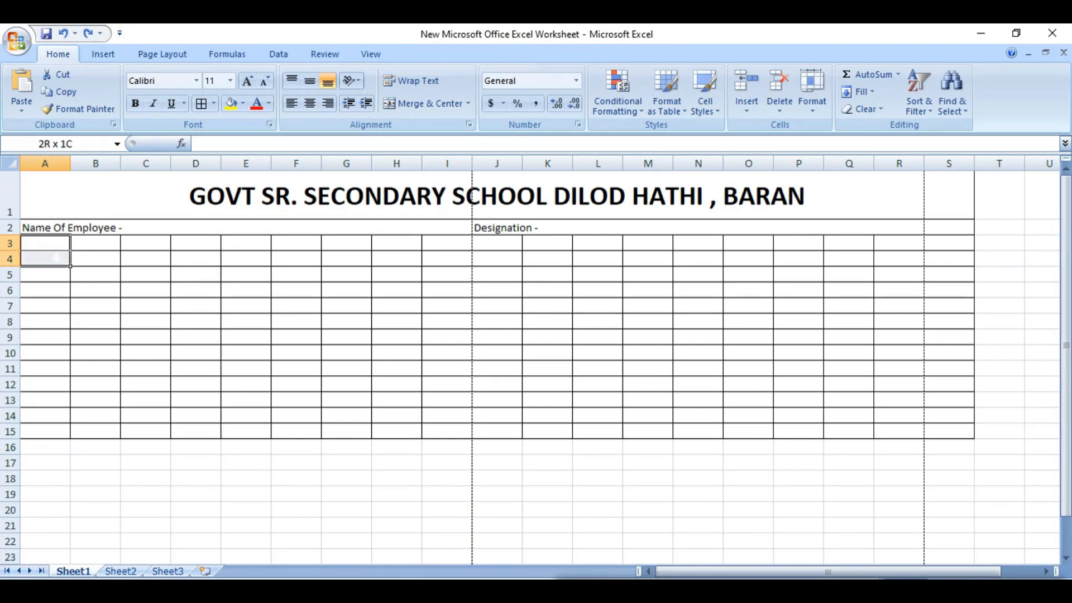
click(413, 105)
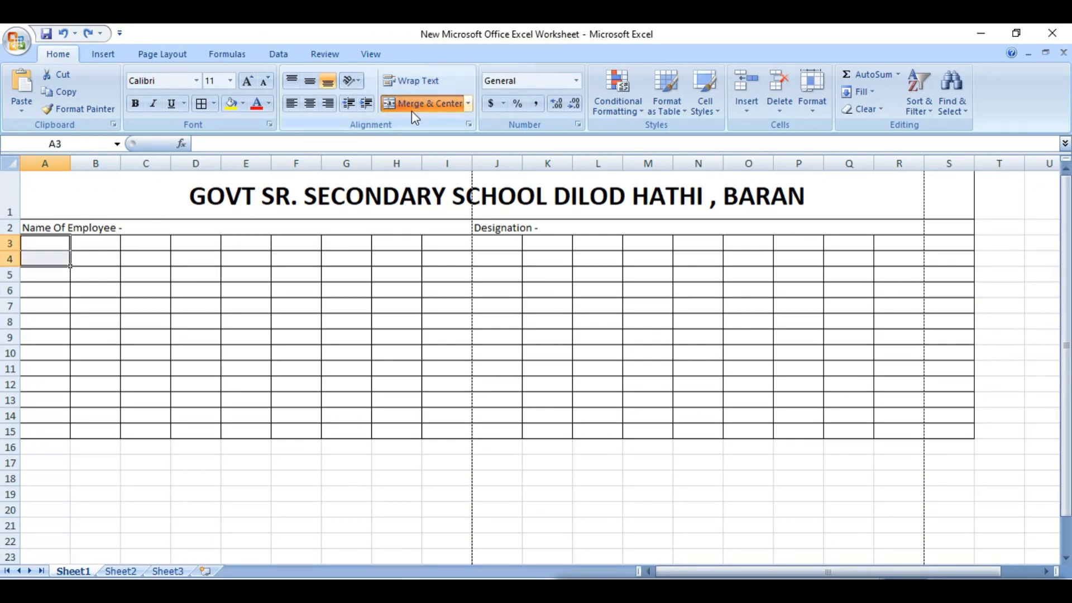
drag(96, 243, 97, 254)
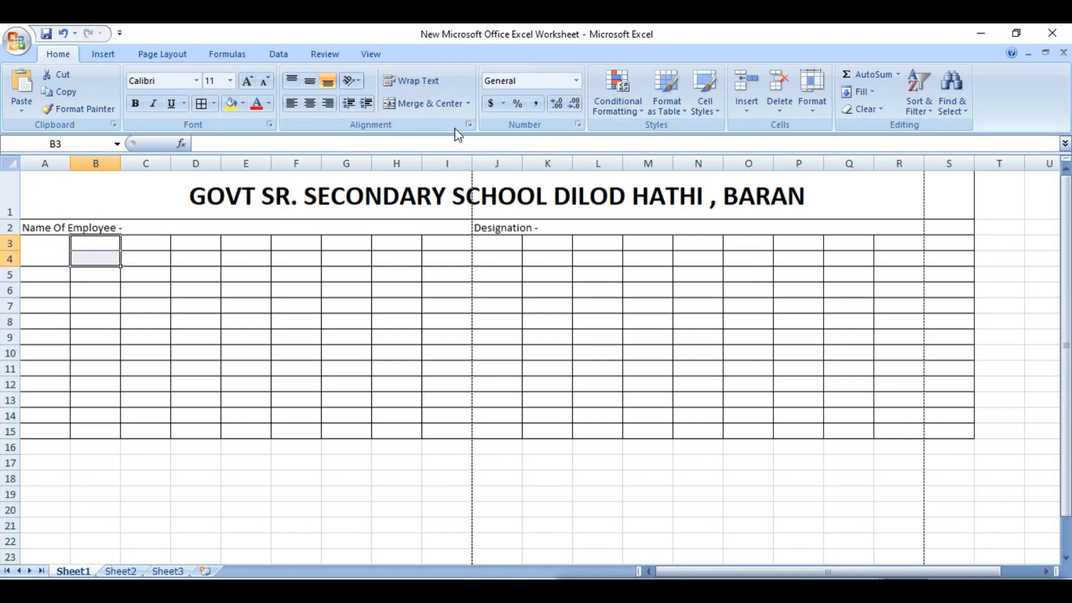
click(437, 105)
Enter the column headings "S.N." in A3 and "MONTH" in B3.
click(48, 243)
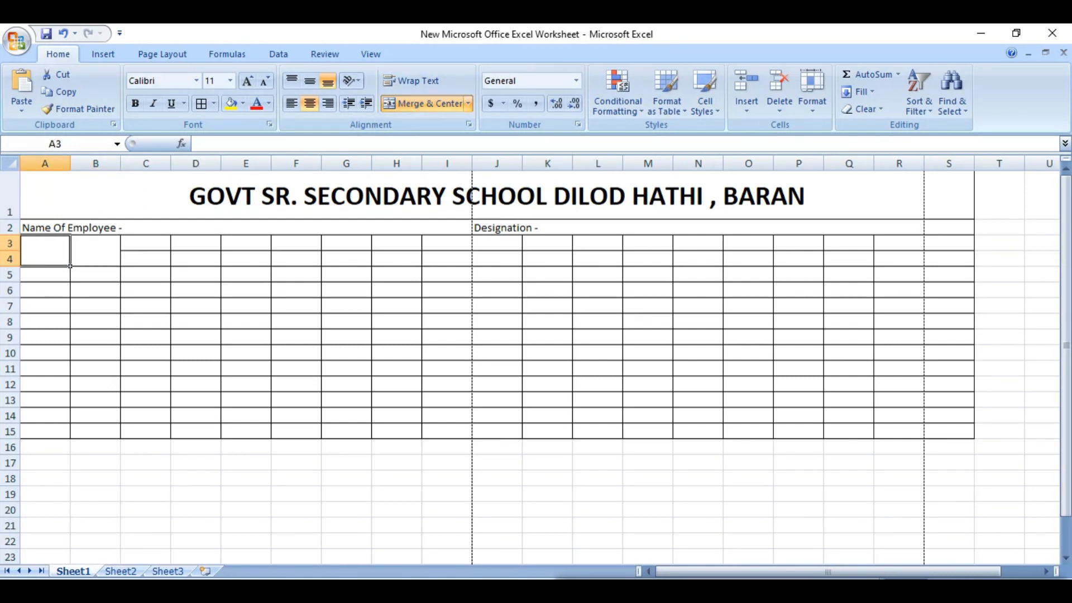
text(S.N.)
key(Tab)
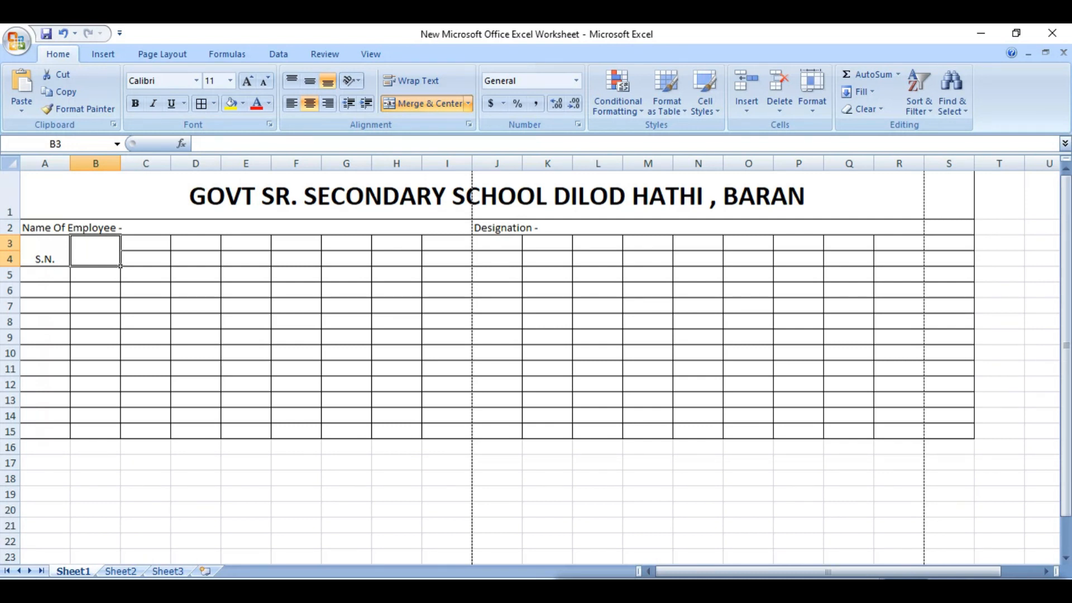
text(MONTH)
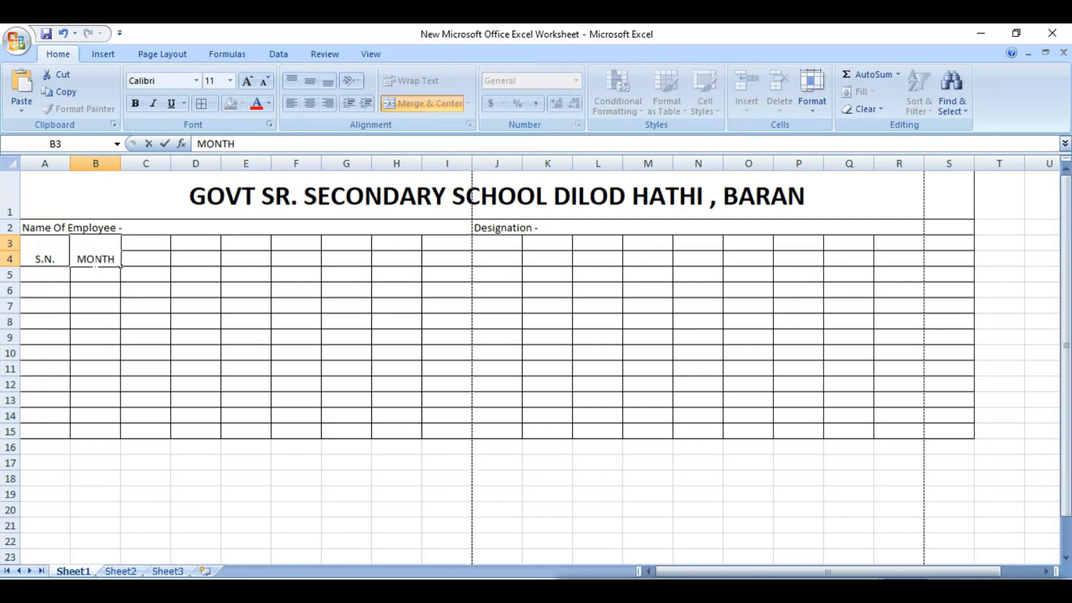
key(Tab)
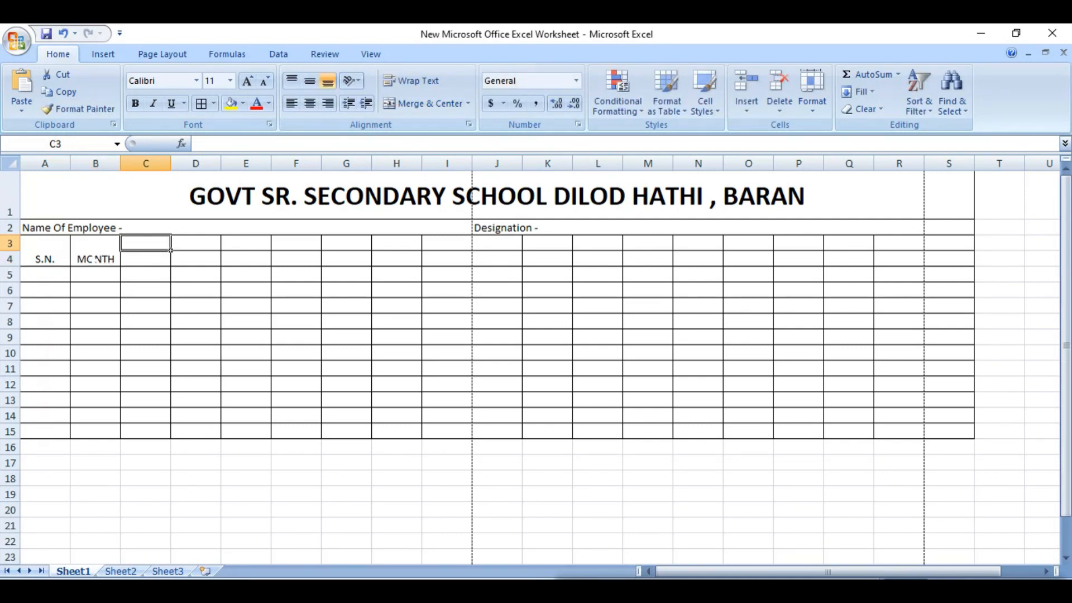
Merge and center C3:F3, G3:J3 and K3:N3 as group header cells, matching the reference arrear workbook's header layout.
click(482, 595)
click(378, 553)
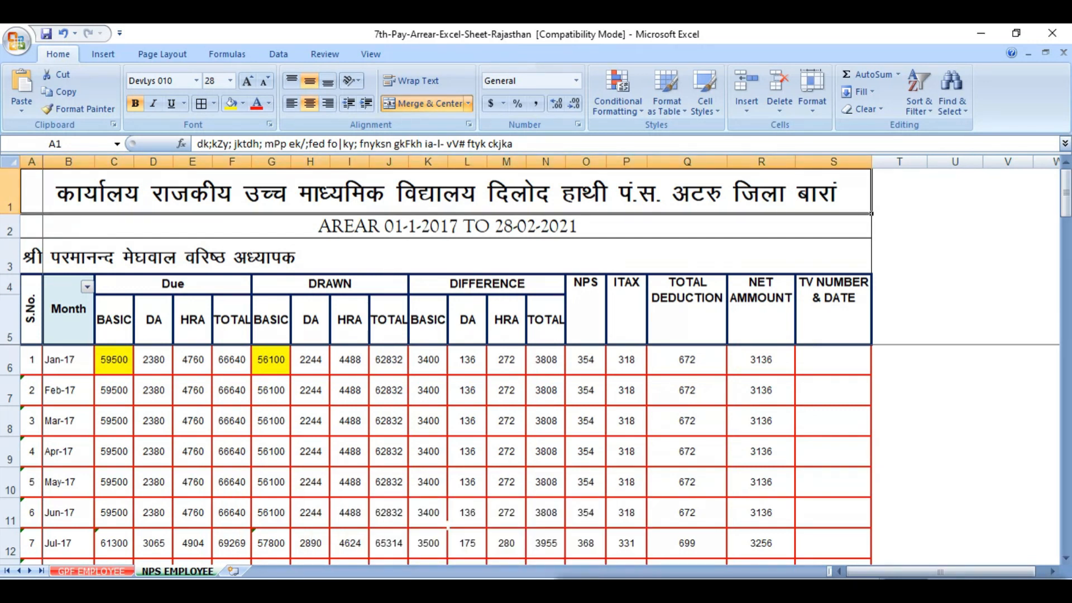
click(483, 591)
click(566, 533)
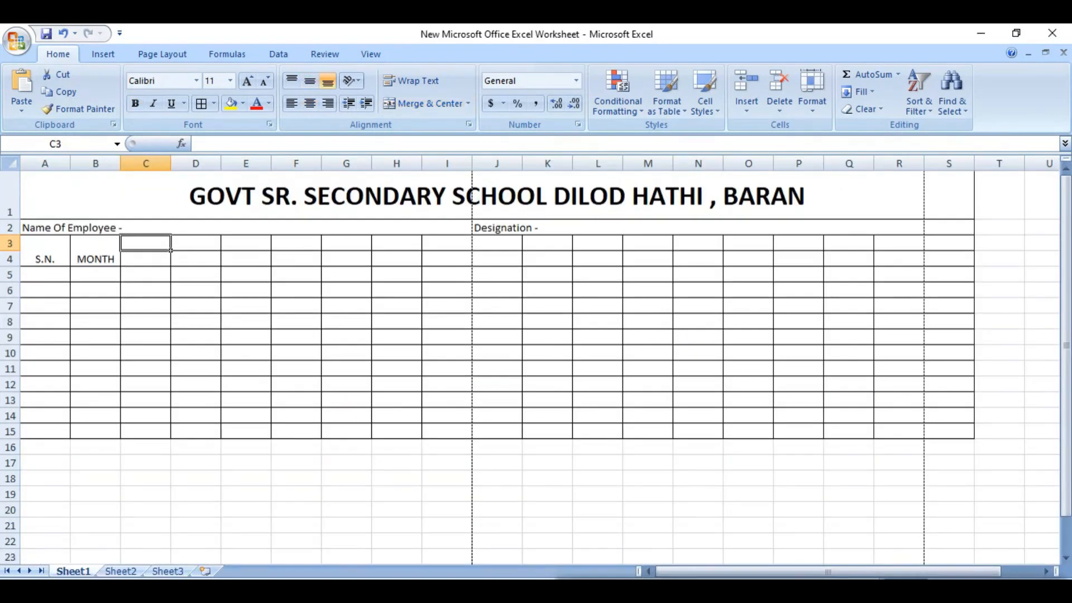
drag(145, 243, 294, 244)
click(424, 103)
drag(347, 243, 705, 243)
click(420, 104)
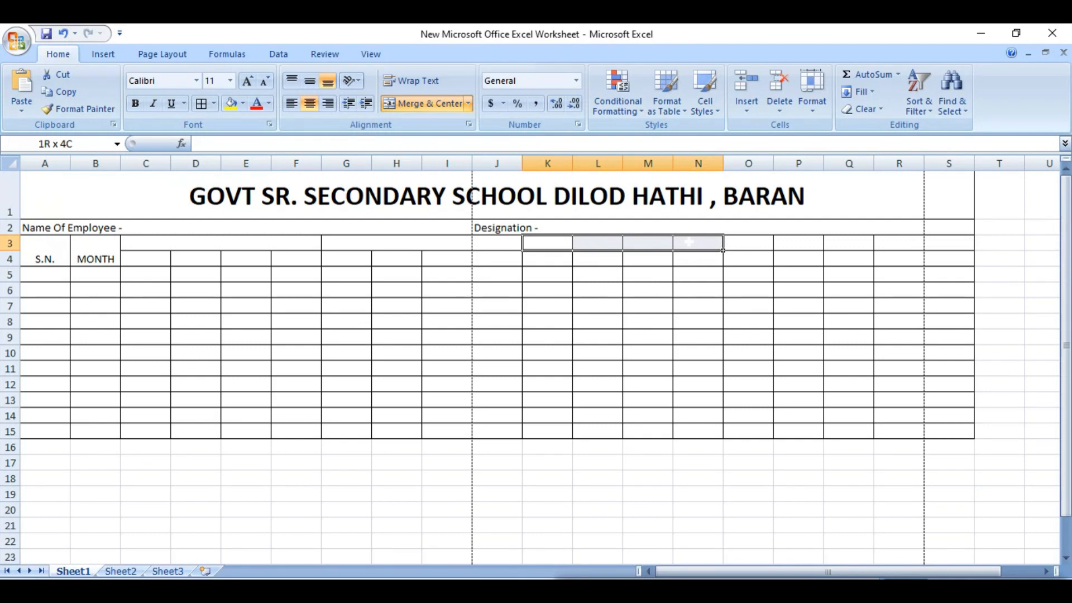
click(427, 103)
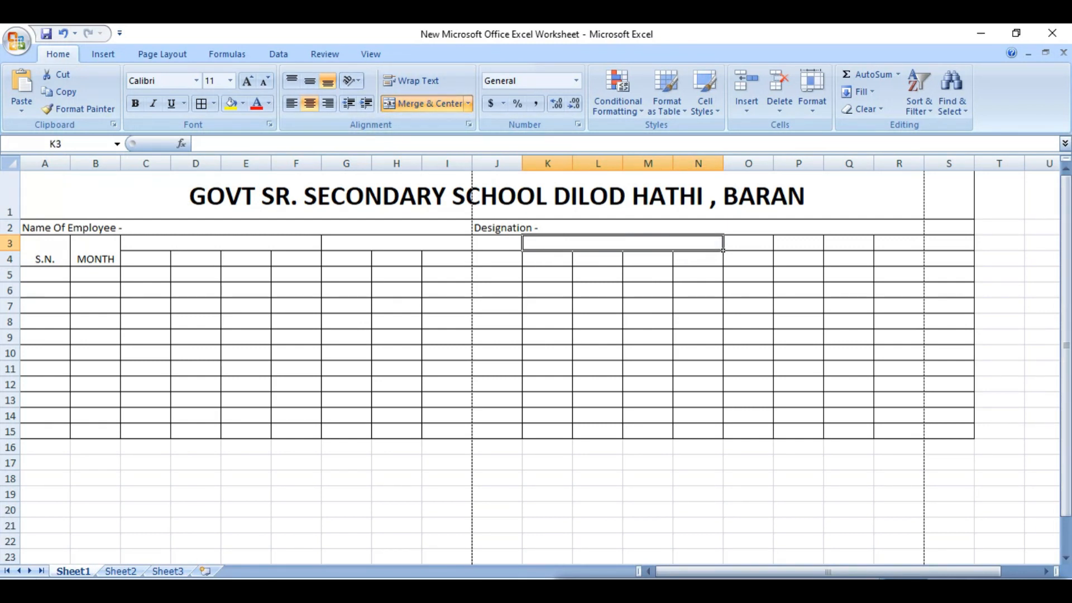
Enter the group headings "DUE" in C3, "DROWN" in G3 and "DIFFERENT" in K3.
drag(140, 243, 302, 242)
text(DUE)
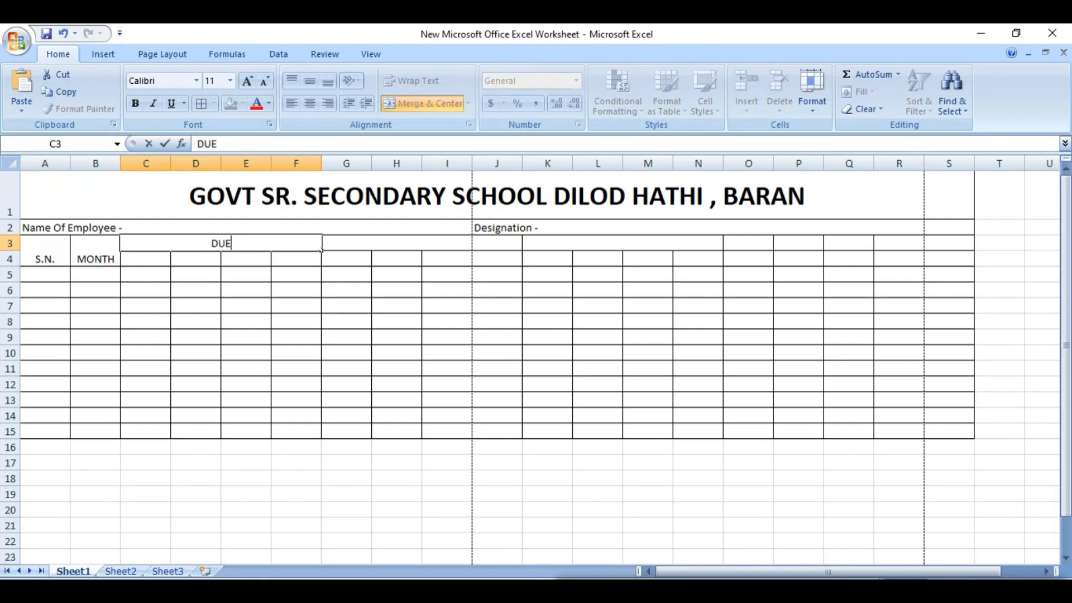
drag(346, 243, 497, 243)
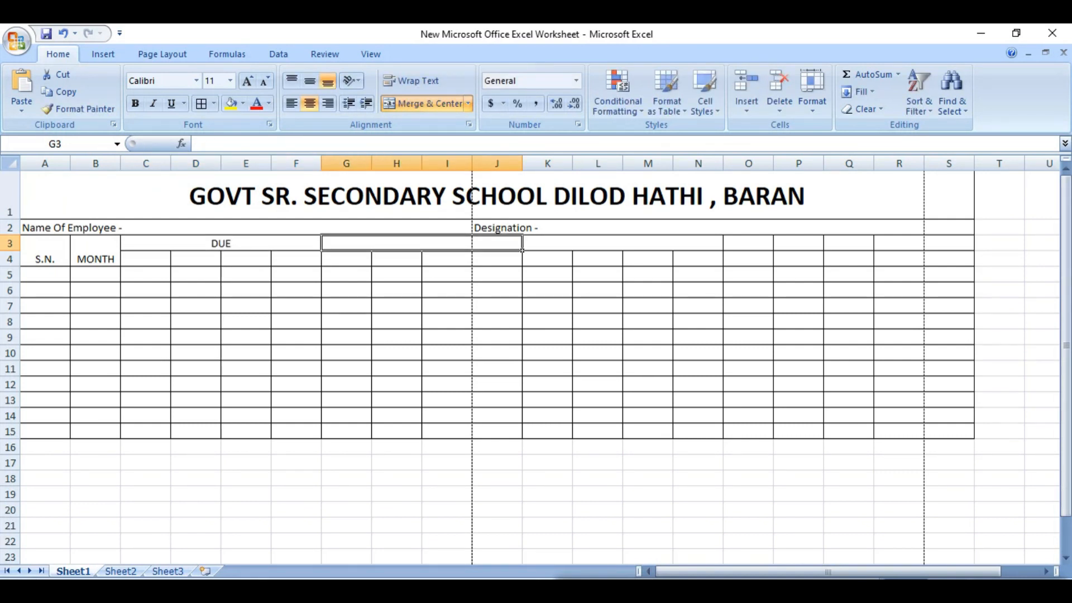
text(DR)
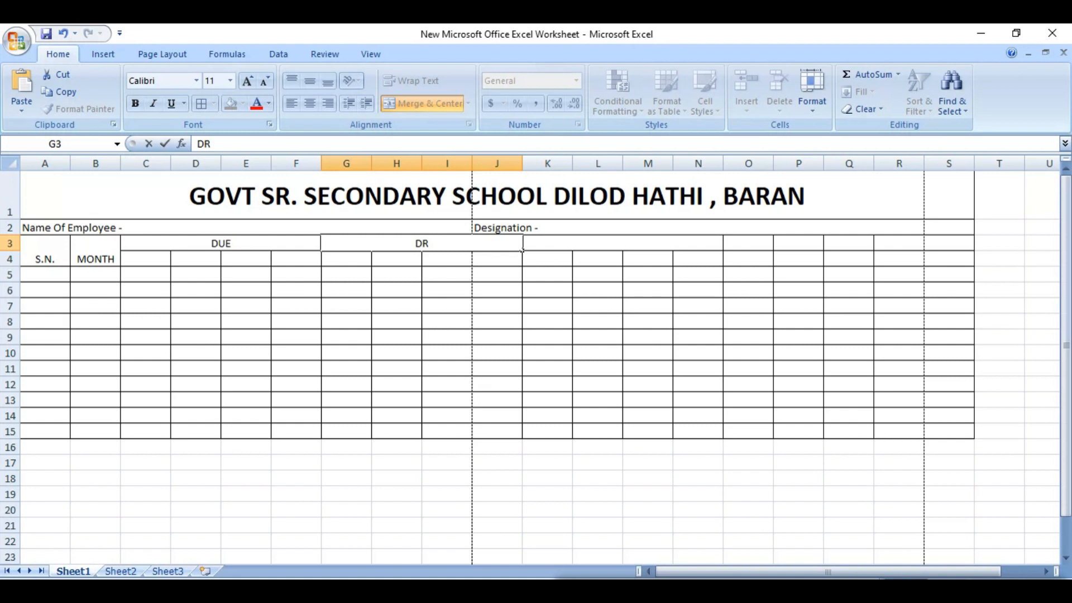
text(OWN)
drag(525, 246, 722, 245)
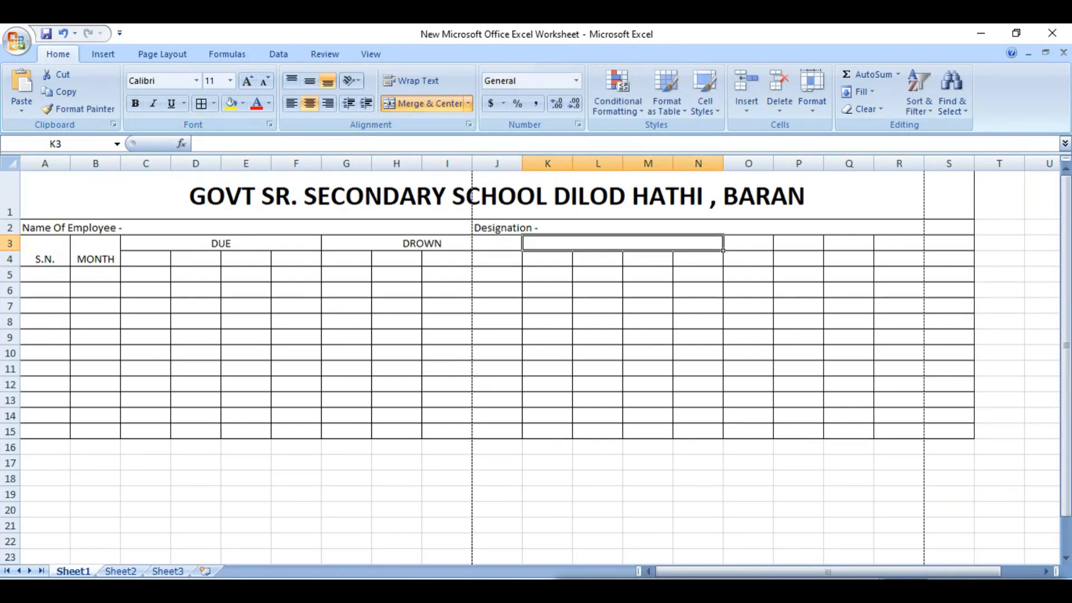
text(DIFFERENT)
key(Tab)
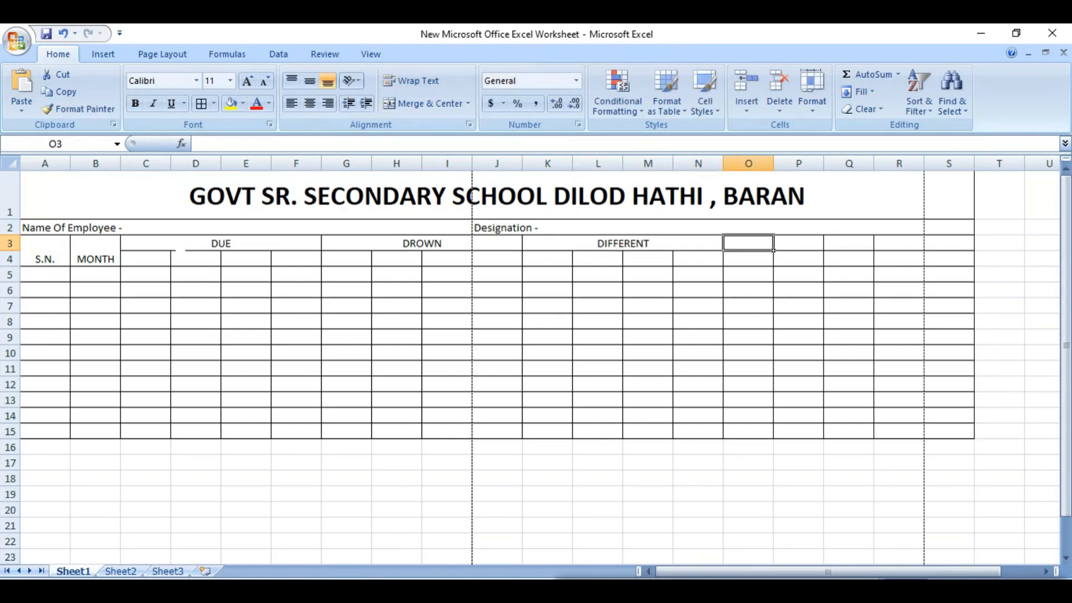
Increase the font size of the DUE, DROWN and DIFFERENT headings in C3:N3 to 20.
click(176, 246)
drag(321, 249, 631, 247)
click(246, 83)
click(247, 82)
click(247, 82)
click(248, 83)
click(249, 84)
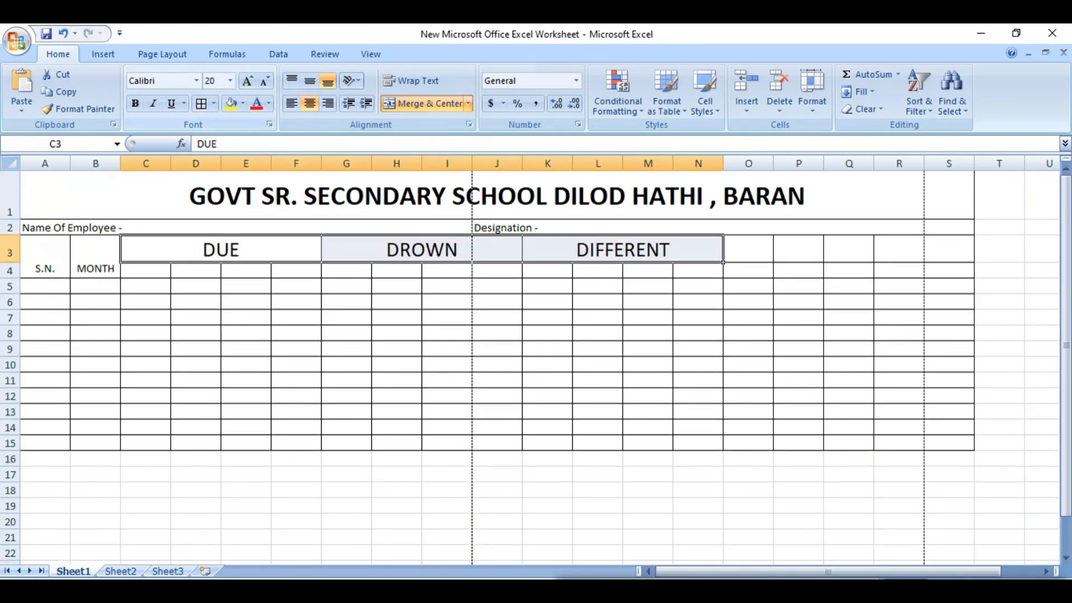
Set the S.N. and MONTH headings to font size 14 and center them vertically and horizontally.
click(192, 272)
click(85, 268)
drag(85, 269, 45, 262)
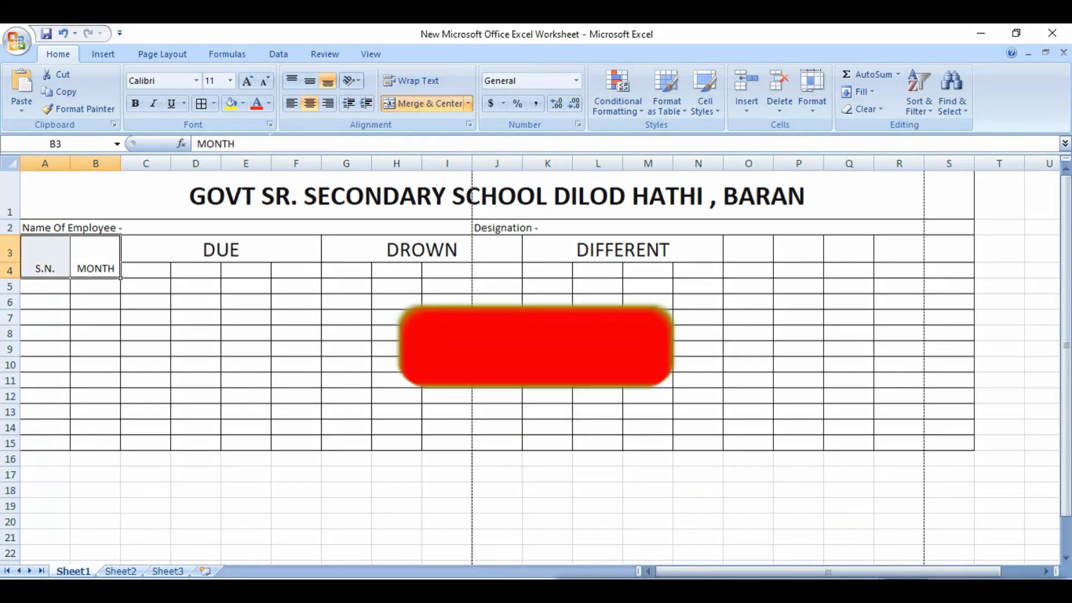
click(249, 84)
click(249, 84)
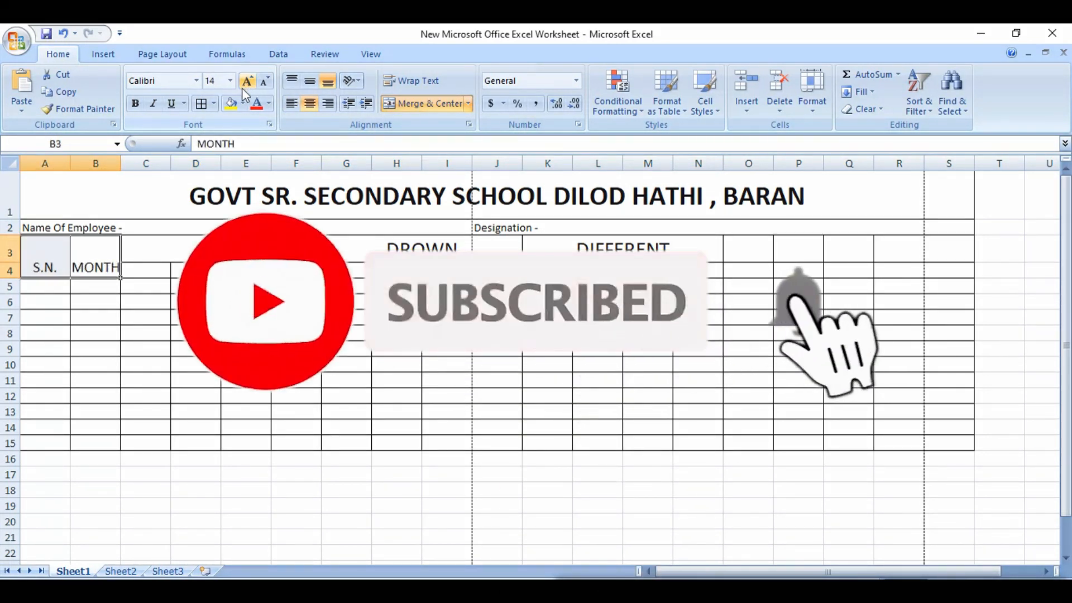
click(310, 84)
click(309, 104)
click(309, 104)
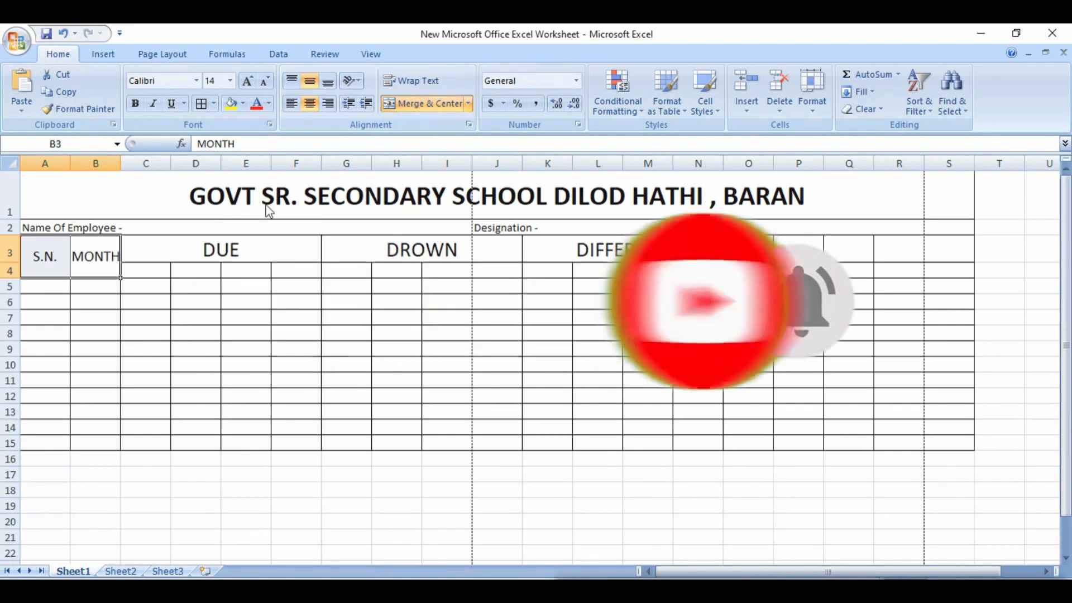
click(285, 257)
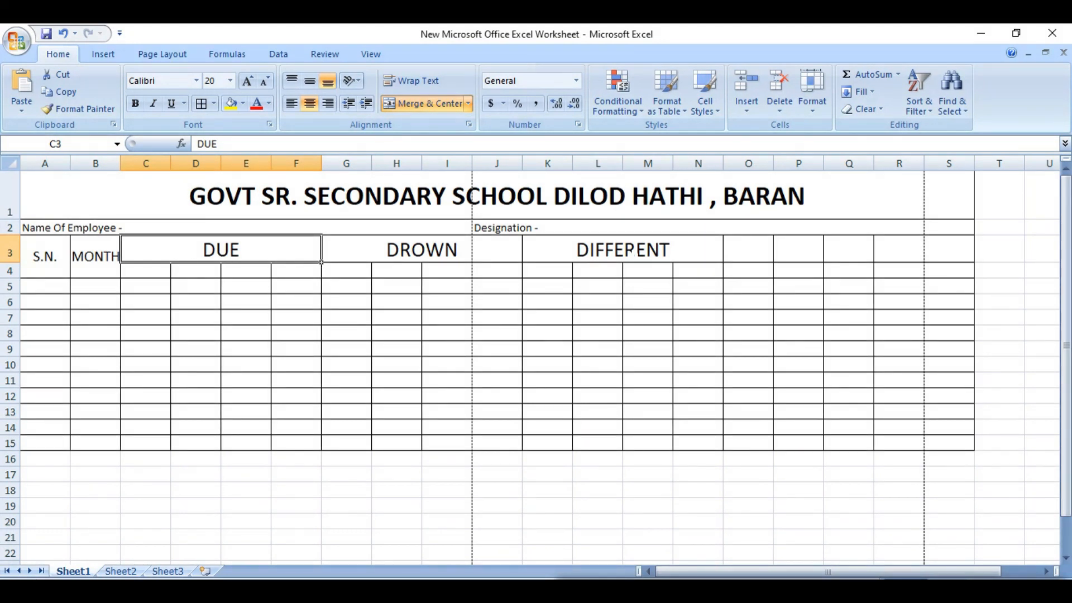
click(633, 252)
click(473, 259)
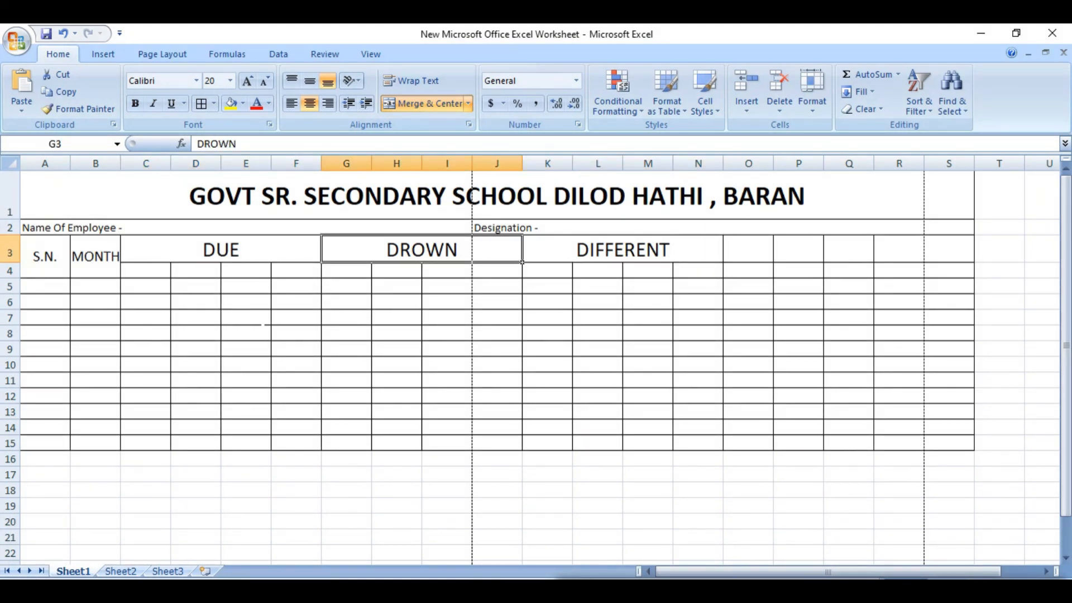
Enter the sub-headings "BASIC", "DA", "HRA" and "TOTAL" in C4:F4 under DUE.
click(156, 271)
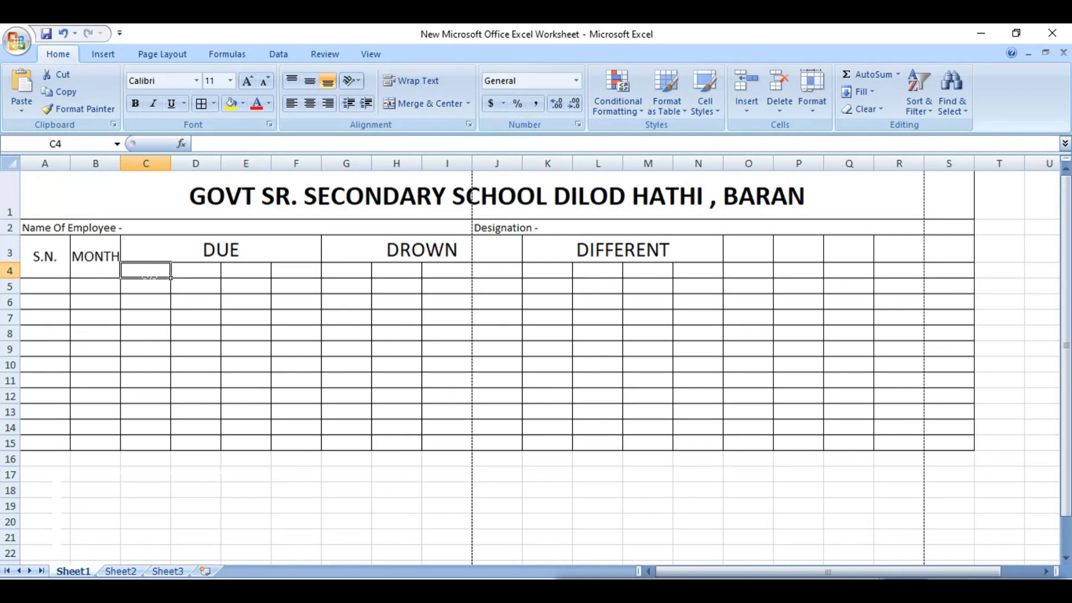
text(BASIC)
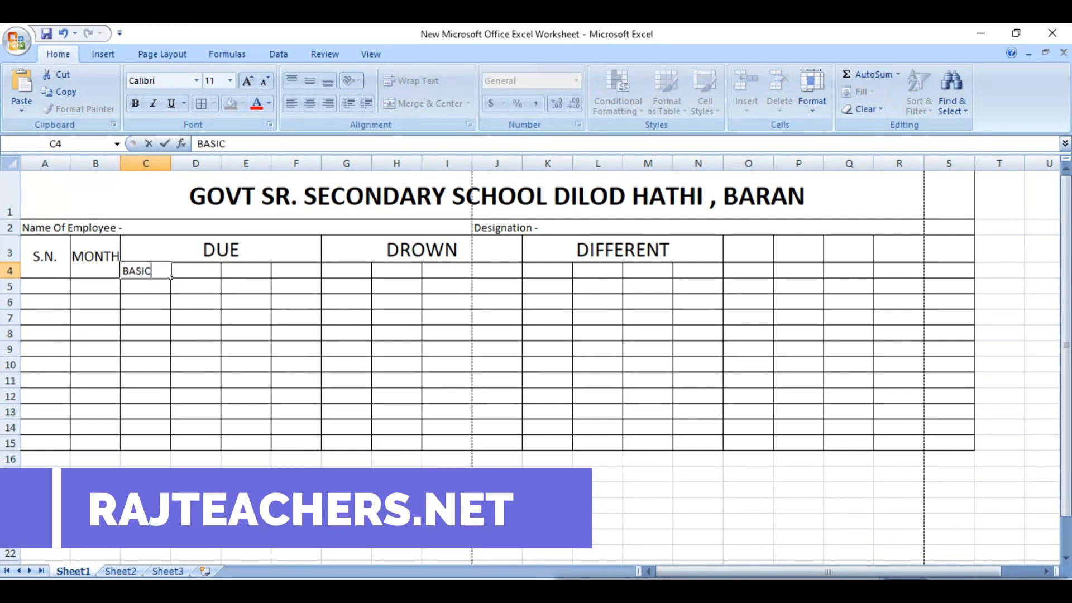
key(Tab)
text(DA)
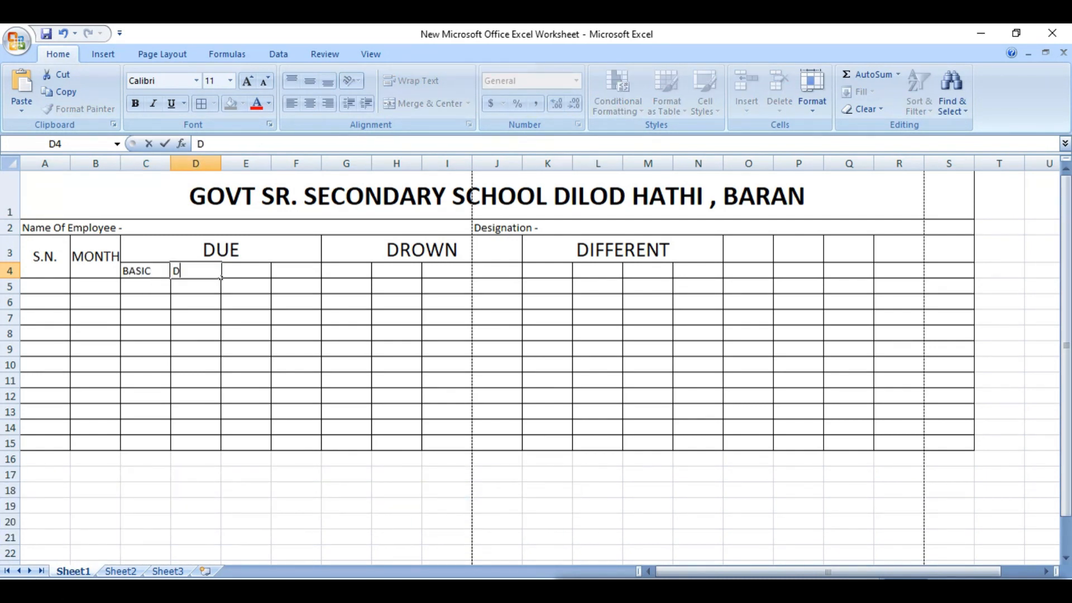
key(Tab)
text(HRA)
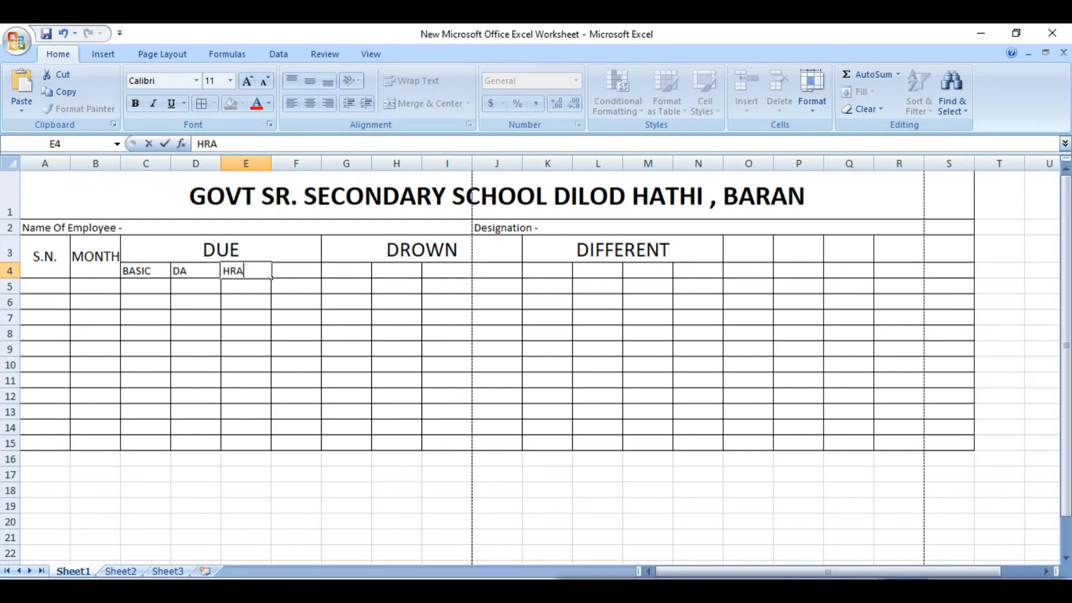
key(Tab)
text(TOTAL)
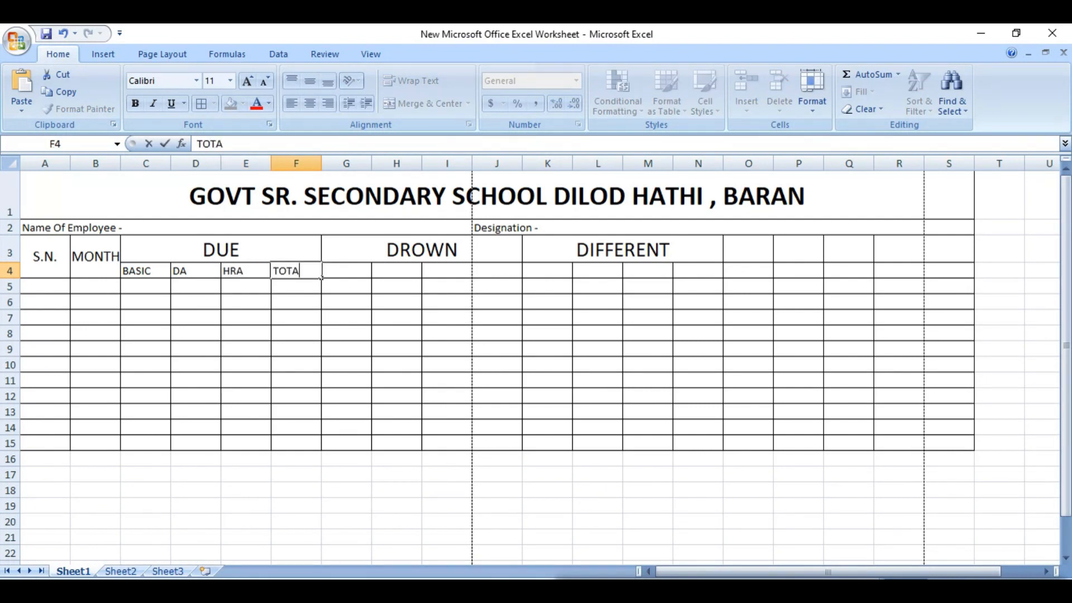
key(Tab)
Copy the sub-headings in C4:F4 to G4:J4 under DROWN and K4:N4 under DIFFERENT.
drag(145, 272, 290, 277)
key(ctrl+c)
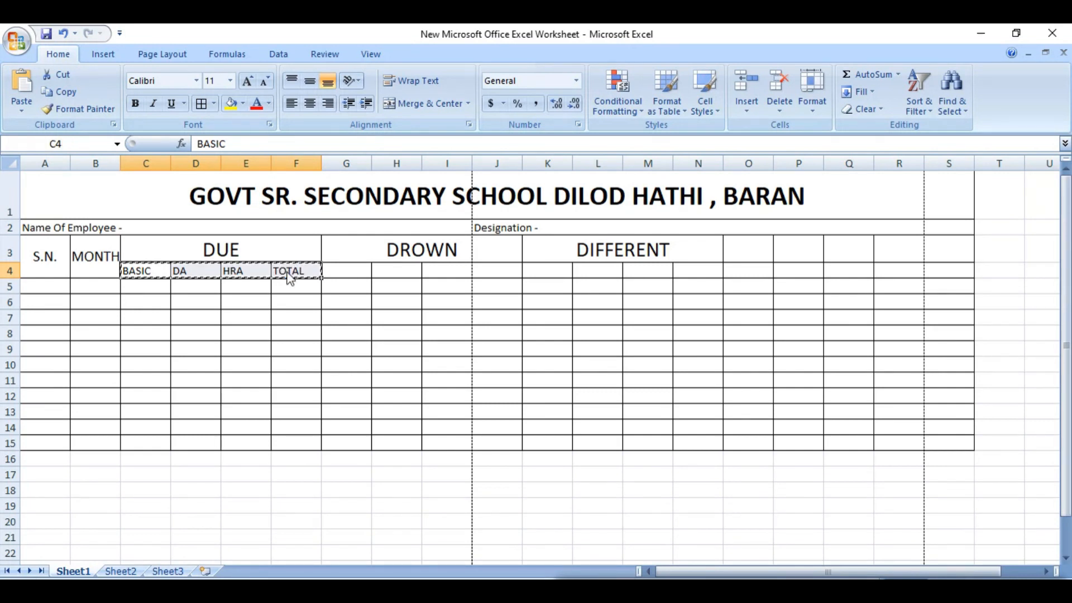
click(339, 279)
key(ctrl+v)
click(534, 276)
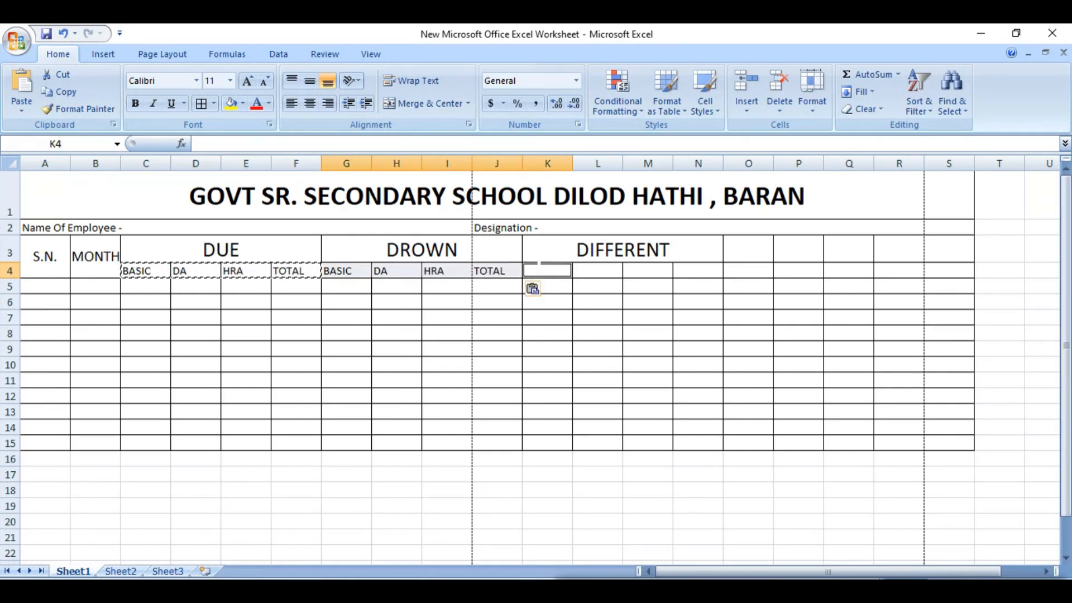
key(ctrl+v)
key(Escape)
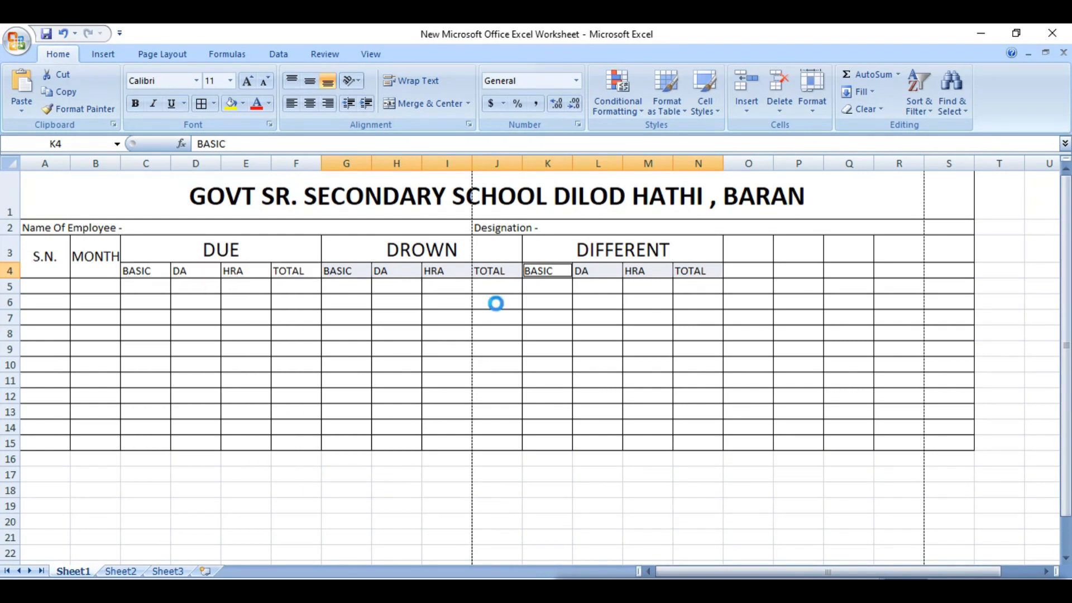
click(329, 304)
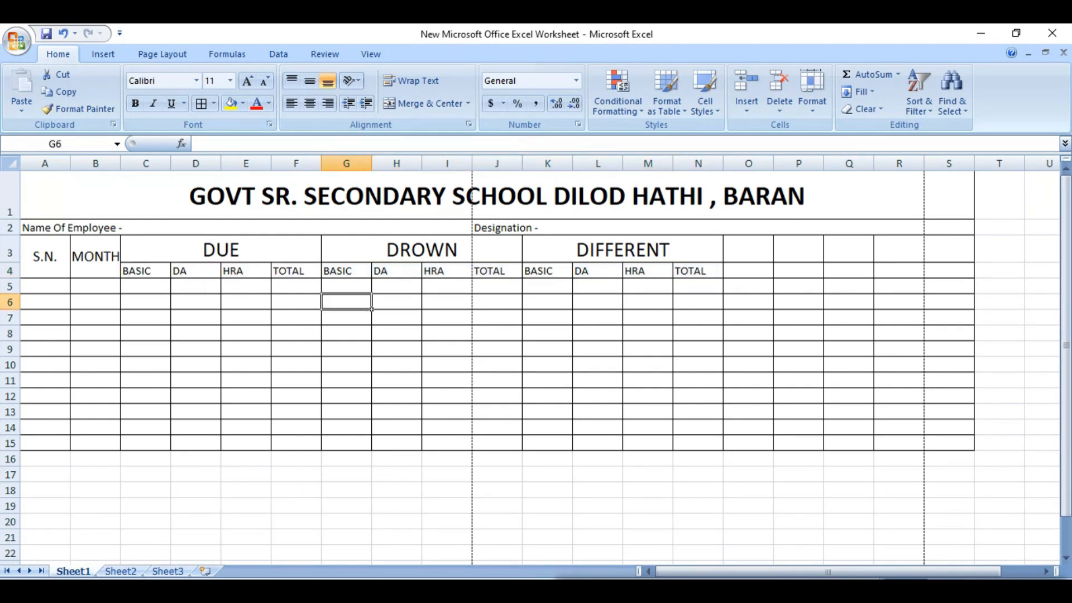
Center the sub-headings in C4:N4 vertically and horizontally and make them bold.
drag(144, 275, 703, 273)
click(310, 81)
click(311, 104)
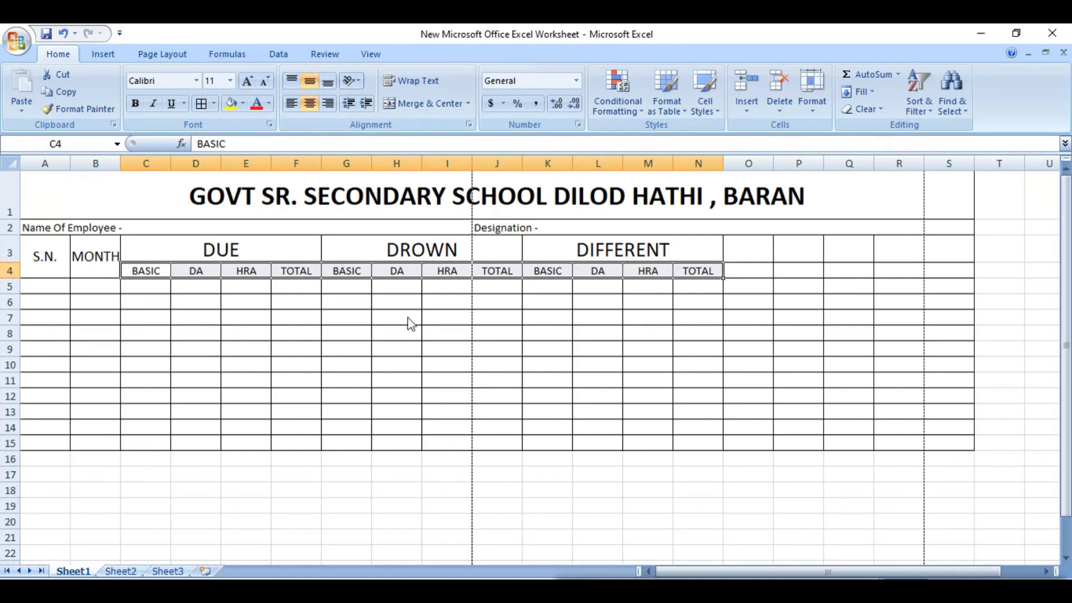
click(143, 103)
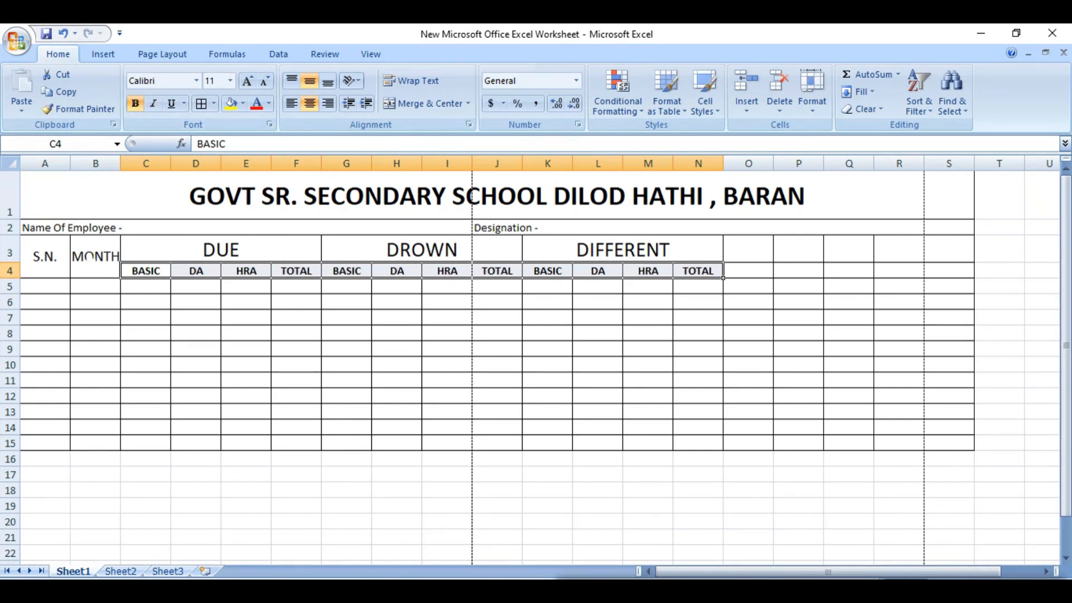
click(89, 257)
Try an orange fill on the sub-heading cells C4:N4 and undo it.
drag(134, 272, 696, 274)
click(243, 104)
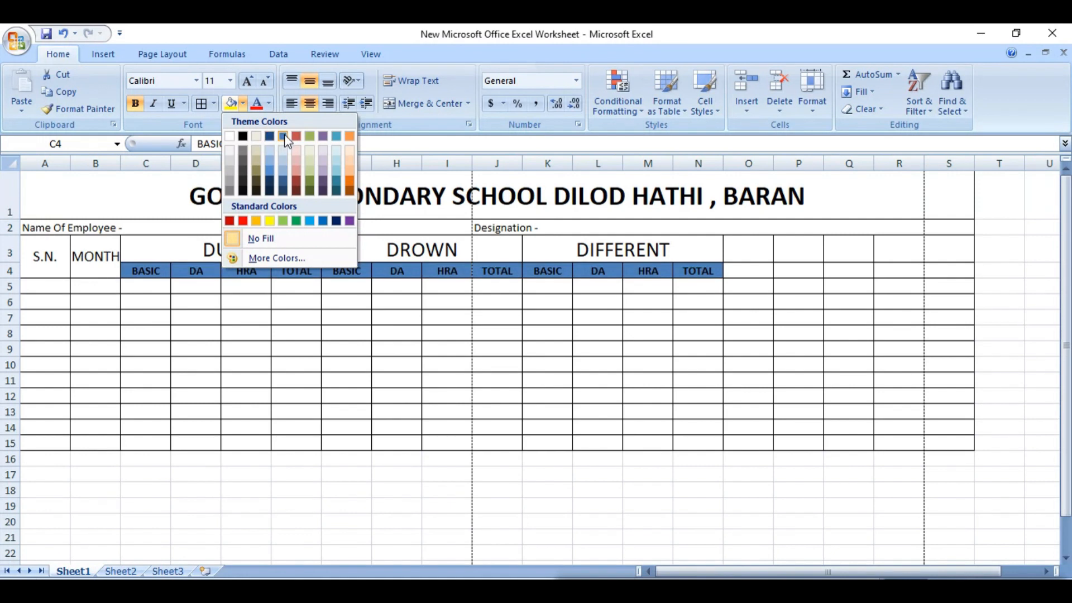
click(350, 136)
click(349, 348)
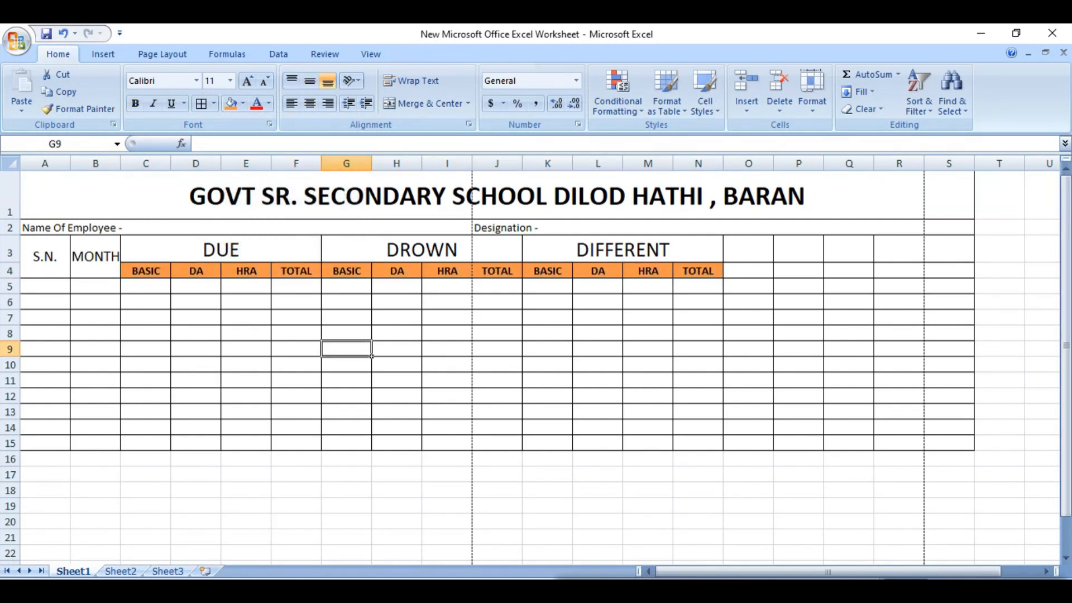
click(464, 289)
key(ctrl+z)
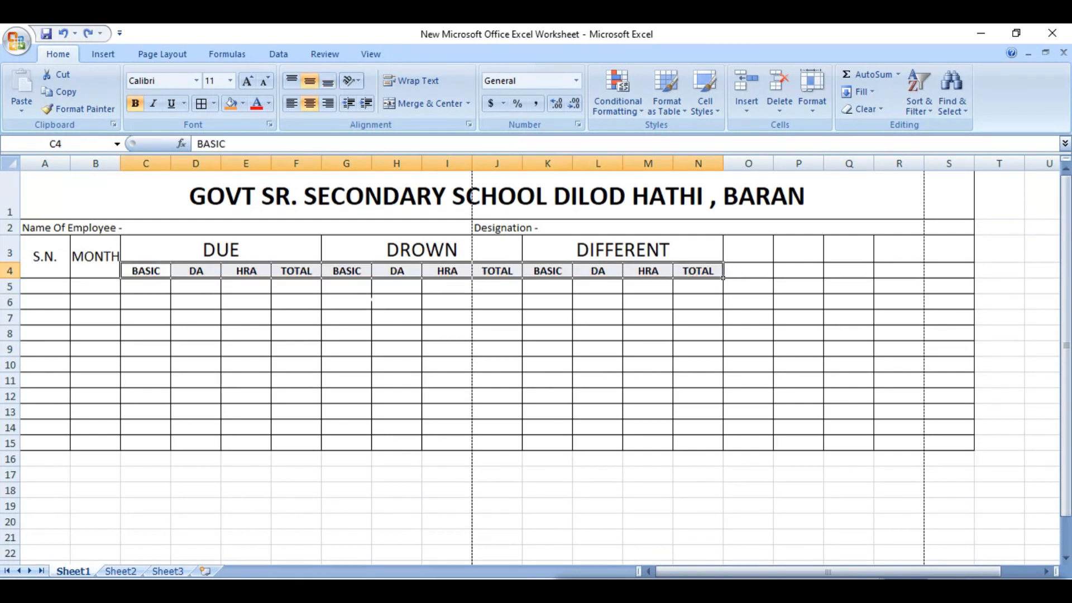
click(370, 300)
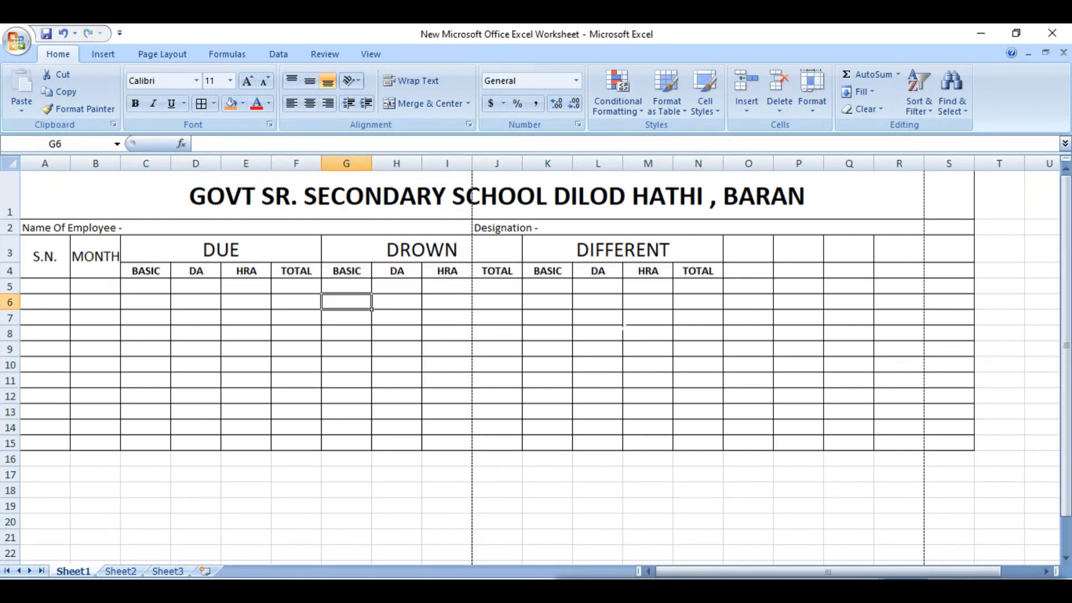
Check the headings after DIFFERENCE in the 7th-Pay-Arrear-Excel-Sheet-Rajasthan workbook and enter "NPS" in O3 of the new worksheet.
drag(748, 249, 749, 268)
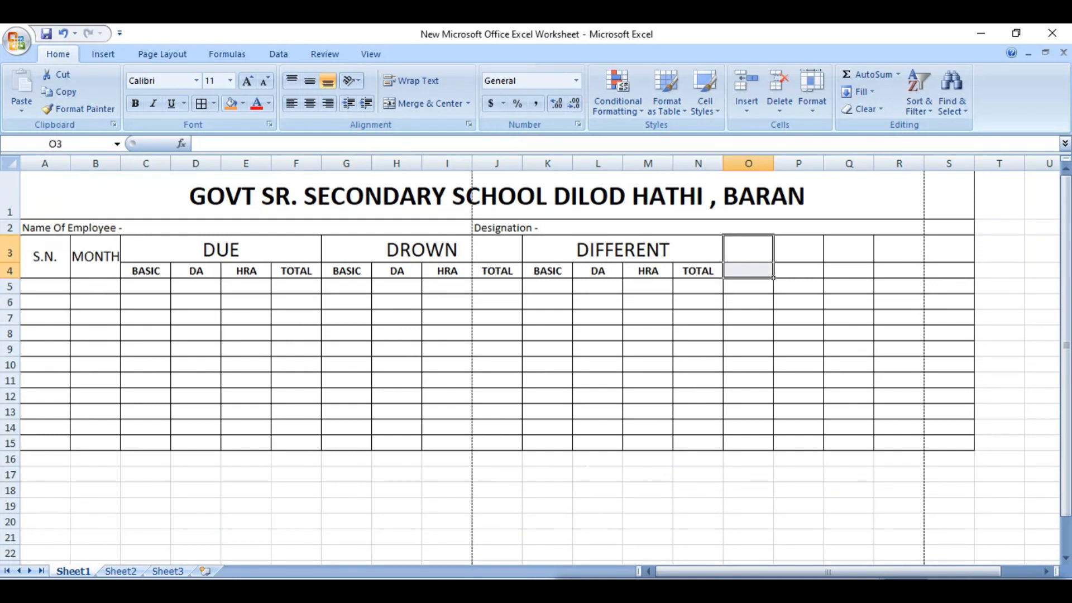
click(391, 536)
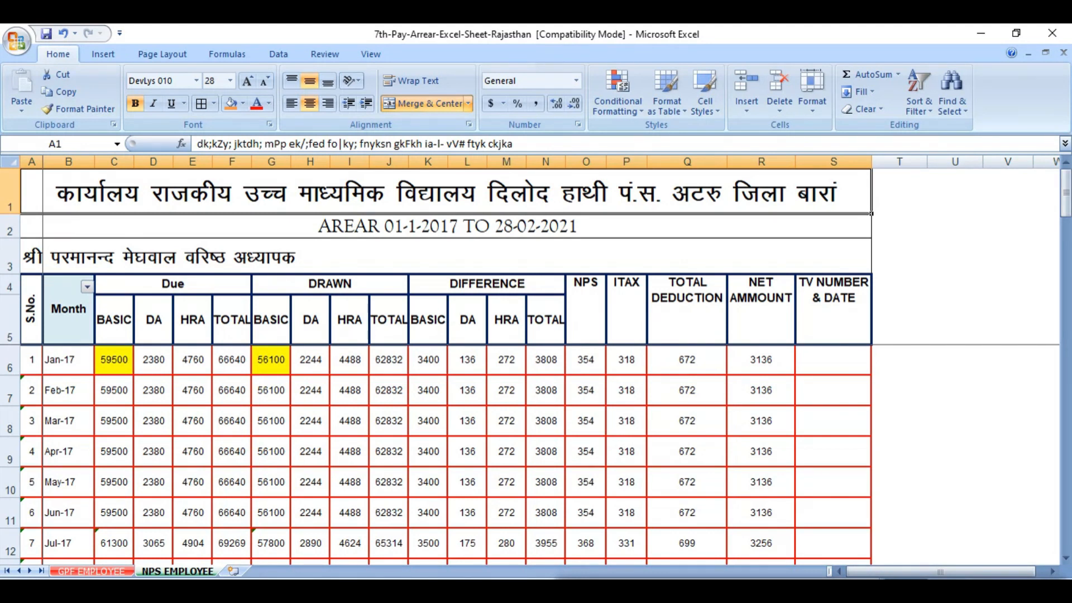
click(568, 555)
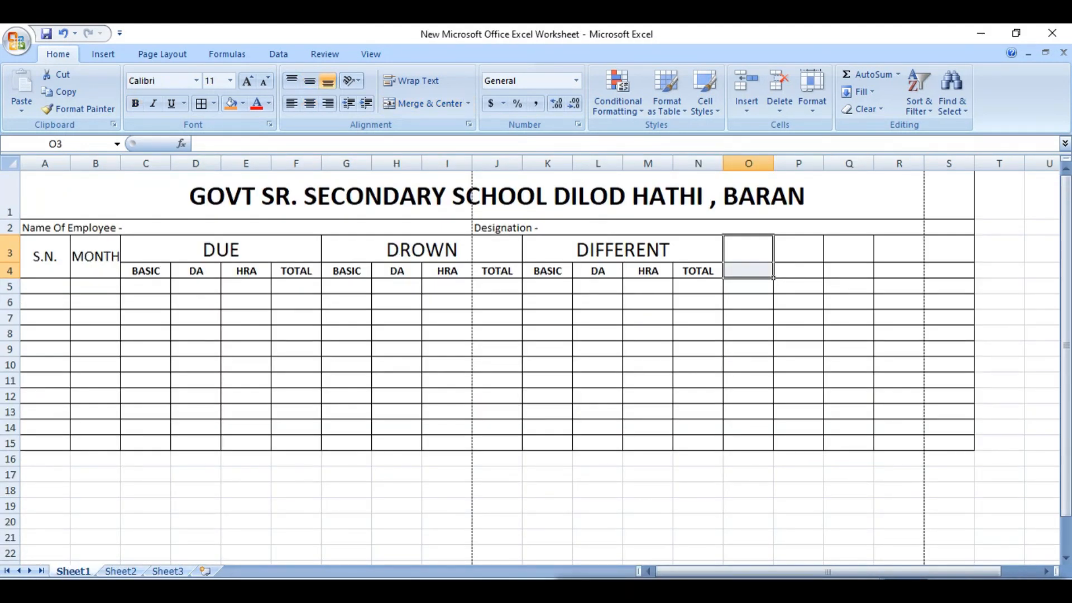
drag(751, 248, 756, 266)
click(750, 249)
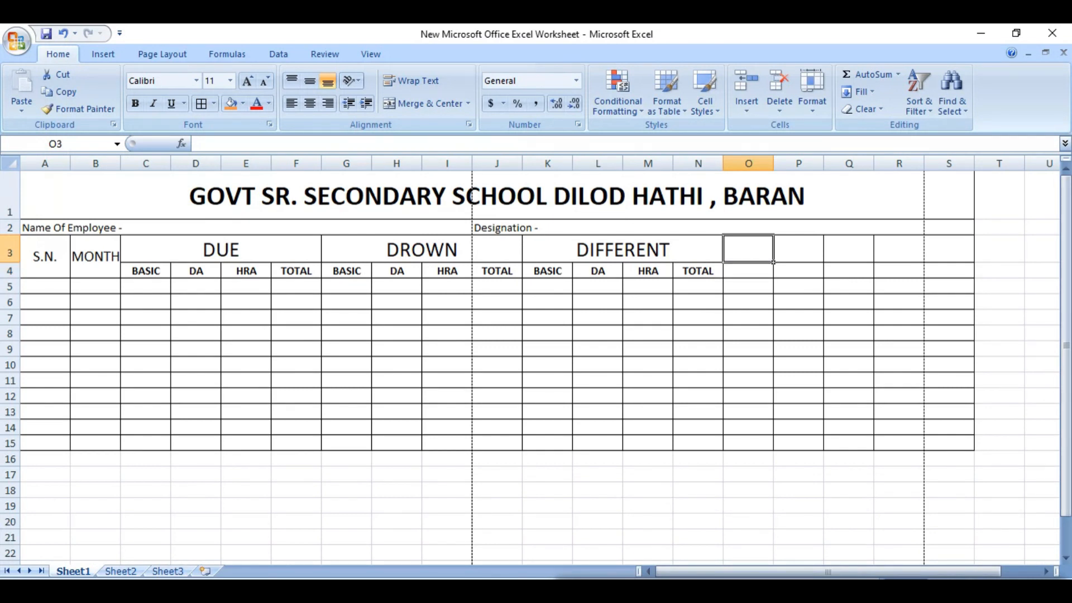
text(NPS)
key(Tab)
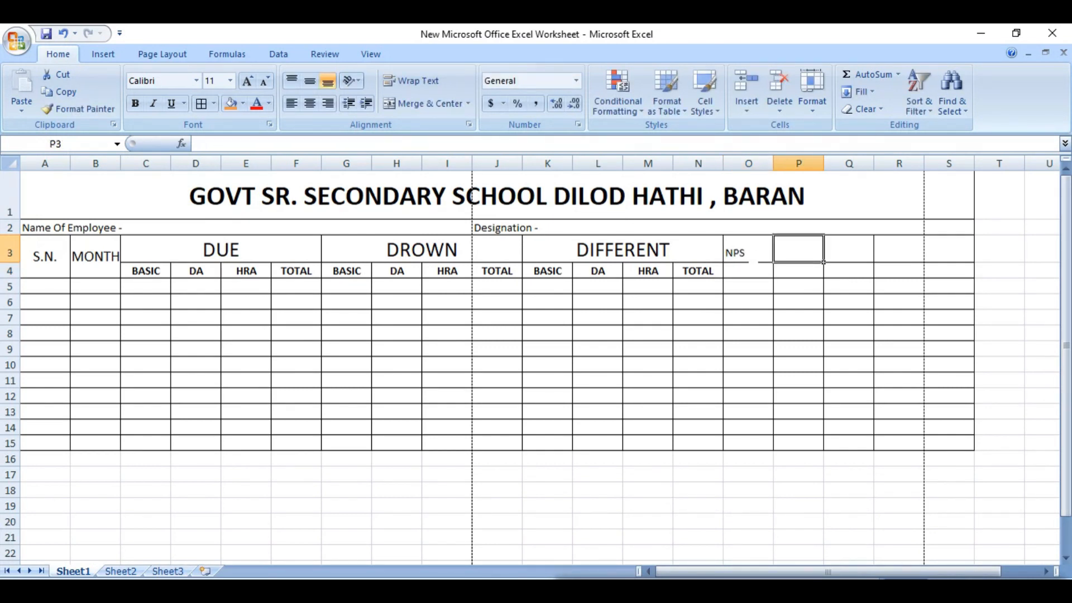
key(Return)
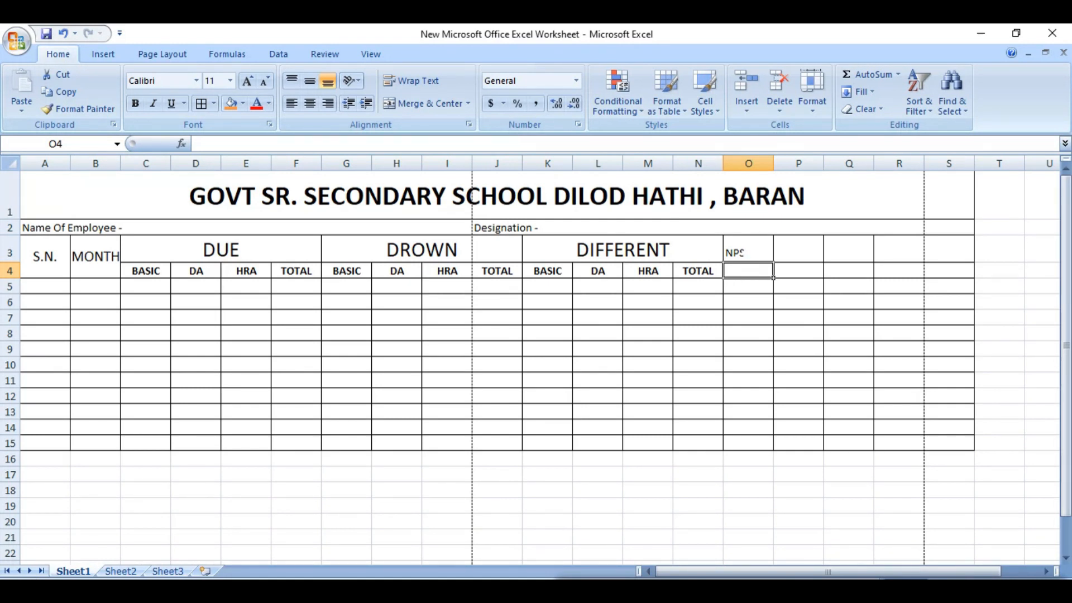
Merge O3:O4 and P3:P4 as two-row header cells, aligning NPS vertically in the middle with horizontal centering turned off.
drag(743, 253, 748, 270)
click(425, 103)
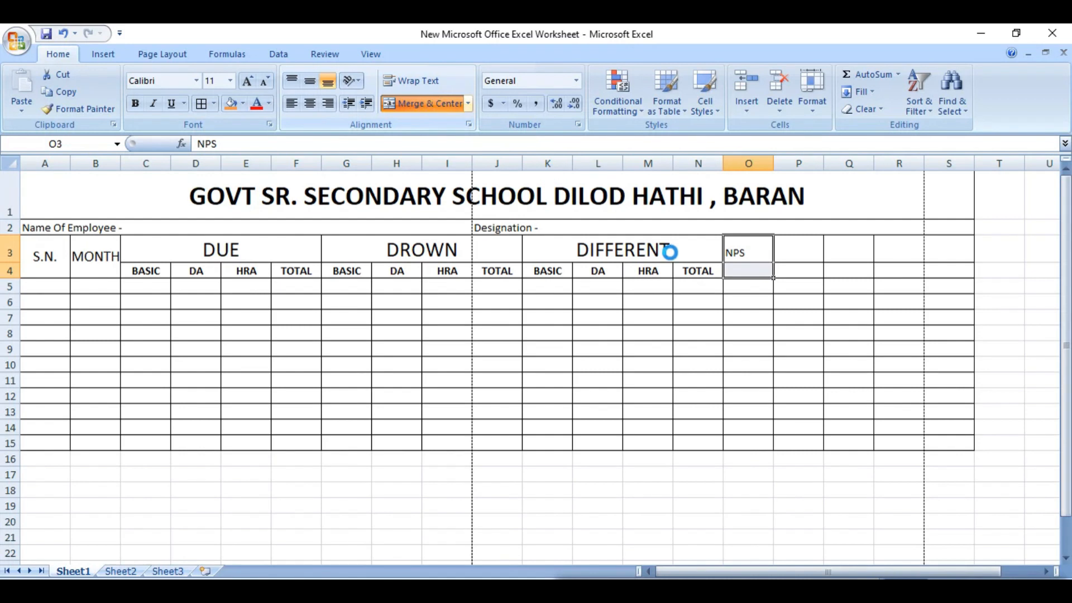
click(310, 82)
click(310, 103)
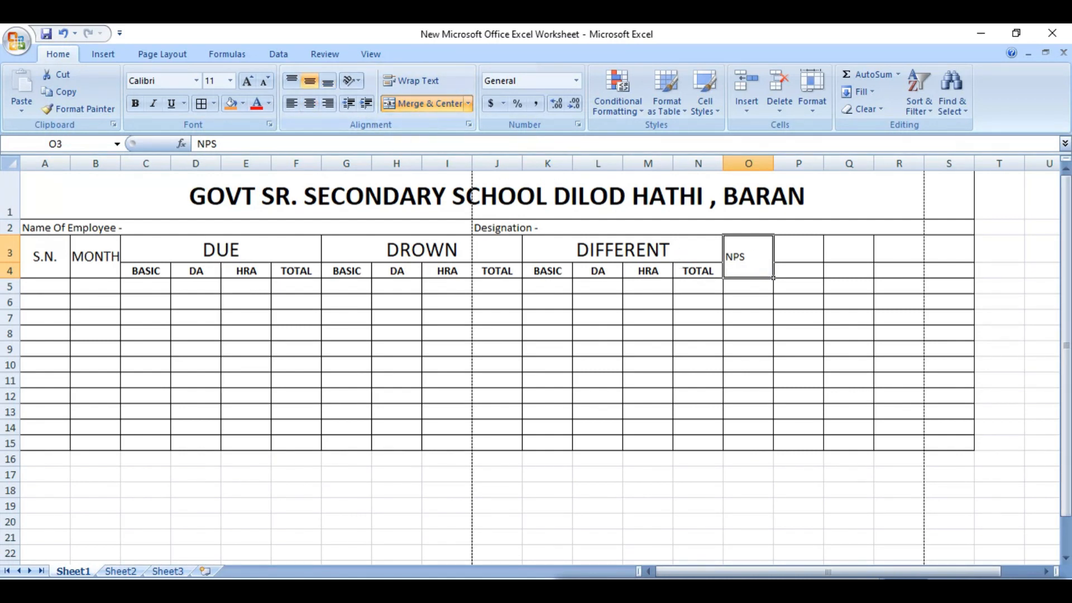
drag(798, 251, 798, 271)
click(425, 103)
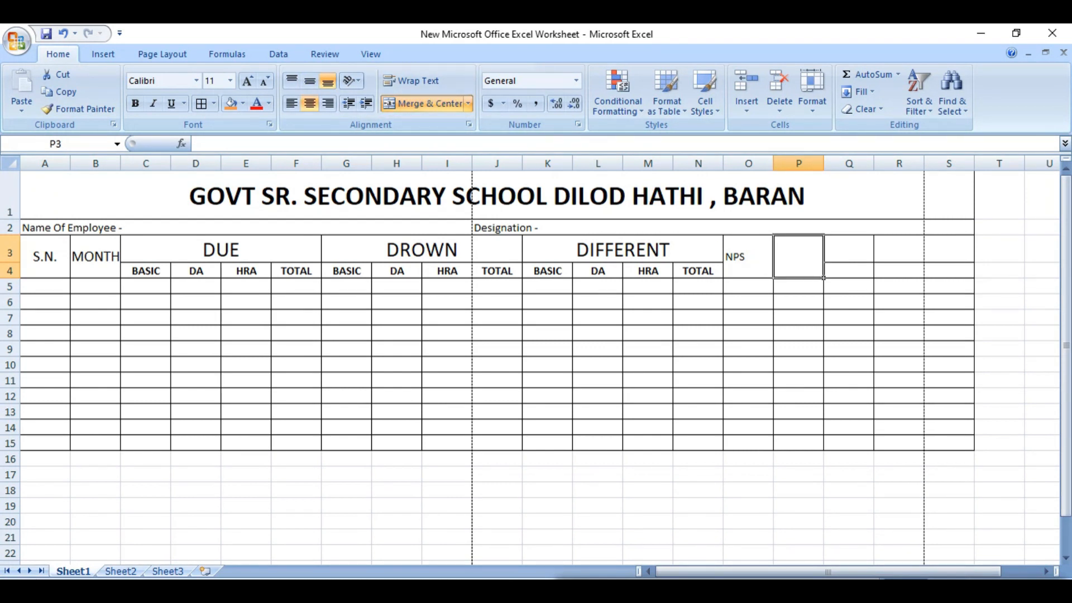
Enter "I TAX" in P3, then center the NPS and I TAX headers both ways and make them bold.
text(I TAX)
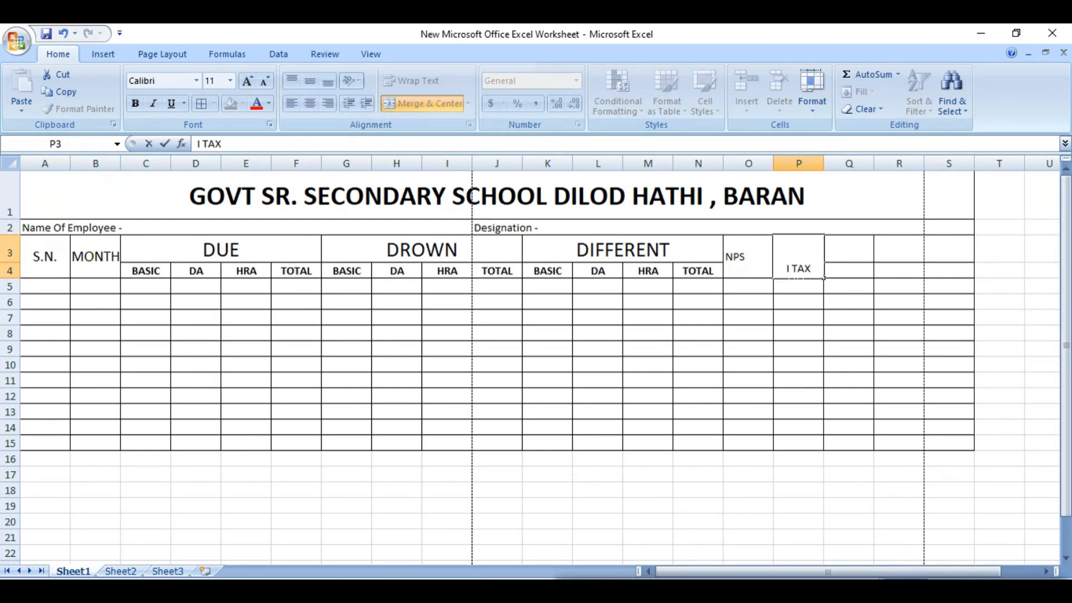
key(Return)
drag(799, 254, 748, 265)
click(310, 81)
click(310, 103)
click(310, 103)
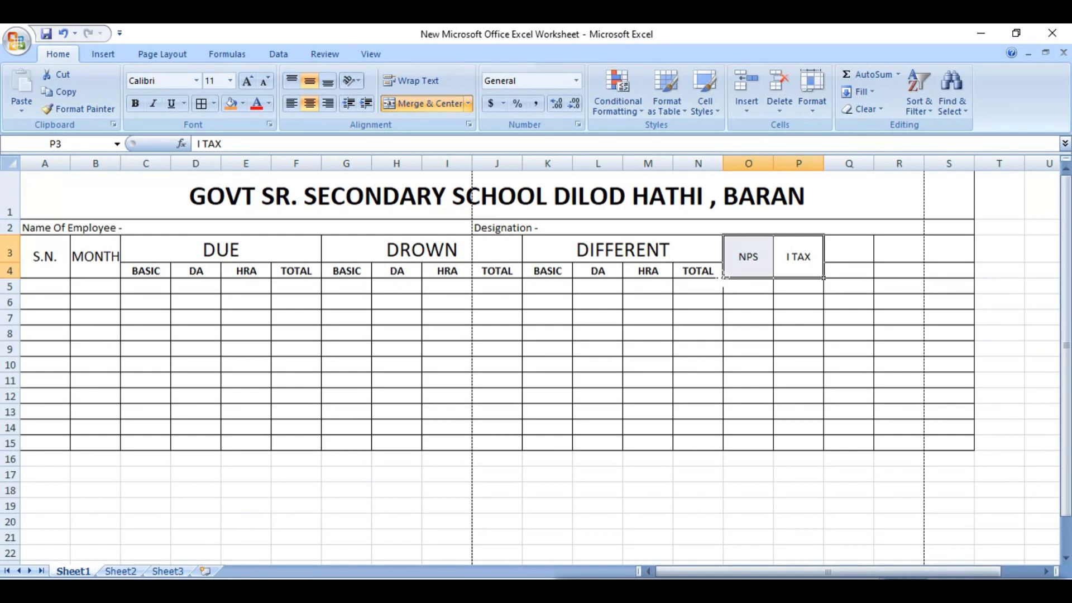
click(135, 103)
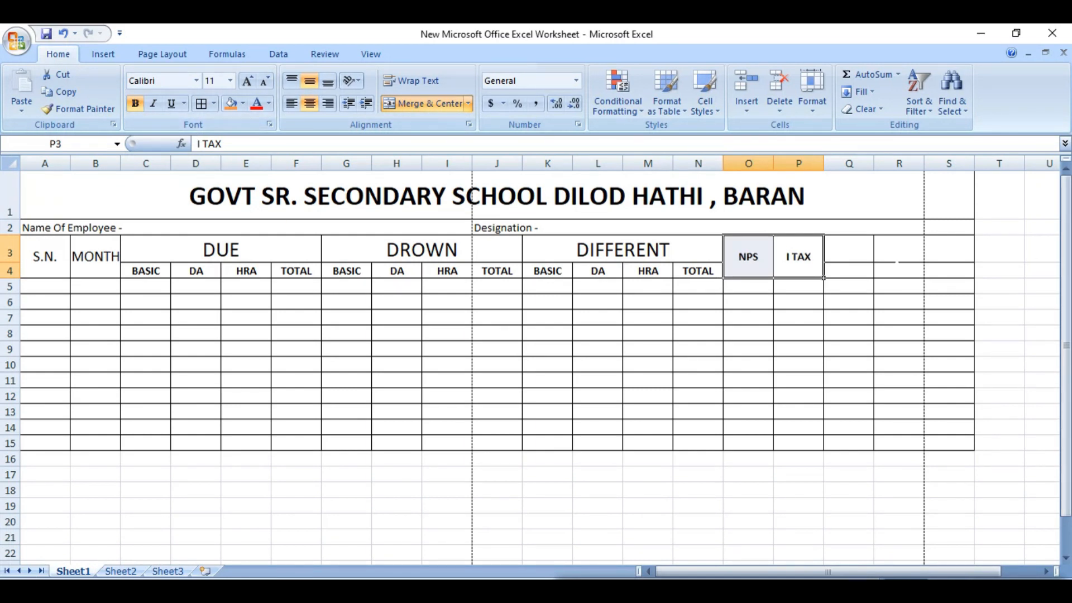
Merge and center Q3:Q4 and enter the header "TOTAL DEDUCTIONS" in it.
drag(849, 251, 849, 271)
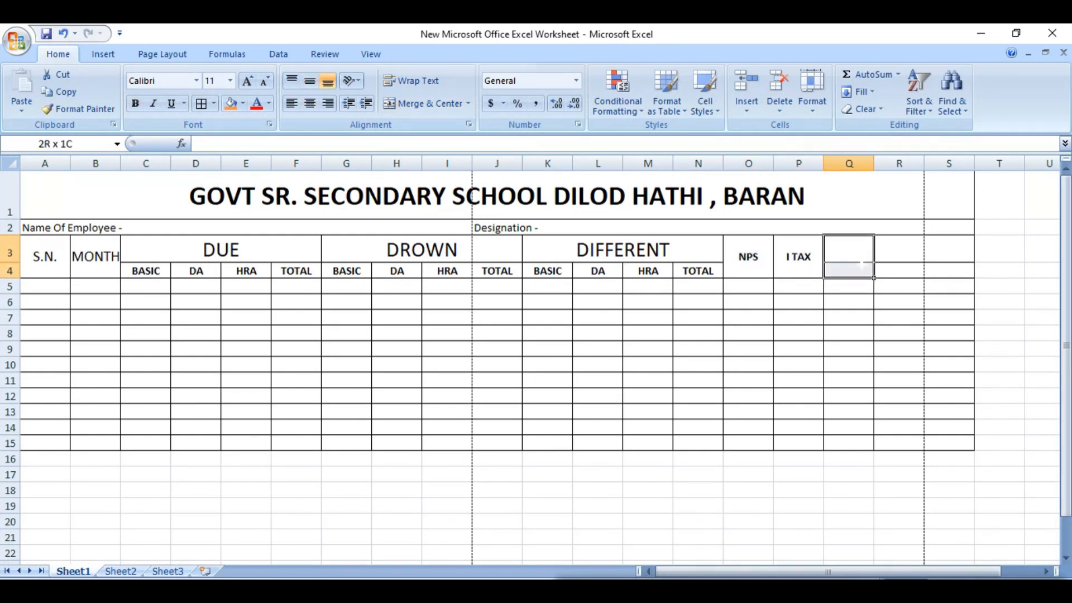
click(459, 105)
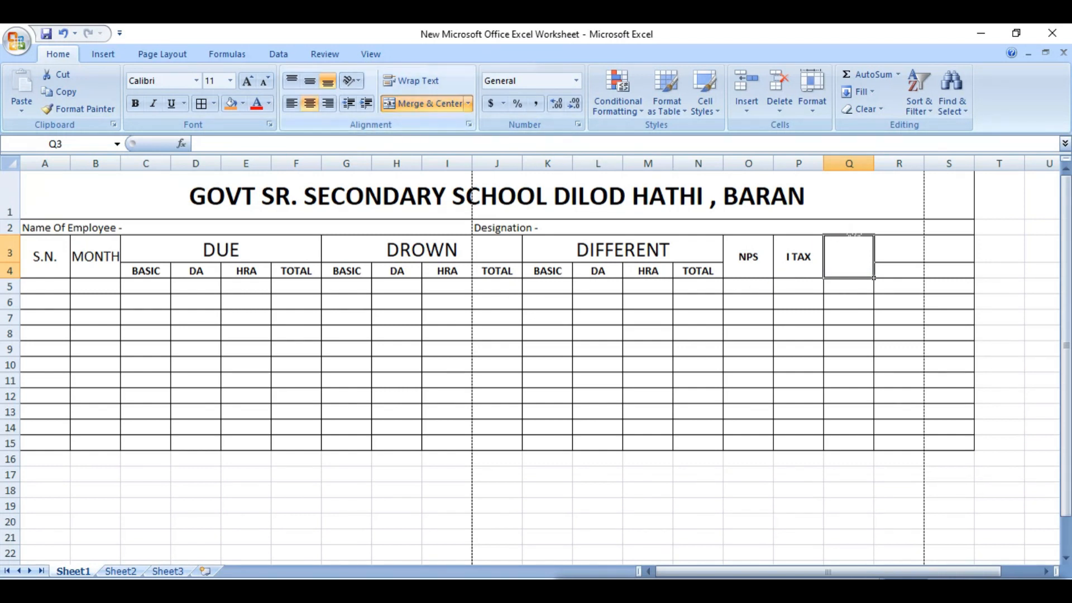
text(TO)
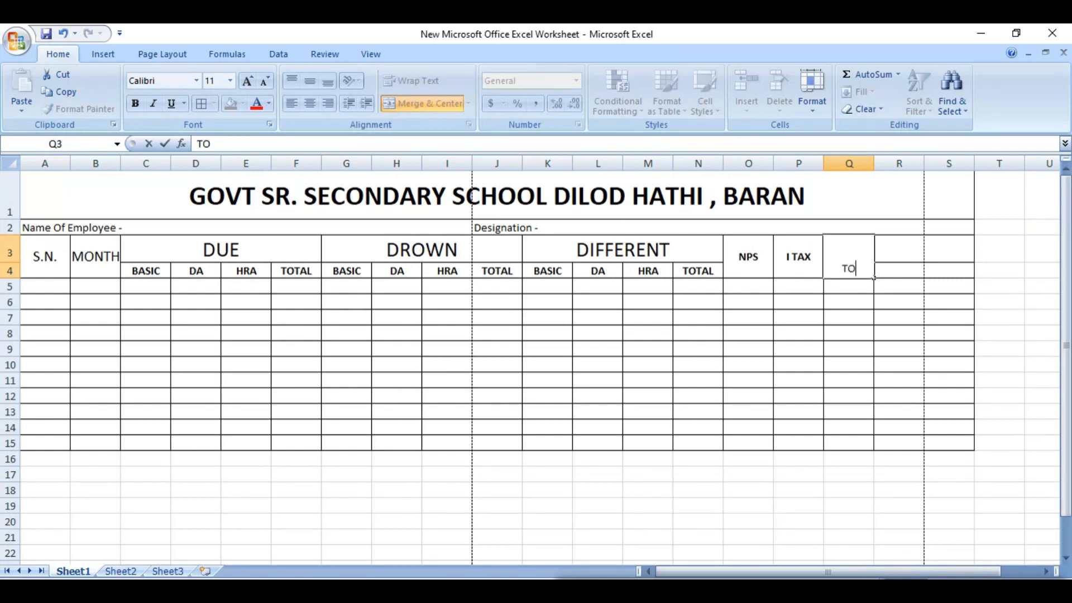
text(TAL DE)
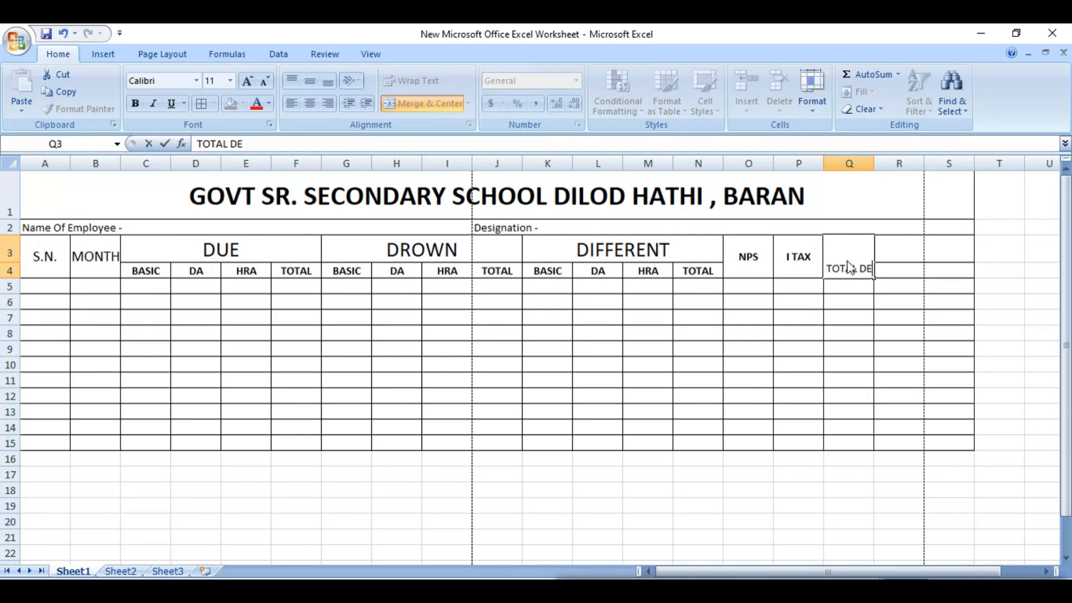
text(DUCTIONS)
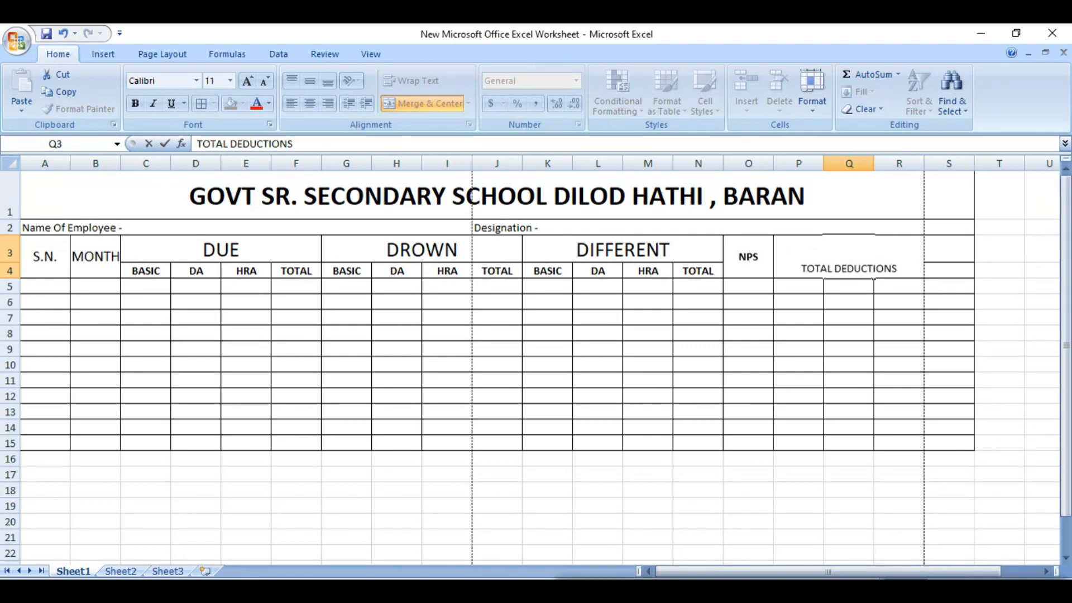
click(848, 318)
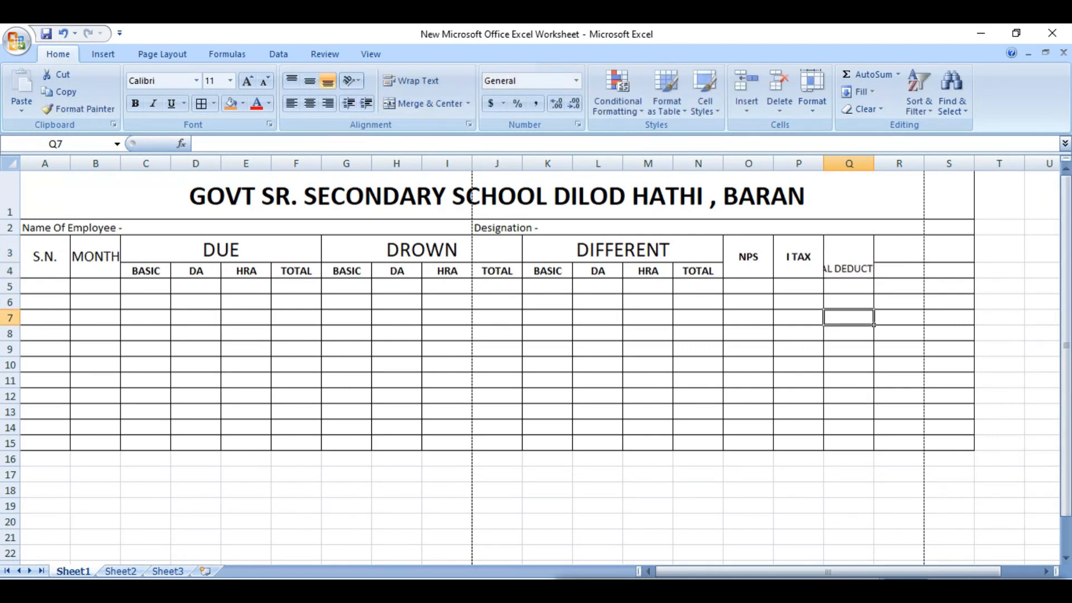
Widen column Q slightly and turn on text wrapping for the TOTAL DEDUCTIONS header.
click(848, 257)
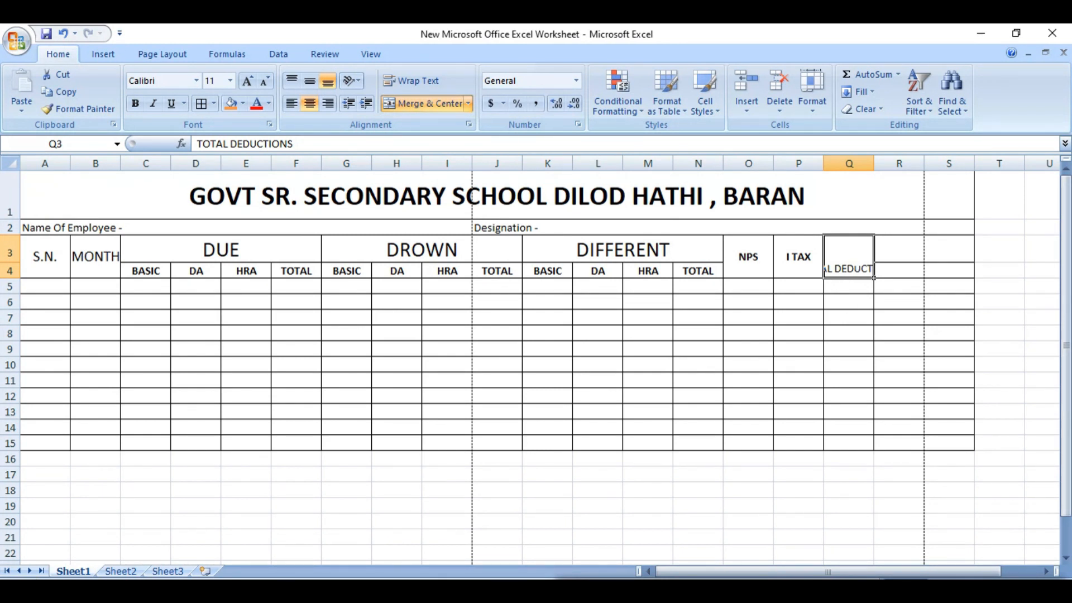
drag(872, 166, 885, 166)
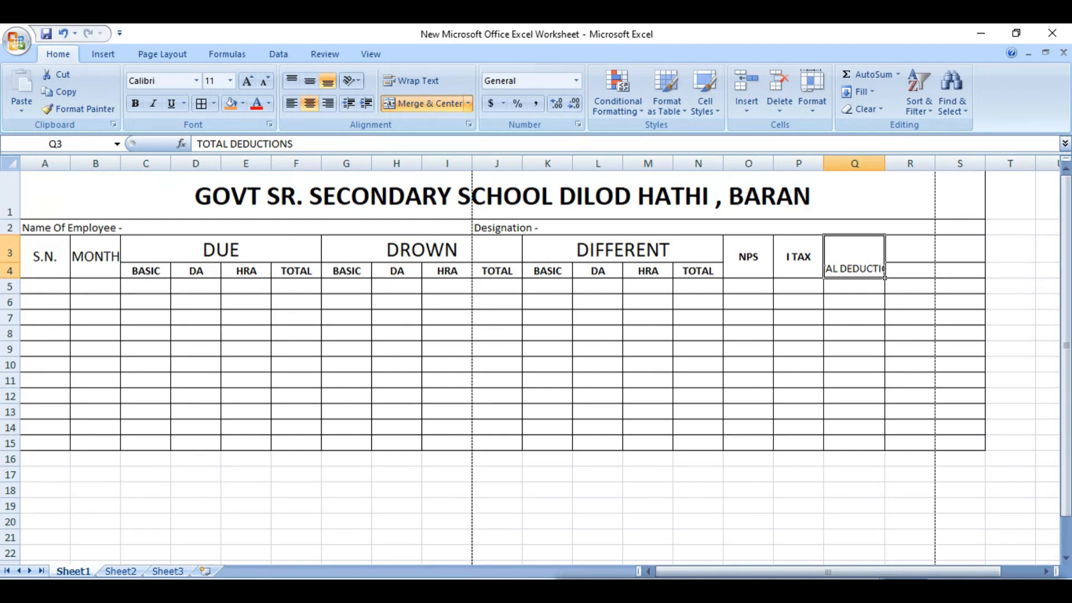
right_click(841, 261)
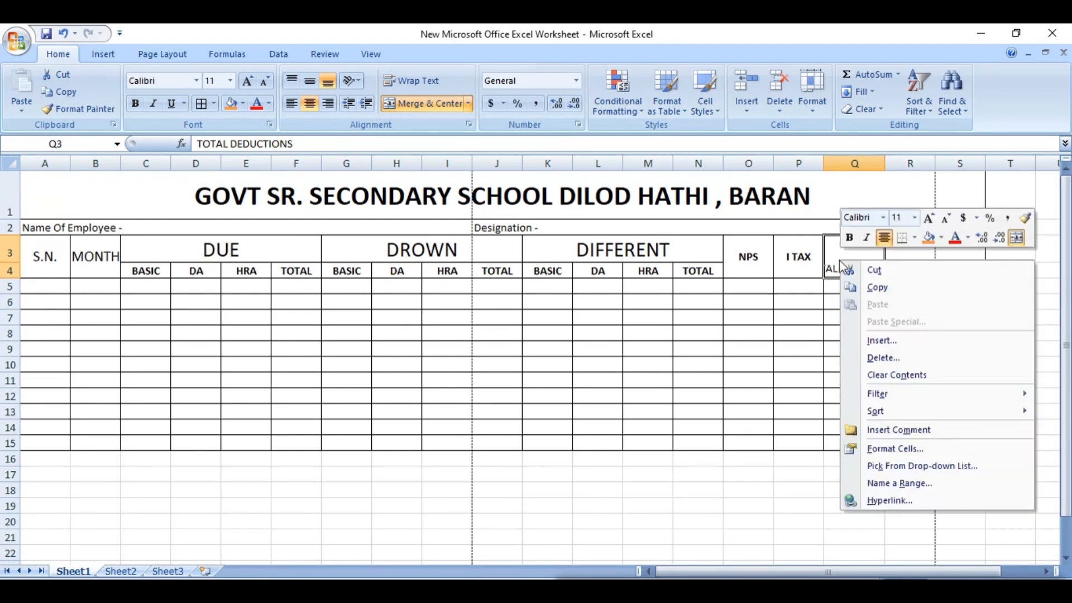
click(869, 448)
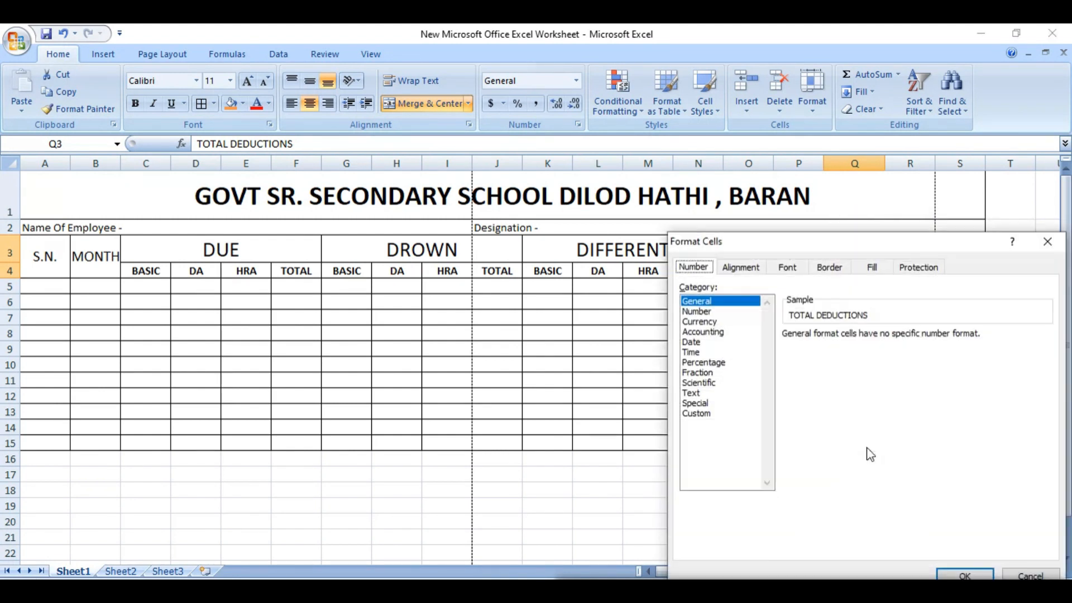
click(741, 269)
click(693, 403)
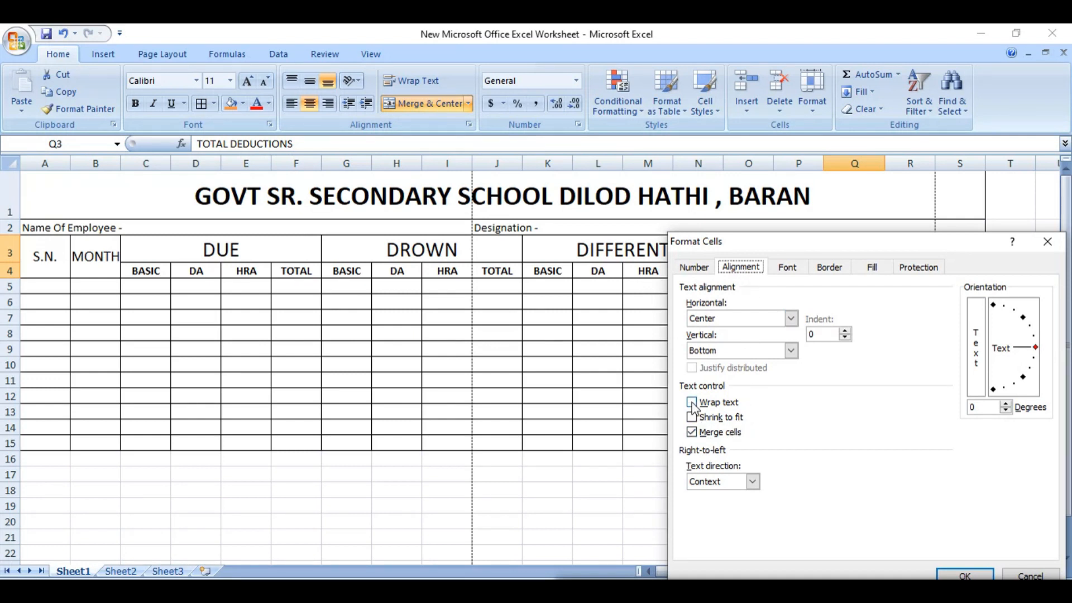
click(967, 576)
drag(922, 242, 923, 215)
click(971, 550)
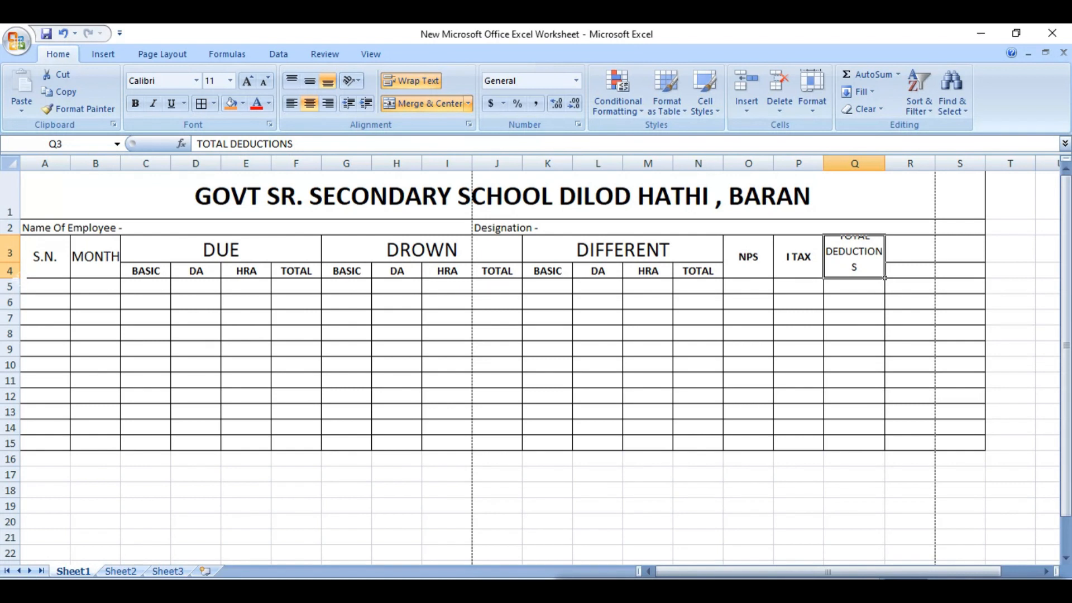
Enlarge row 4 and column Q to fit the TOTAL DEDUCTIONS header, making it bold and vertically centered.
drag(14, 278, 11, 299)
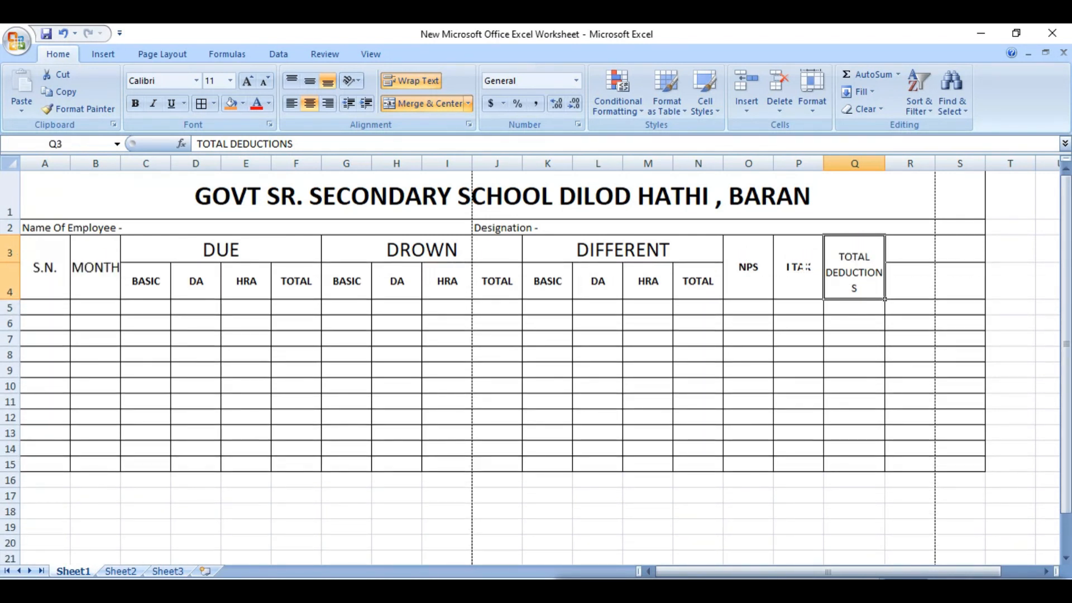
click(142, 103)
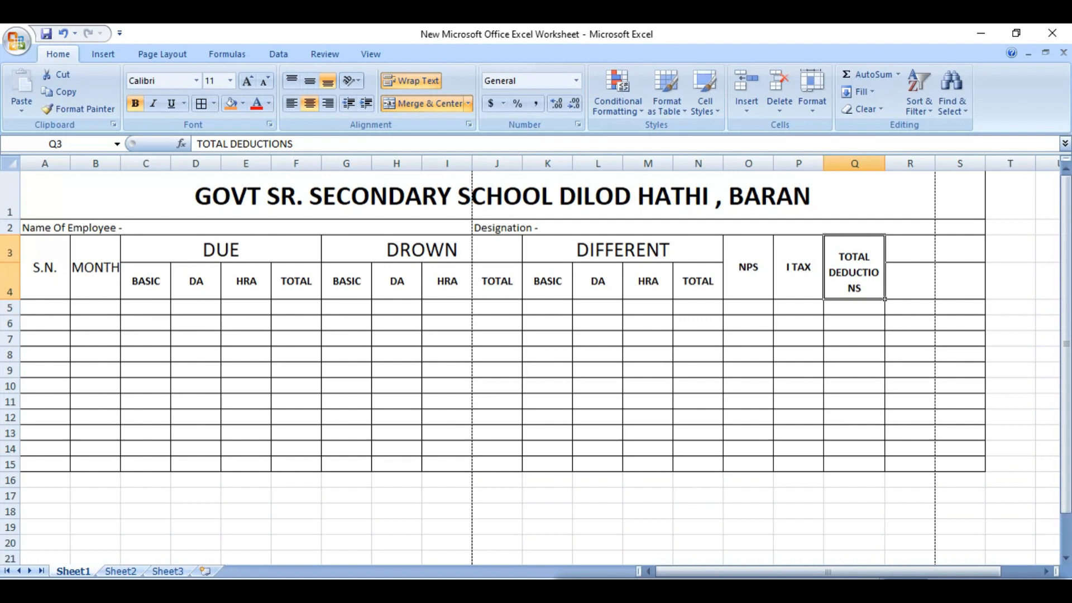
drag(885, 163, 893, 163)
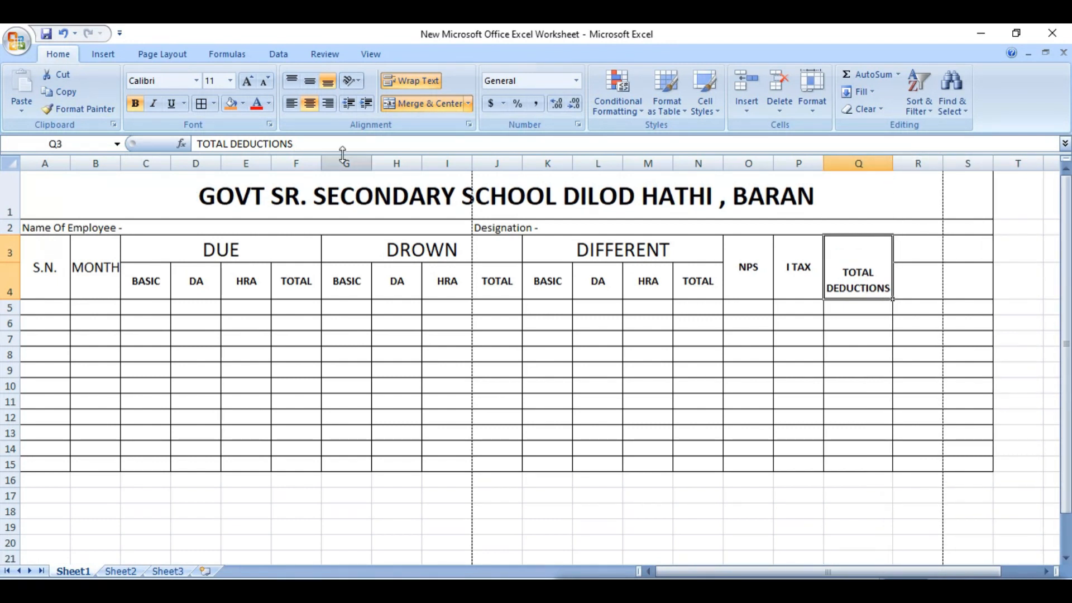
click(310, 81)
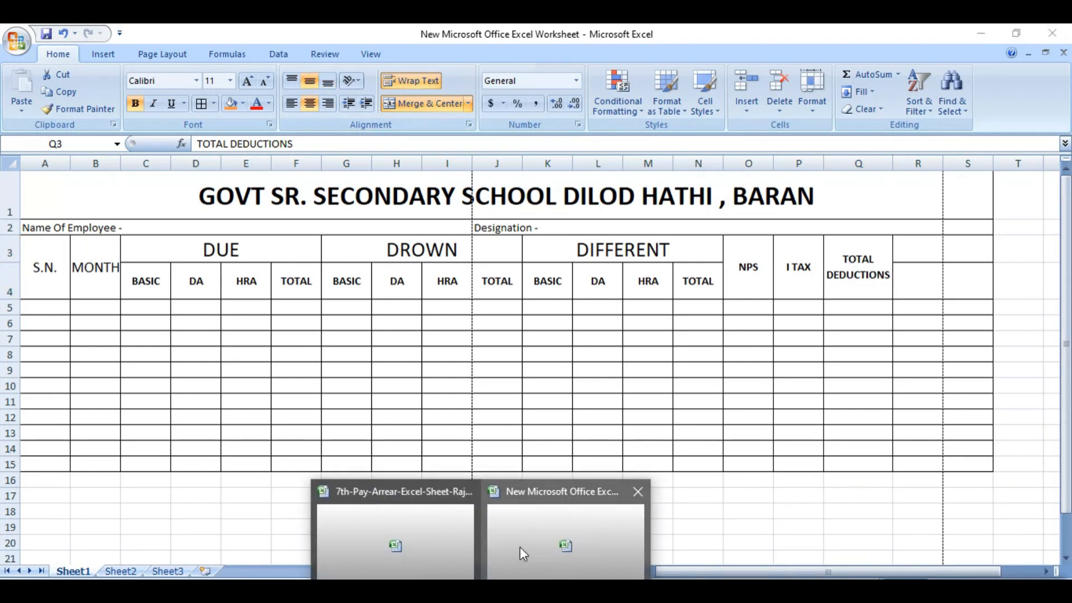
Check the remaining headings in the 7th-Pay-Arrear-Excel-Sheet-Rajasthan workbook and enter "NET AMMOUNT" in merged R3:R4 of the new worksheet.
click(450, 545)
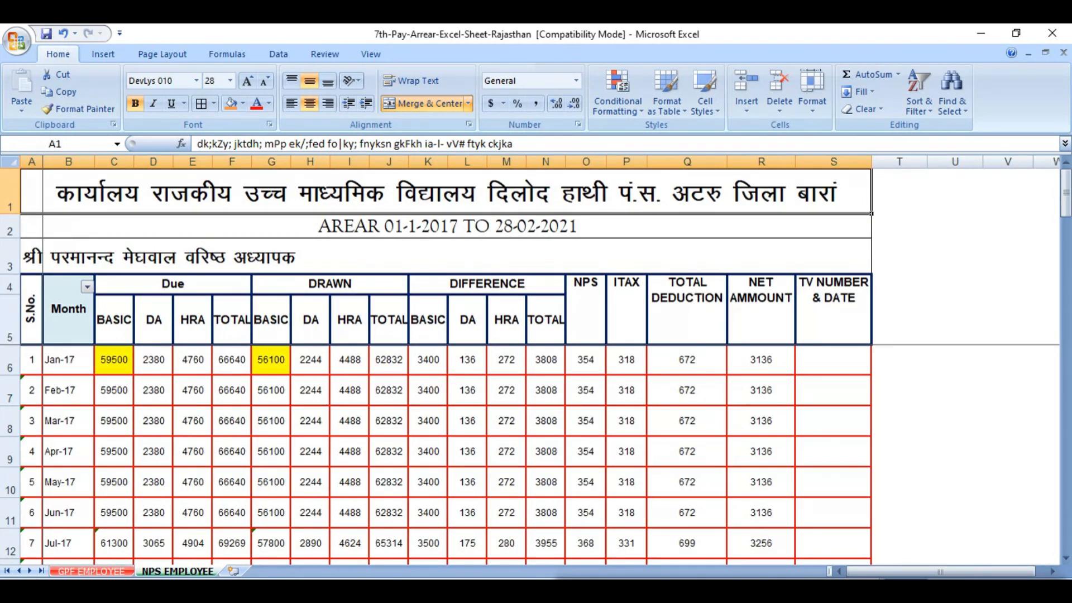
click(482, 591)
click(580, 558)
click(918, 249)
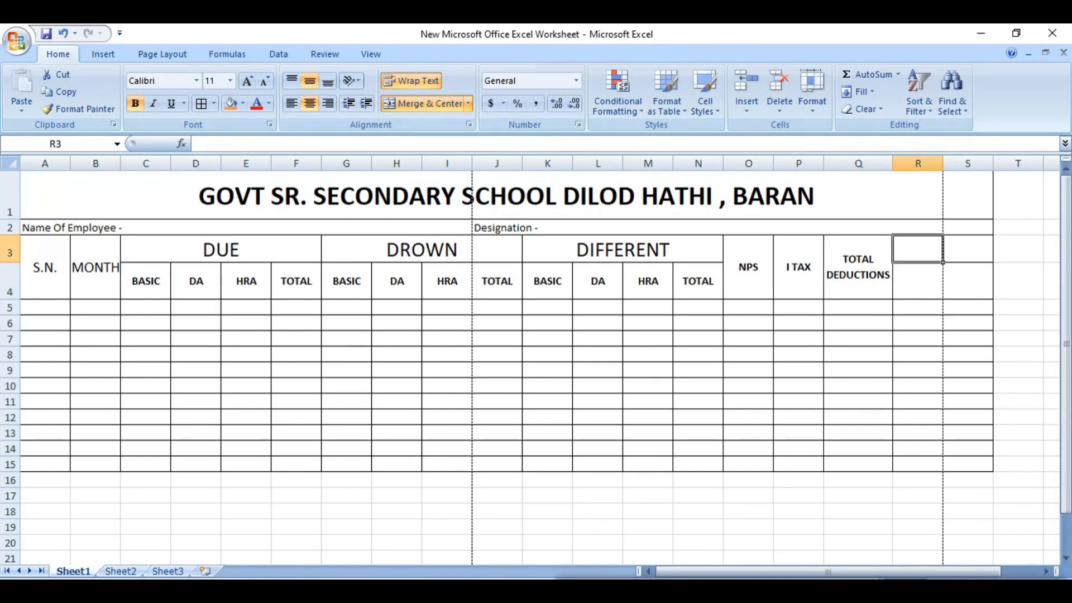
drag(918, 249, 918, 279)
click(423, 103)
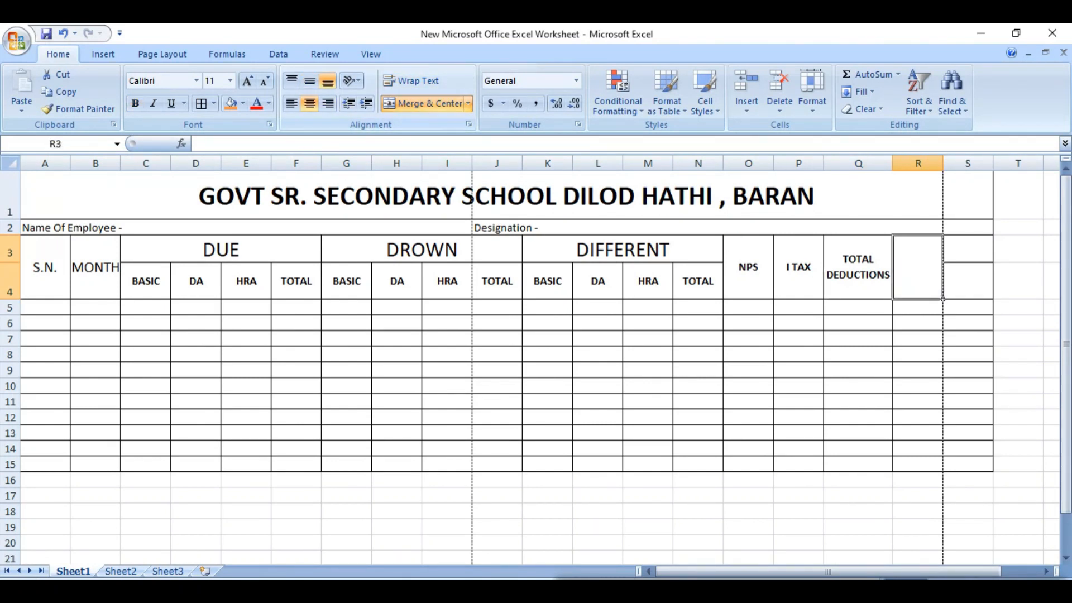
text(NET)
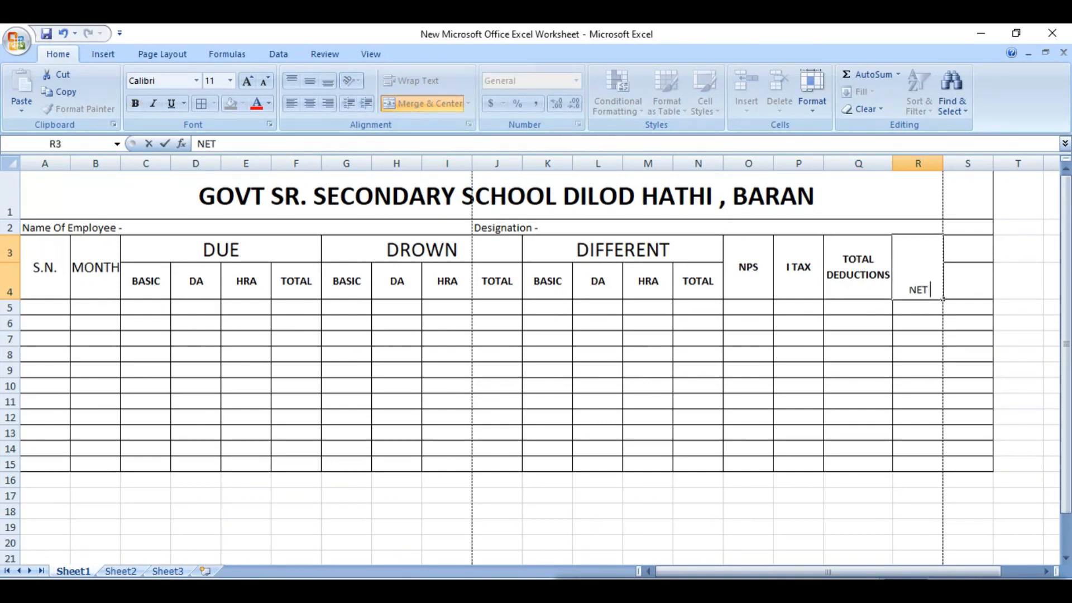
text( AMMOUNT)
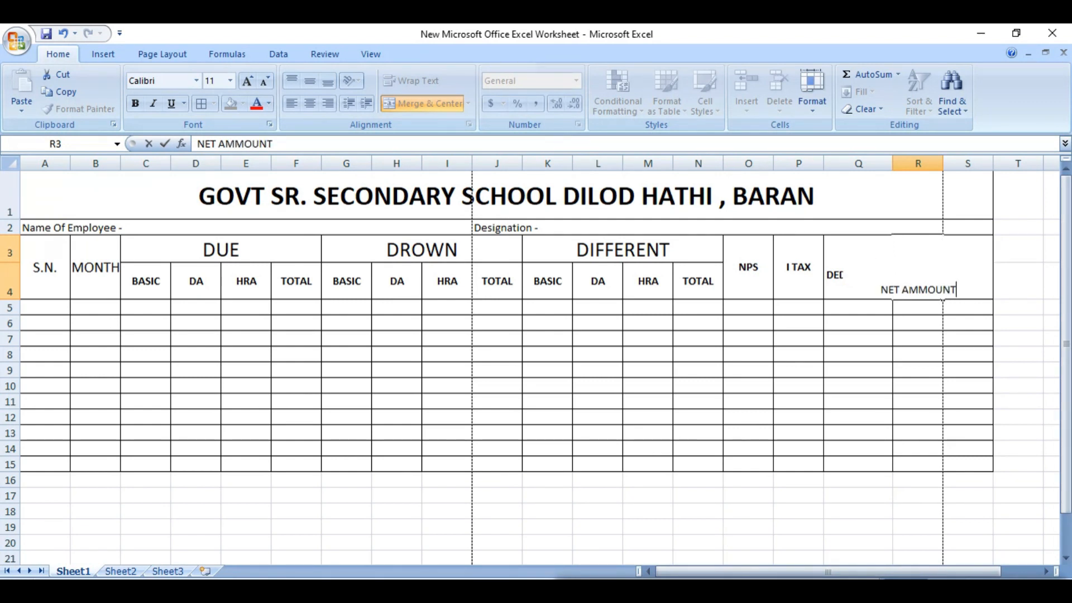
key(Tab)
Merge and center S3:S4 and enter the header "TV NUMBER & DATE" in it.
drag(975, 261, 974, 278)
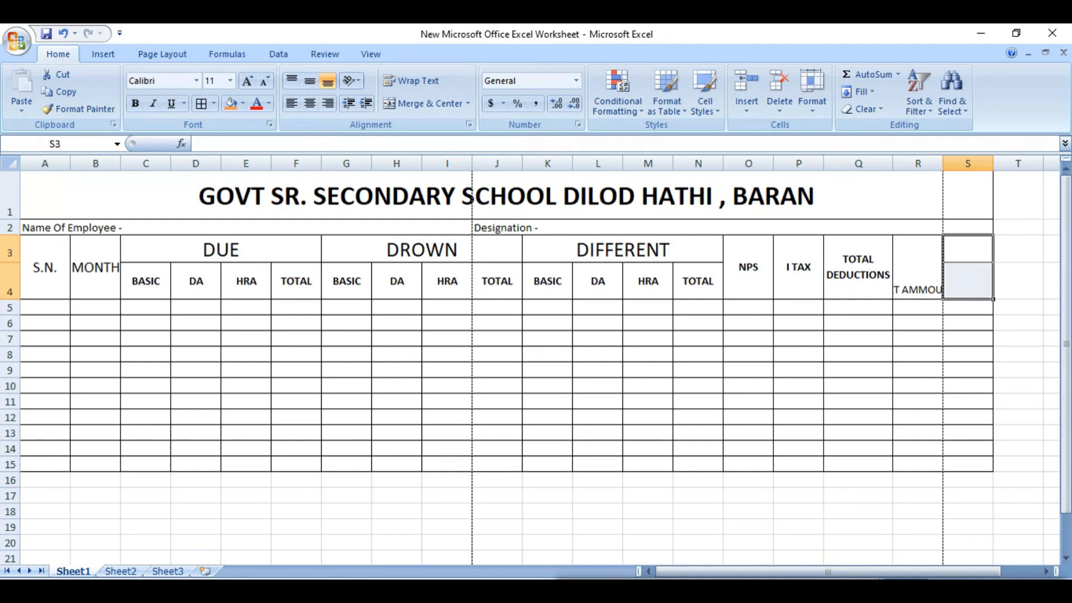
click(424, 104)
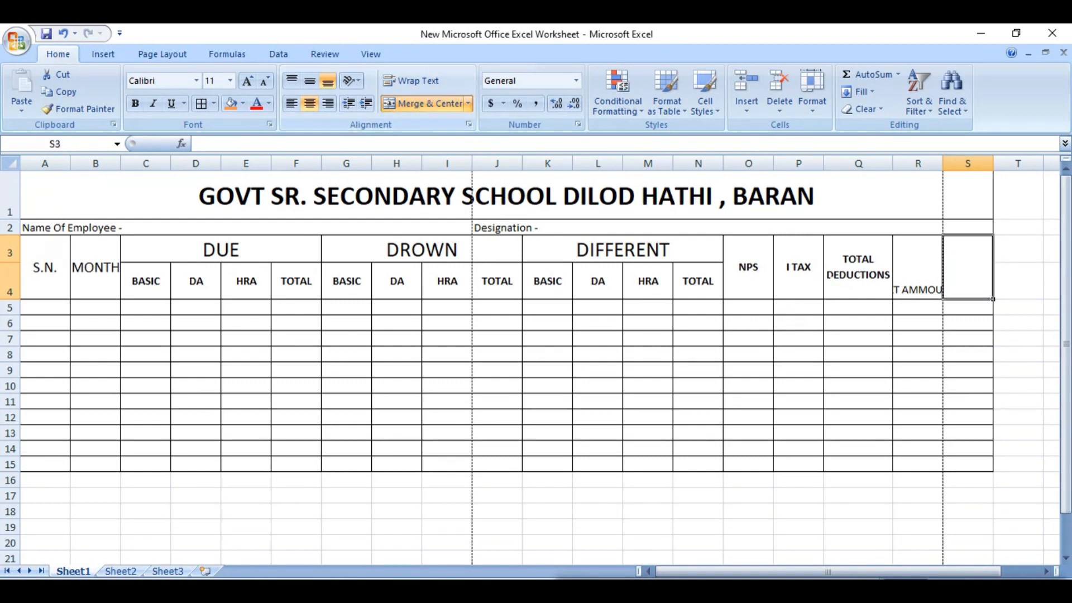
text(TV N)
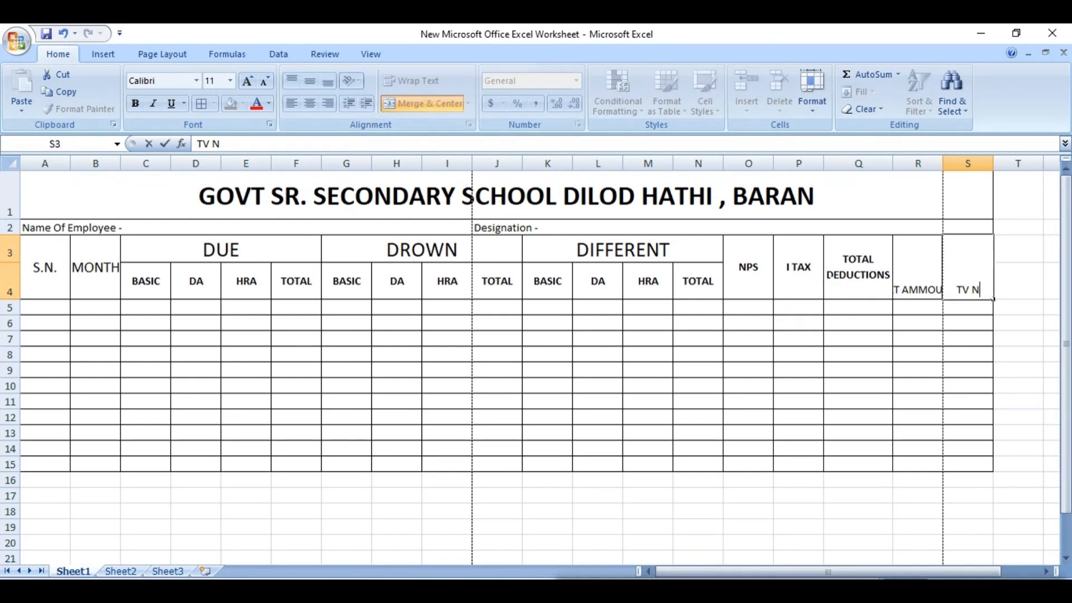
text(UMBER &)
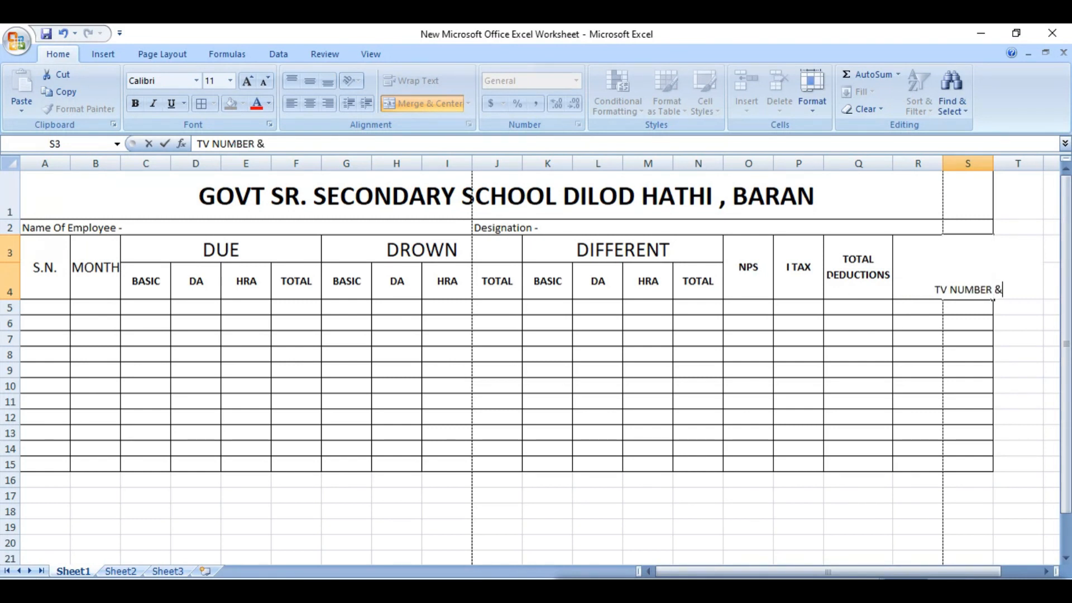
text( DATE)
key(Return)
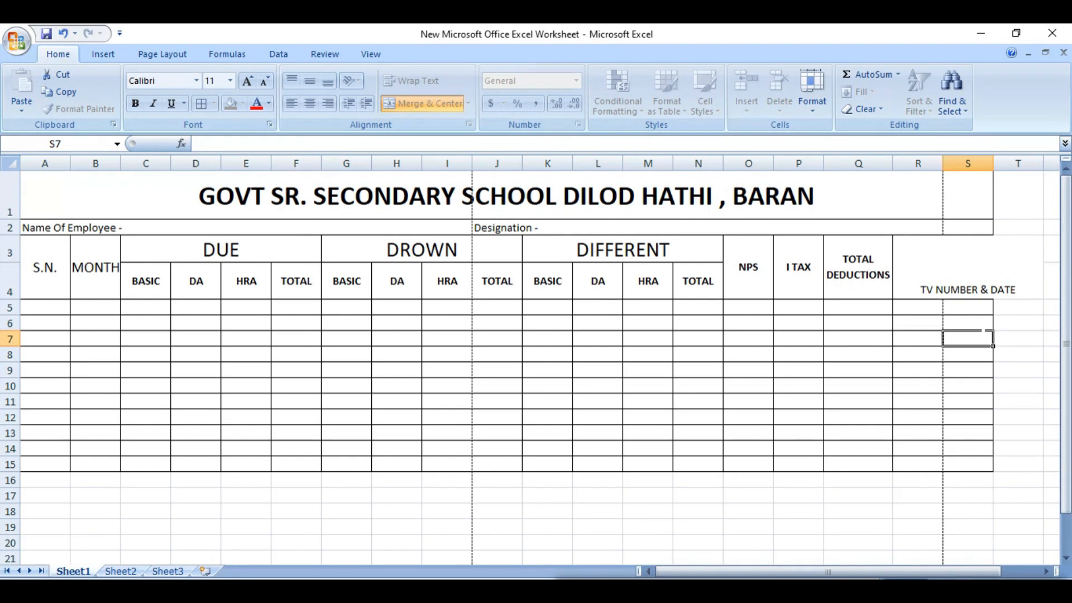
Wrap the text of the NET AMMOUNT and TV NUMBER & DATE headers in R3:S4 and make them bold.
drag(916, 263, 948, 252)
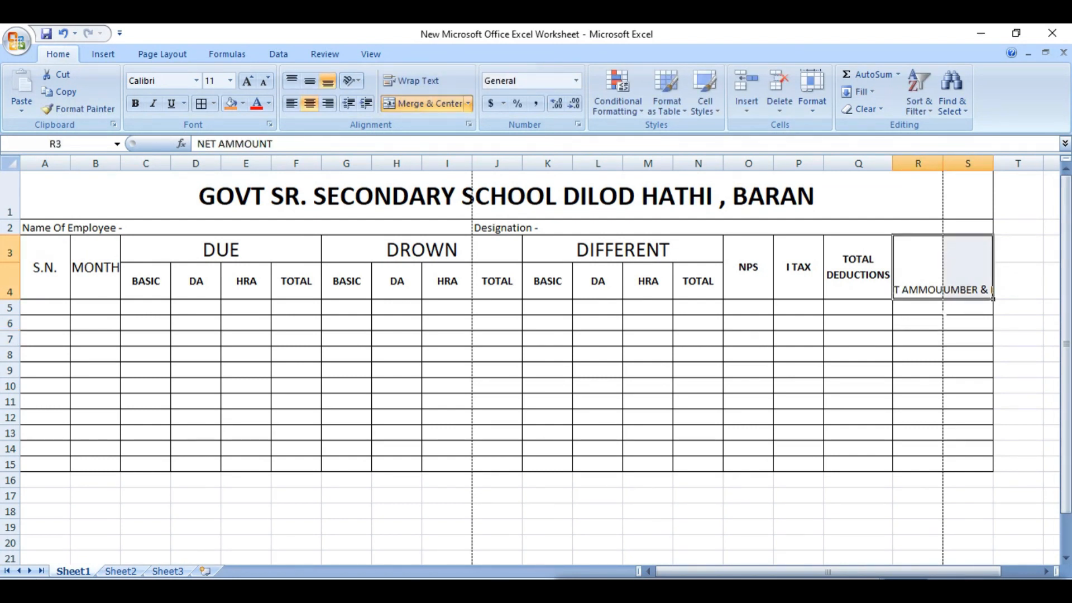
right_click(917, 279)
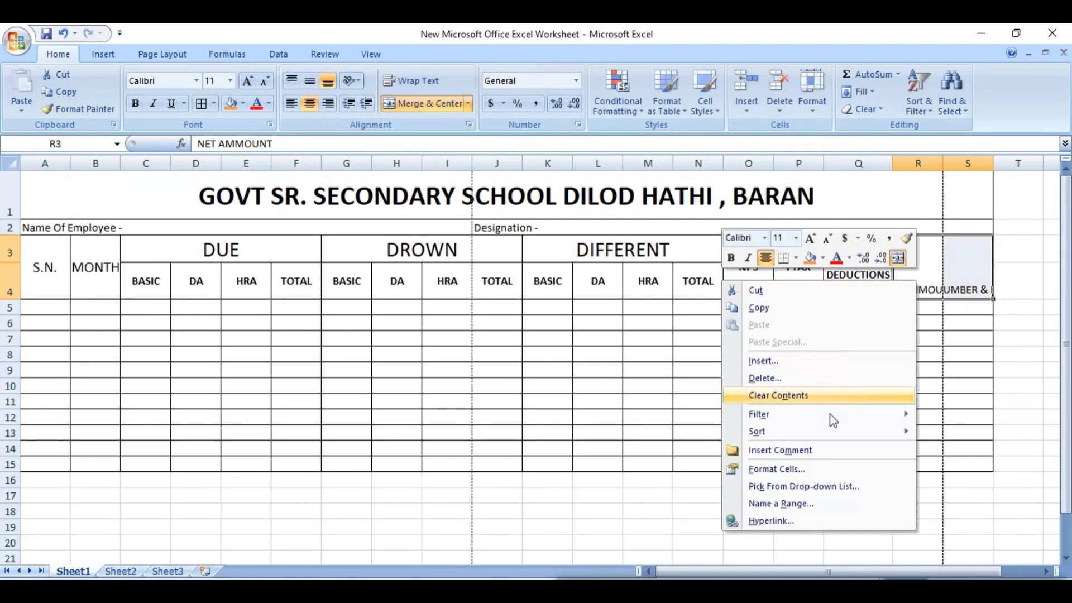
click(820, 472)
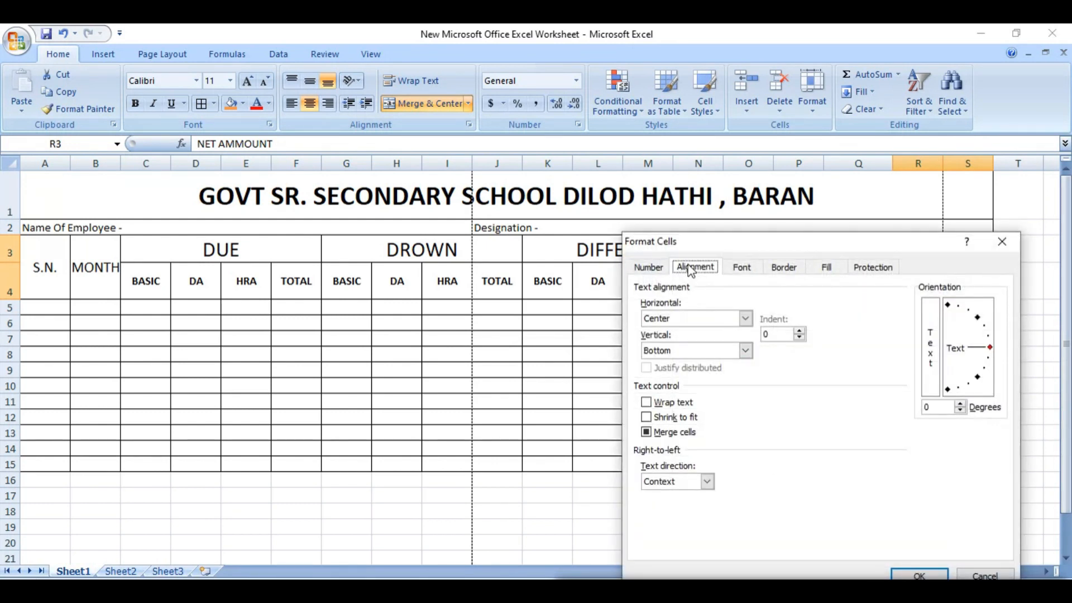
click(647, 402)
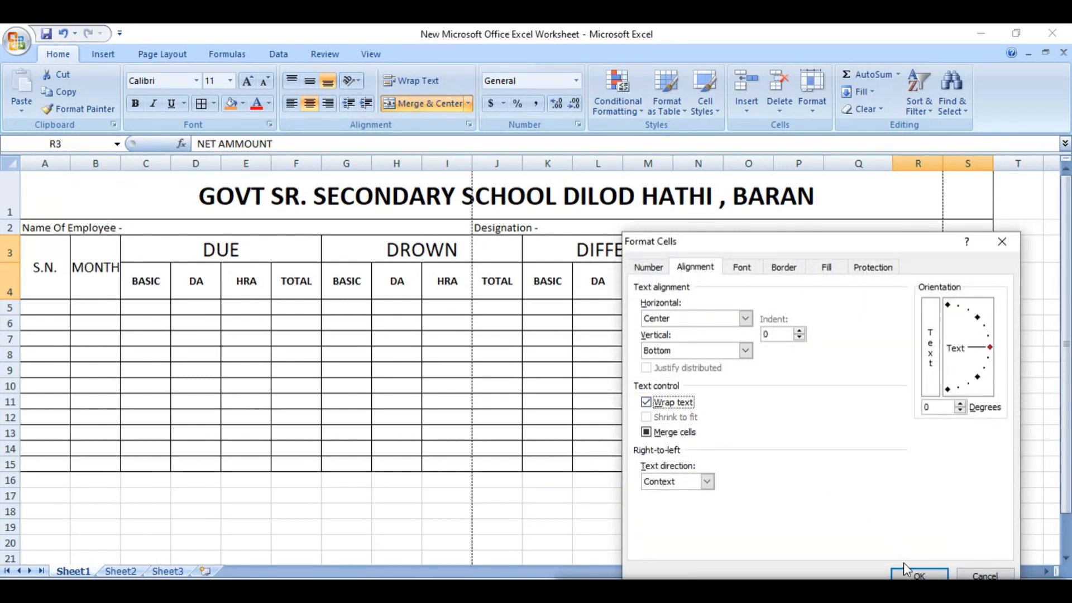
click(914, 575)
drag(897, 246, 901, 214)
click(923, 544)
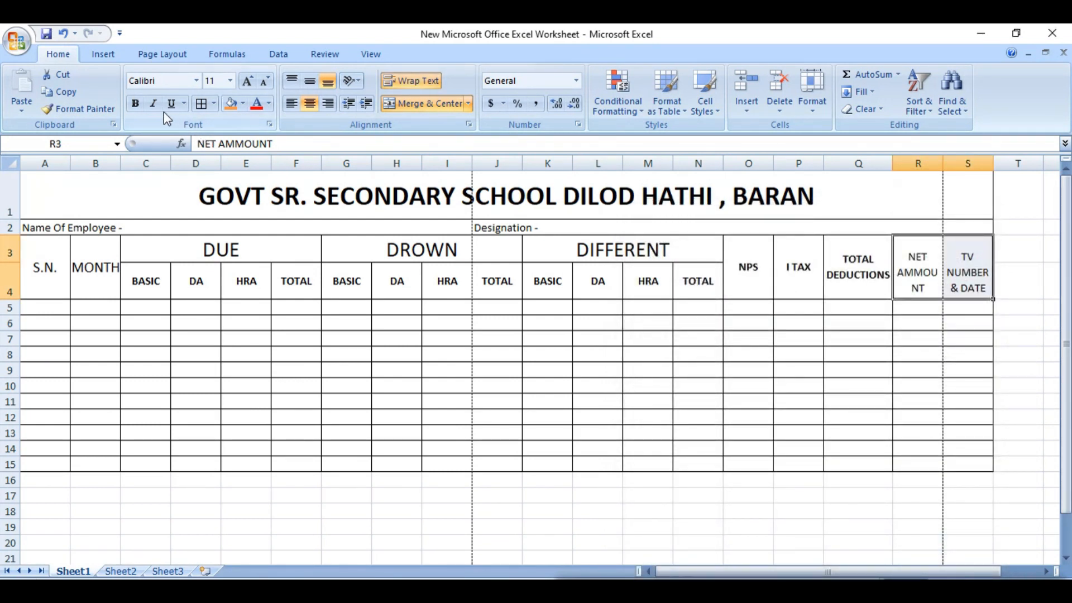
click(135, 104)
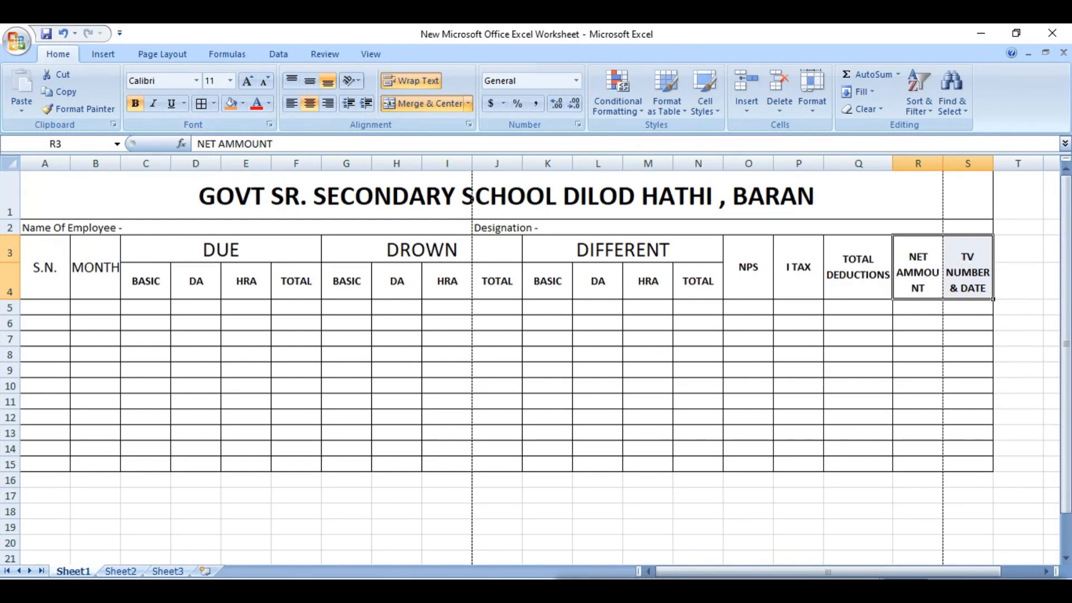
Widen columns R and S to fit the NET AMMOUNT and TV NUMBER & DATE headers and center both vertically.
click(736, 581)
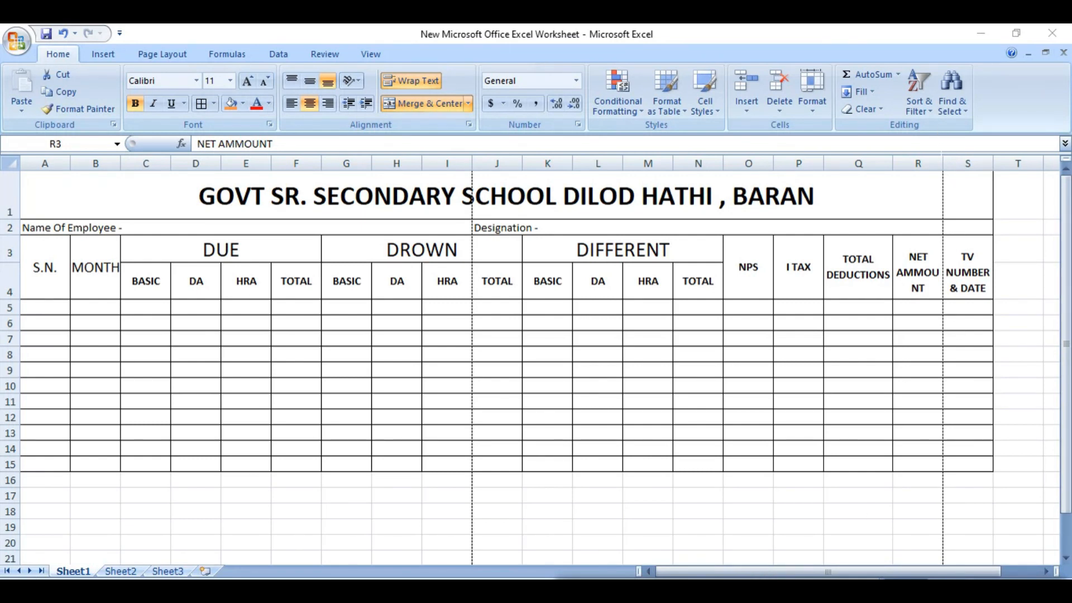
click(921, 286)
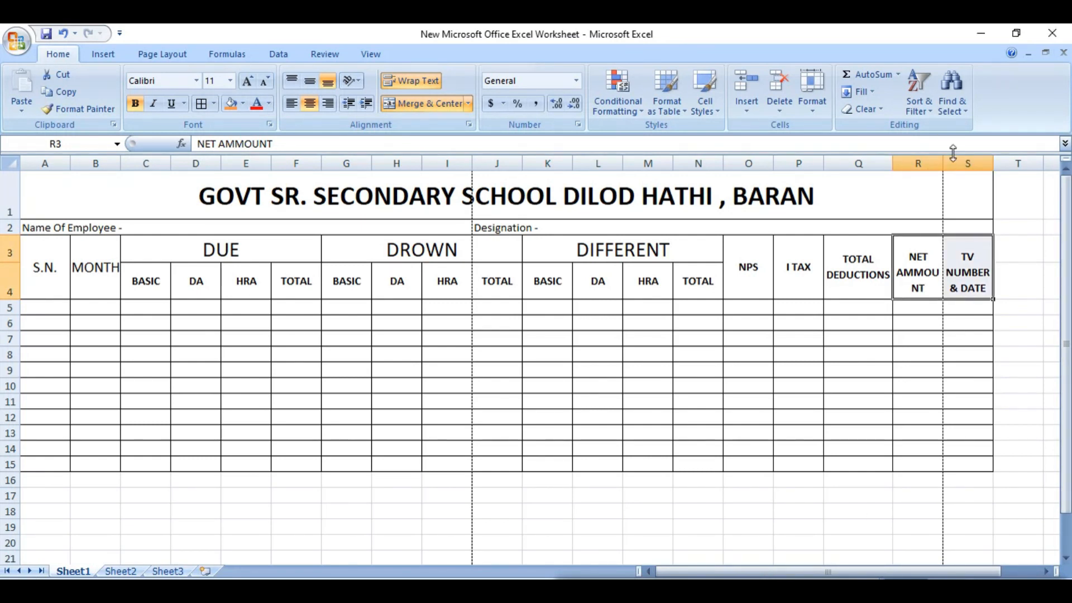
drag(943, 162, 1021, 163)
drag(926, 264, 994, 263)
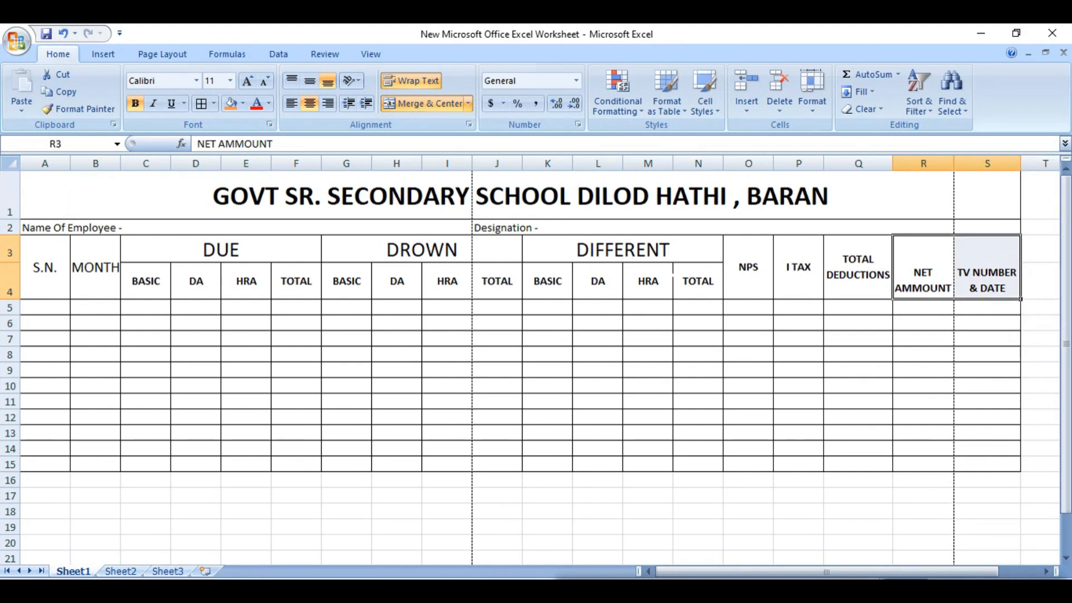
click(316, 82)
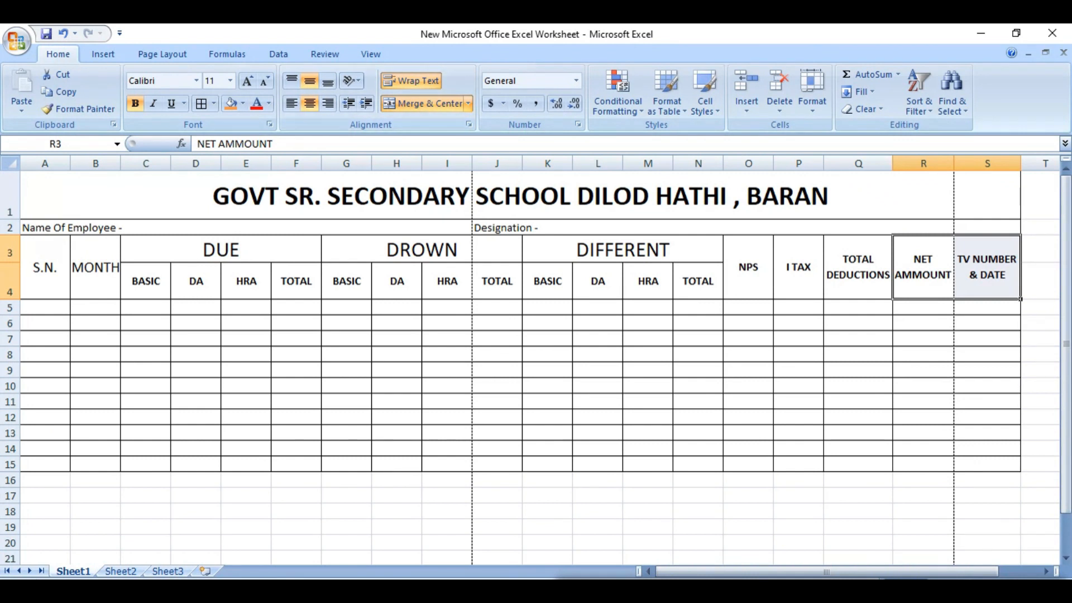
click(748, 268)
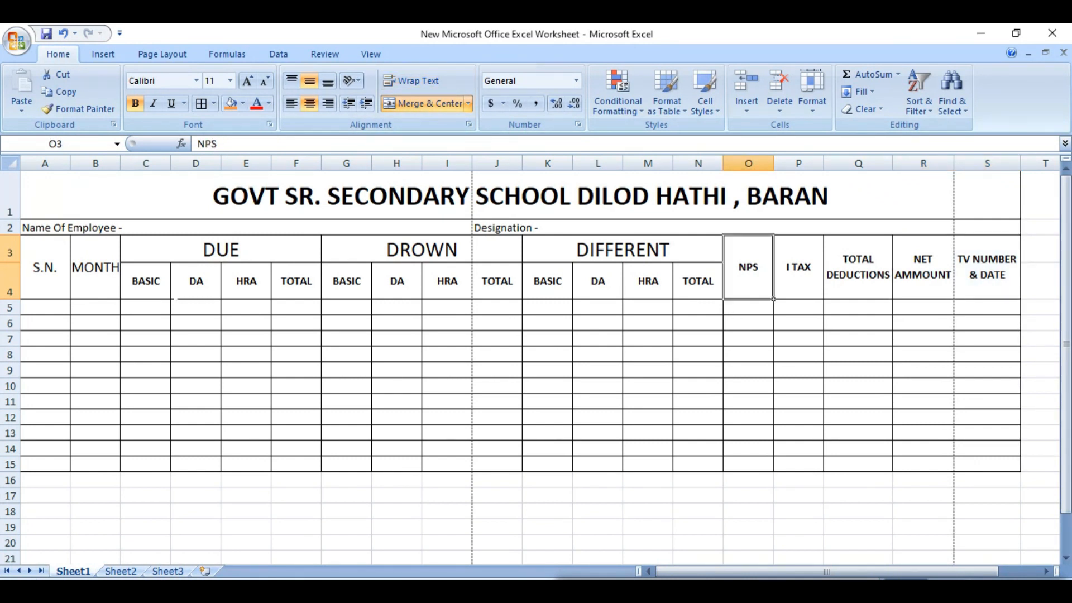
Enter 1 in A5 under S.N. and center A5:A15 both horizontally and vertically.
click(45, 309)
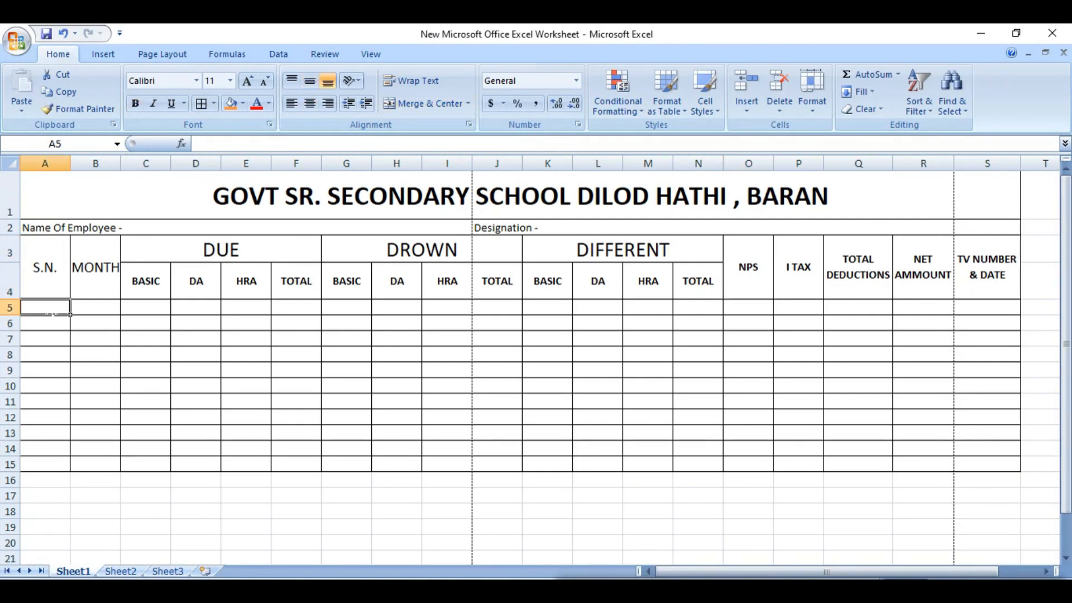
text(1)
key(Return)
key(Up)
drag(70, 312, 54, 468)
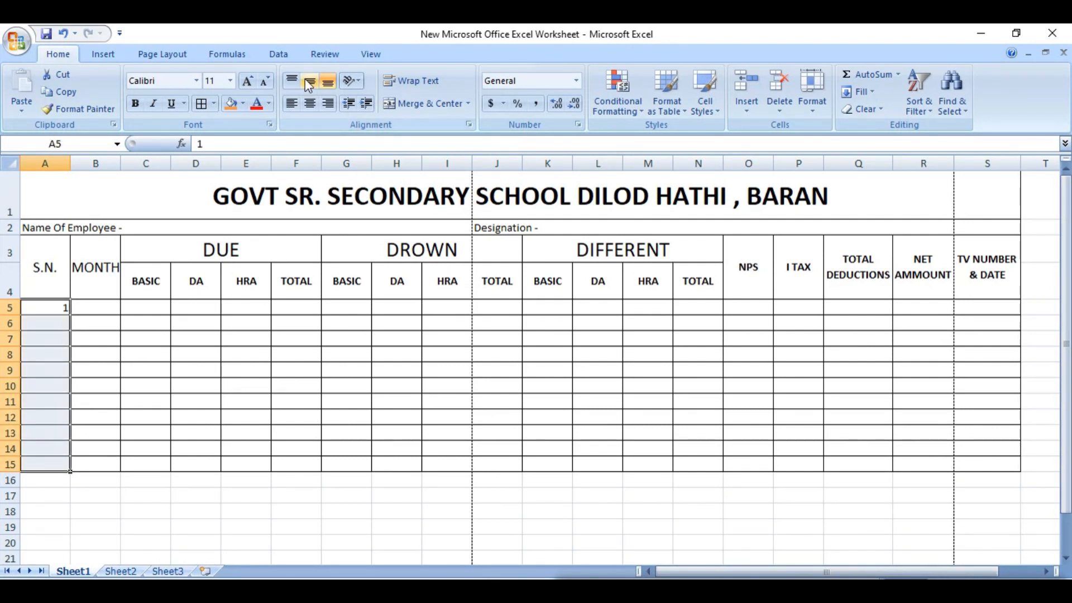
click(309, 84)
click(310, 103)
Fill the serial numbers down from A5 to A15 as a series from 1 to 11.
click(66, 310)
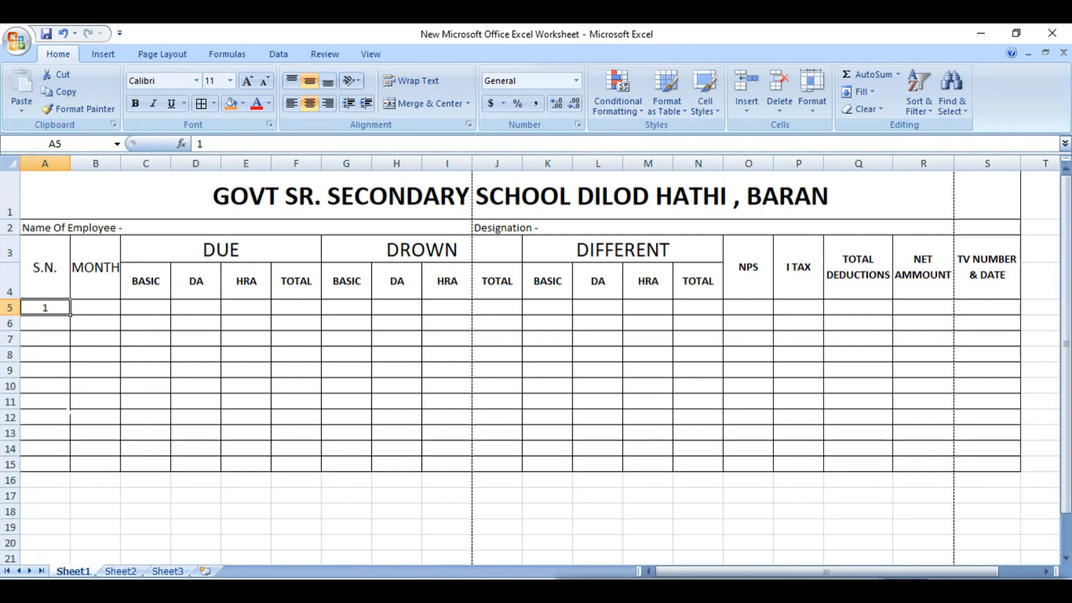
drag(69, 314, 58, 329)
drag(71, 315, 71, 472)
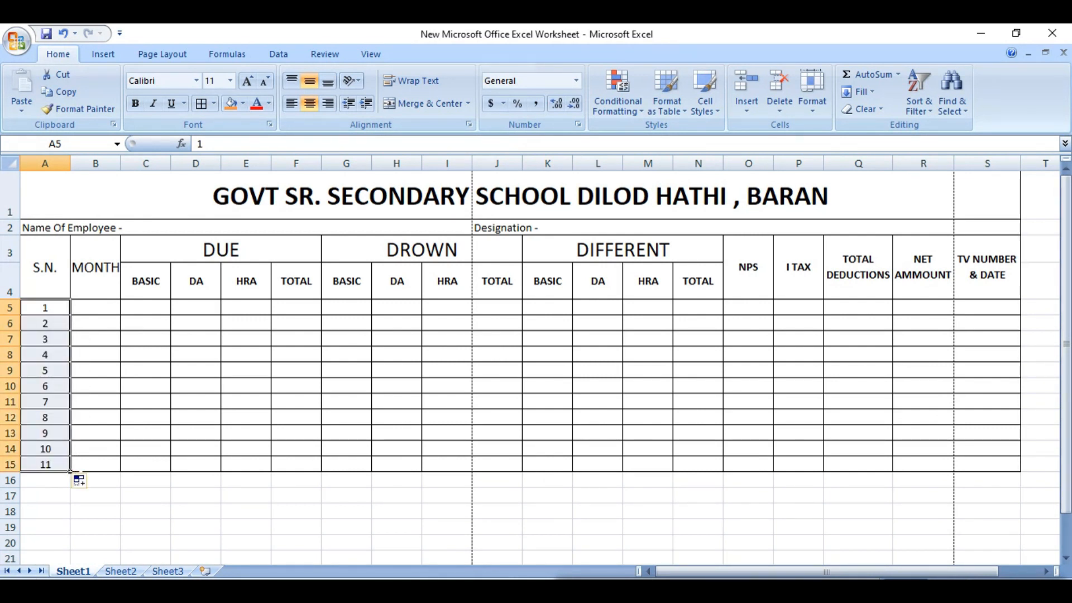
click(119, 380)
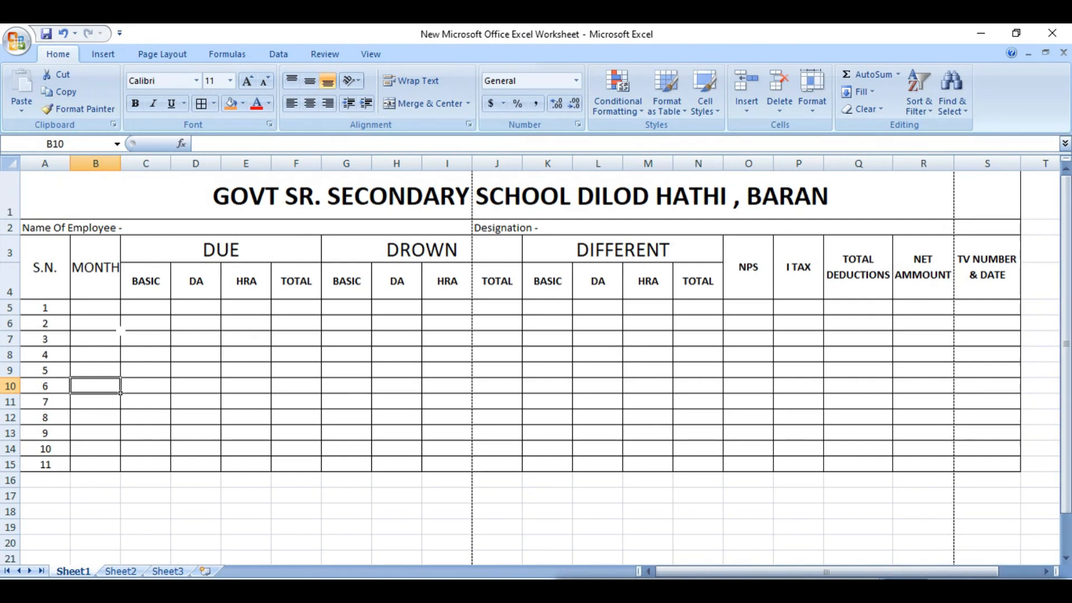
Enter the month "JULY 20" in B5 and center it horizontally.
click(95, 308)
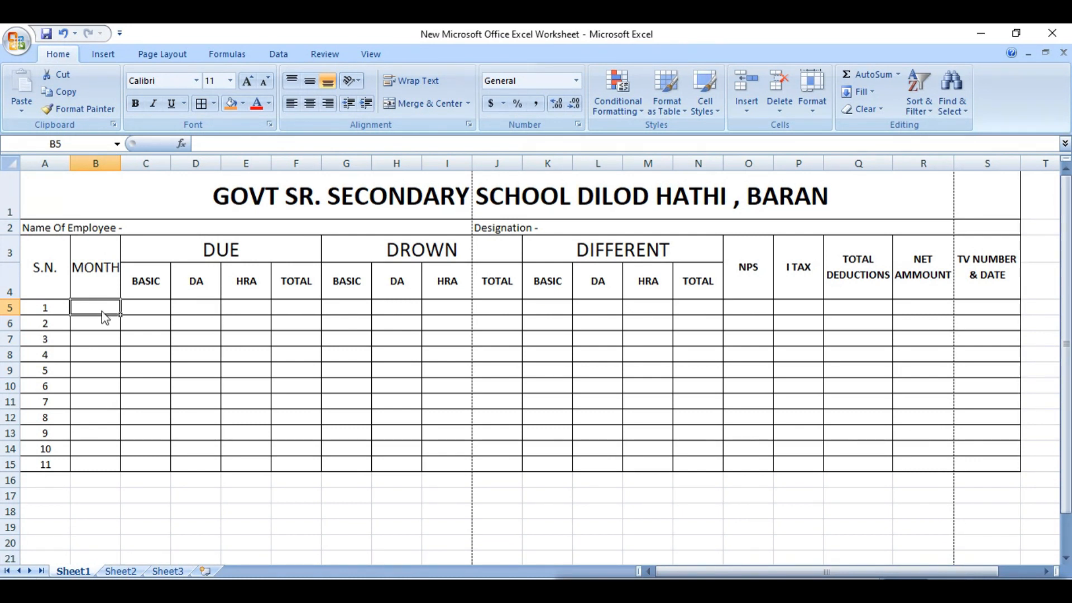
text(JULY 20)
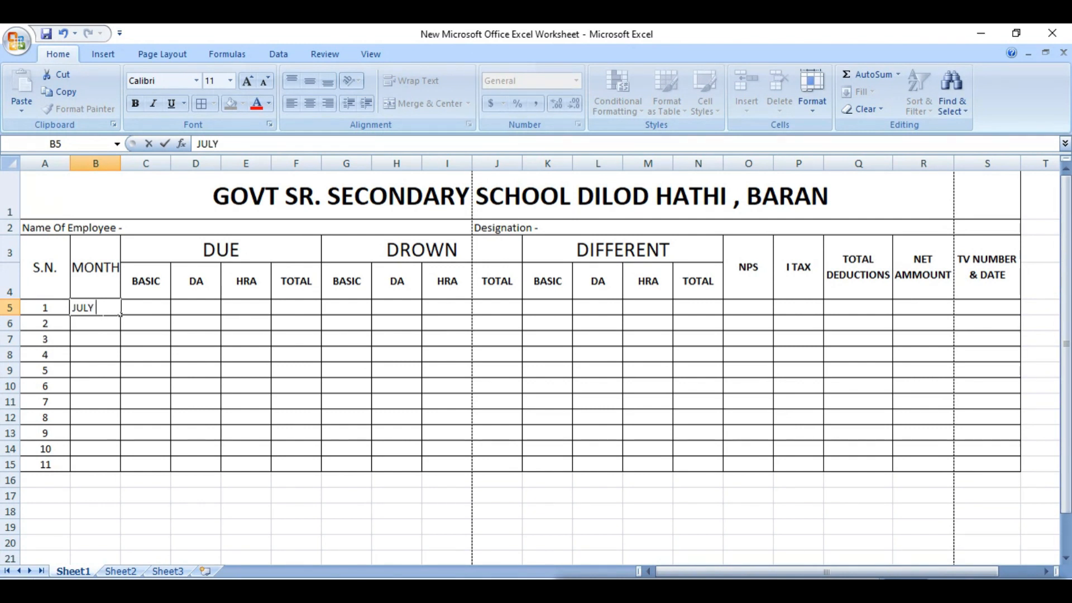
text(20)
key(Return)
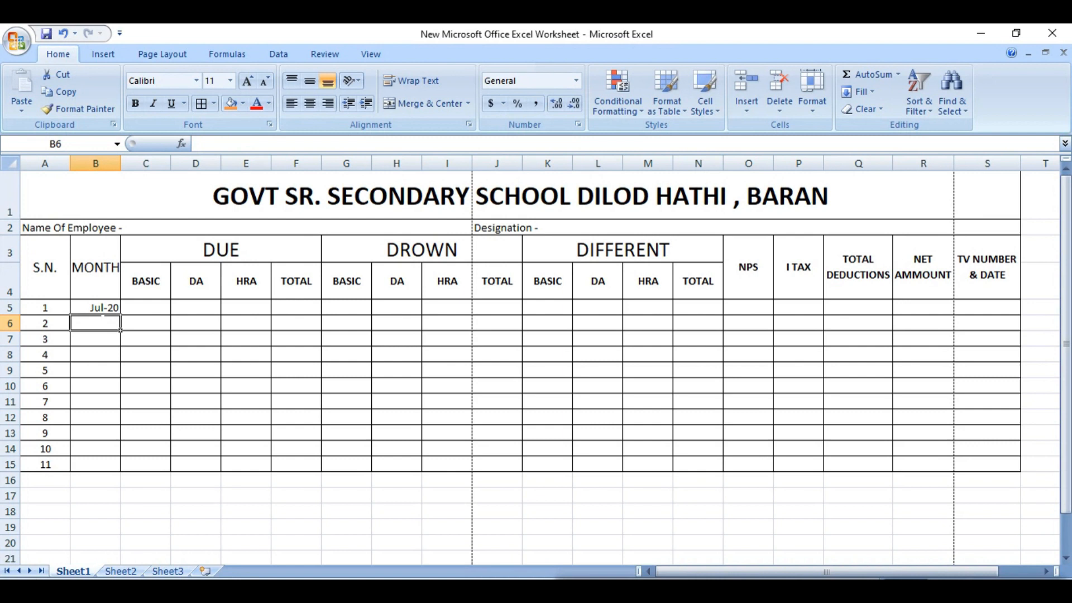
click(103, 310)
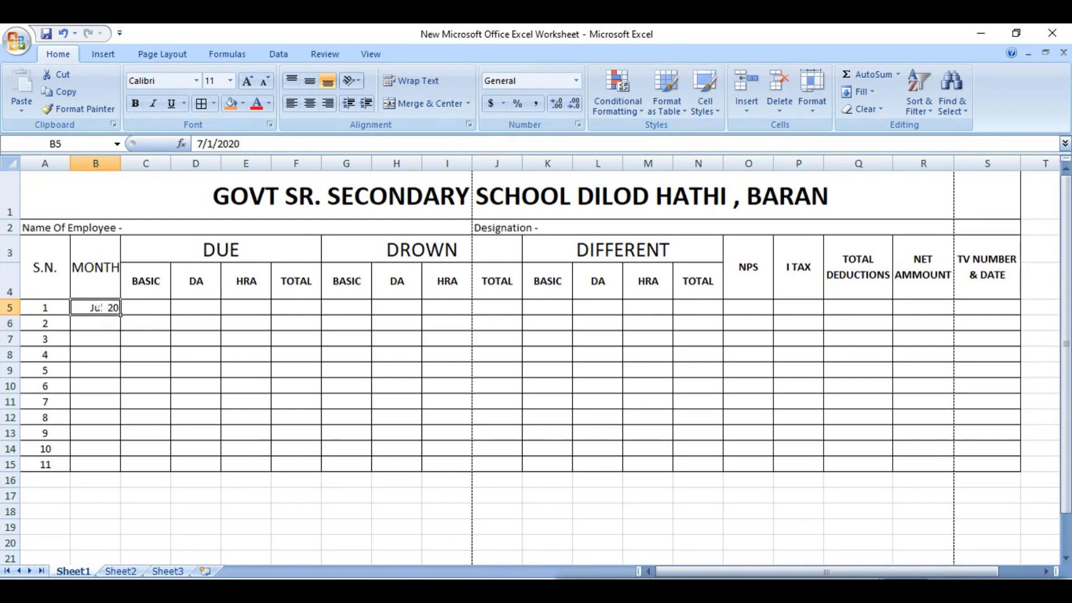
click(310, 103)
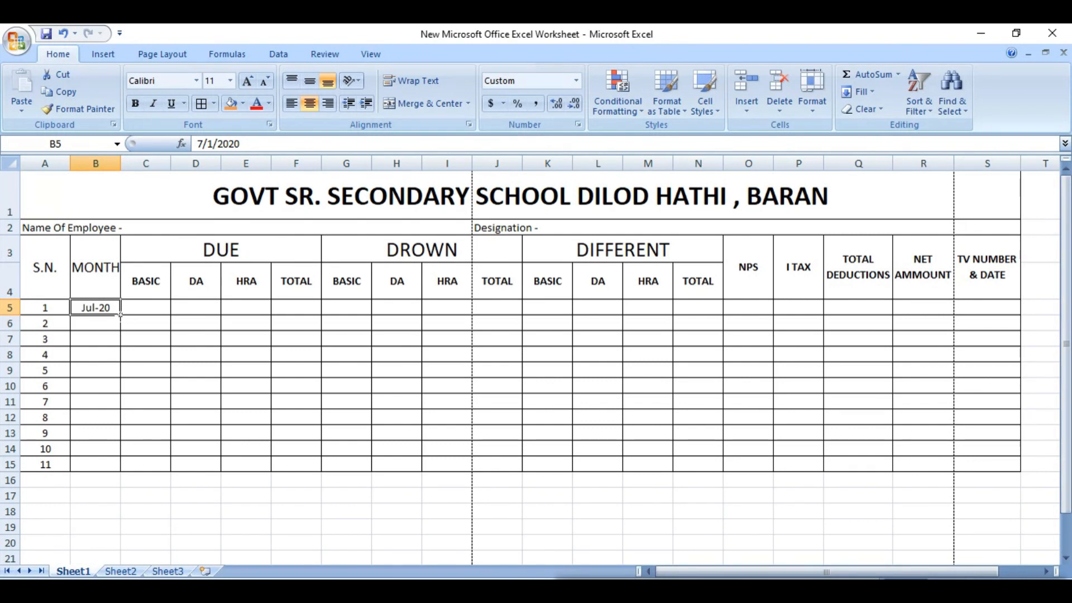
Fill the months down from B5 to B15, Jul-20 through May-21, and save the workbook.
drag(120, 314, 120, 469)
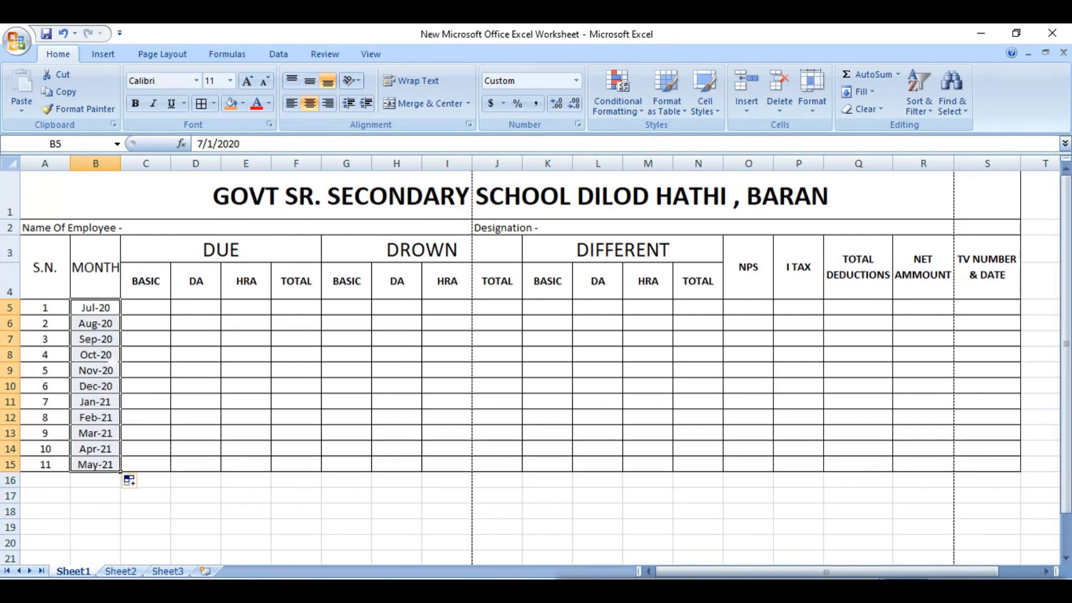
click(111, 360)
key(ctrl+s)
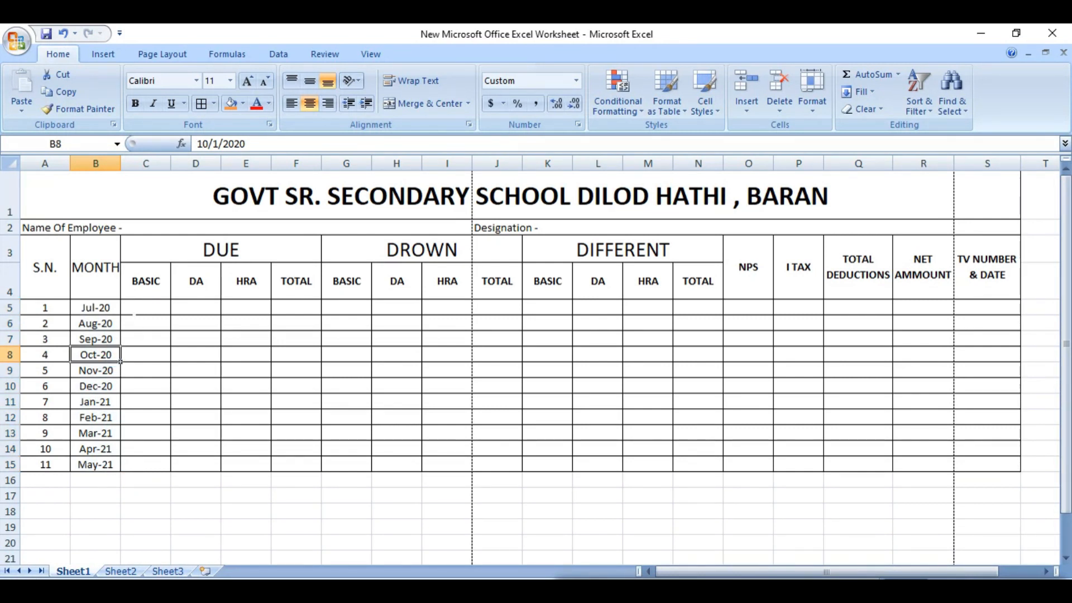
click(147, 313)
key(Right)
key(Right)
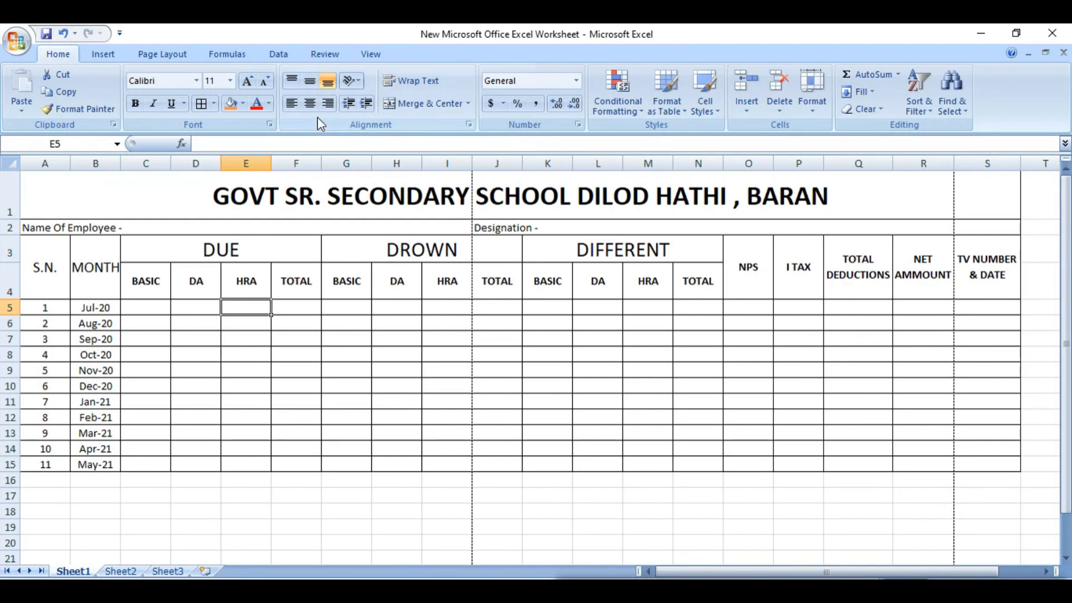
Preview the printout and check how the table is split across the portrait pages.
click(17, 40)
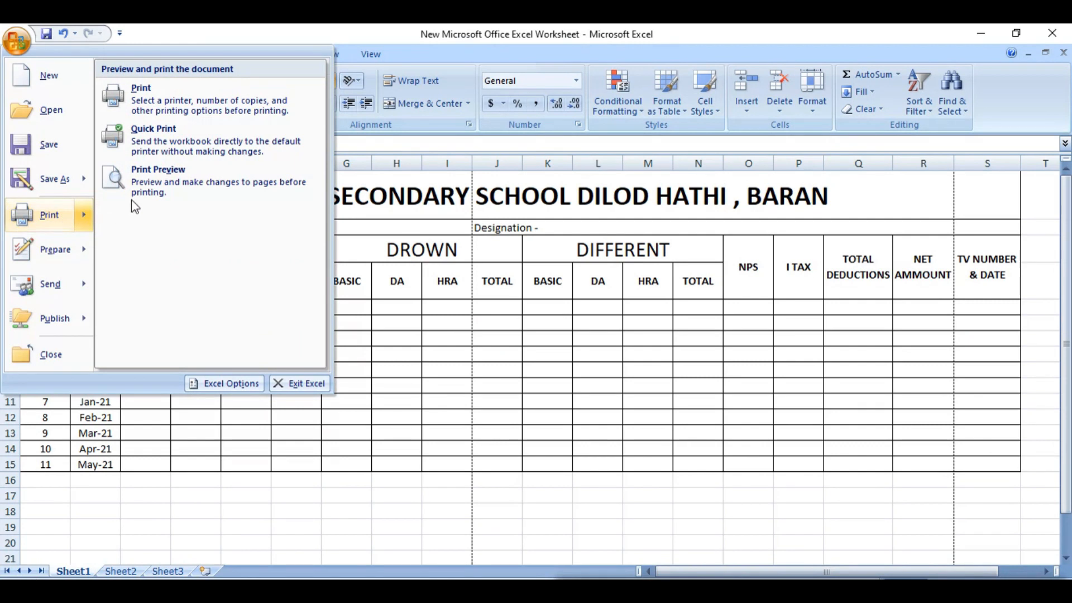
click(151, 186)
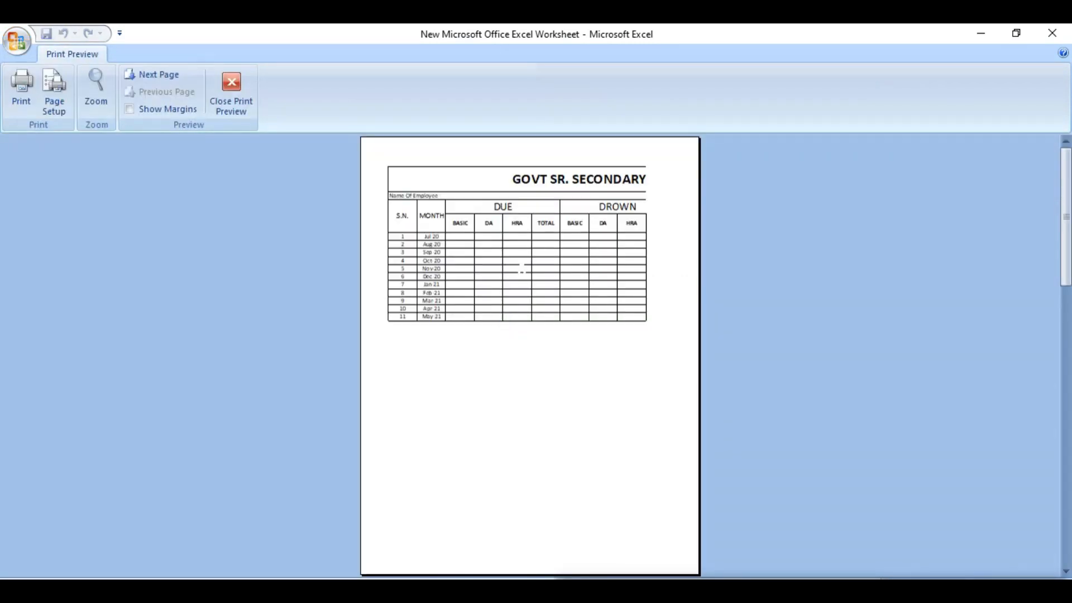
click(522, 269)
scroll(522, 283, up, 3)
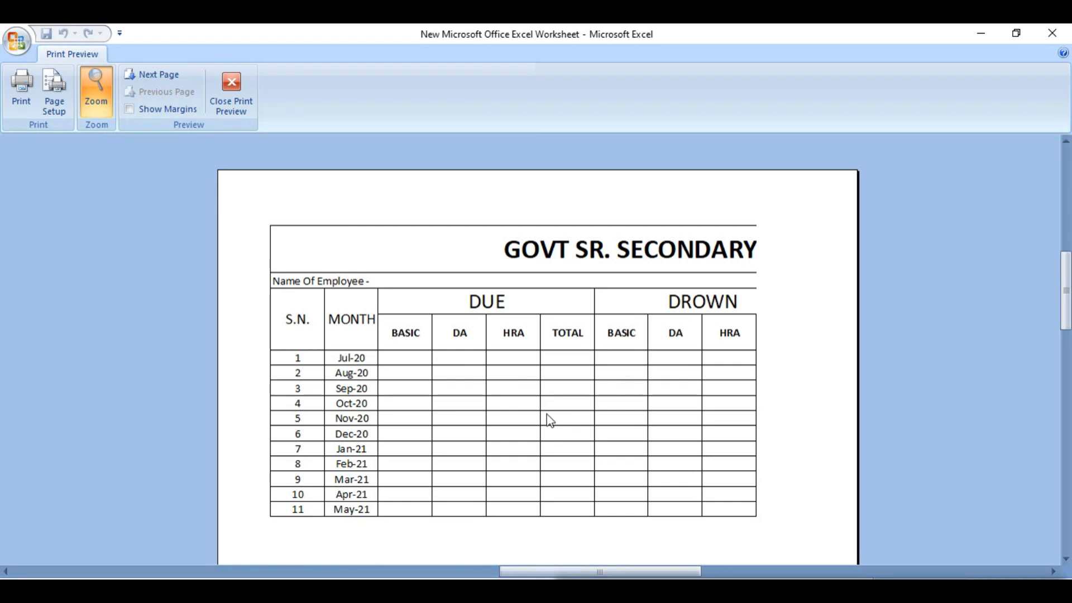
scroll(548, 421, down, 5)
click(410, 338)
scroll(527, 297, down, 2)
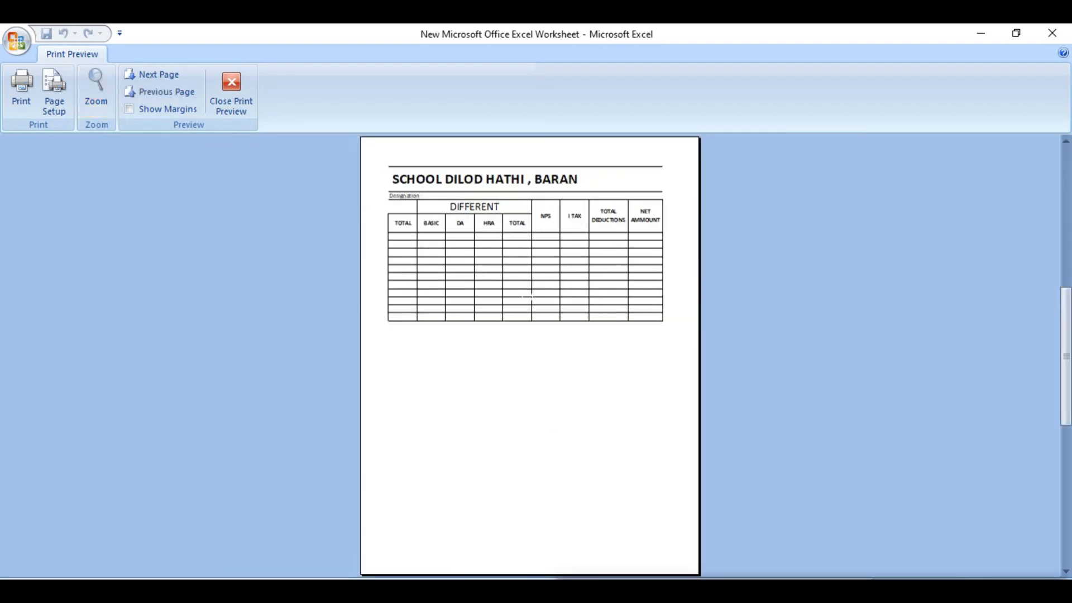
scroll(527, 296, up, 2)
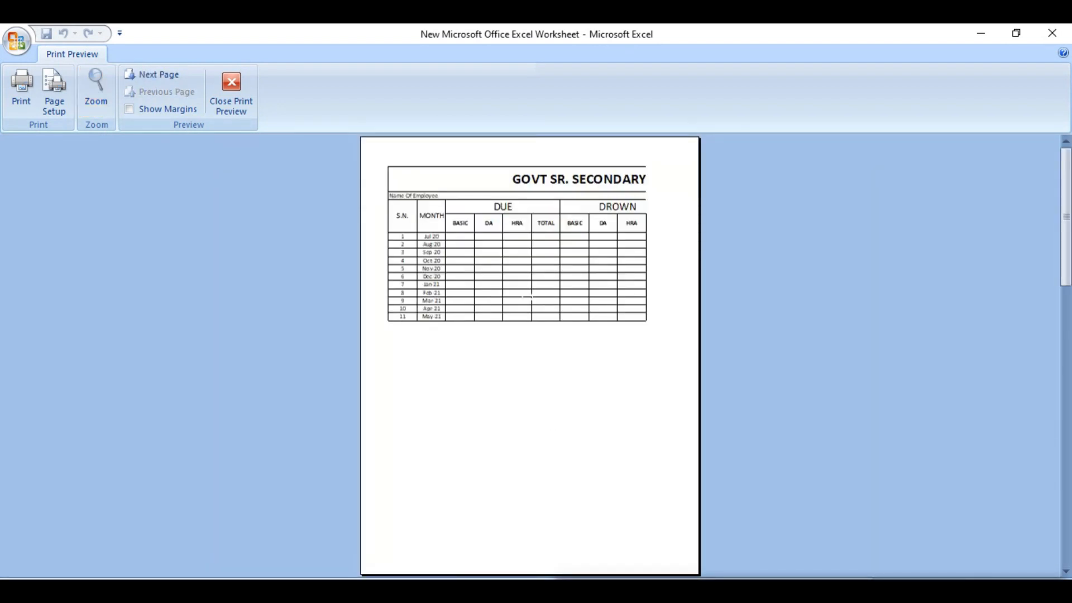
Set the page orientation to Landscape, check the pages in the print preview and close it.
click(54, 93)
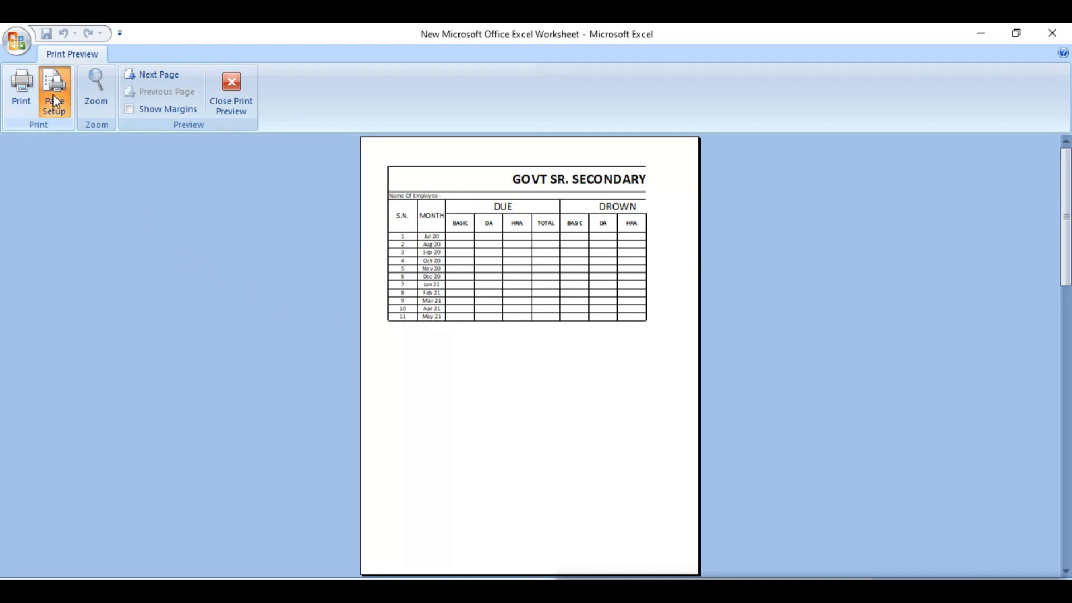
click(530, 197)
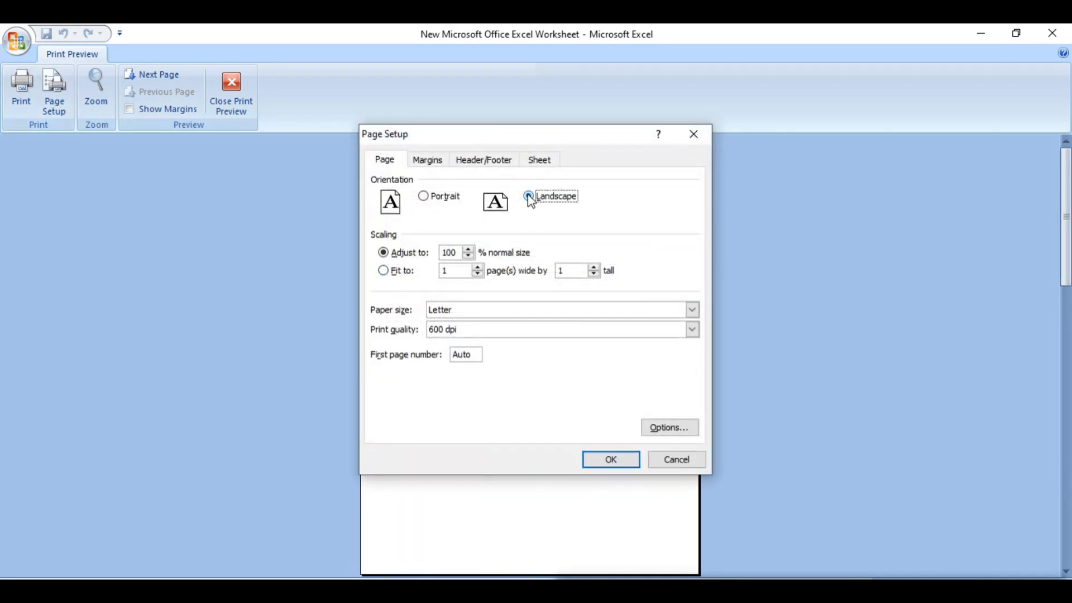
click(607, 464)
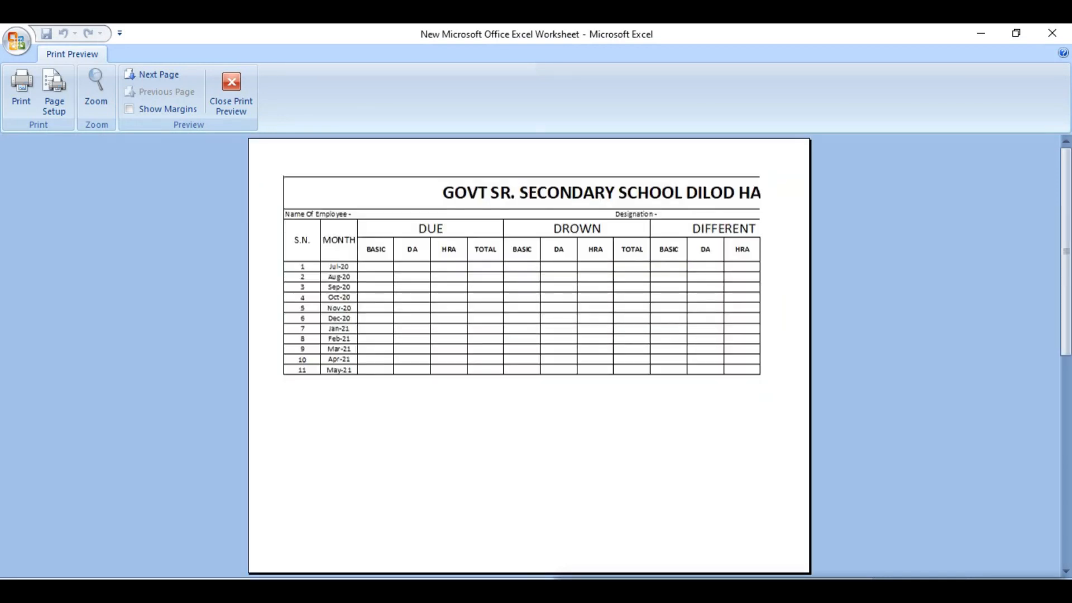
scroll(692, 388, down, 1)
scroll(692, 388, up, 1)
scroll(691, 388, down, 1)
scroll(692, 388, up, 1)
click(232, 108)
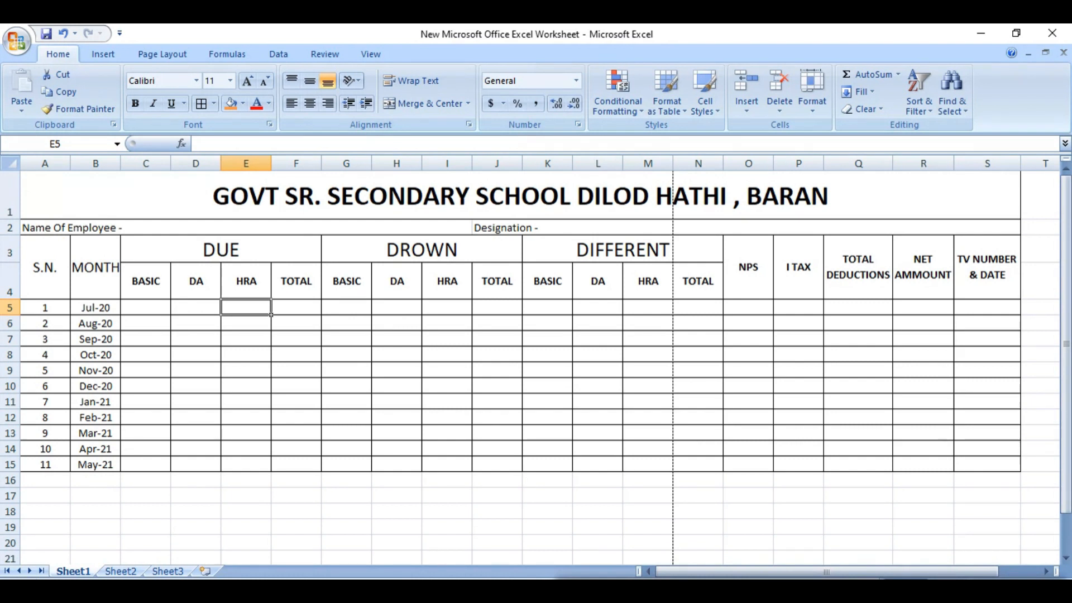
Narrow the S.N. column to fit its serial numbers.
drag(68, 164, 55, 163)
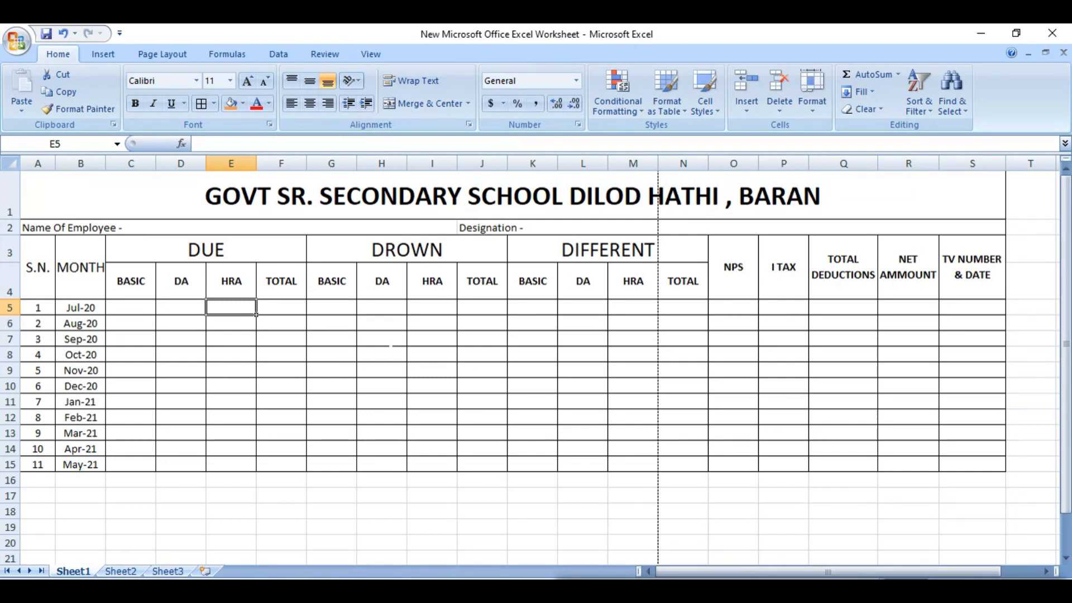
click(332, 331)
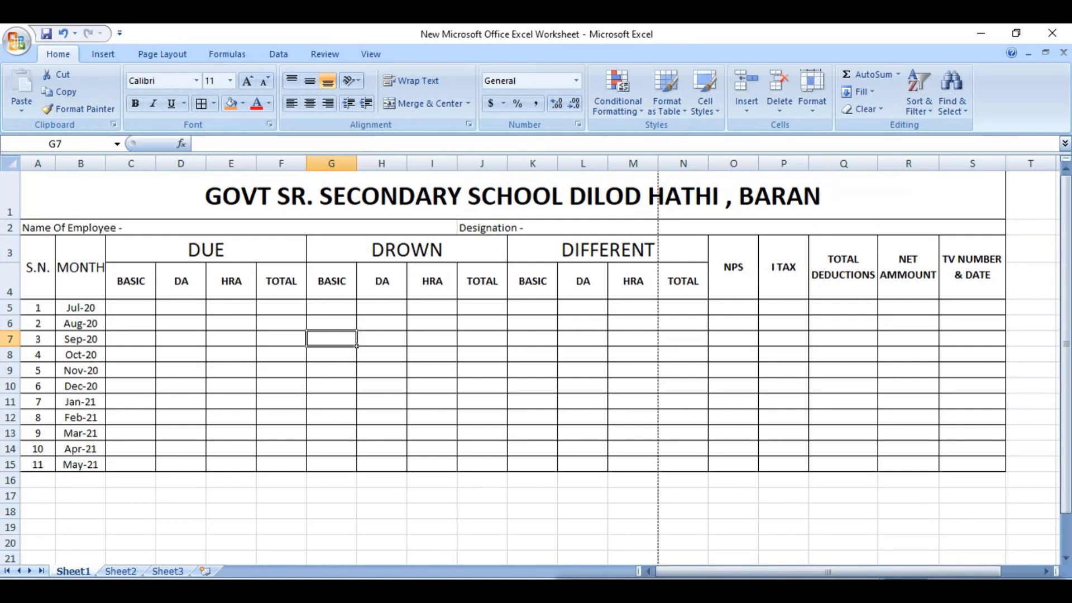
Move the vertical page break to the edge of column S in Page Break Preview, and return to Normal view.
click(371, 54)
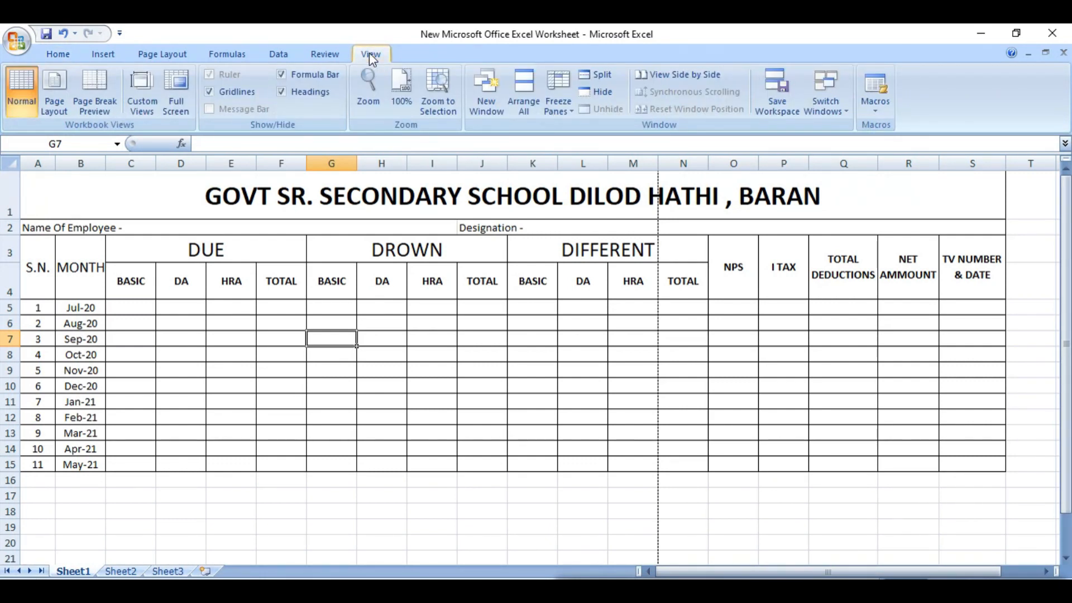
click(109, 92)
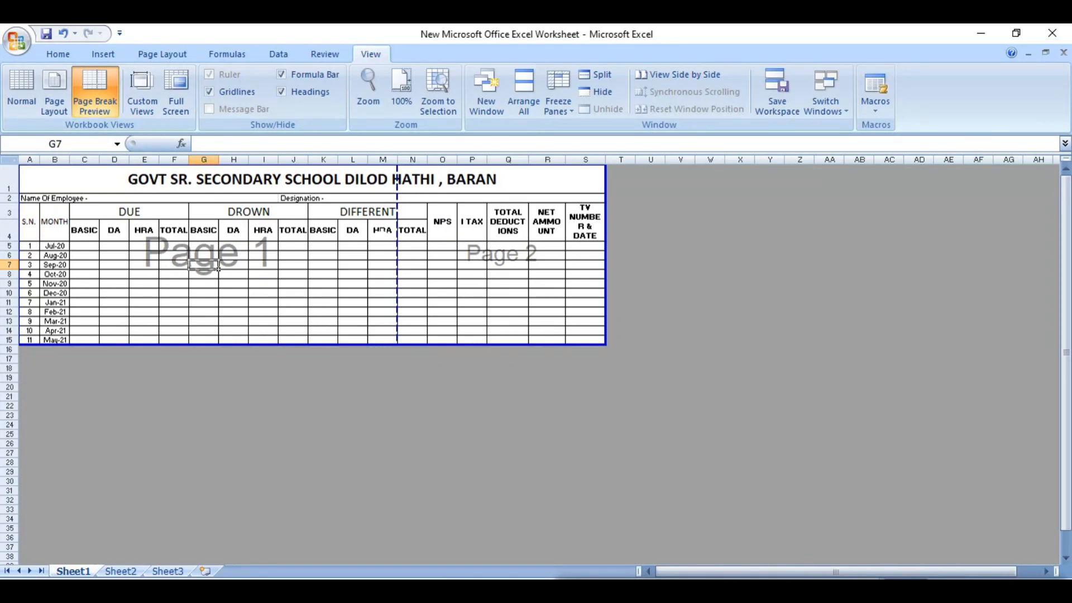
drag(398, 230, 606, 231)
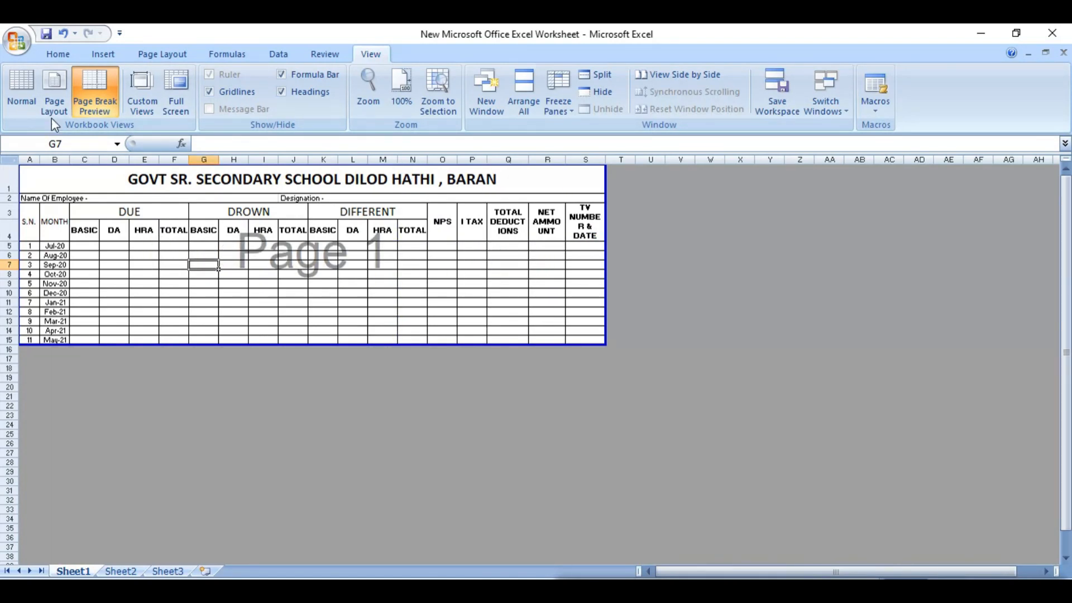
click(33, 92)
Preview the printout again to check that the table fits on one landscape page.
click(58, 55)
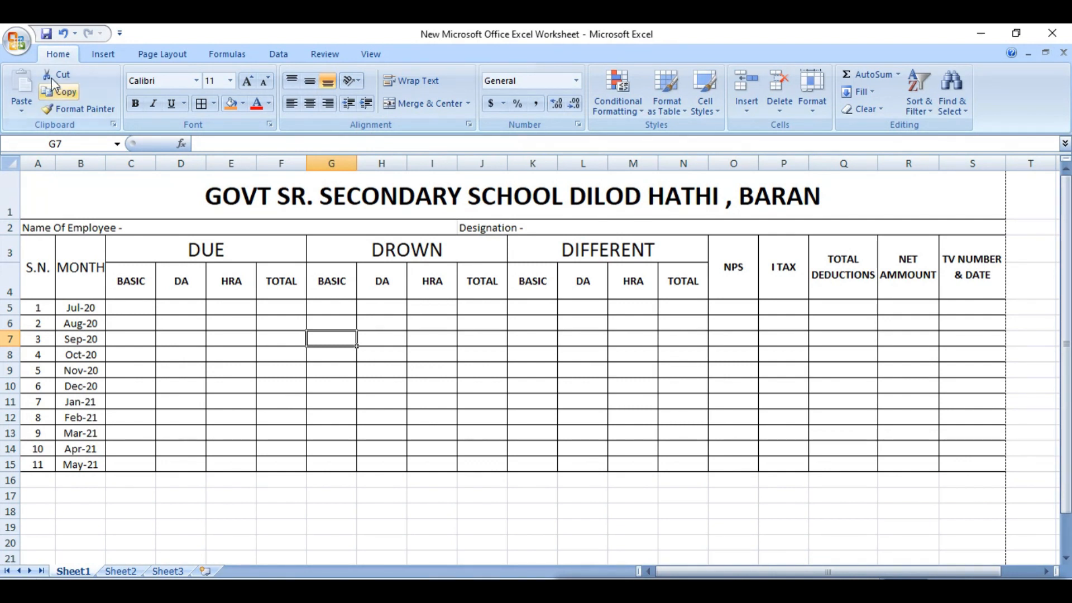
click(17, 45)
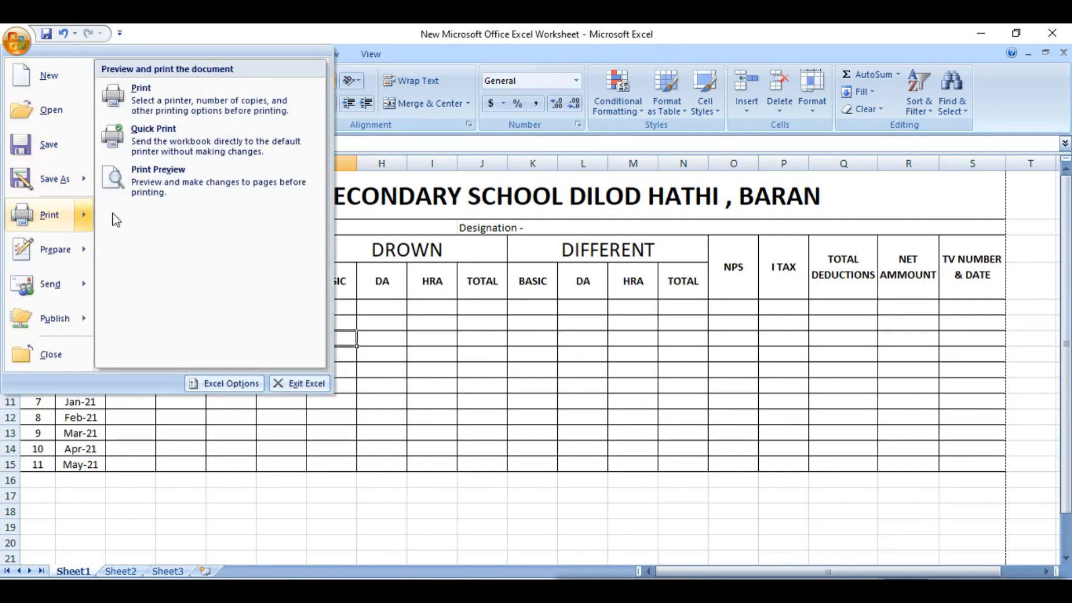
click(170, 187)
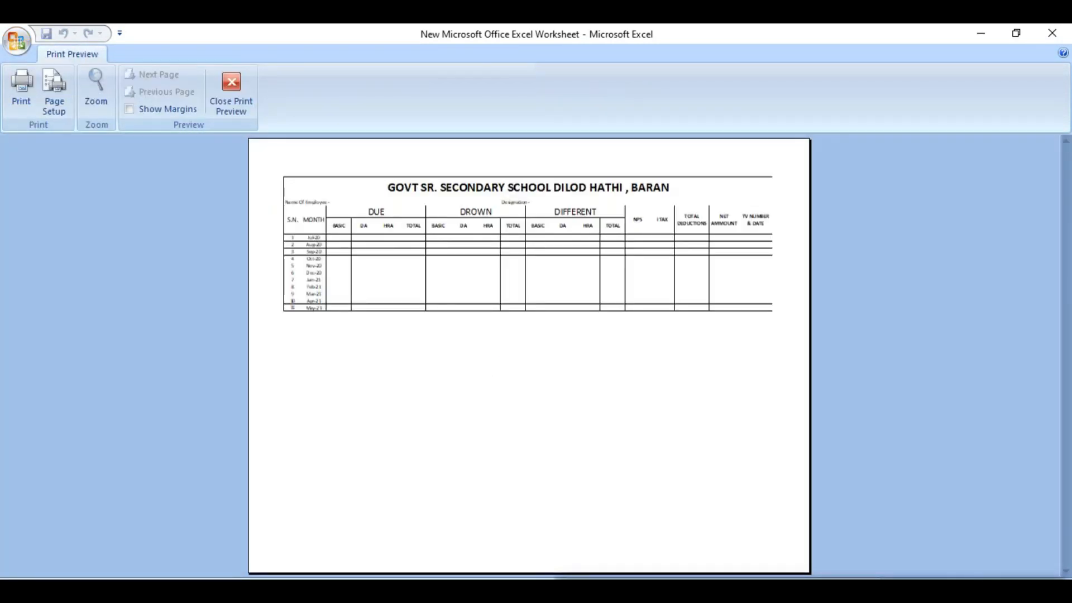
Show the margins in the print preview, move the page's left and right margins outward to widen the printable area, and close the preview.
click(514, 294)
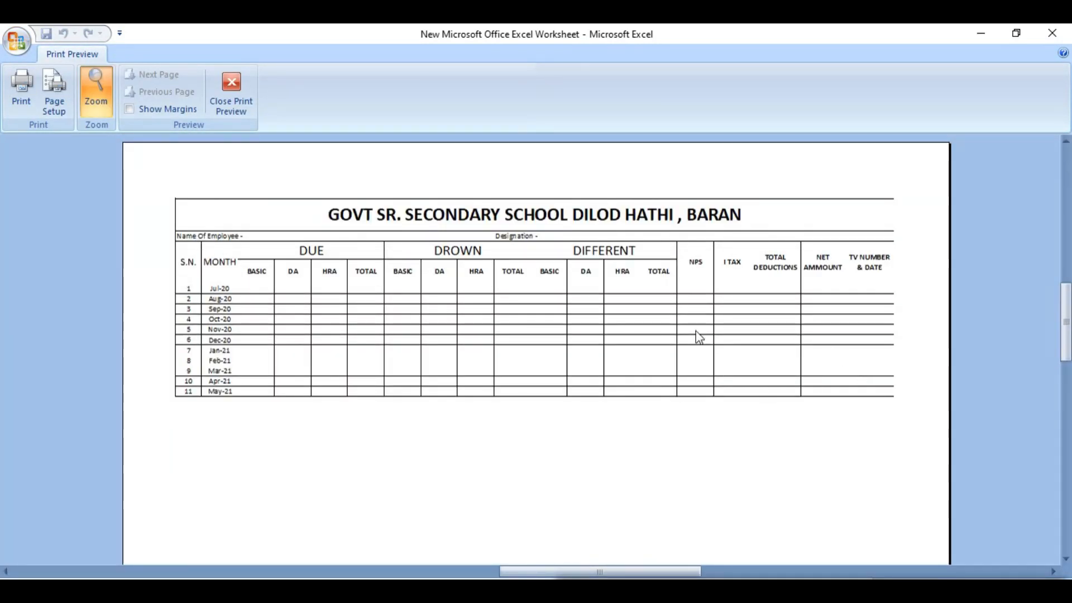
scroll(630, 331, down, 3)
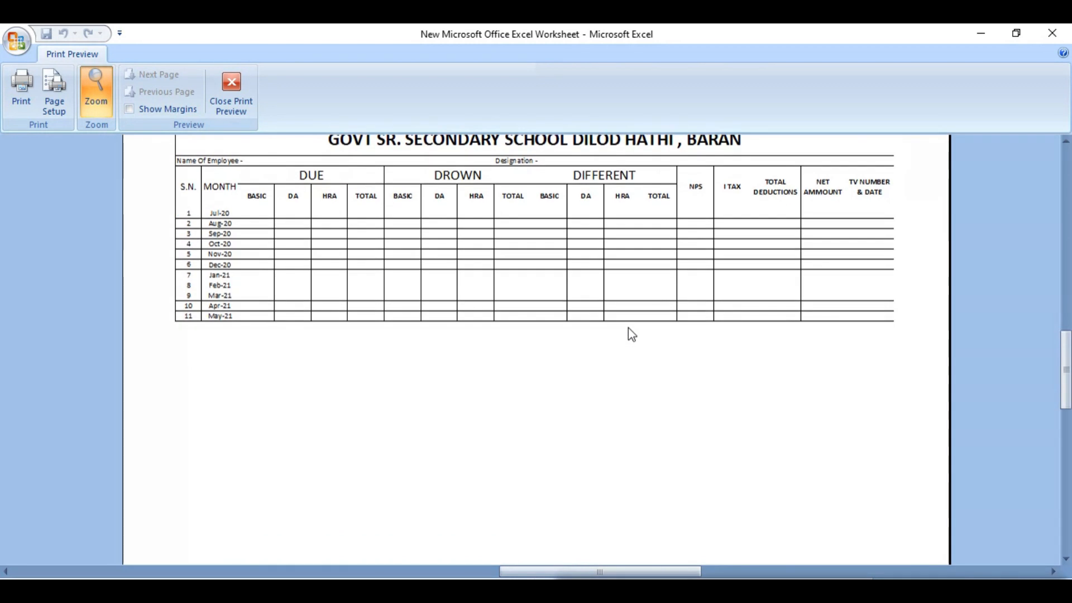
scroll(628, 327, down, 5)
click(629, 327)
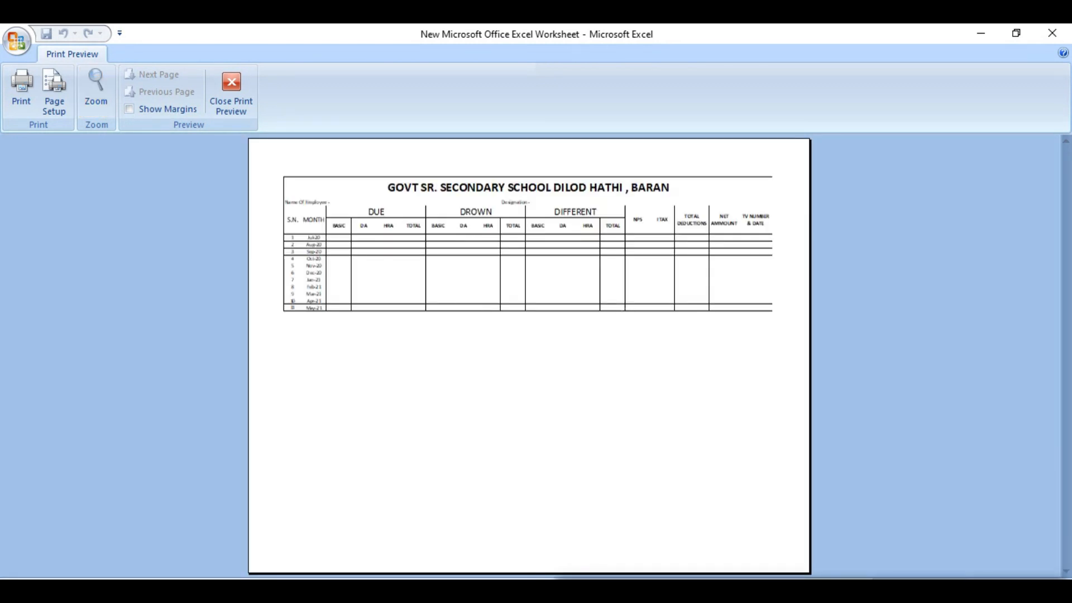
click(565, 285)
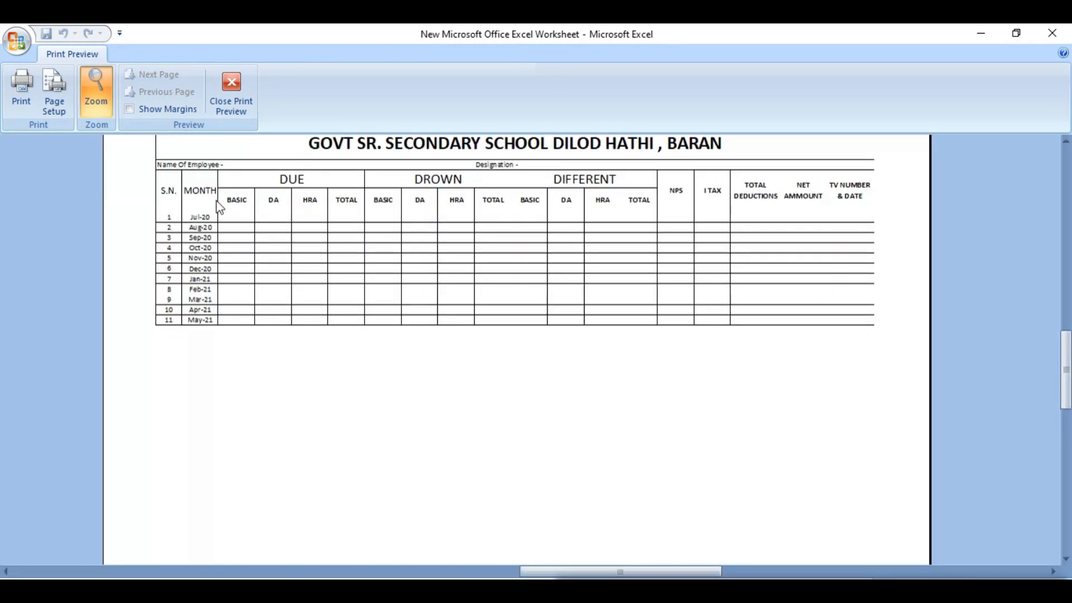
click(129, 109)
scroll(231, 273, up, 3)
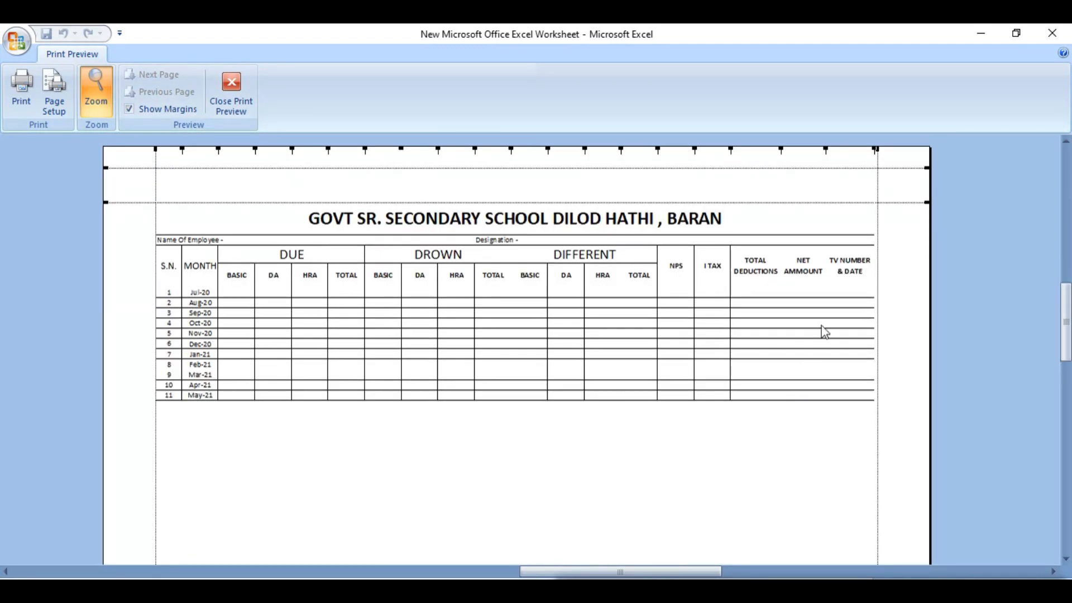
drag(878, 311, 897, 312)
drag(156, 293, 133, 293)
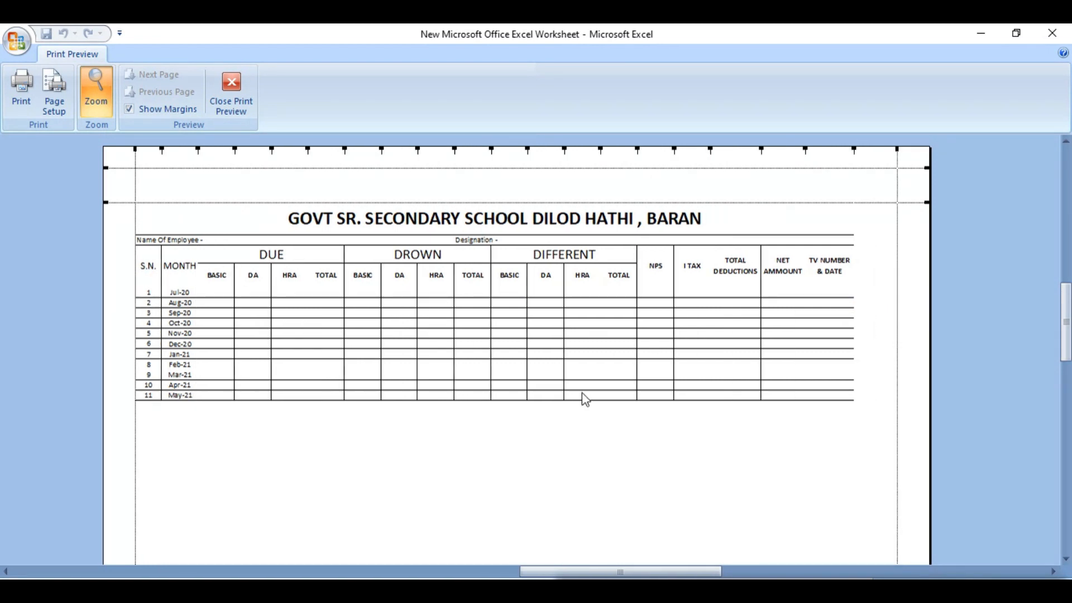
click(245, 101)
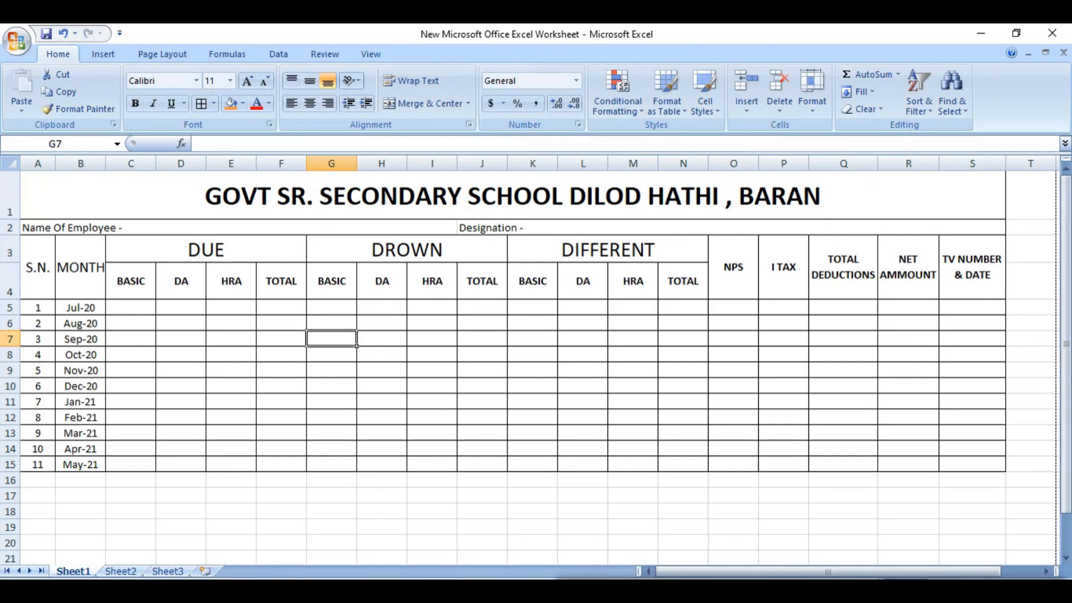
click(128, 312)
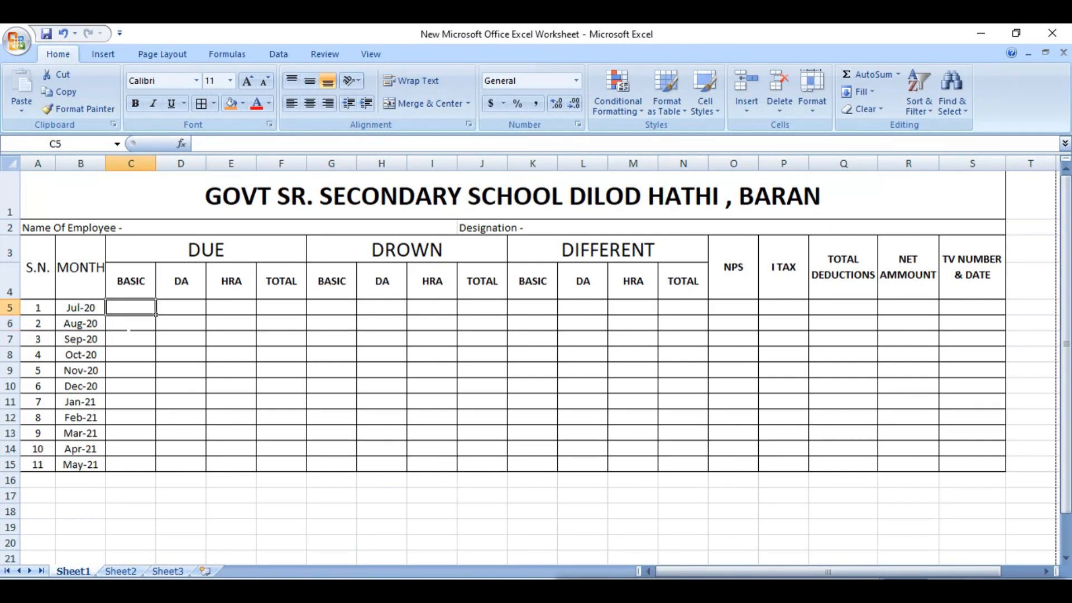
click(202, 304)
click(249, 304)
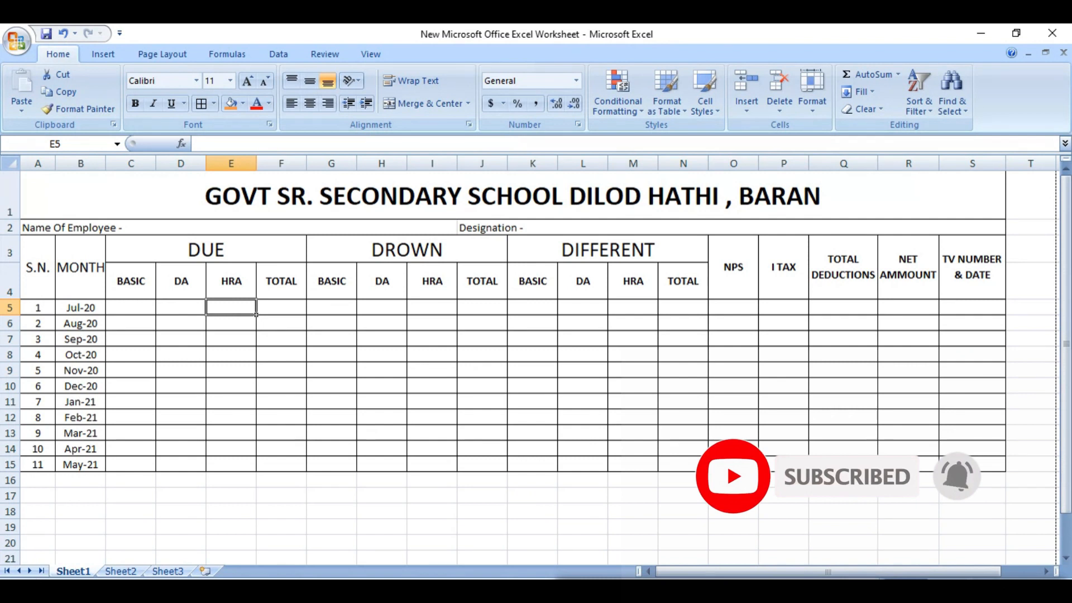
Make the Name Of Employee and Designation labels in row 2 bold.
click(98, 228)
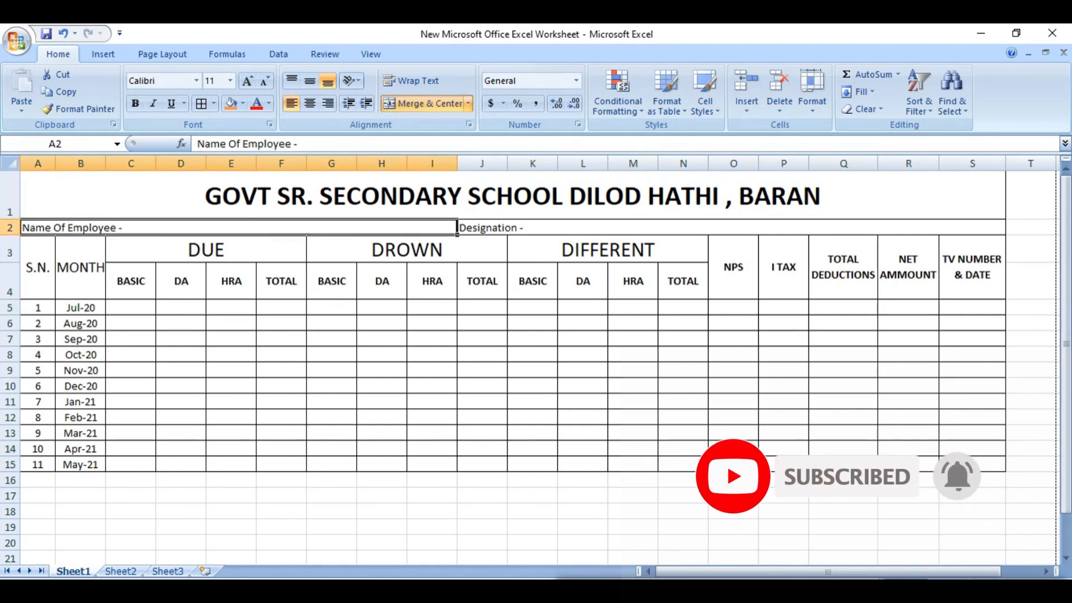
click(135, 103)
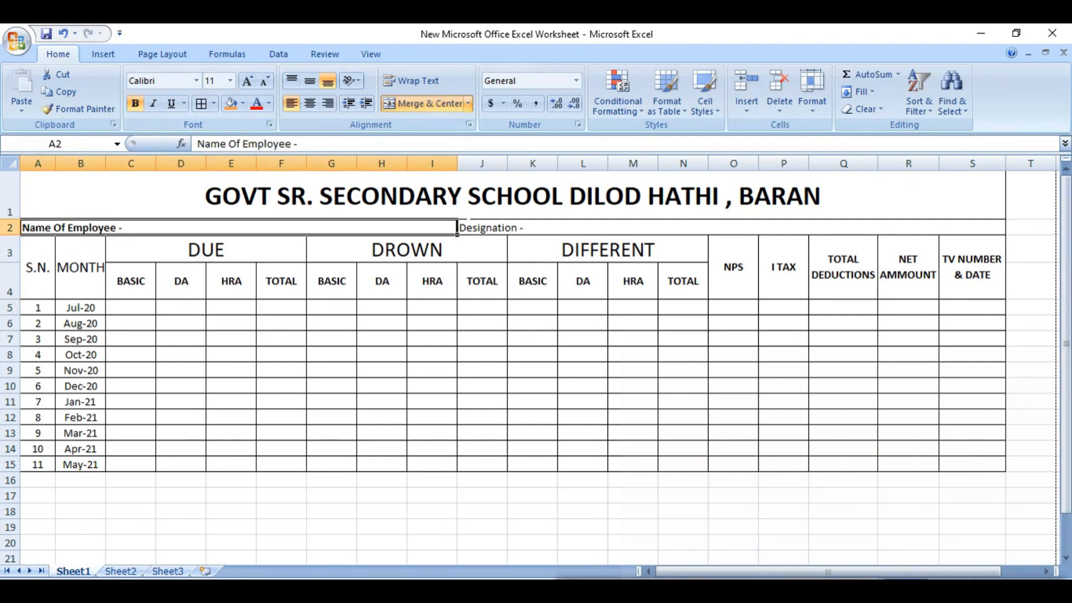
click(473, 227)
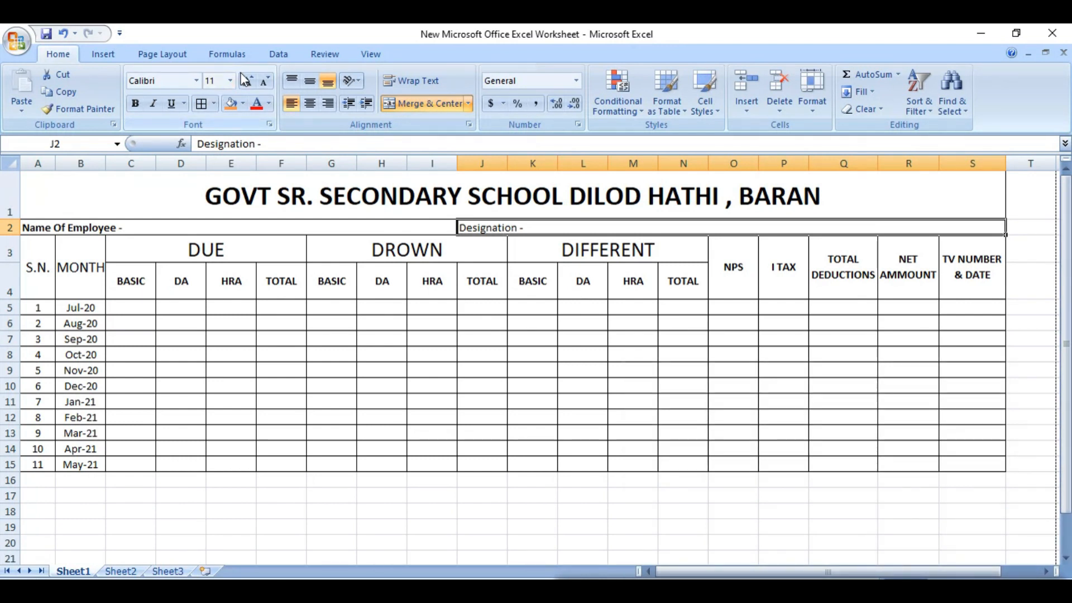
click(134, 104)
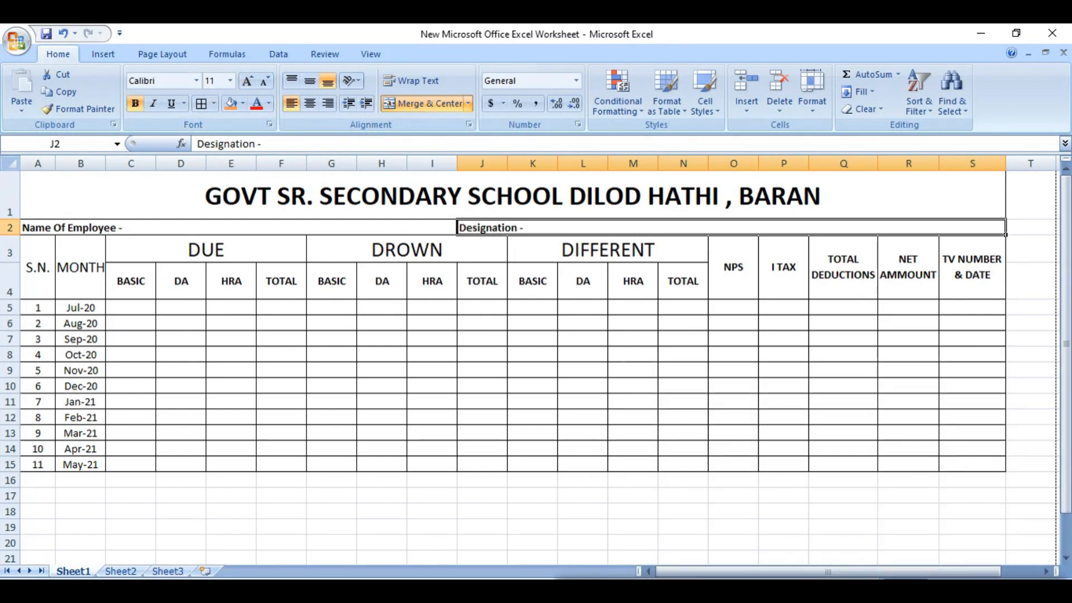
Make row 2 about twice as tall and middle-align its Name Of Employee and Designation cells vertically.
drag(10, 235, 10, 253)
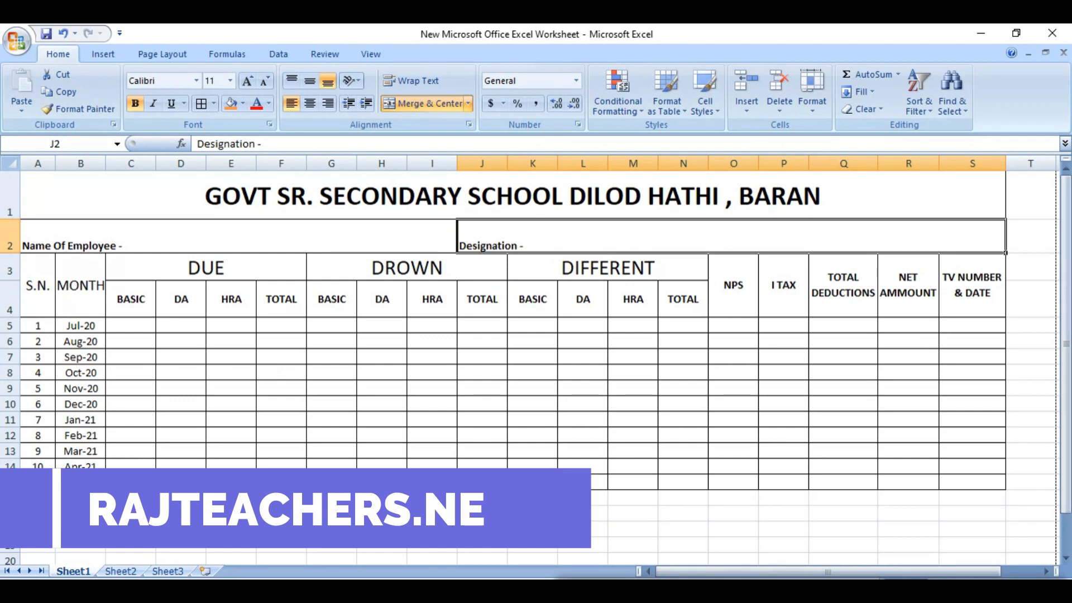
click(114, 245)
drag(113, 244, 513, 239)
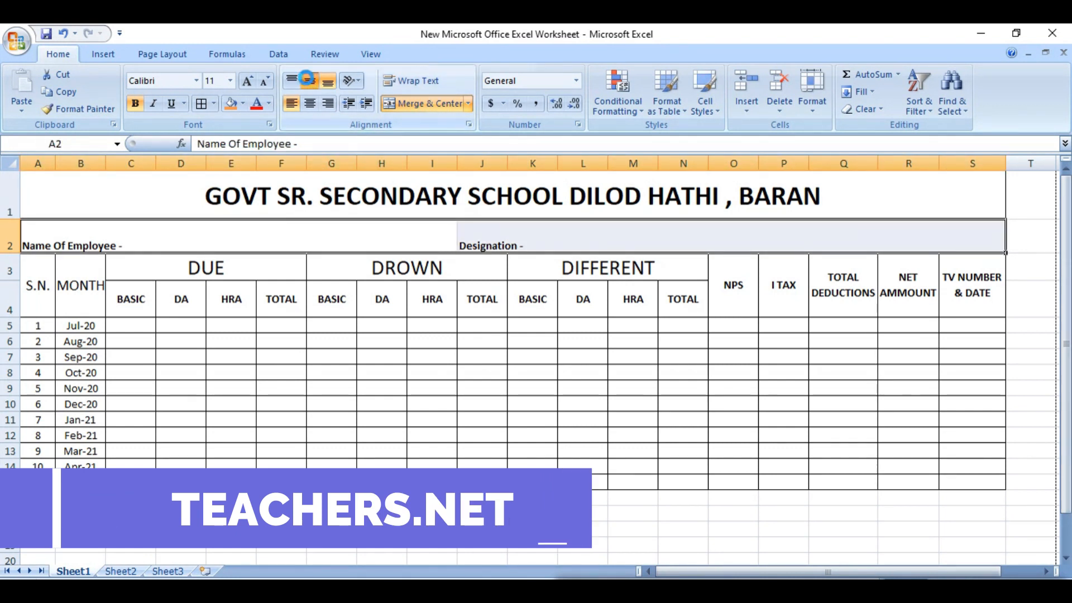
Vertically centre the Name Of Employee and Designation cells in row 2.
click(310, 82)
click(329, 238)
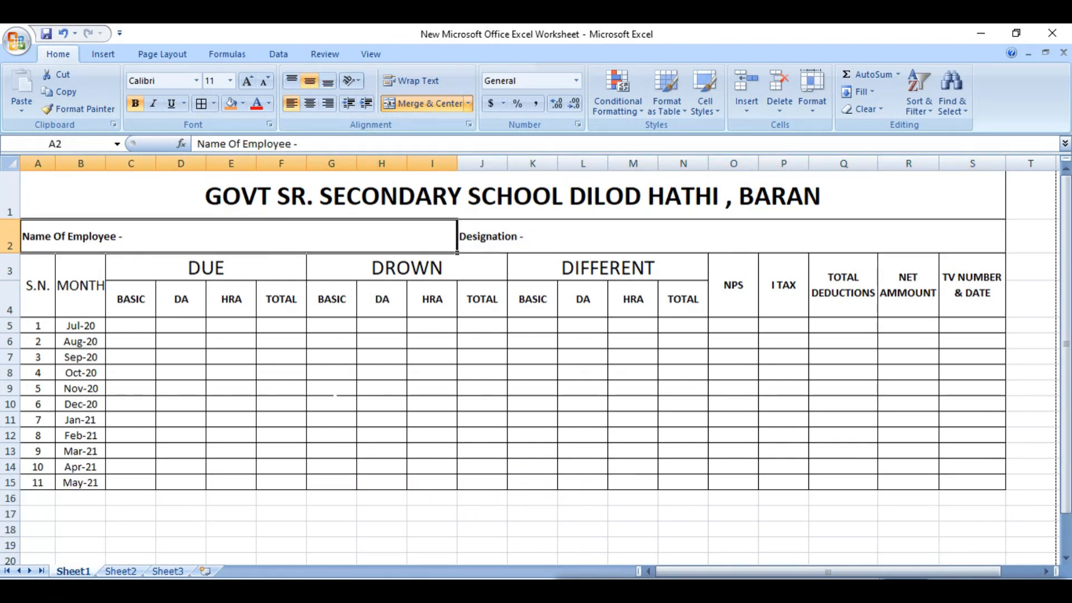
click(333, 391)
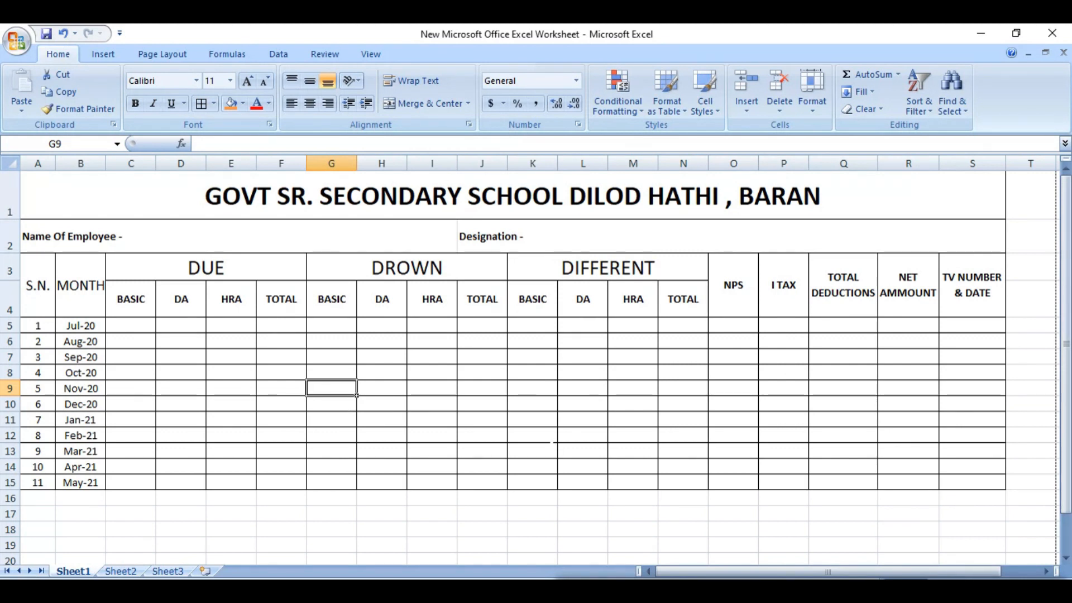
Enter the Jul-20 basic pay as 45600 under DUE and 44300 under DROWN.
click(134, 326)
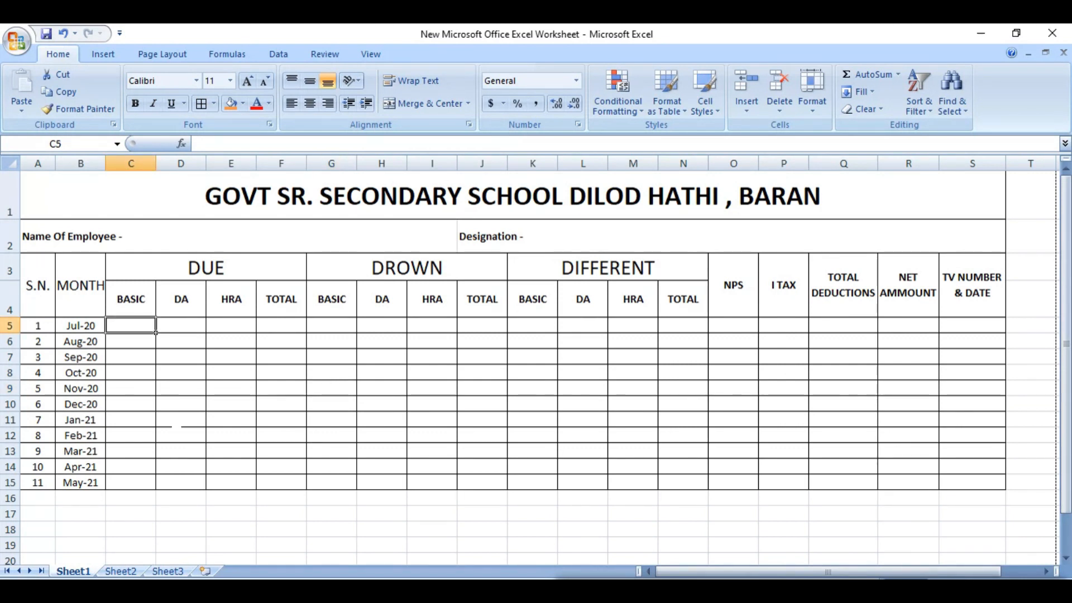
text(45600)
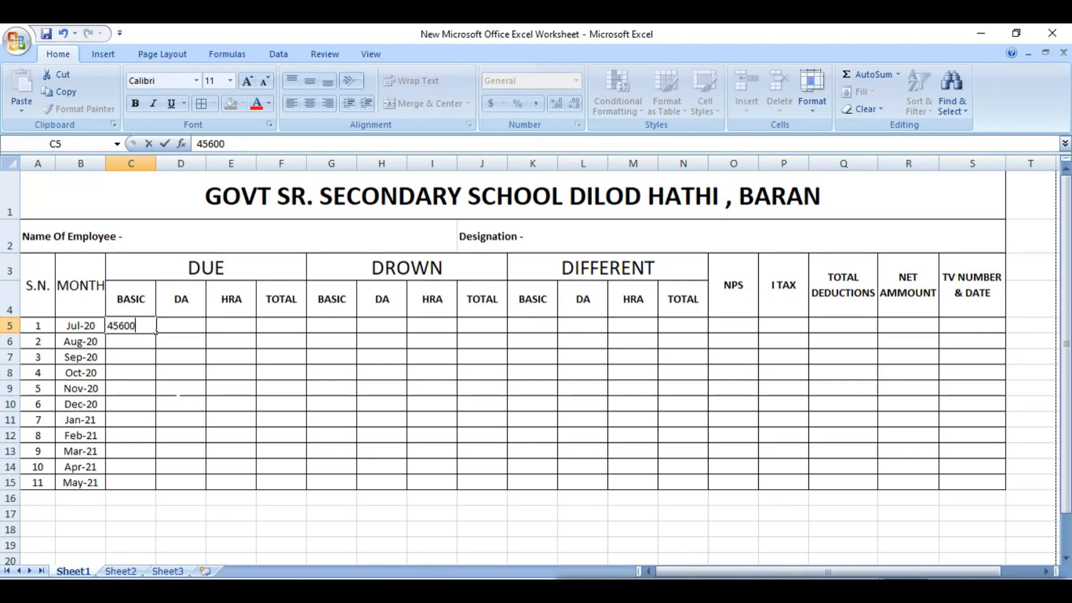
click(180, 404)
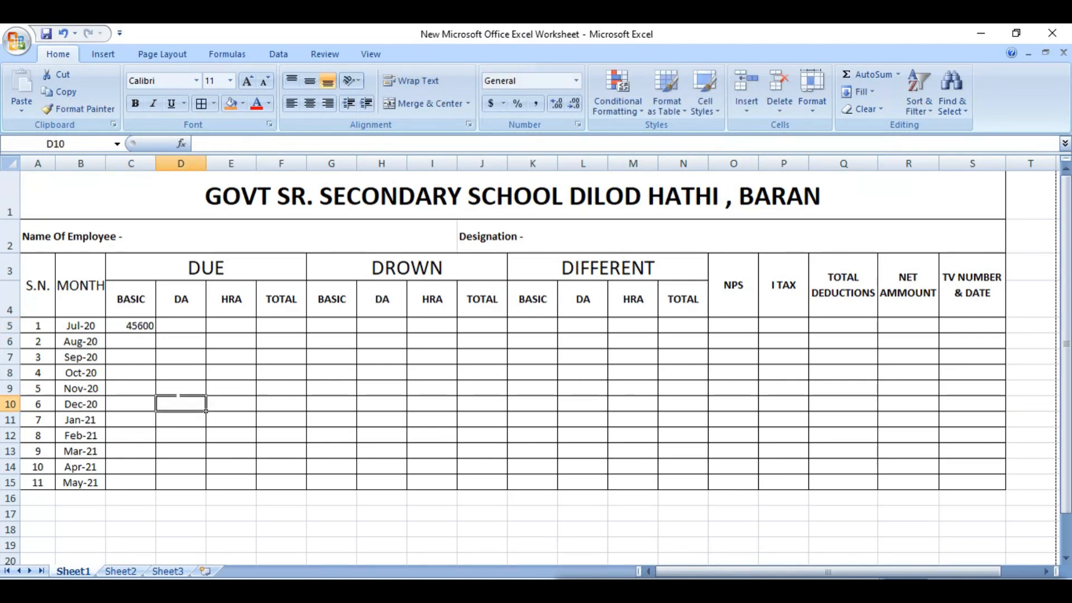
click(180, 326)
click(239, 327)
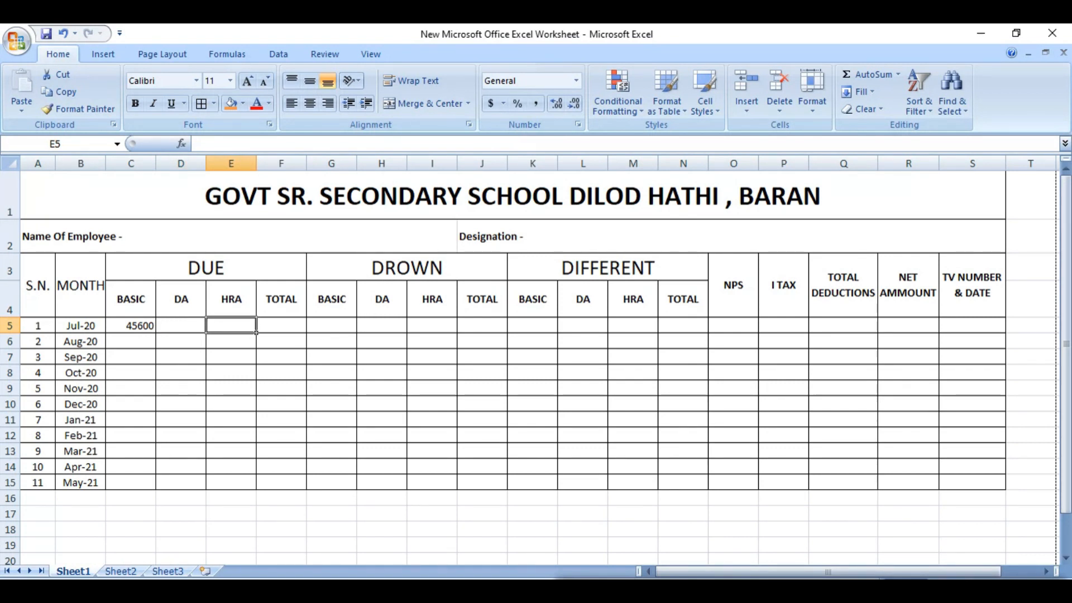
click(328, 329)
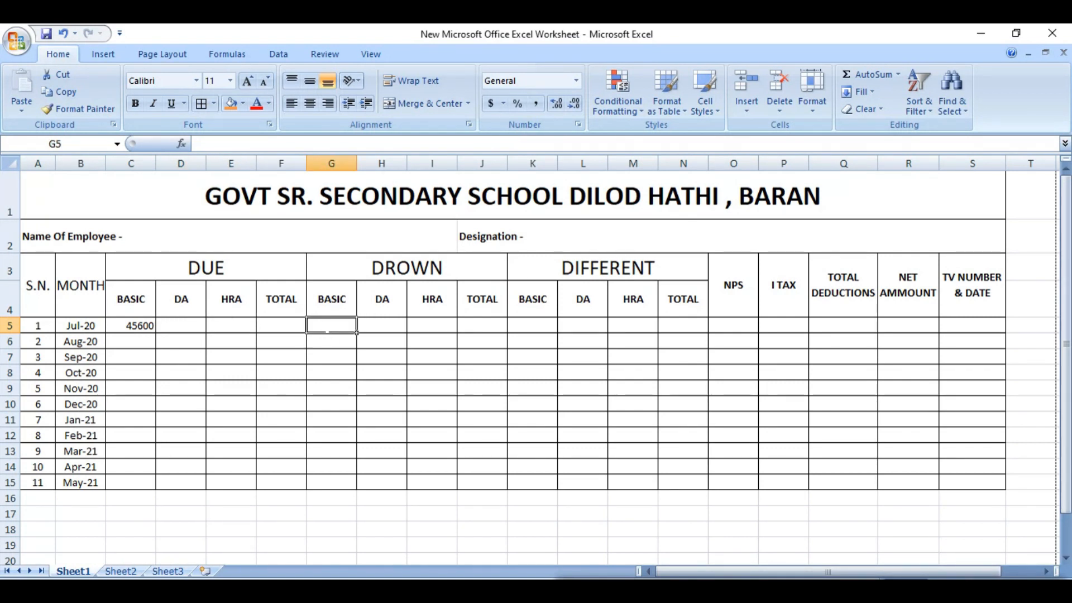
text(44300)
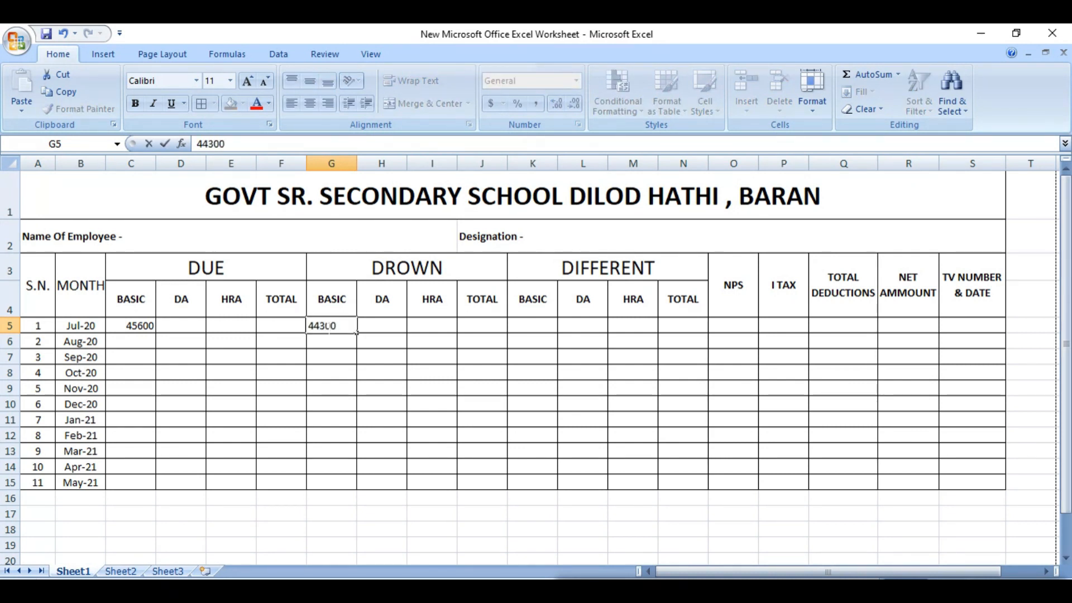
key(Return)
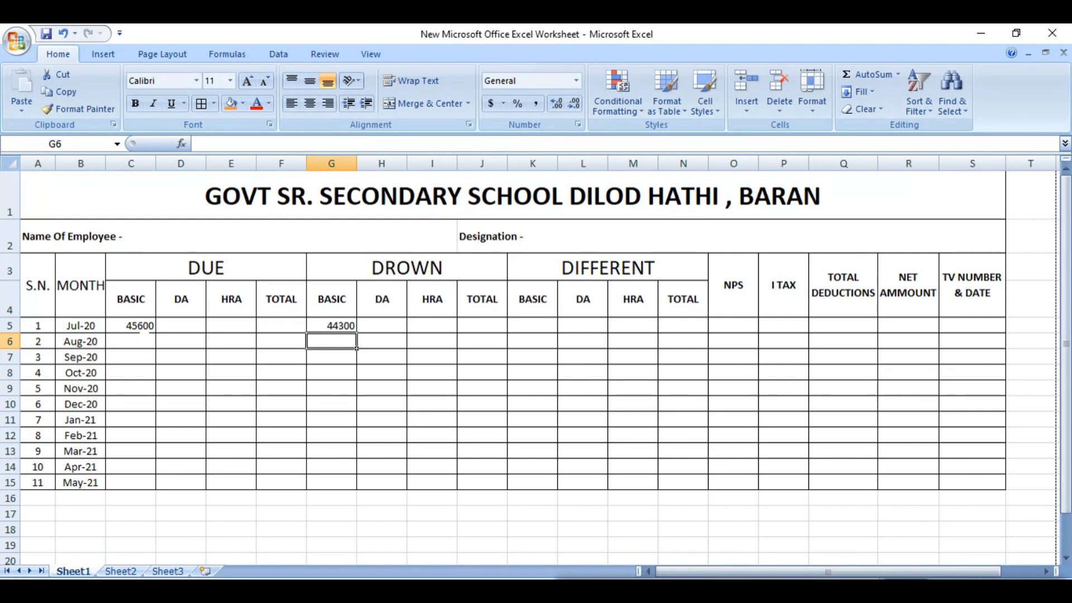
Align the data cells C5:S15 to the top and left.
mouse_move(140, 325)
mouse_down()
mouse_move(910, 326)
mouse_move(970, 438)
mouse_move(972, 483)
mouse_up()
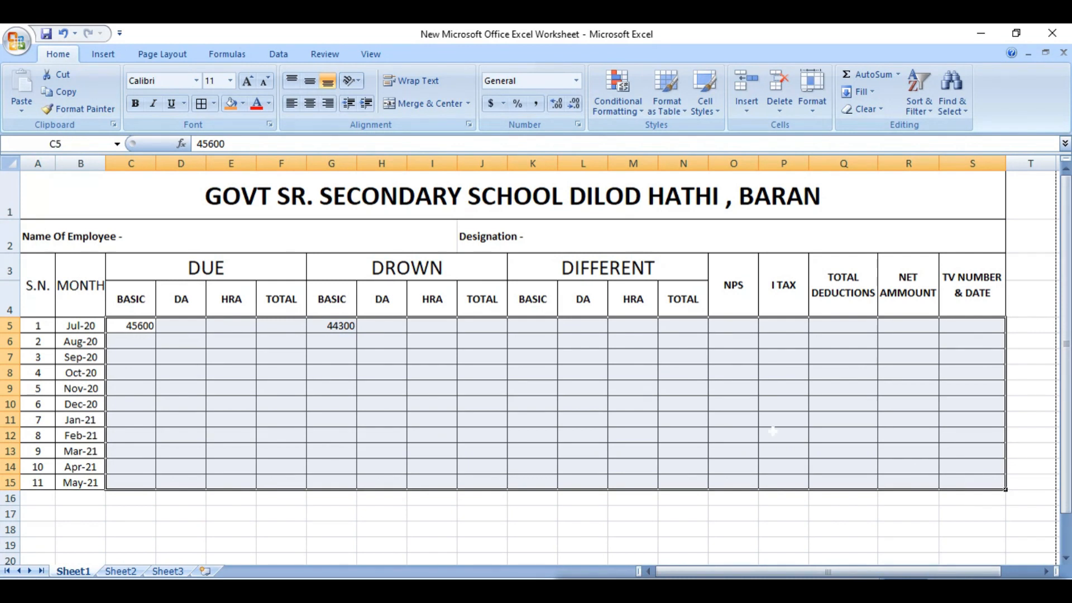
click(291, 81)
click(291, 103)
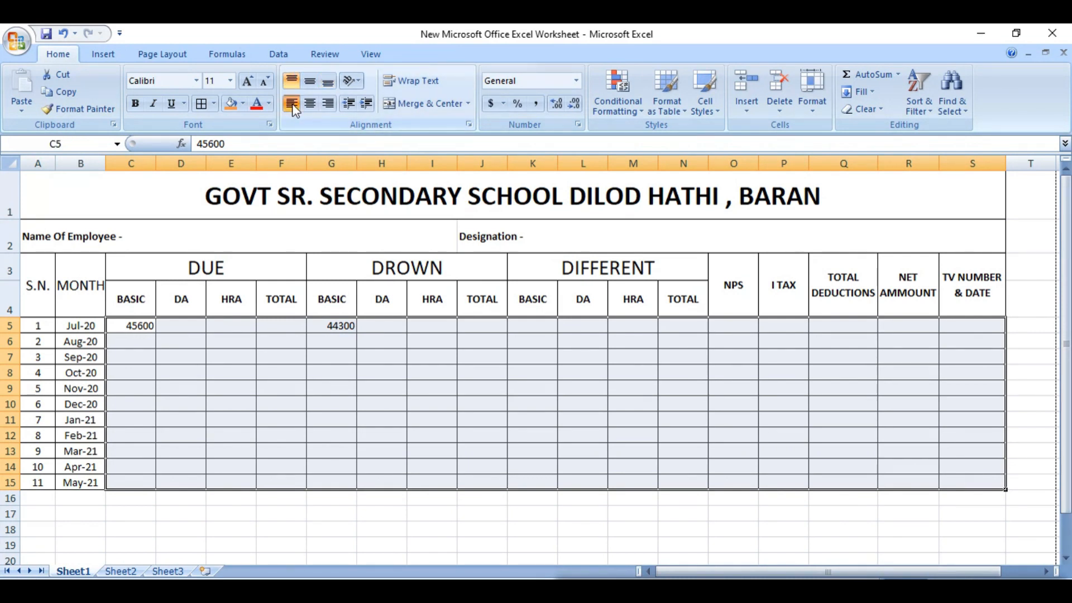
click(281, 356)
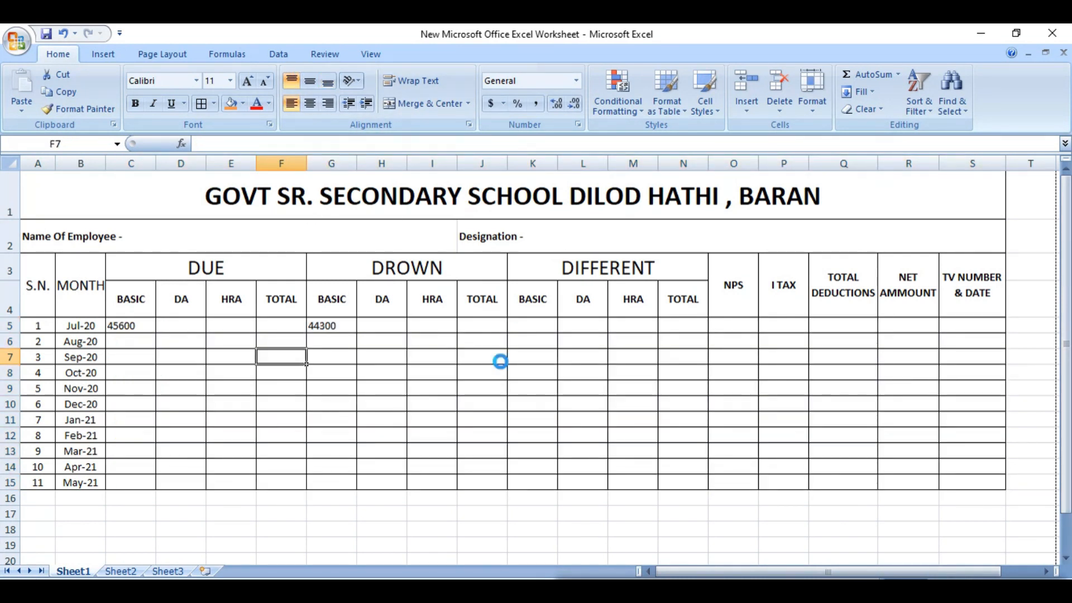
Switch to Chrome, open the DA rates in Rajasthan post from the search results and examine its table of DA rates by effective date.
click(186, 329)
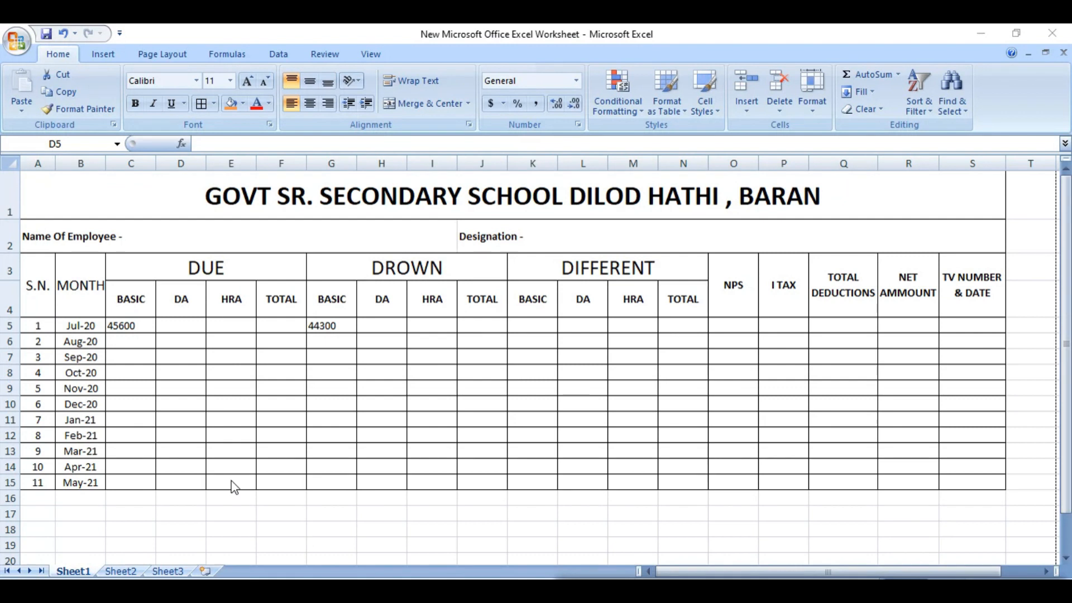
click(189, 332)
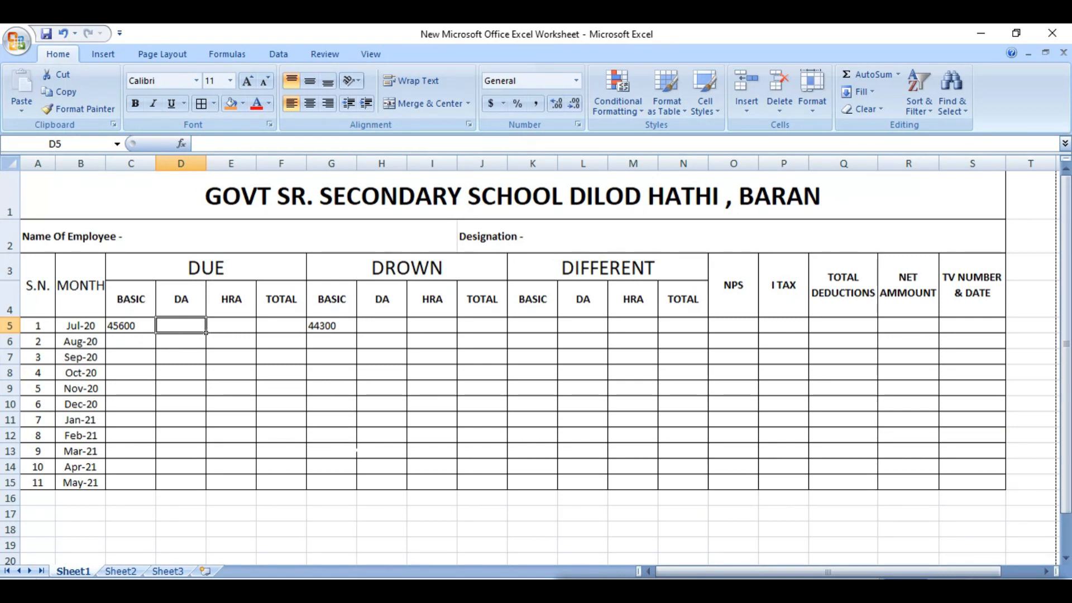
key(alt+Tab)
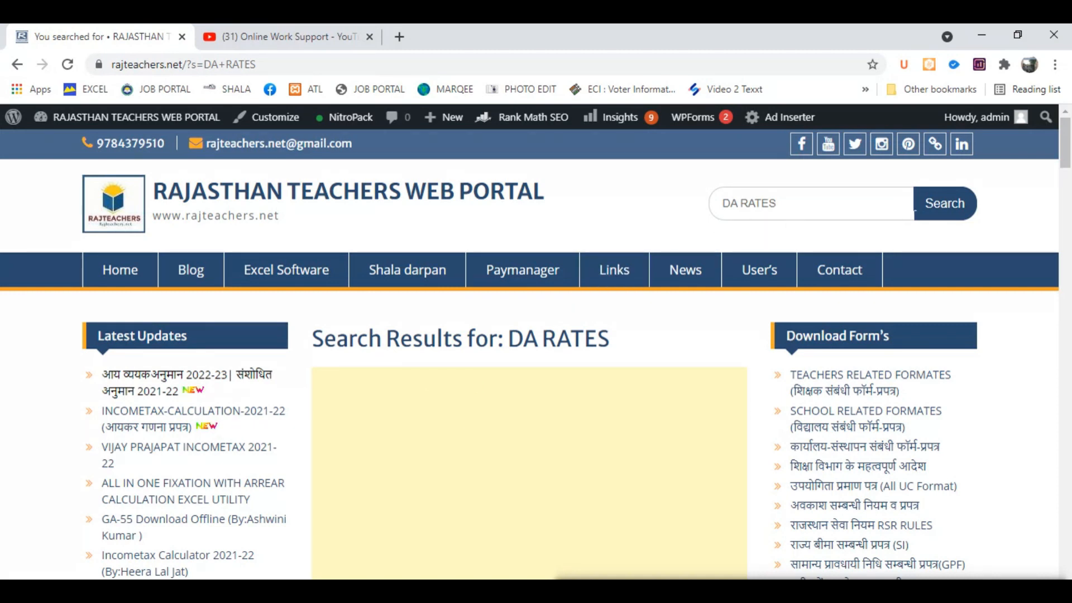
scroll(720, 304, down, 5)
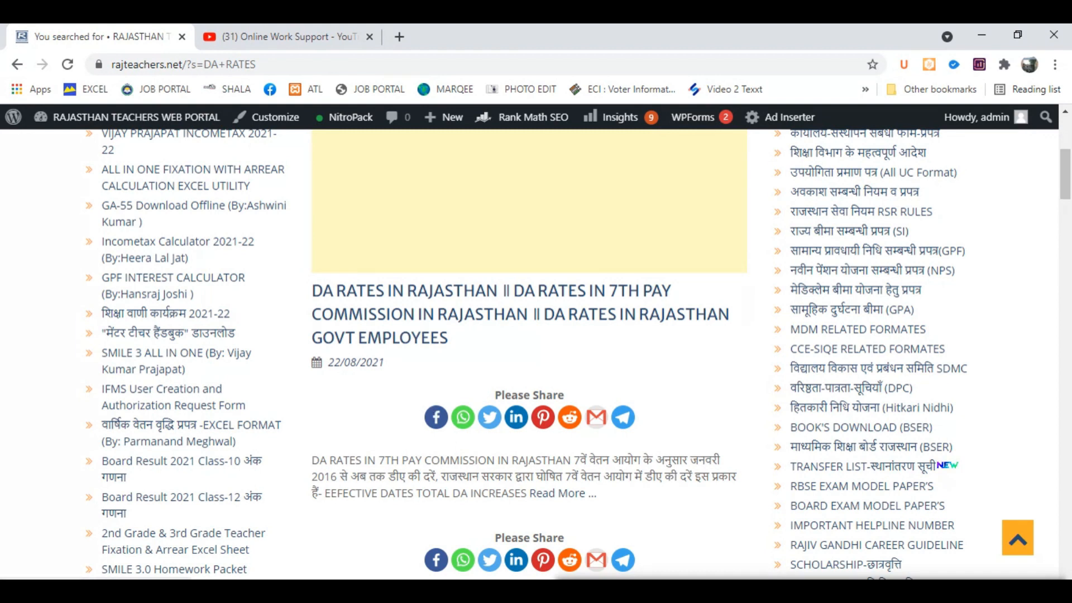
click(424, 321)
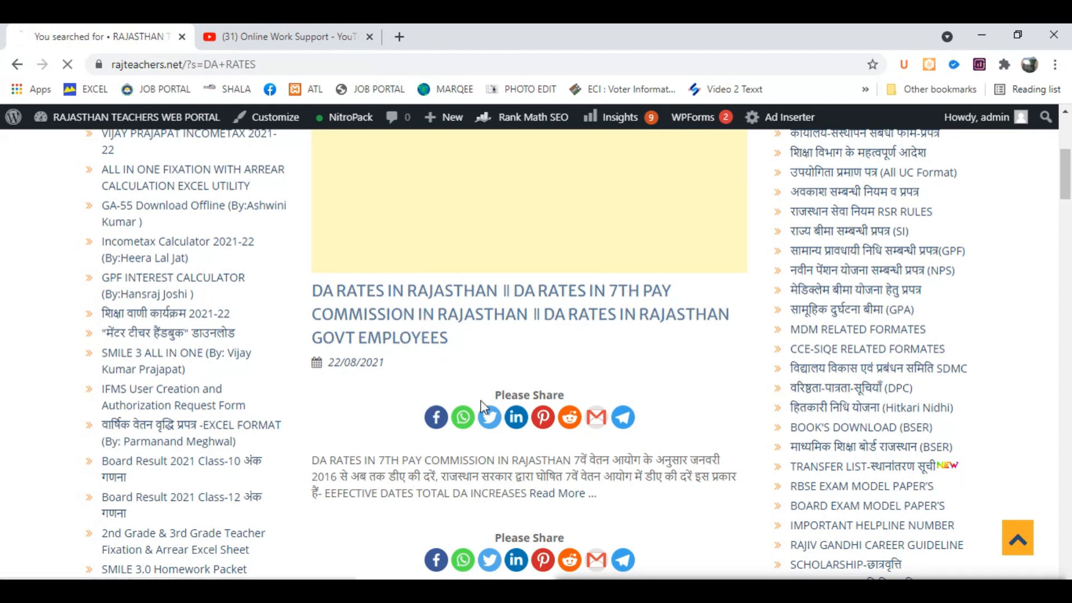
scroll(575, 418, down, 3)
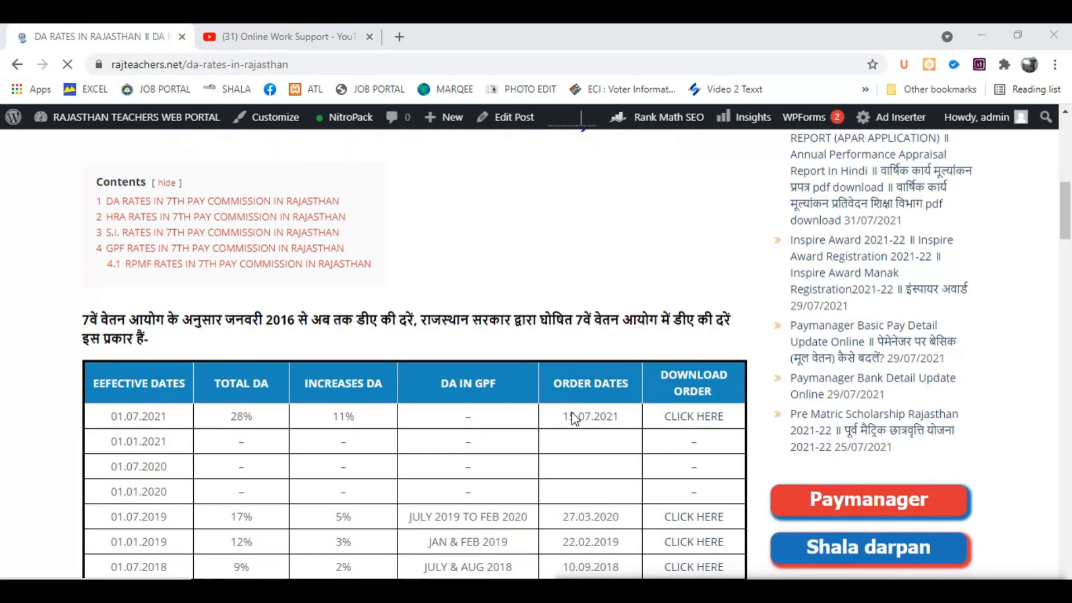
scroll(423, 327, down, 1)
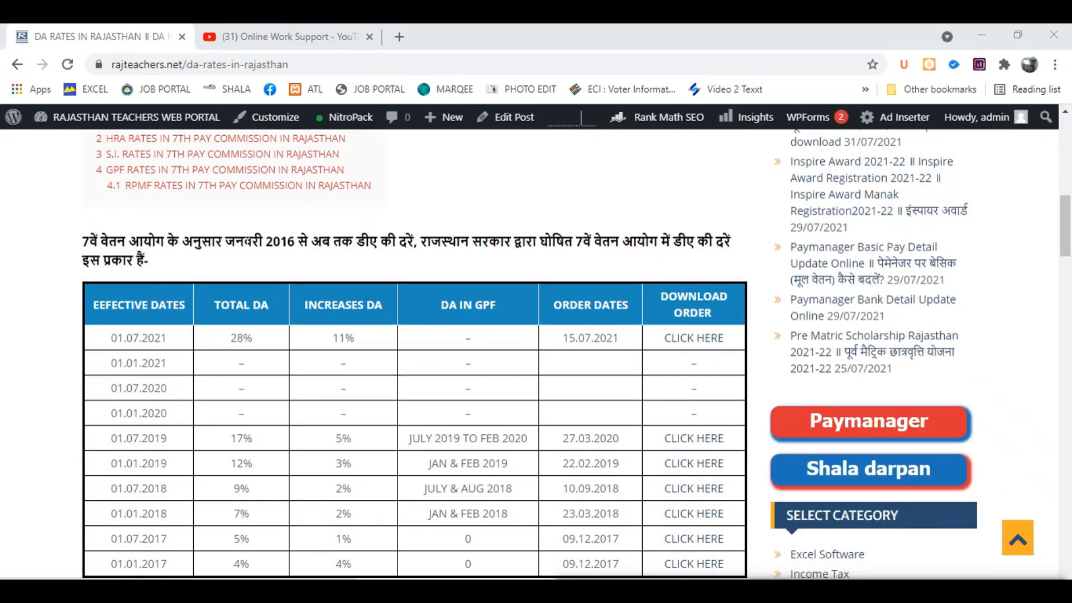
scroll(299, 287, down, 1)
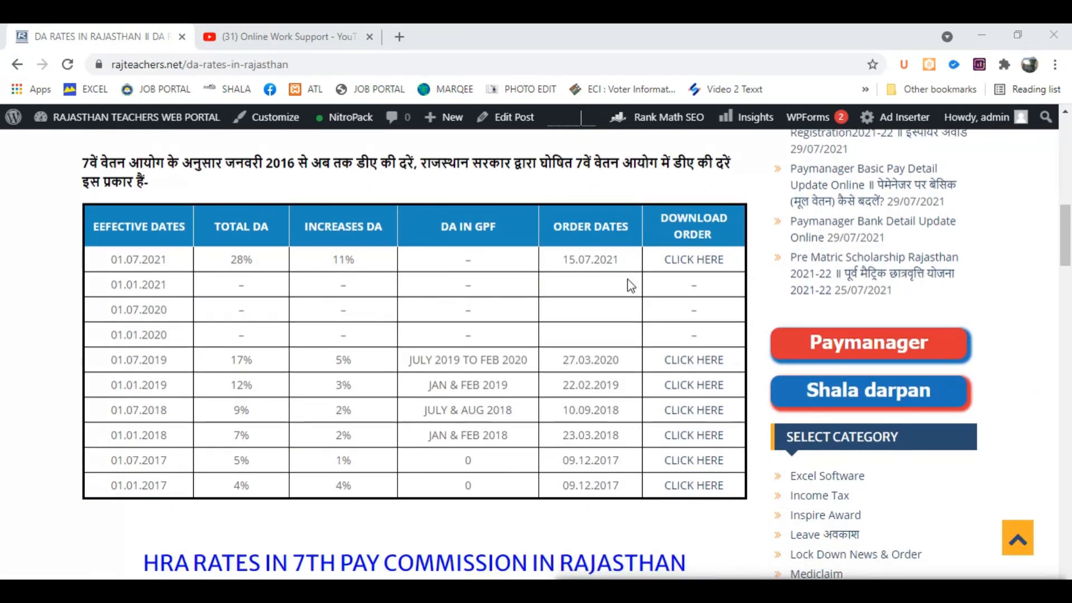
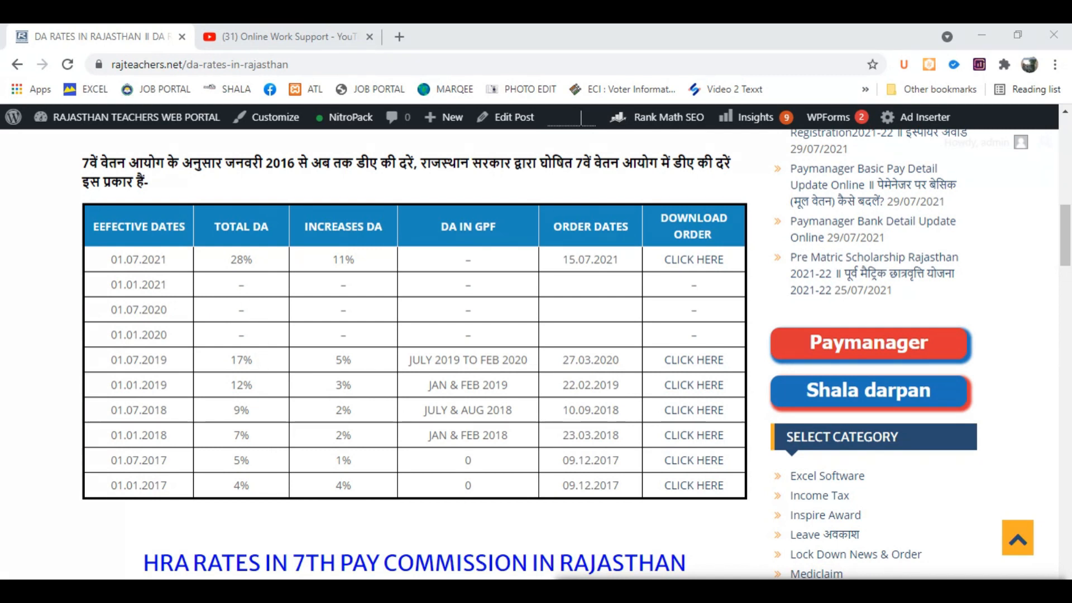
Return to Excel and calculate the Jul-20 DUE DA in D5 with the formula =ROUND(C5*17/100,0).
click(485, 591)
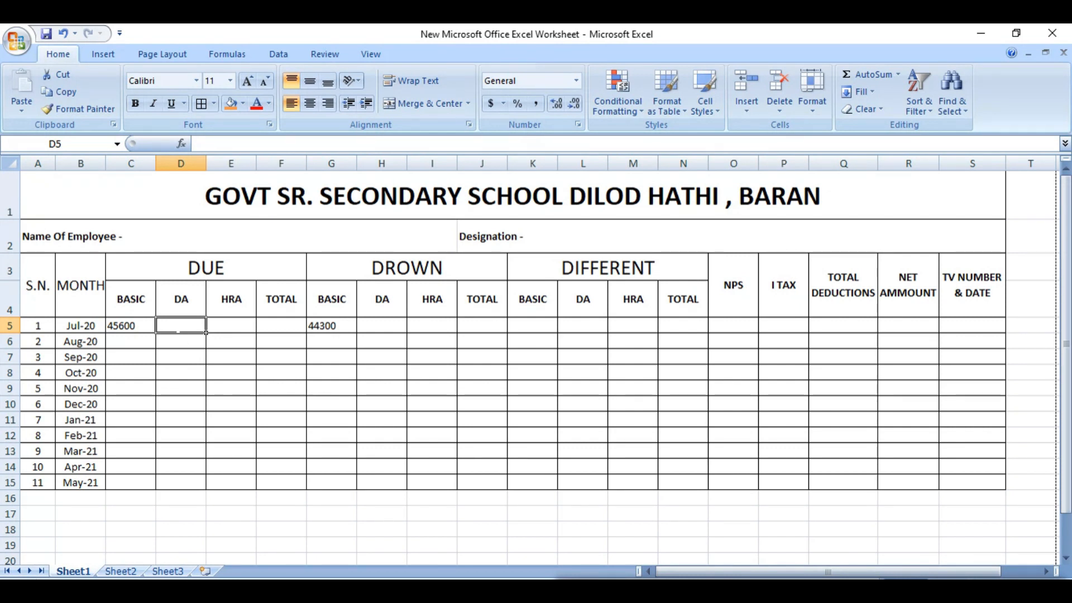
text(=)
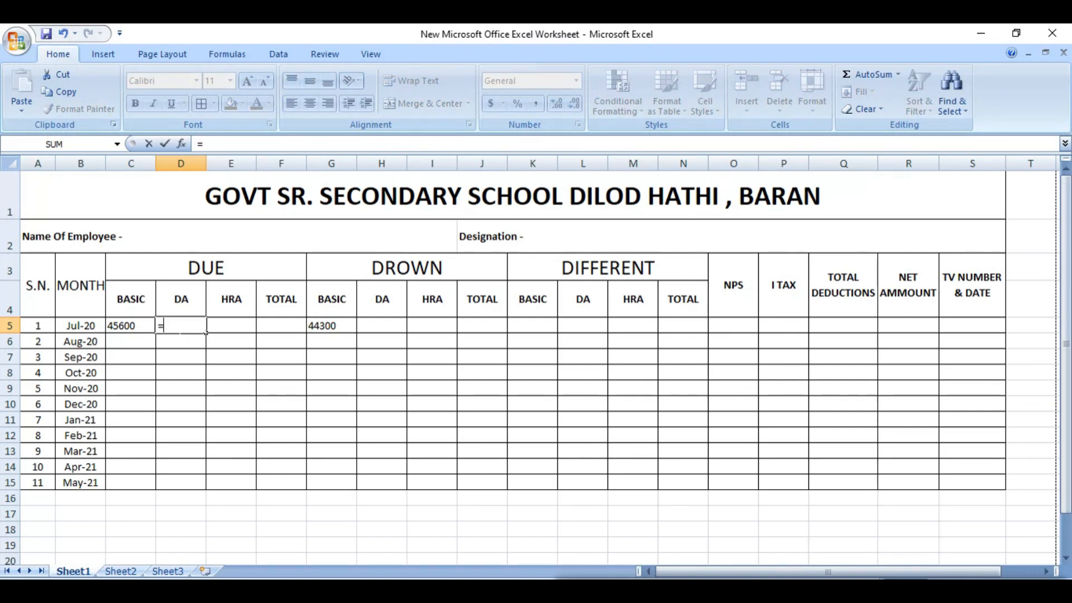
text(ROUND)
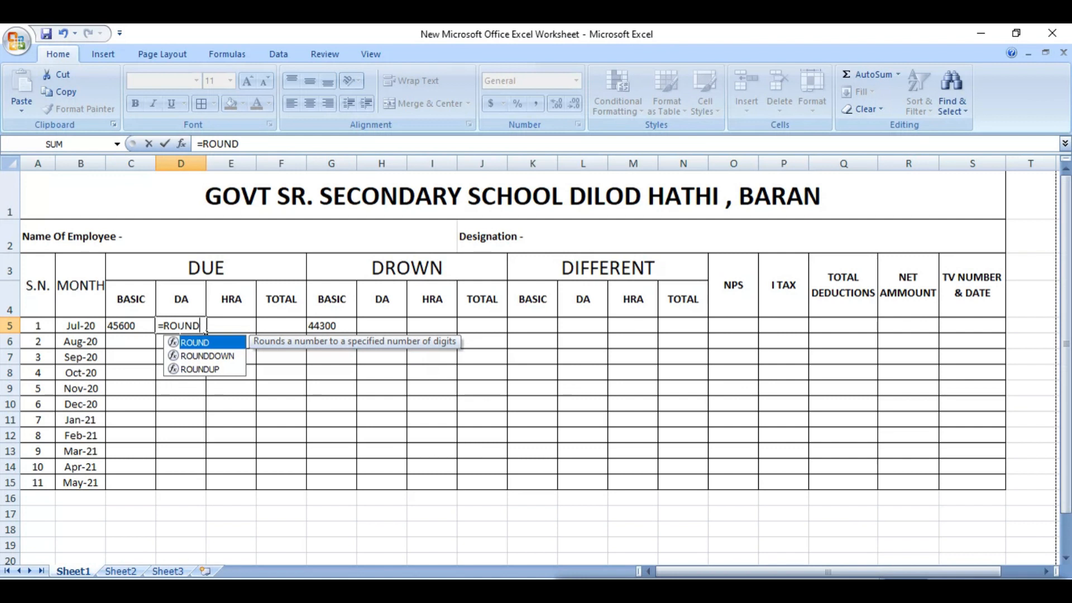
text(()
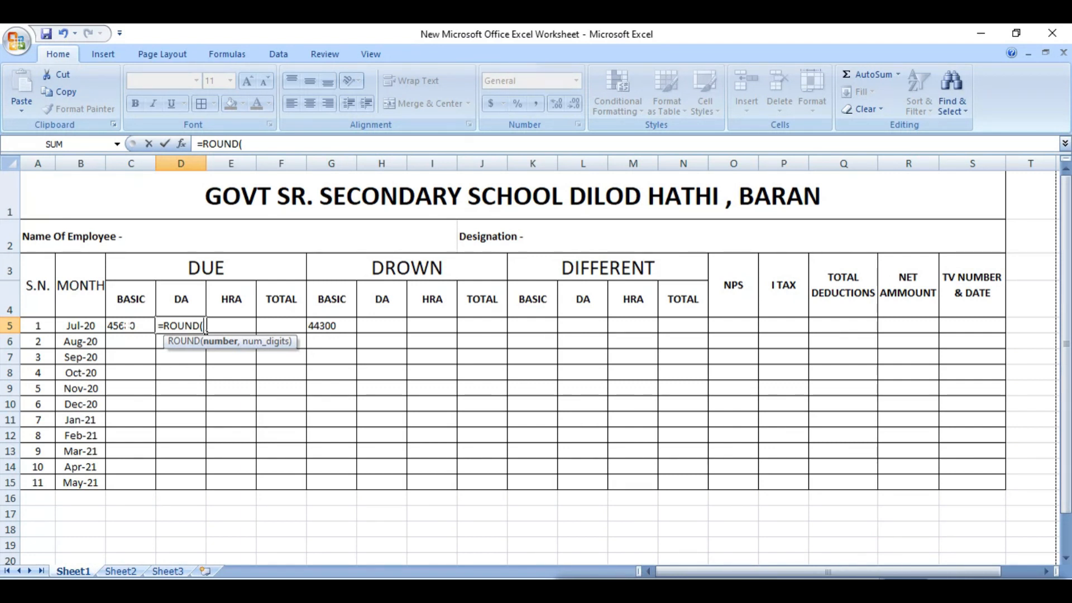
key(Left)
text(*)
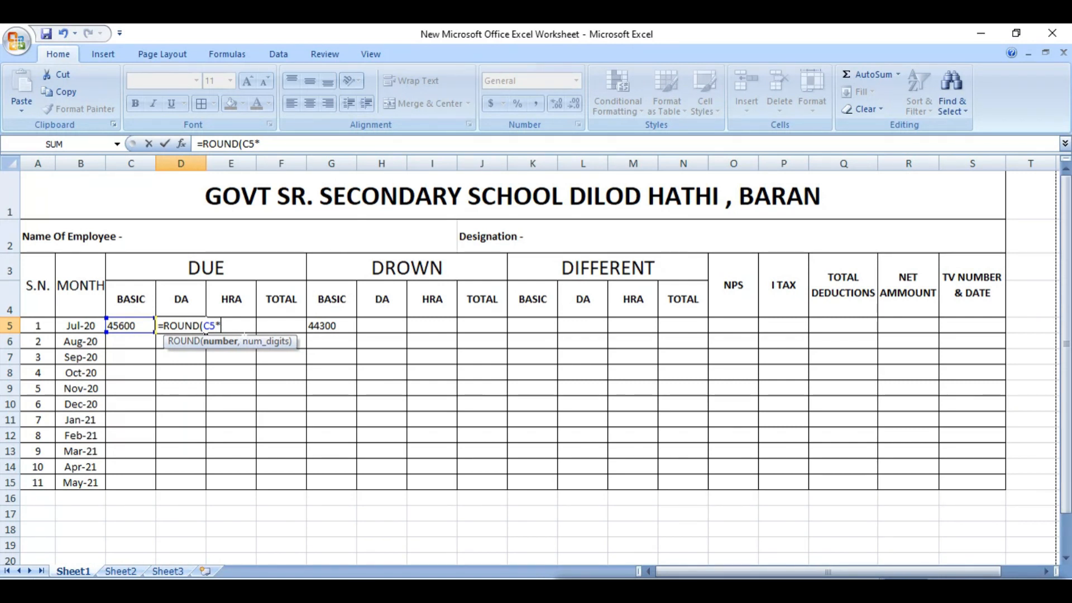
text(17/100,0)
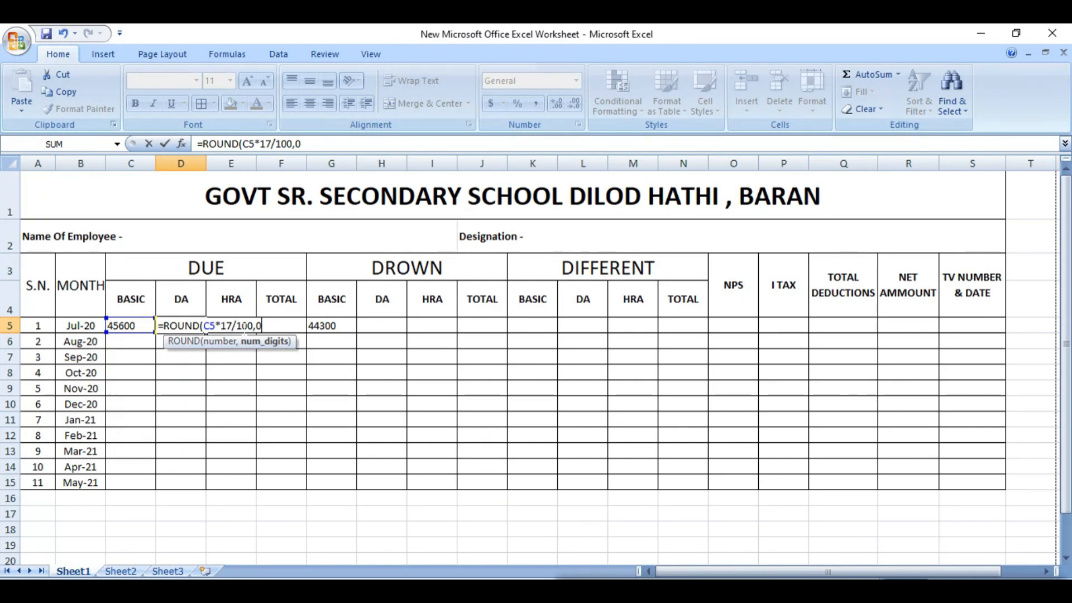
text())
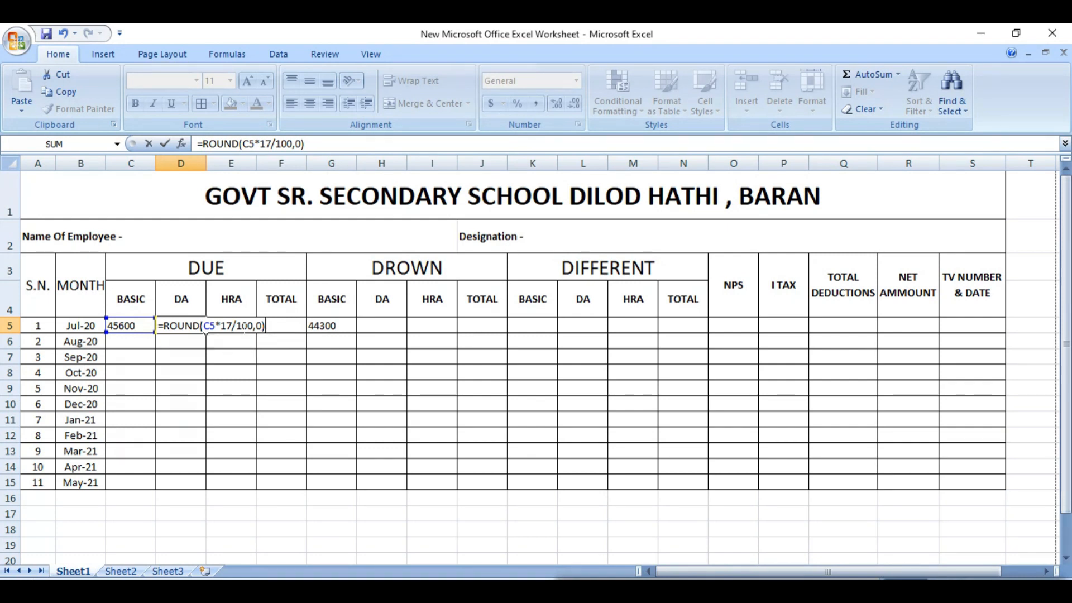
key(Return)
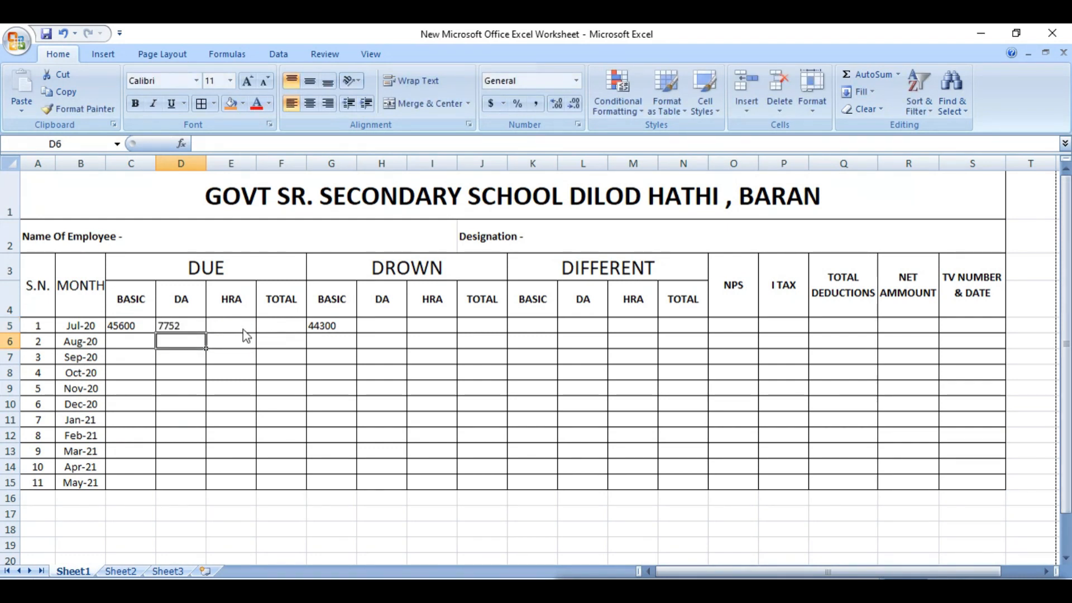
click(179, 327)
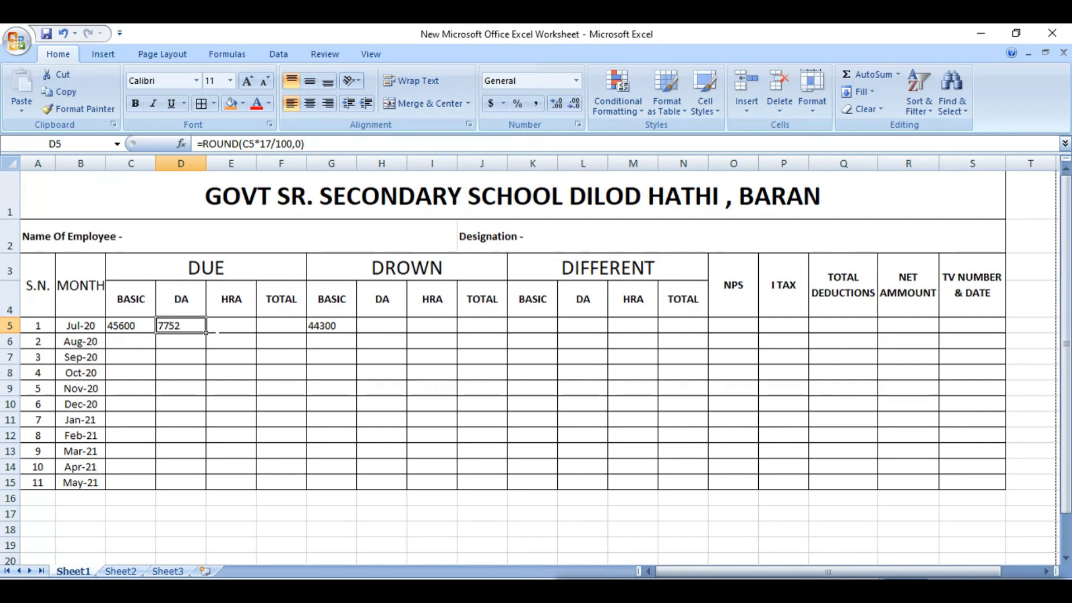
click(227, 331)
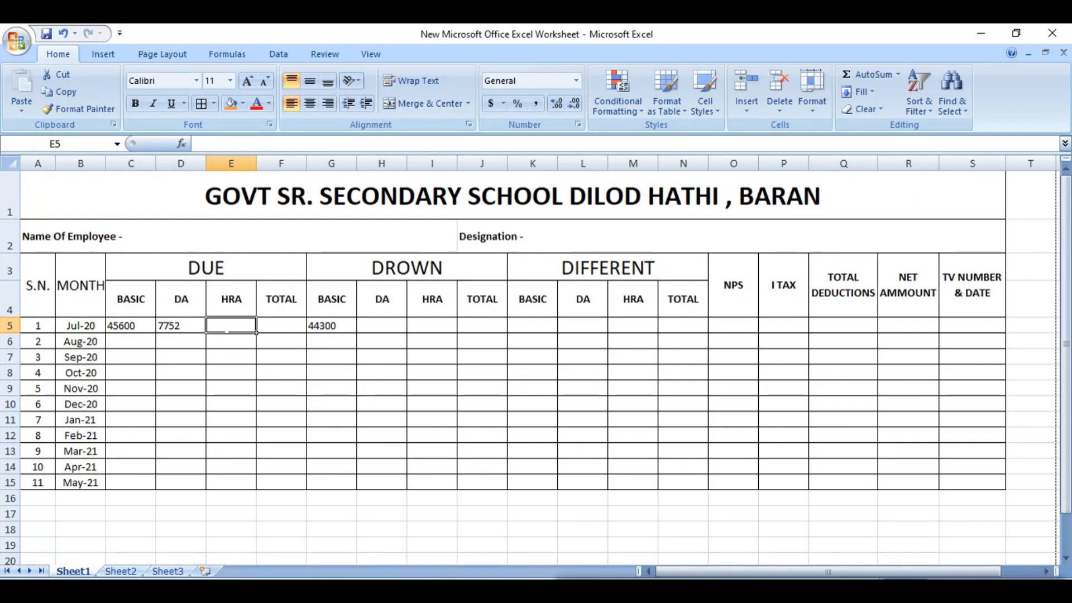
text(=)
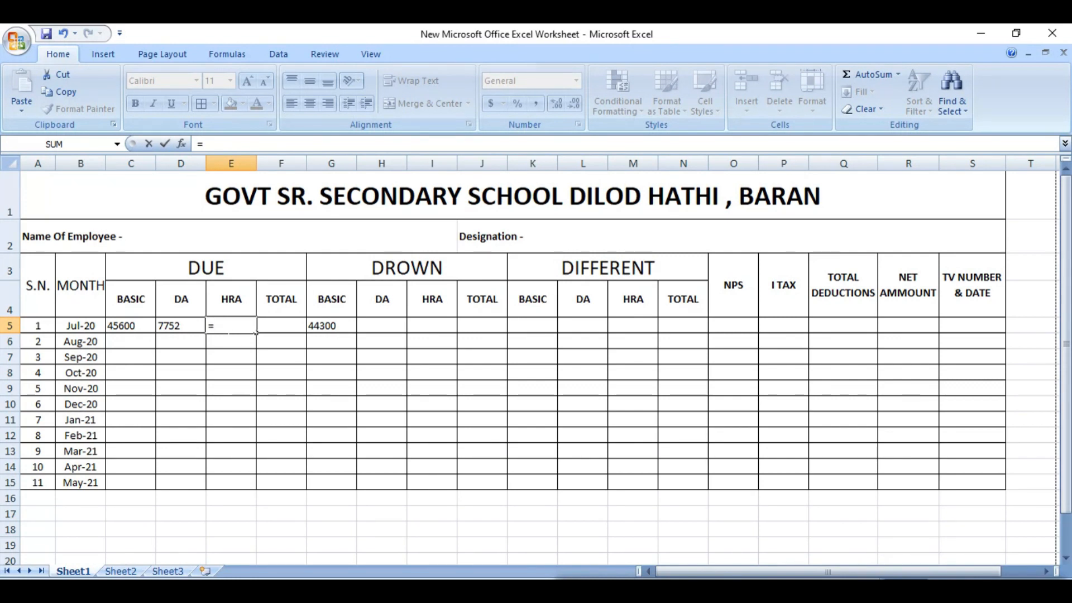
text(ROUND)
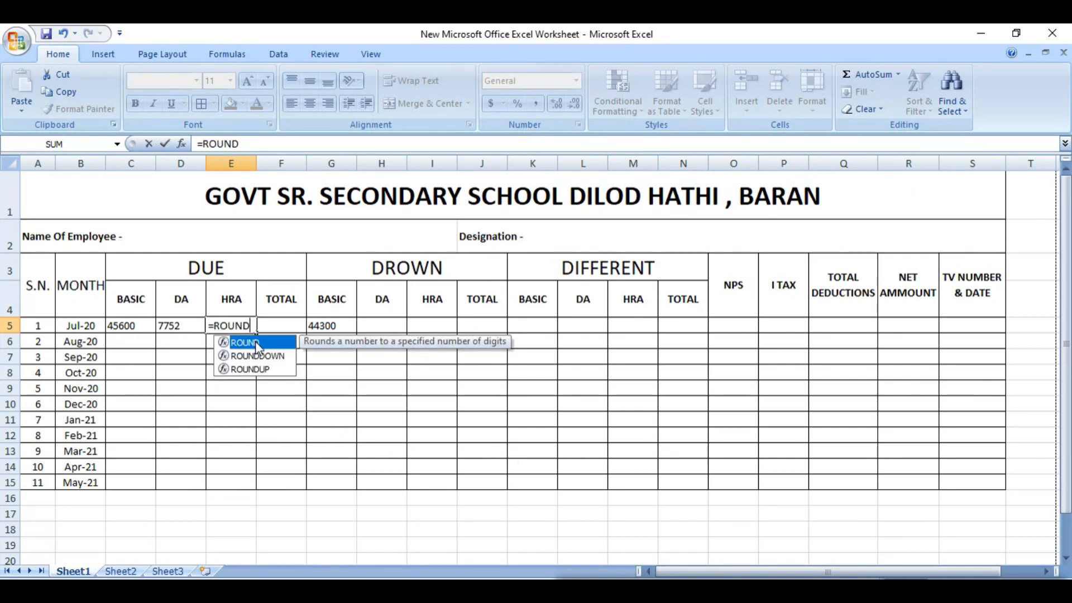
text(()
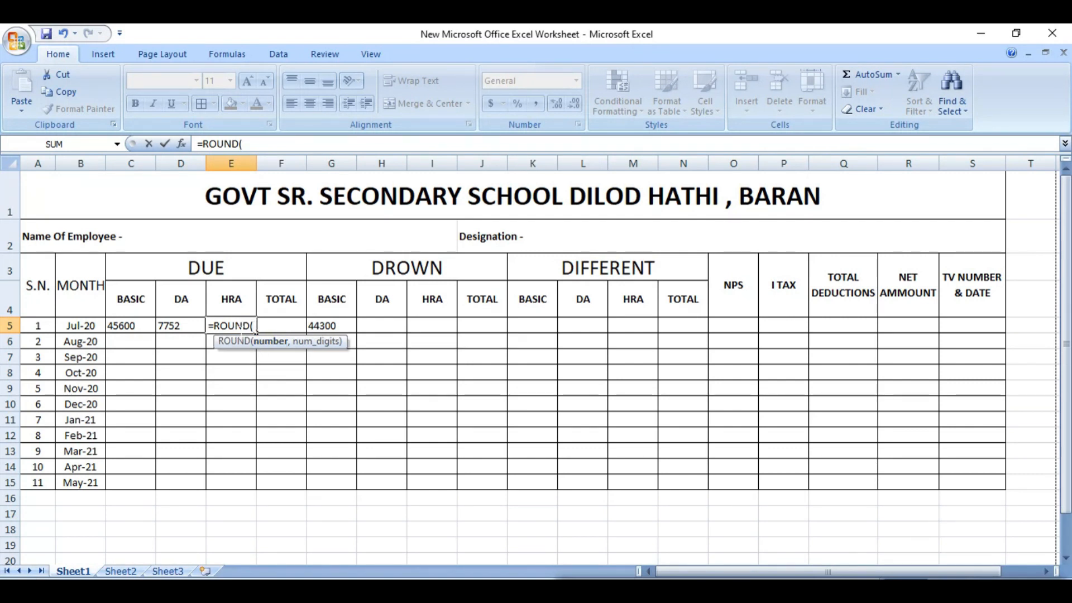
click(132, 325)
text(*)
text(/)
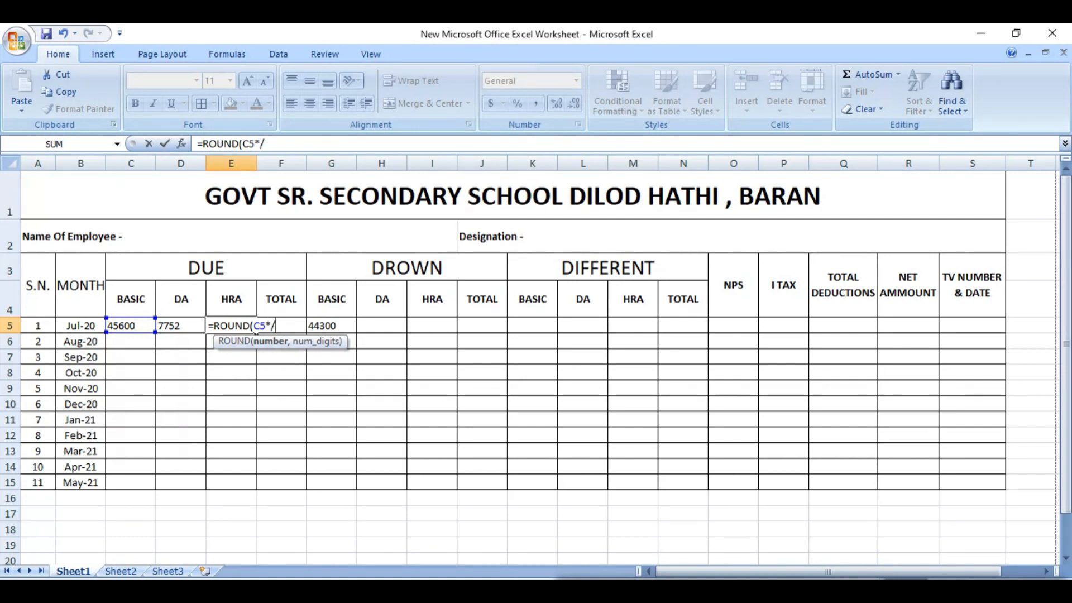
text(100,0))
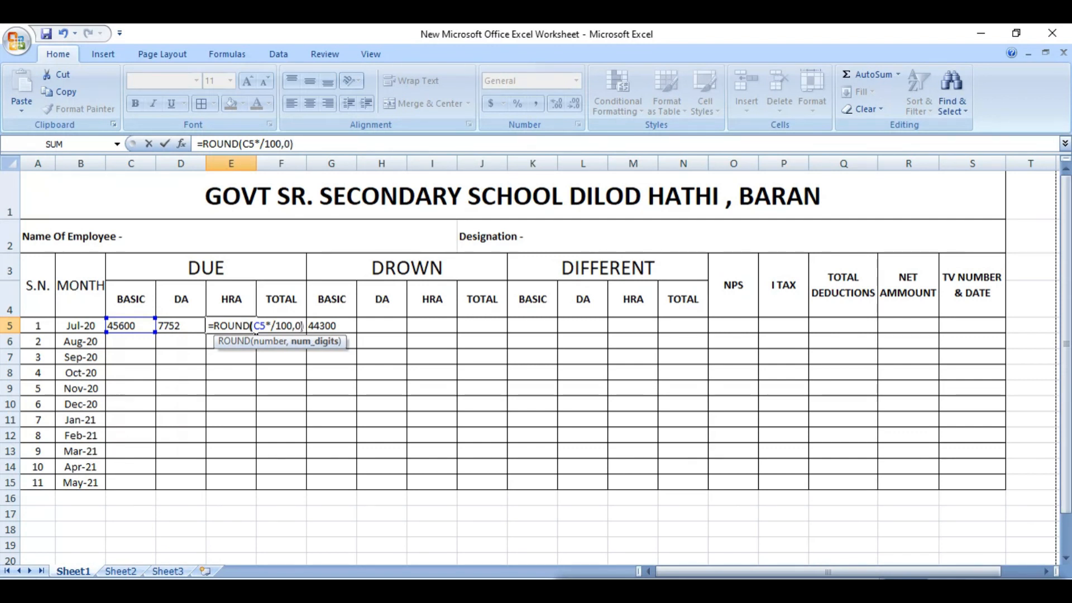
key(Return)
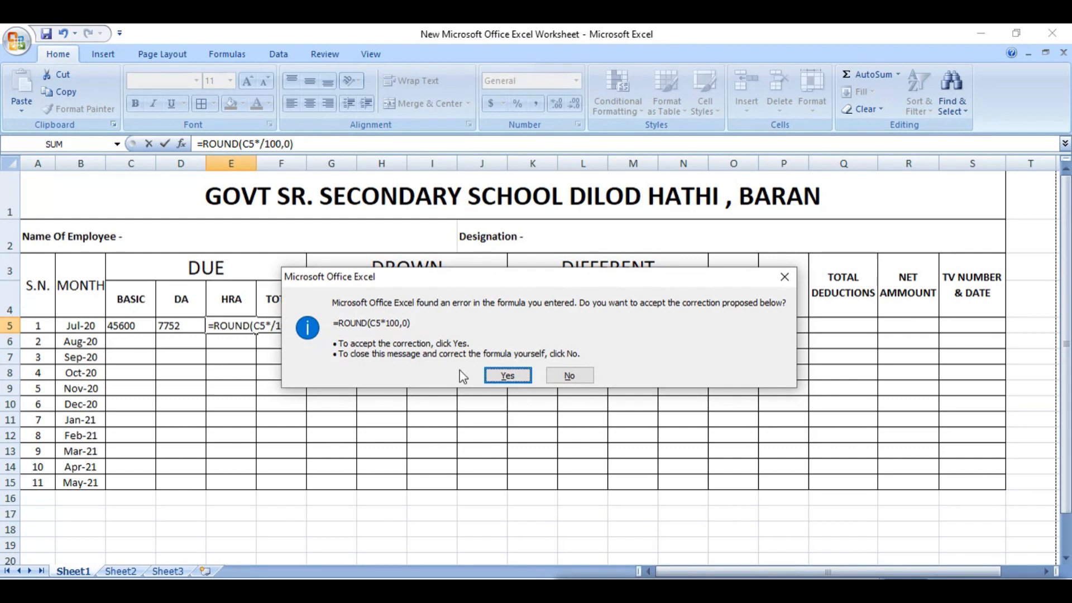
click(511, 375)
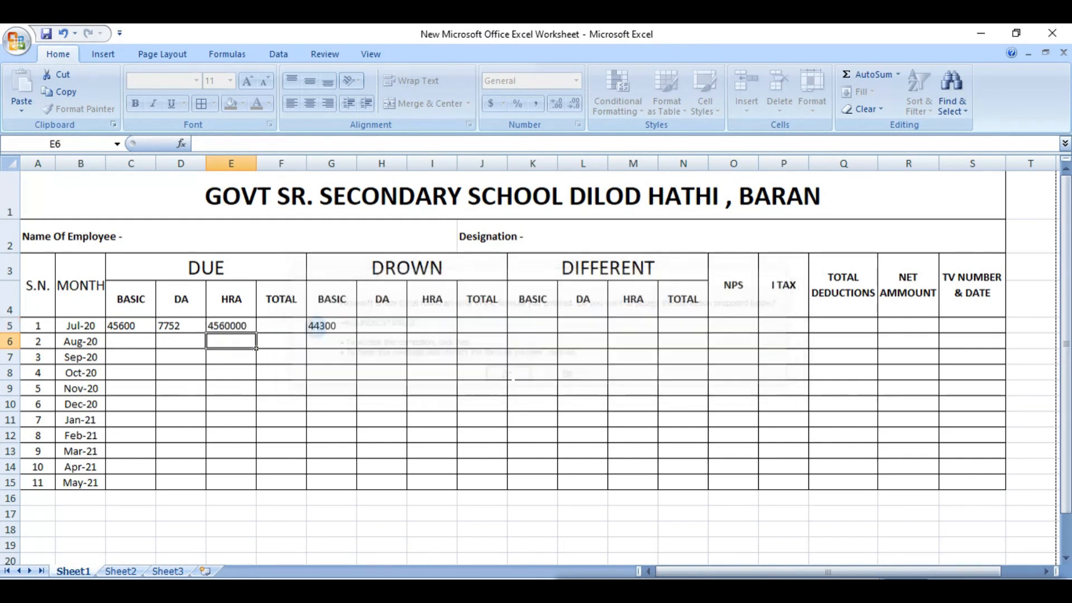
click(243, 327)
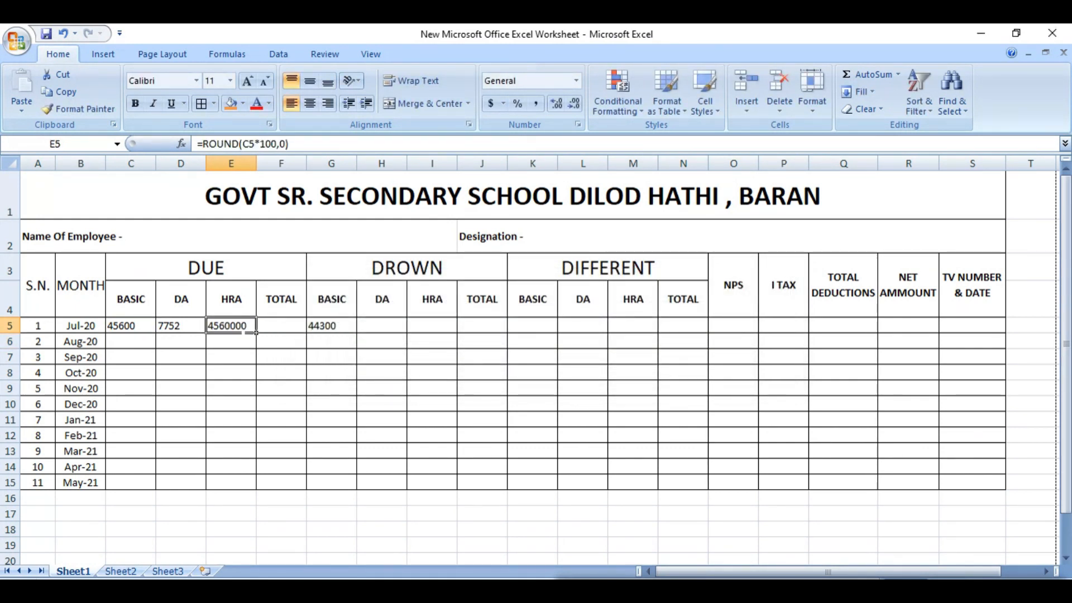
key(Delete)
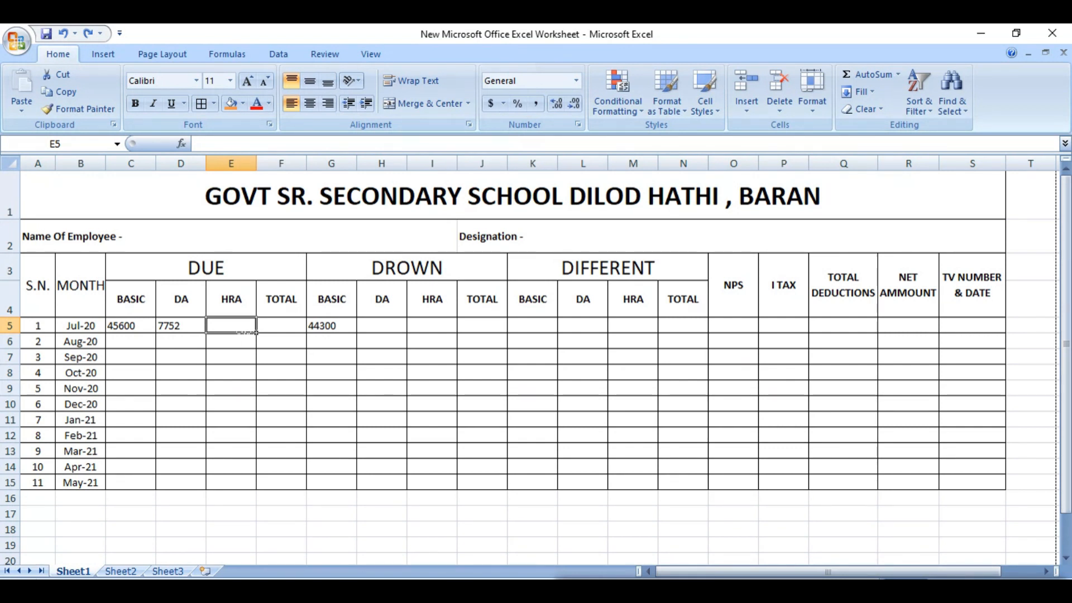
Calculate the Jul-20 DUE HRA in E5 with the formula =ROUND(C5*8/100,0).
text(=R)
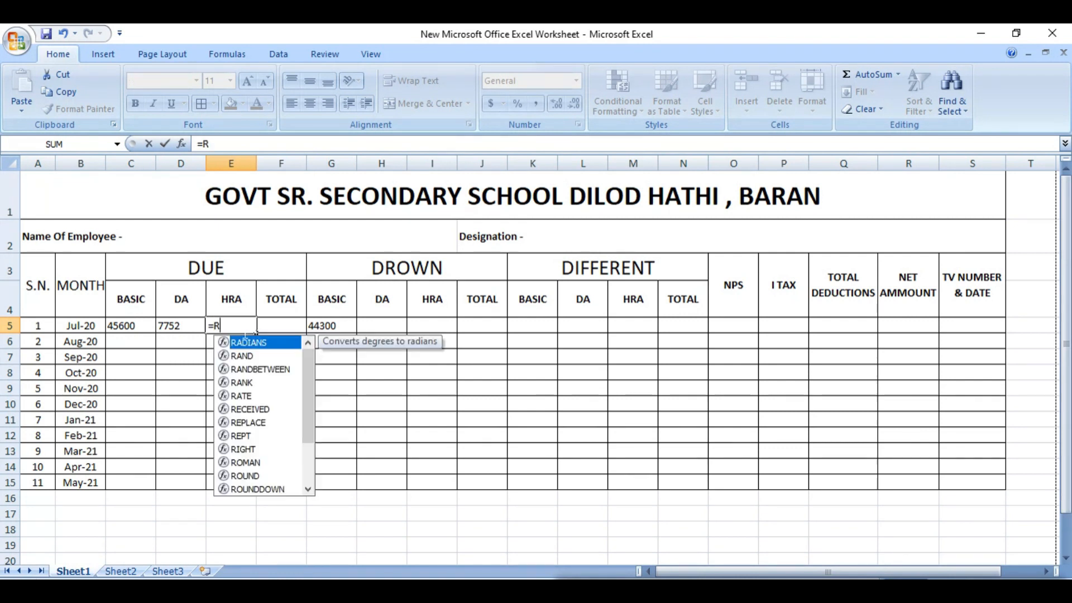
text(OUND)
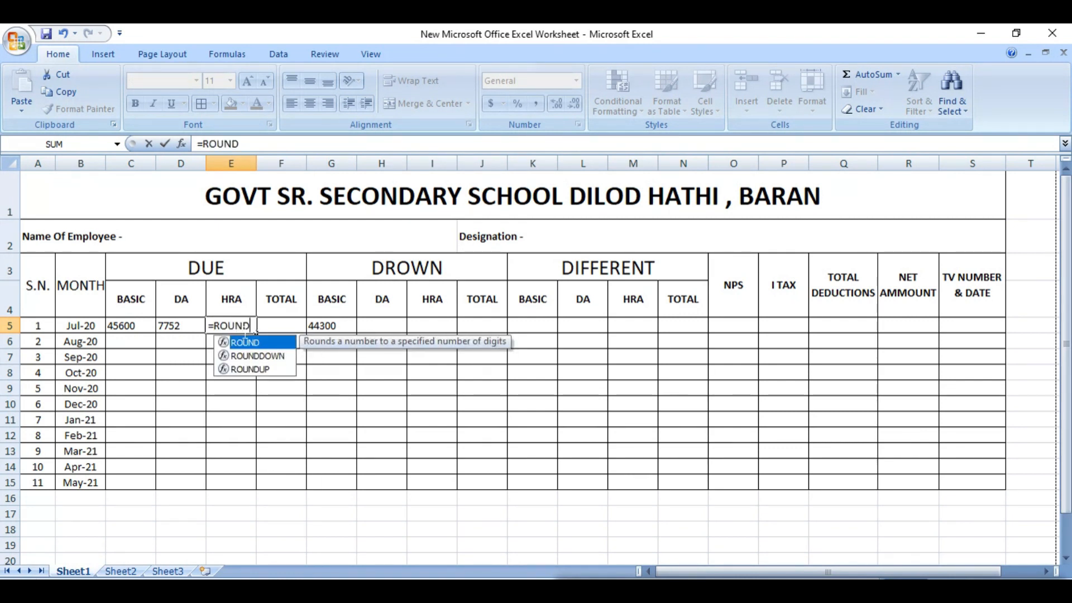
double_click(252, 343)
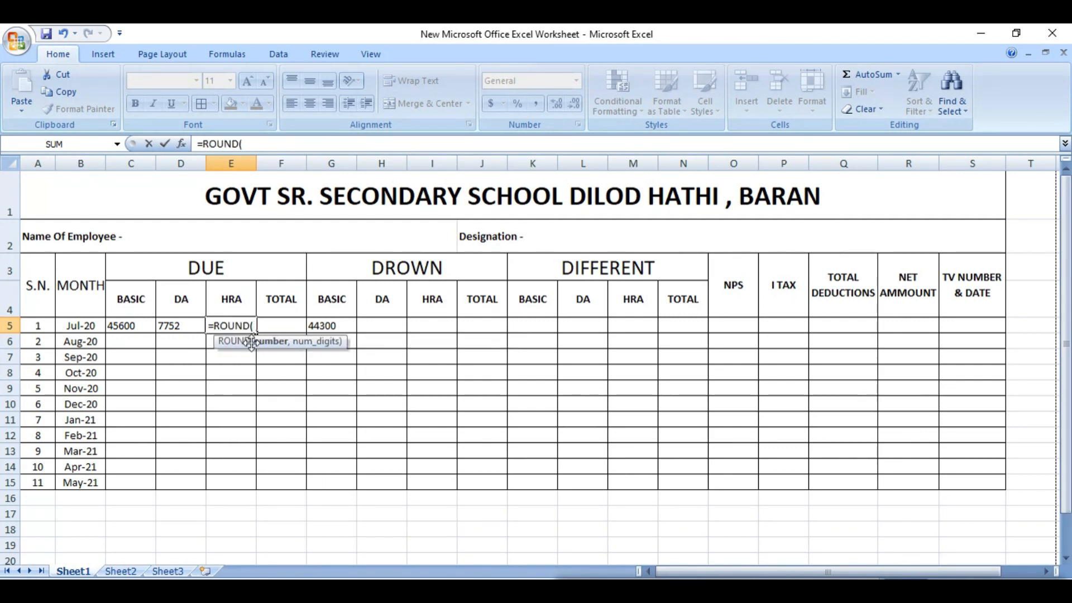
click(139, 329)
text(*8%,0))
key(Return)
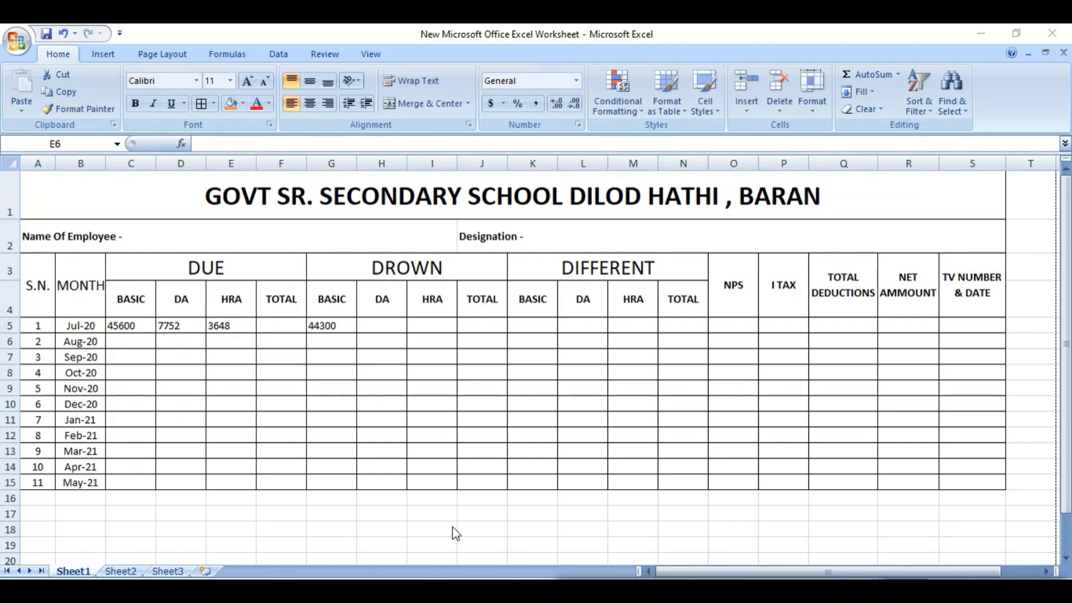
click(246, 327)
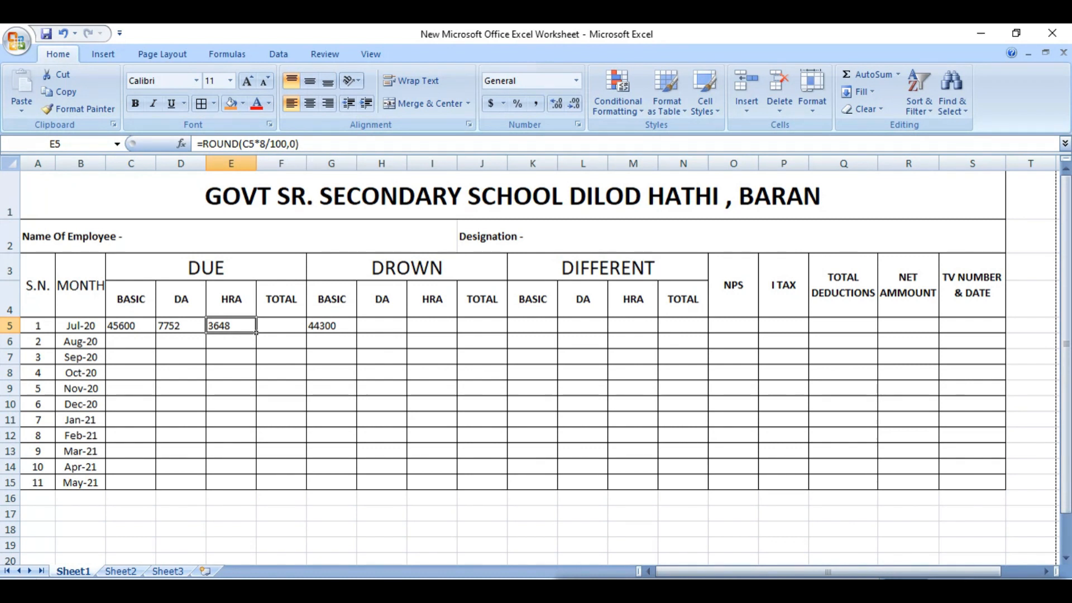
Total the Jul-20 DUE basic, DA and HRA in F5 with AutoSum over C5:E5.
click(282, 326)
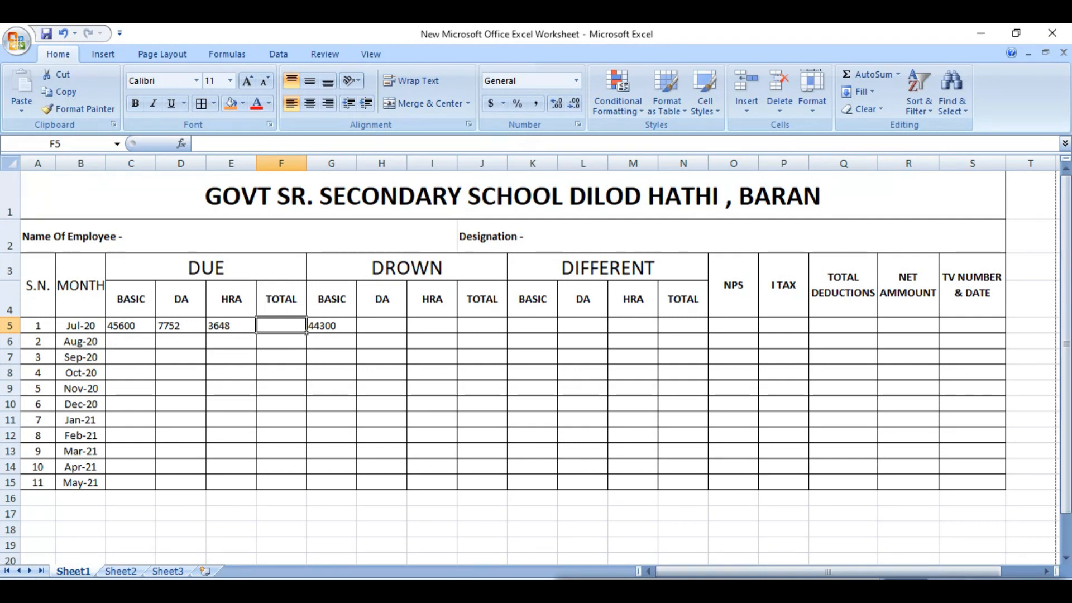
drag(120, 326, 258, 330)
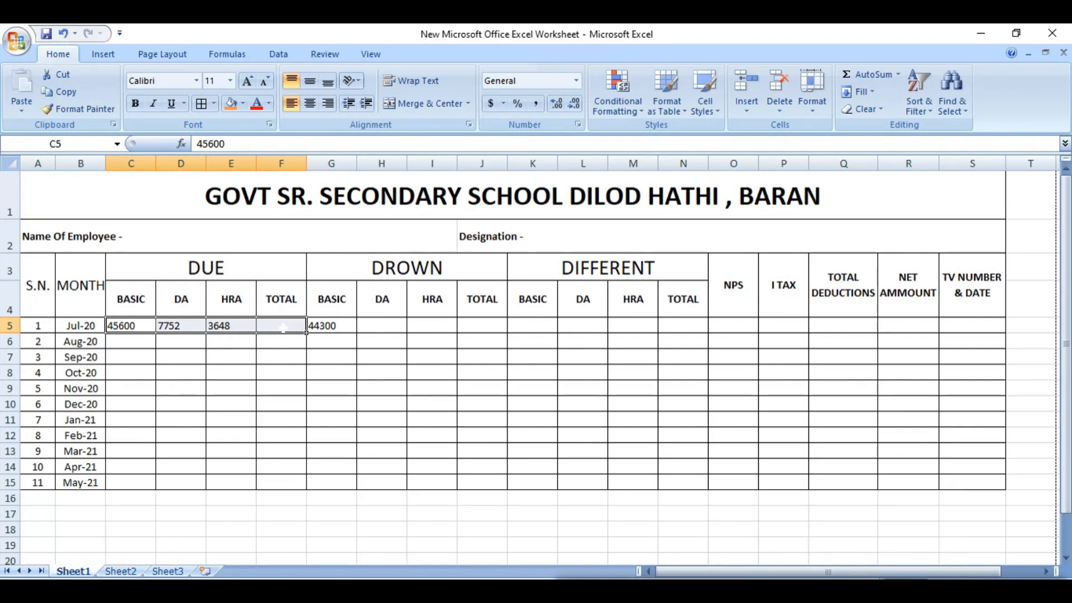
click(224, 53)
click(71, 90)
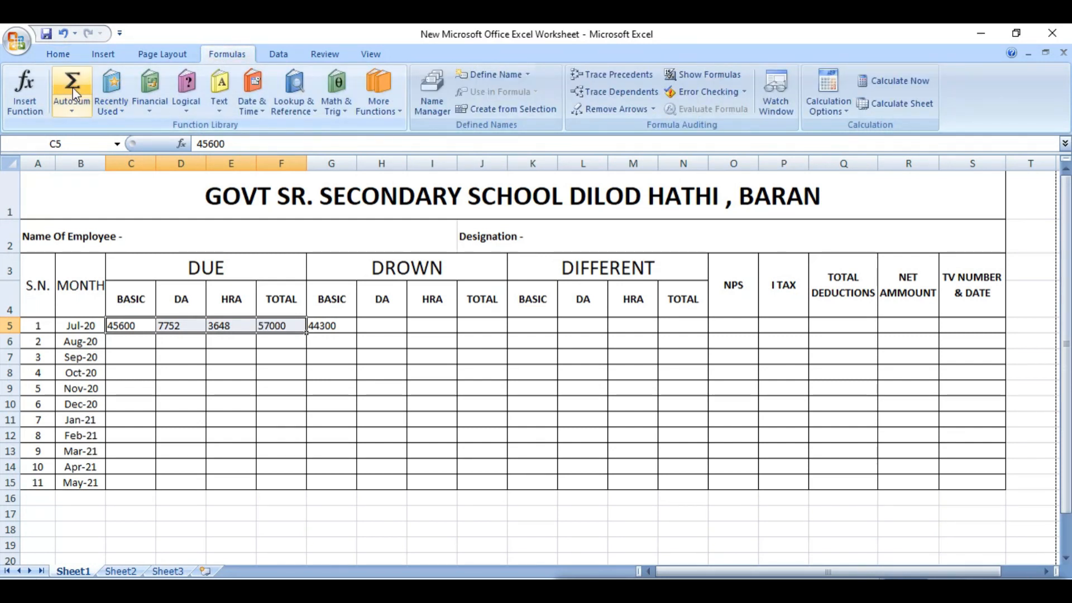
click(278, 338)
click(277, 329)
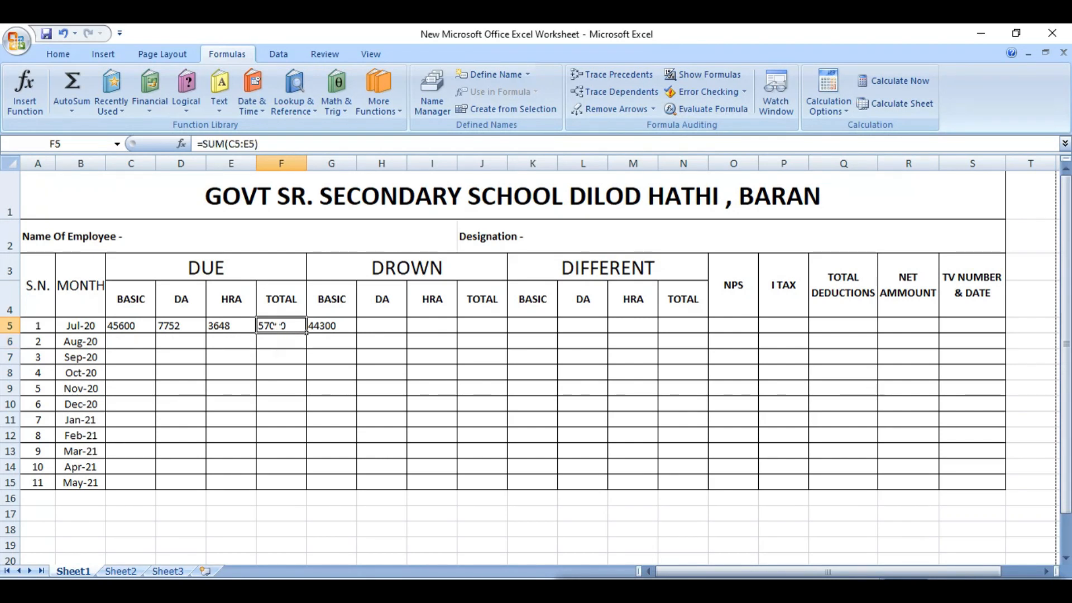
click(58, 56)
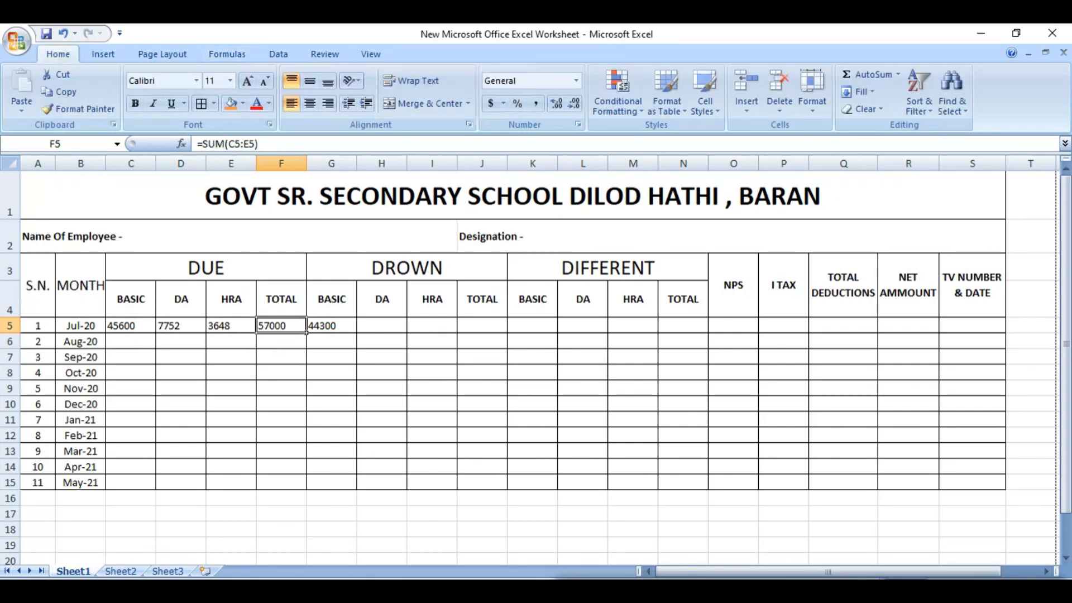
click(268, 356)
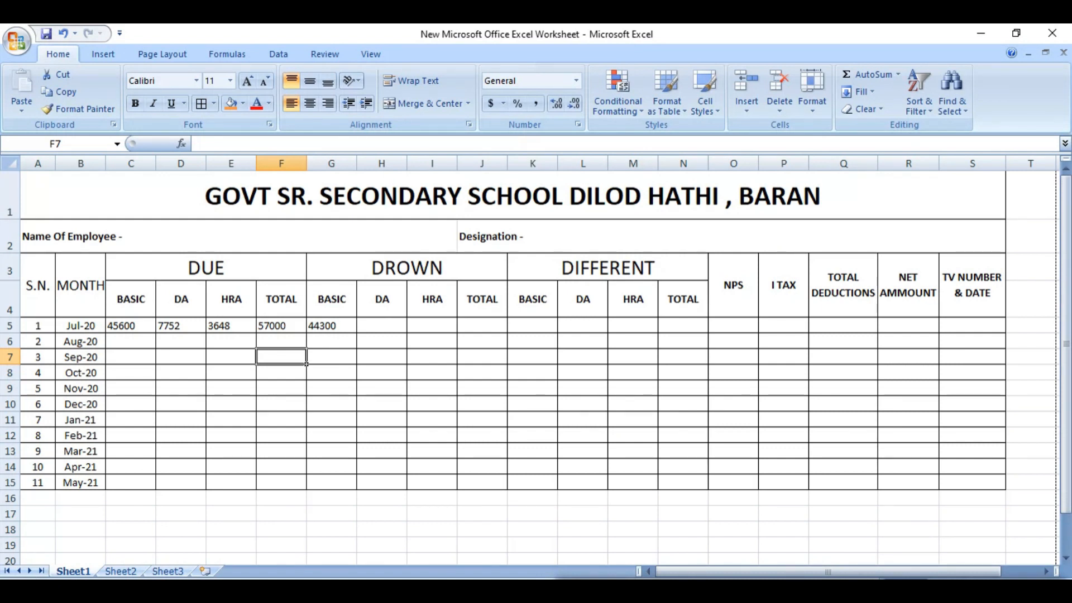
Copy the Jul-20 DUE formulas for DA and HRA from D5 and E5 into the DROWN cells H5 and I5.
click(378, 326)
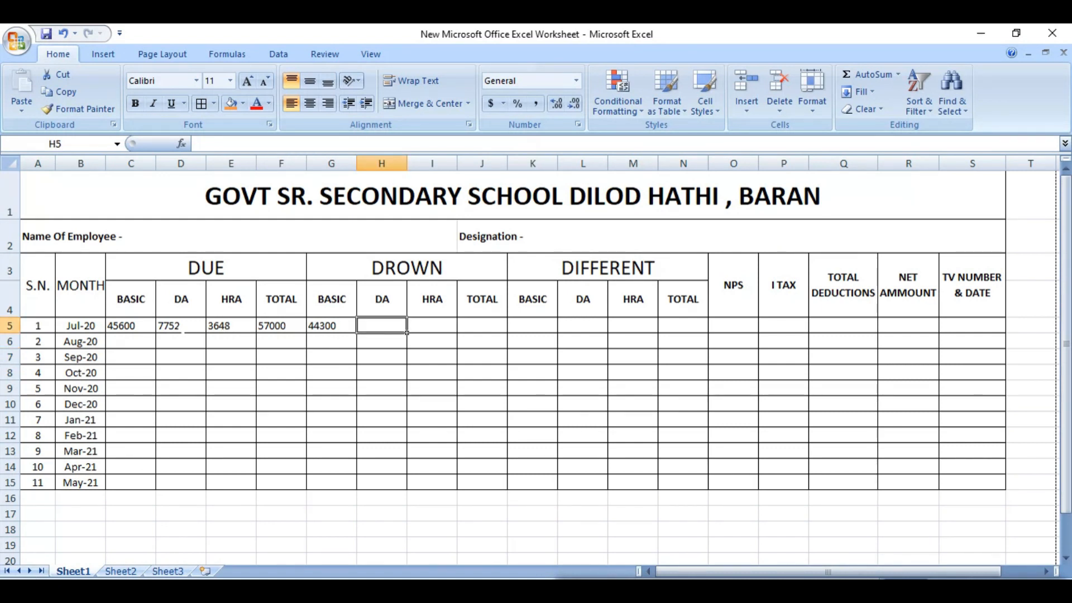
click(182, 327)
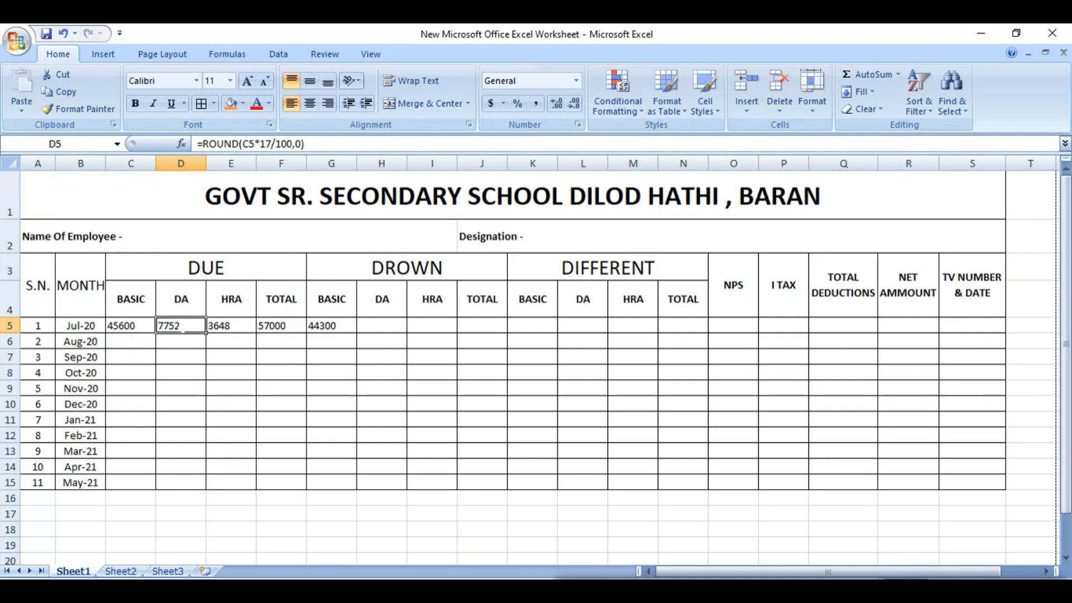
click(404, 332)
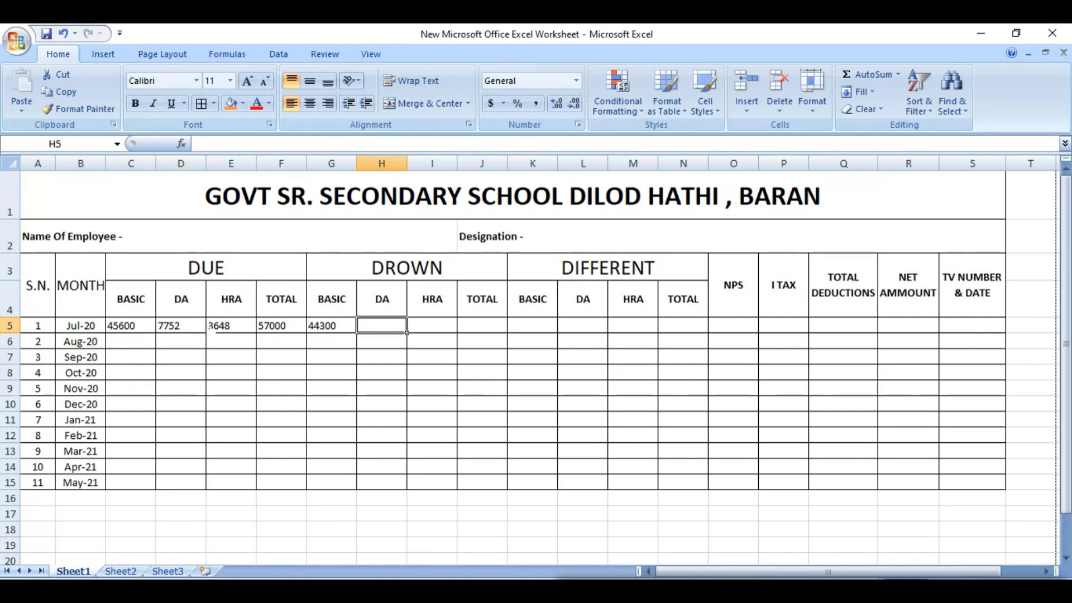
click(191, 330)
key(ctrl+c)
click(375, 328)
key(ctrl+v)
key(Left)
key(Left)
key(Left)
key(ctrl+c)
click(430, 326)
key(ctrl+v)
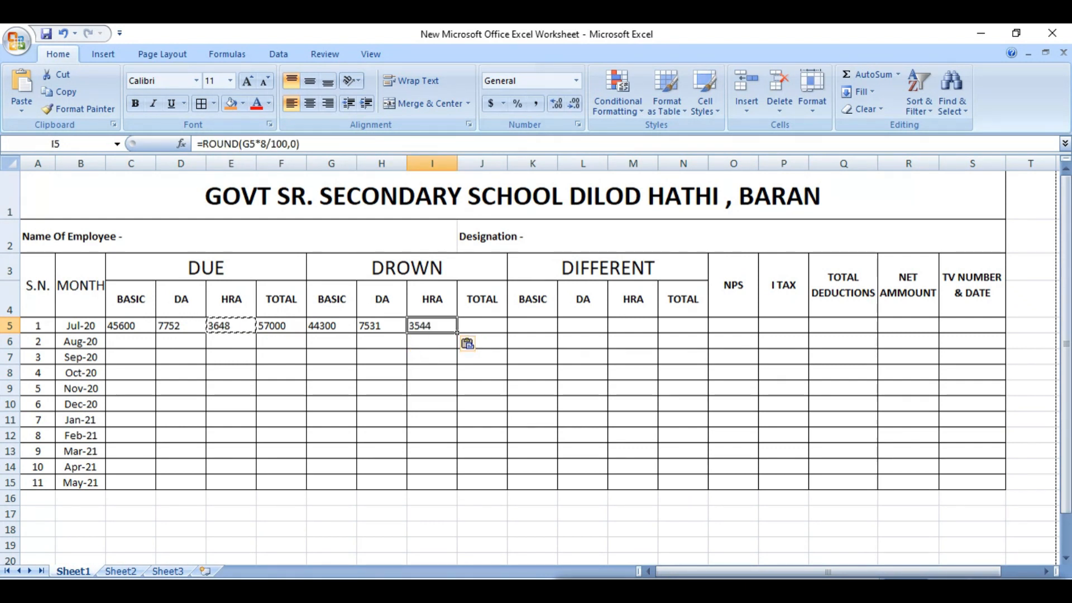
Total the Jul-20 DROWN basic, DA and HRA in J5 with AutoSum and clear the copy selection.
key(Right)
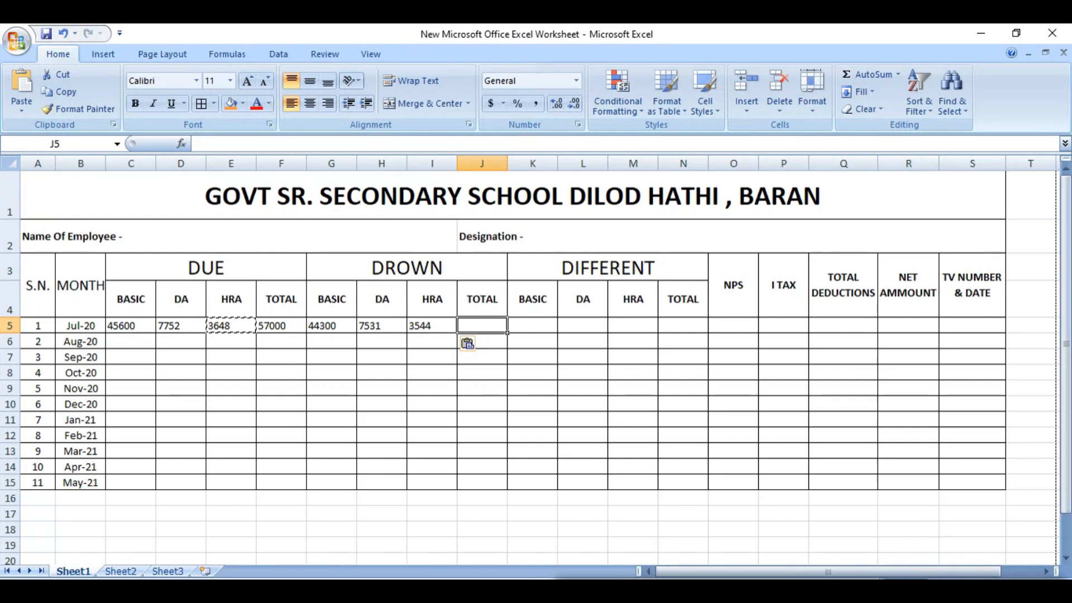
click(329, 325)
drag(329, 326, 468, 326)
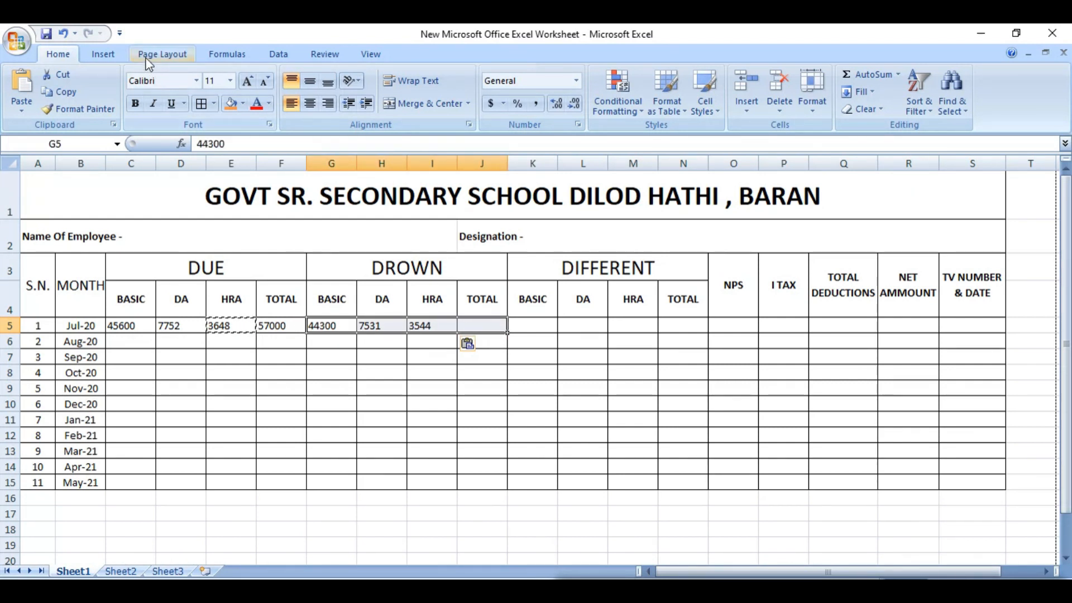
click(233, 51)
click(84, 84)
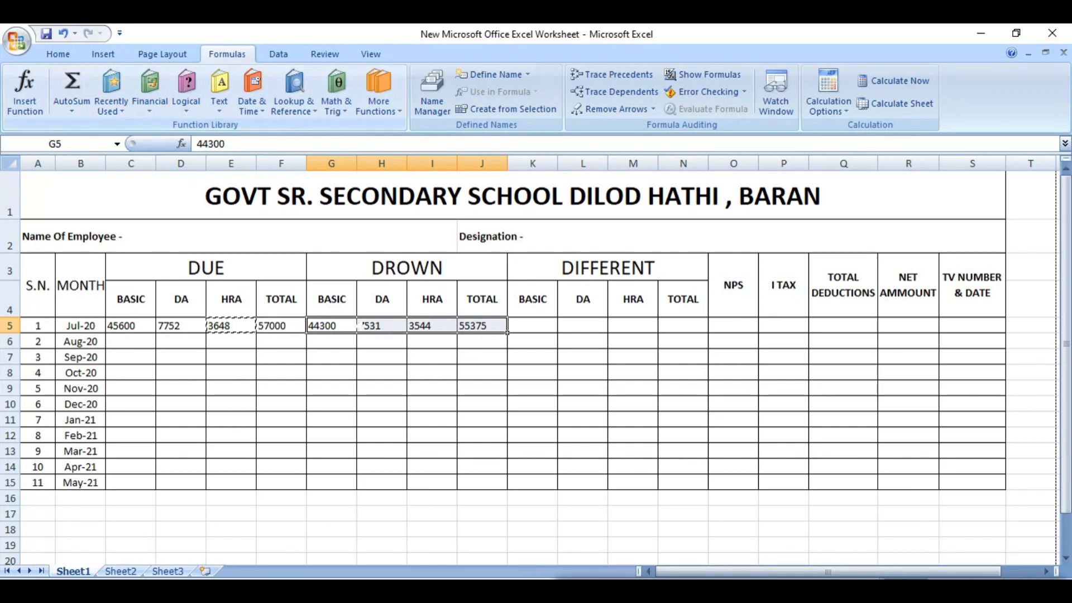
click(474, 344)
key(Escape)
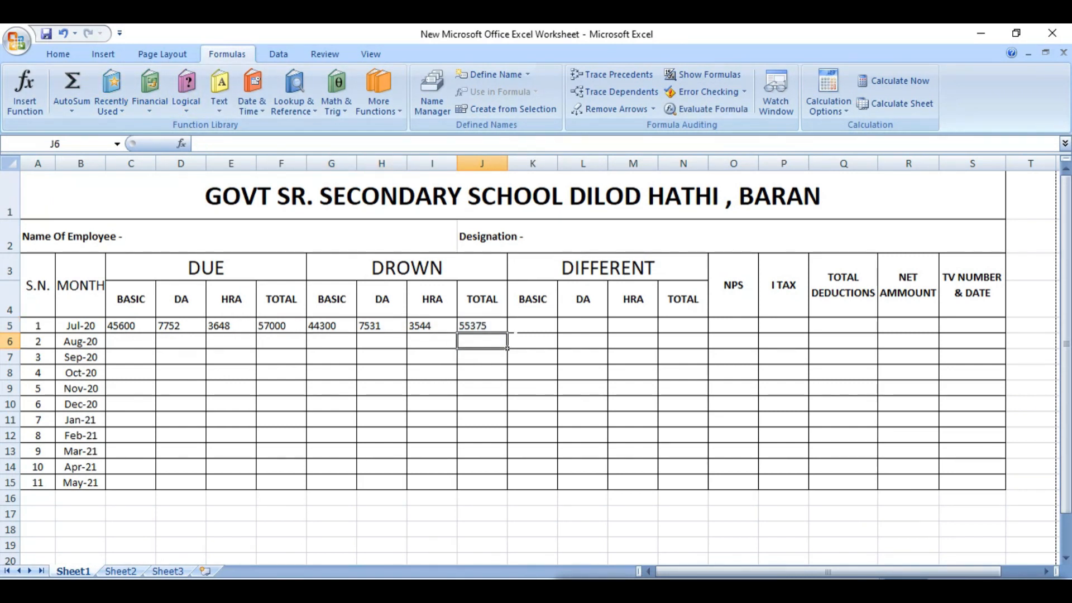
Calculate the Jul-20 basic pay difference in K5 with the formula =C5-G5.
click(532, 326)
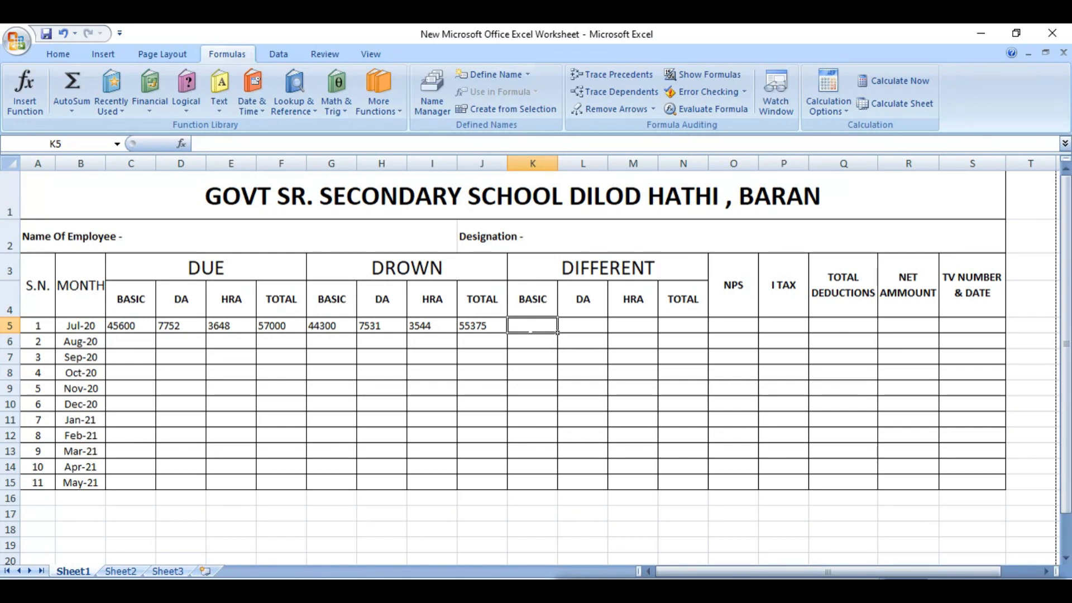
text(=)
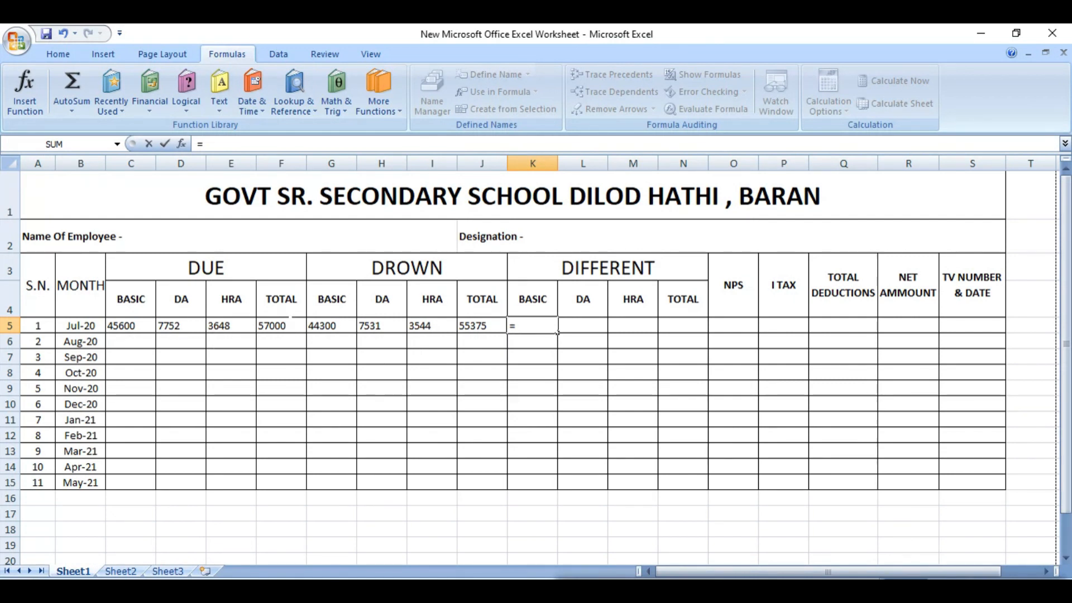
click(131, 326)
text(-)
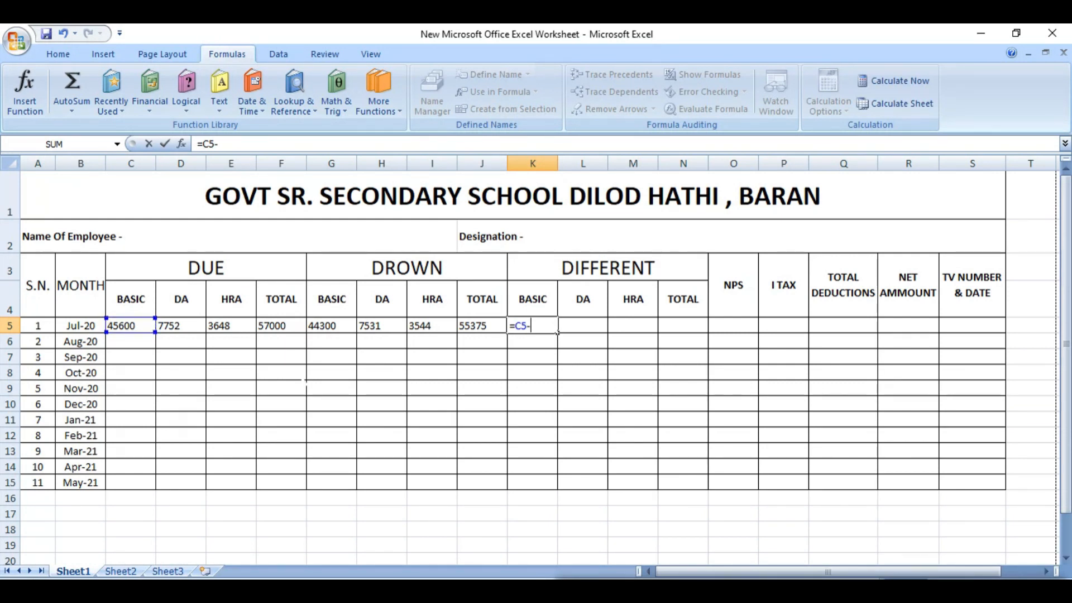
click(332, 325)
key(Return)
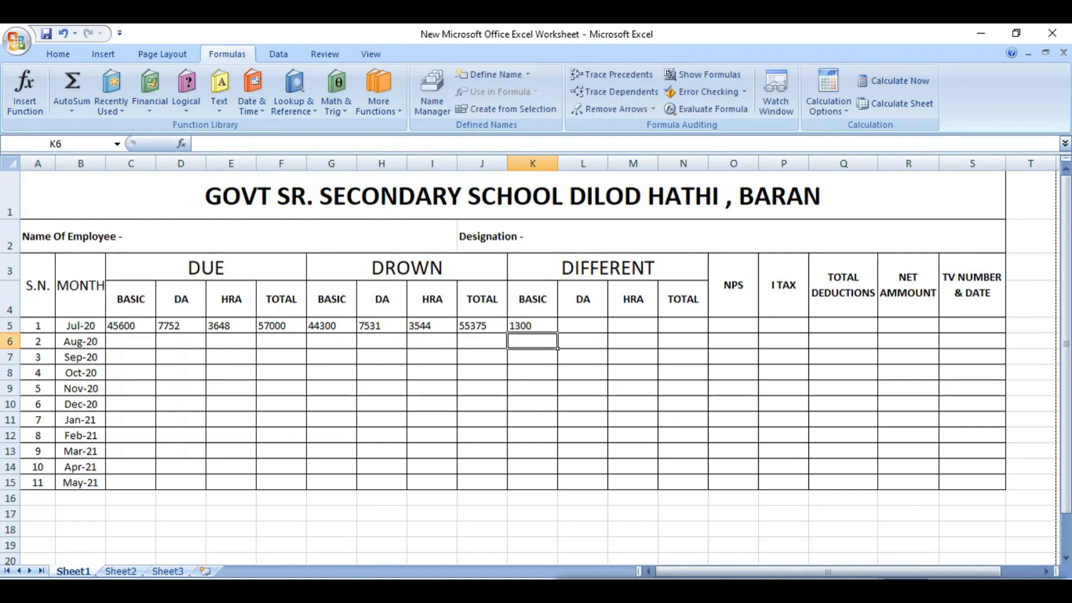
Calculate the Jul-20 DA difference in L5 with the formula =D5-H5.
click(581, 327)
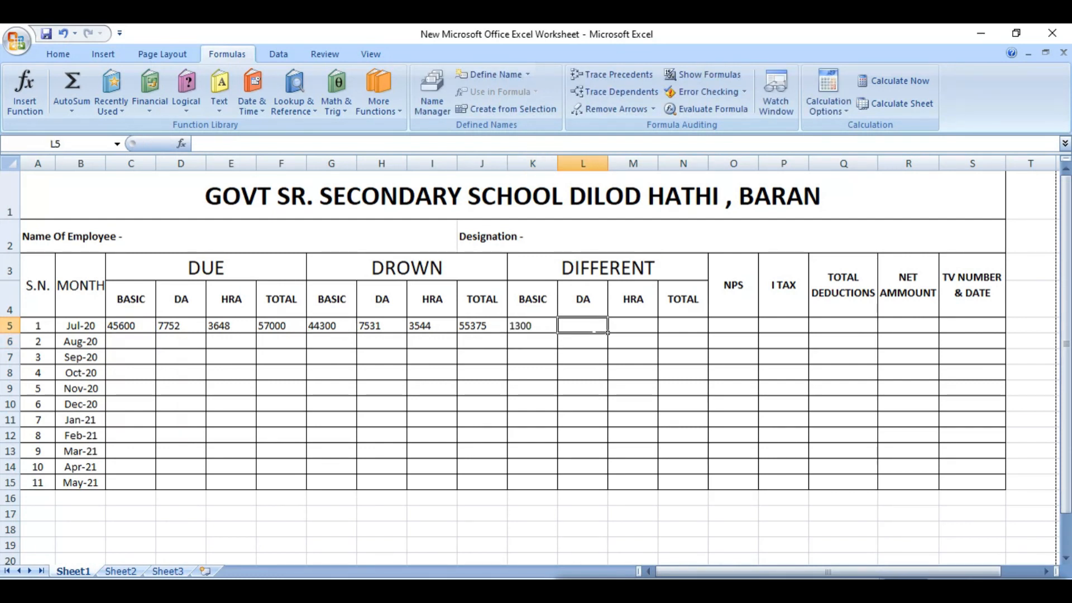
text(=)
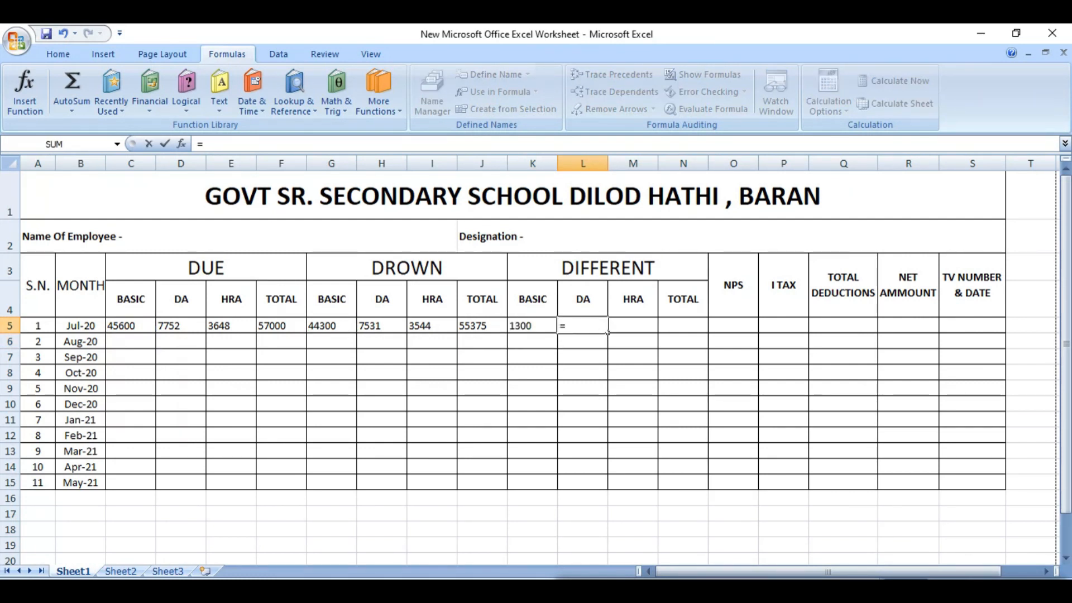
click(193, 325)
text(-)
click(373, 326)
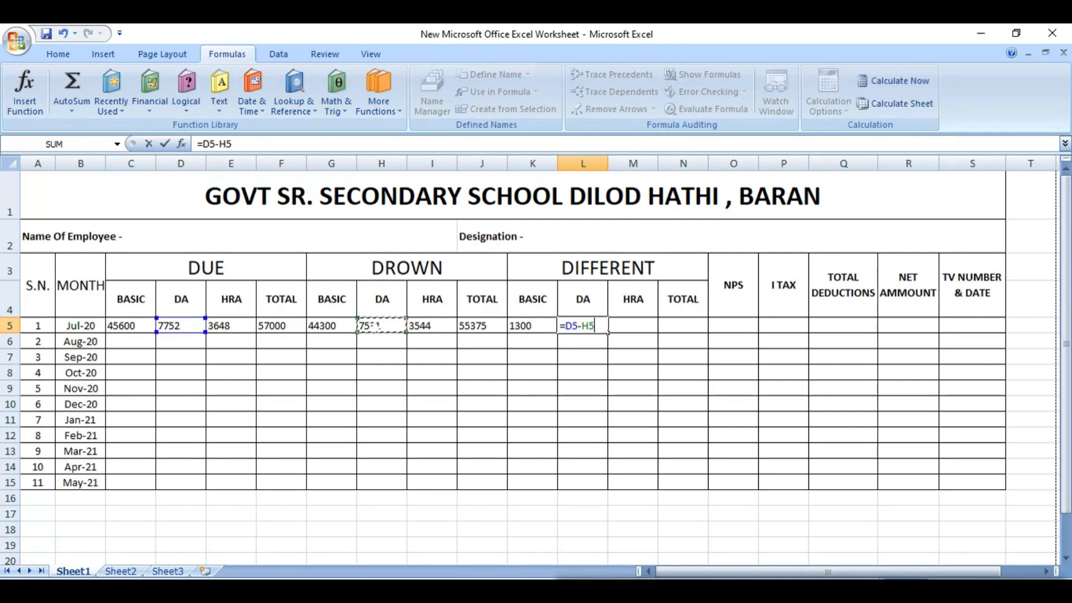
key(Return)
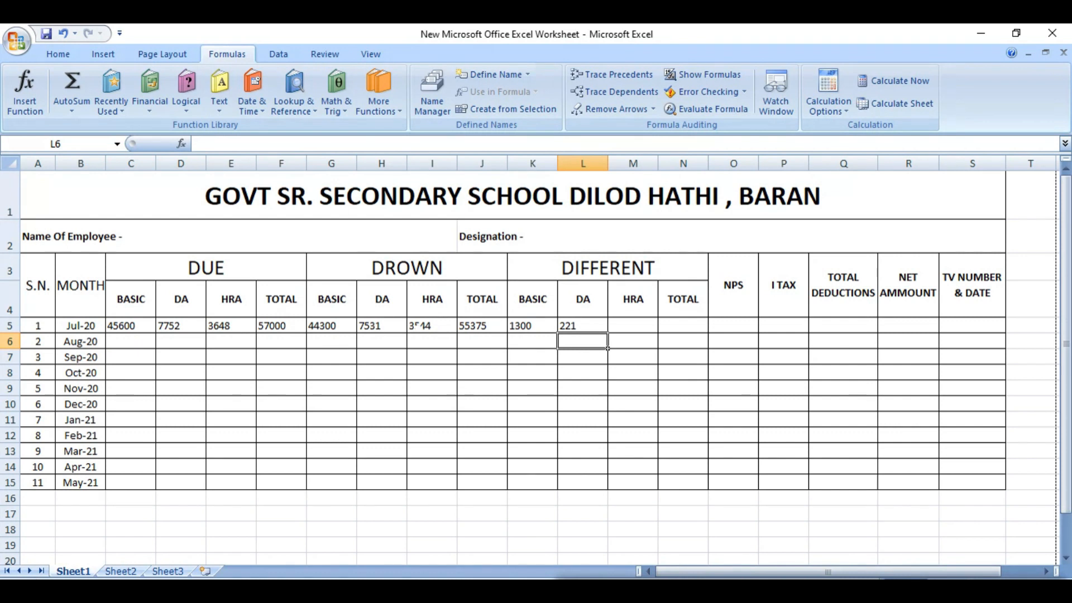
Calculate the Jul-20 HRA difference in M5 with the formula =E5-I5.
click(637, 331)
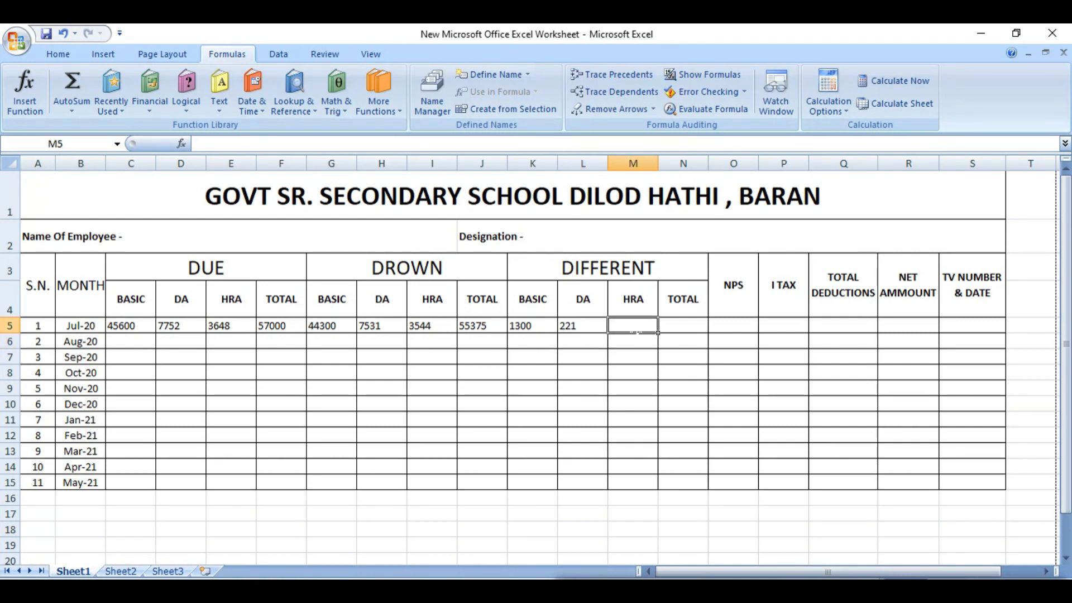
text(+)
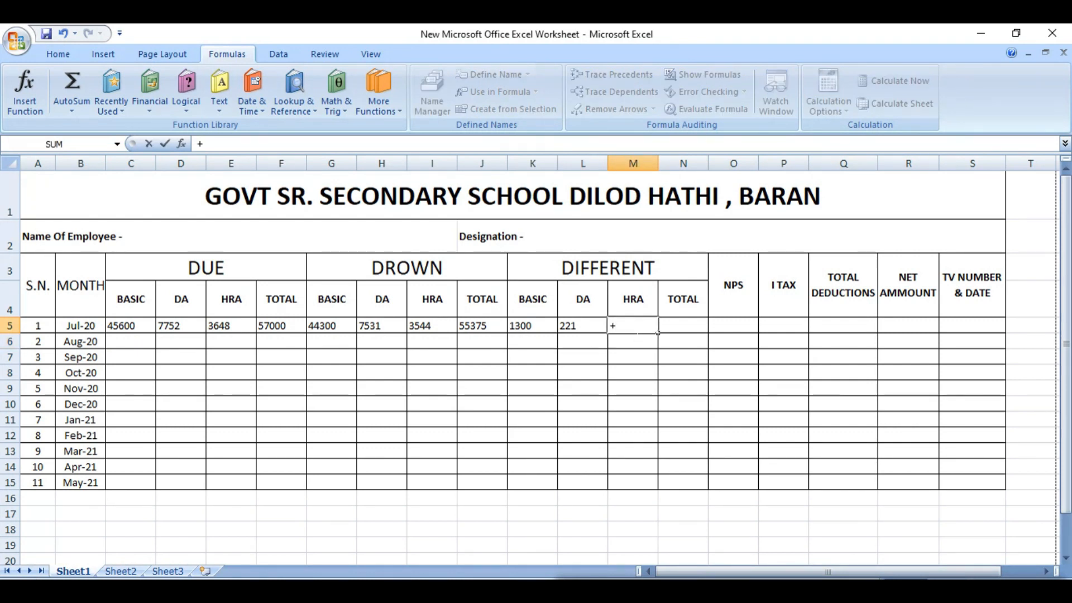
key(BackSpace)
text(=)
click(243, 327)
text(-)
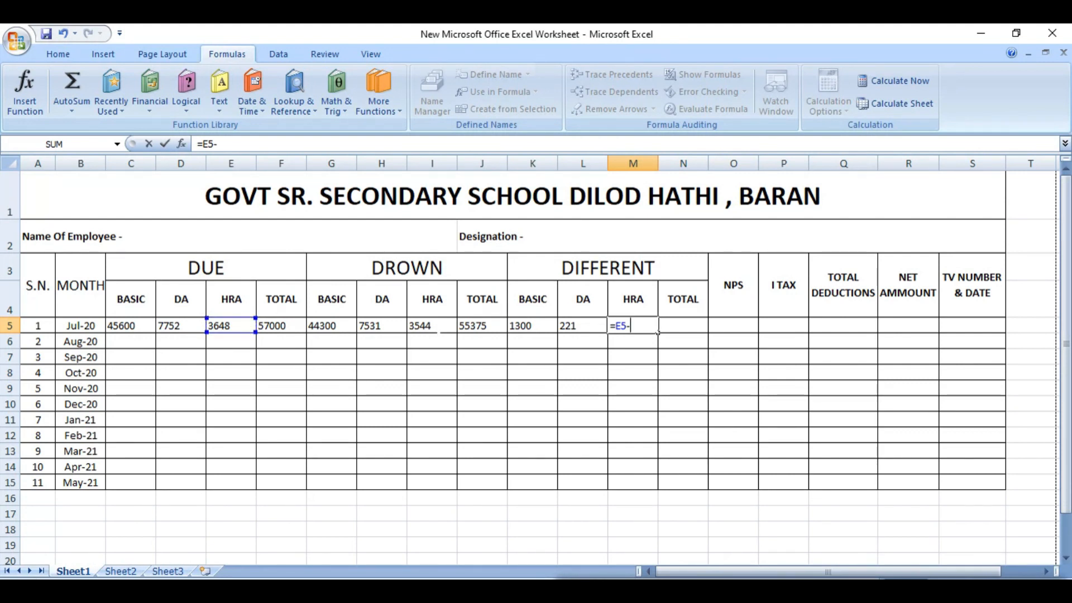
click(427, 328)
key(Return)
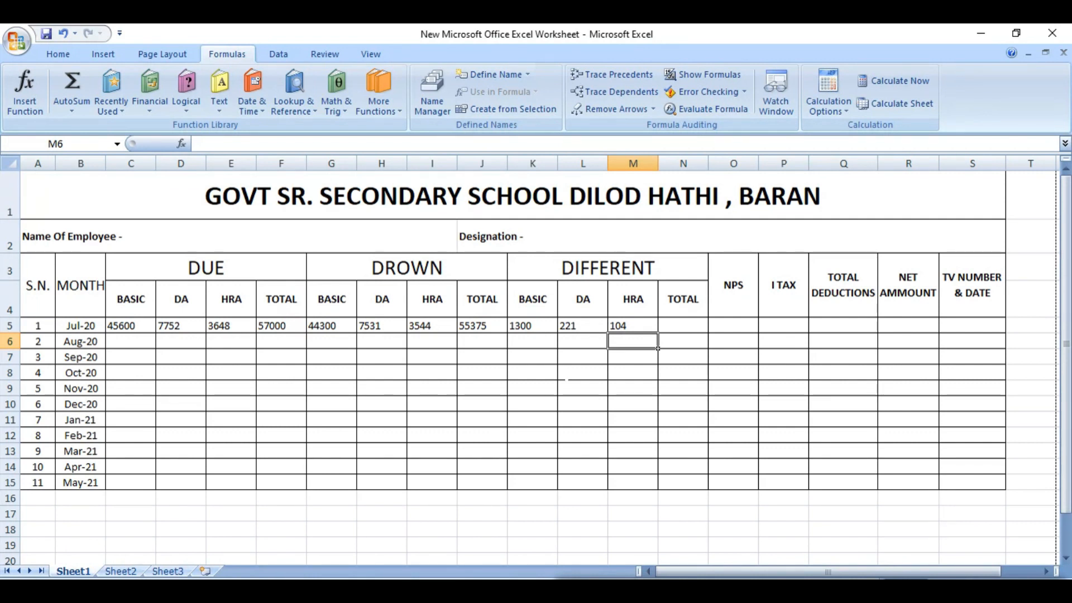
Total the Jul-20 basic, DA and HRA differences in N5 with AutoSum over K5:M5.
click(575, 387)
click(580, 341)
click(537, 324)
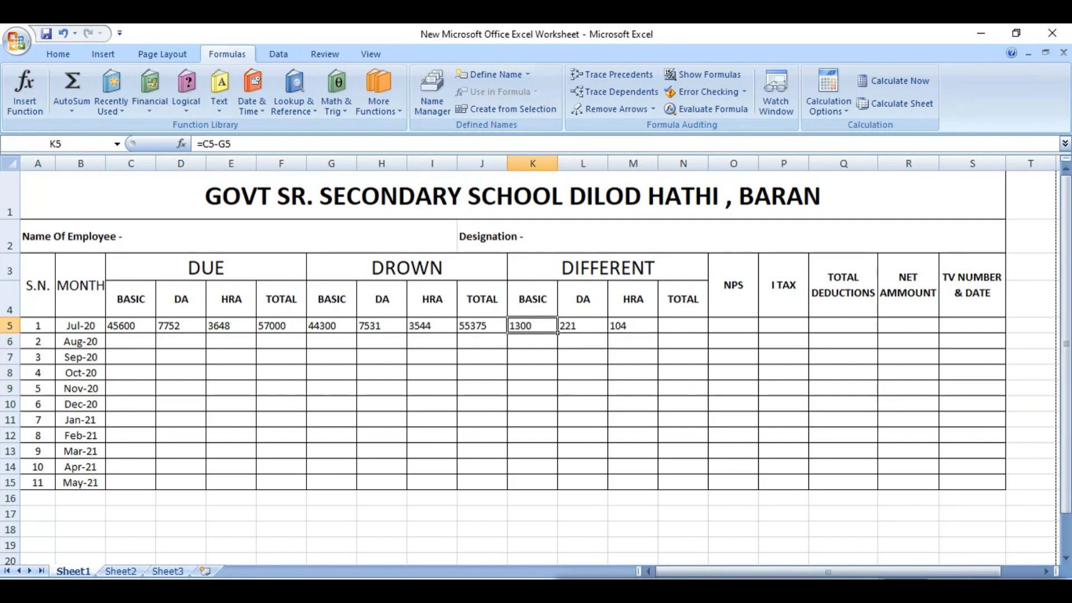
drag(527, 326, 682, 326)
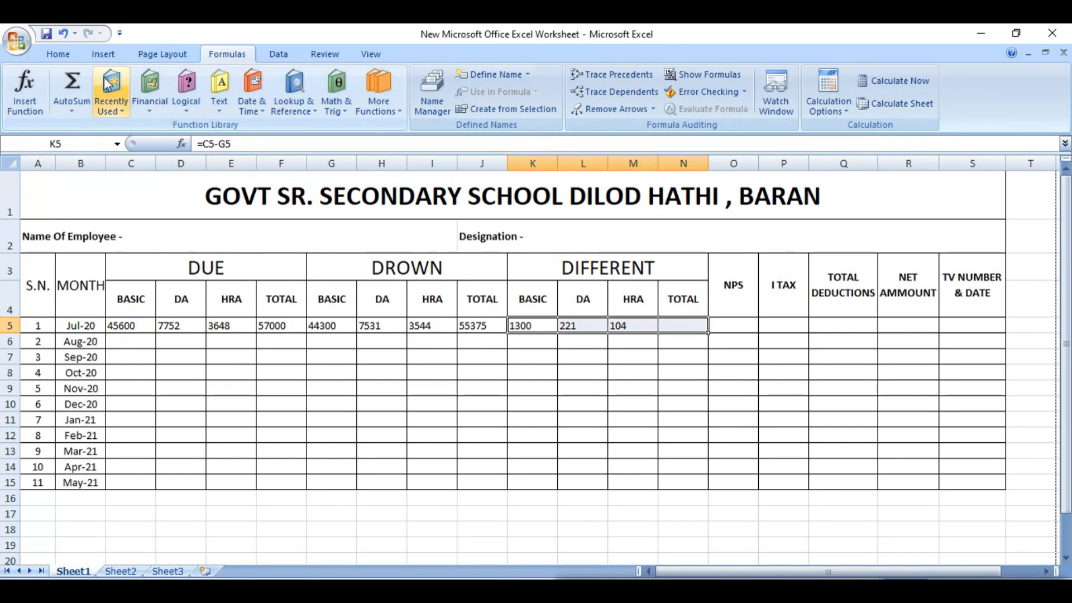
click(72, 83)
click(697, 325)
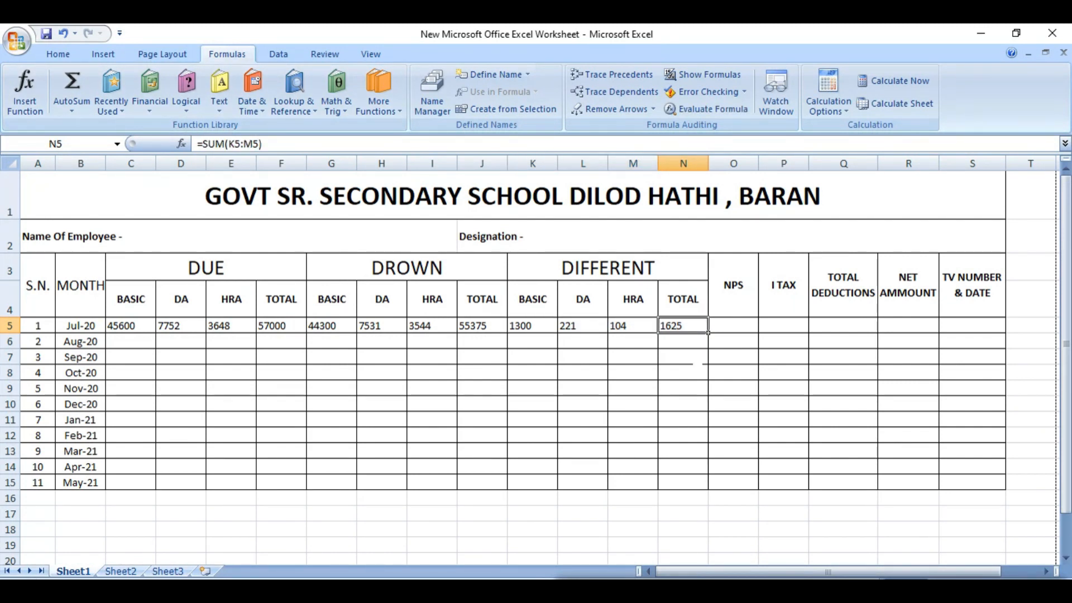
Calculate the Jul-20 NPS deduction in O5 with the formula =ROUND((K5+L5)*10/100,0).
click(732, 329)
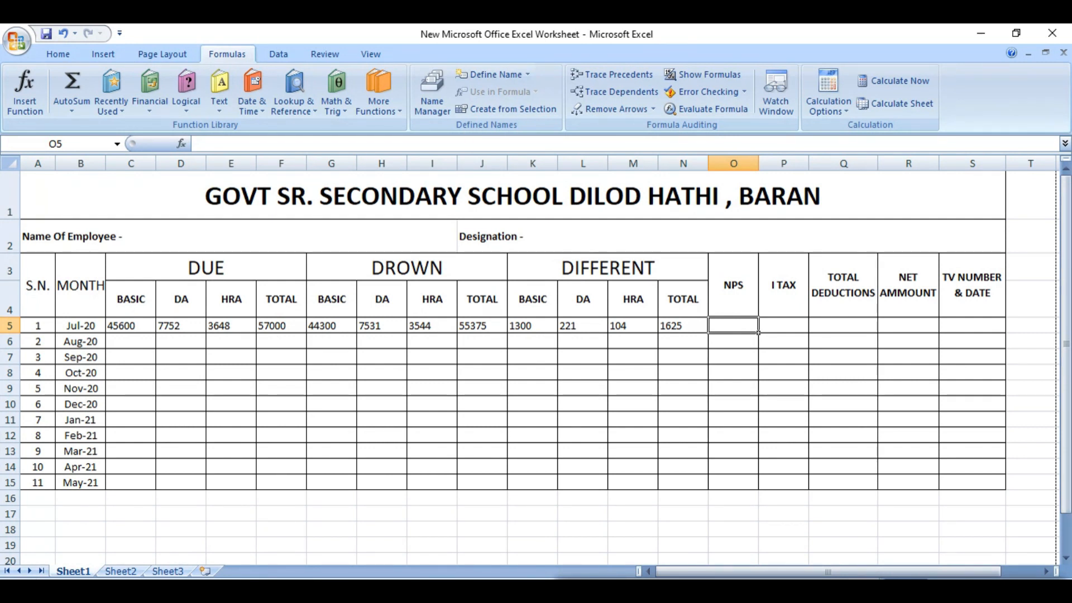
text(=)
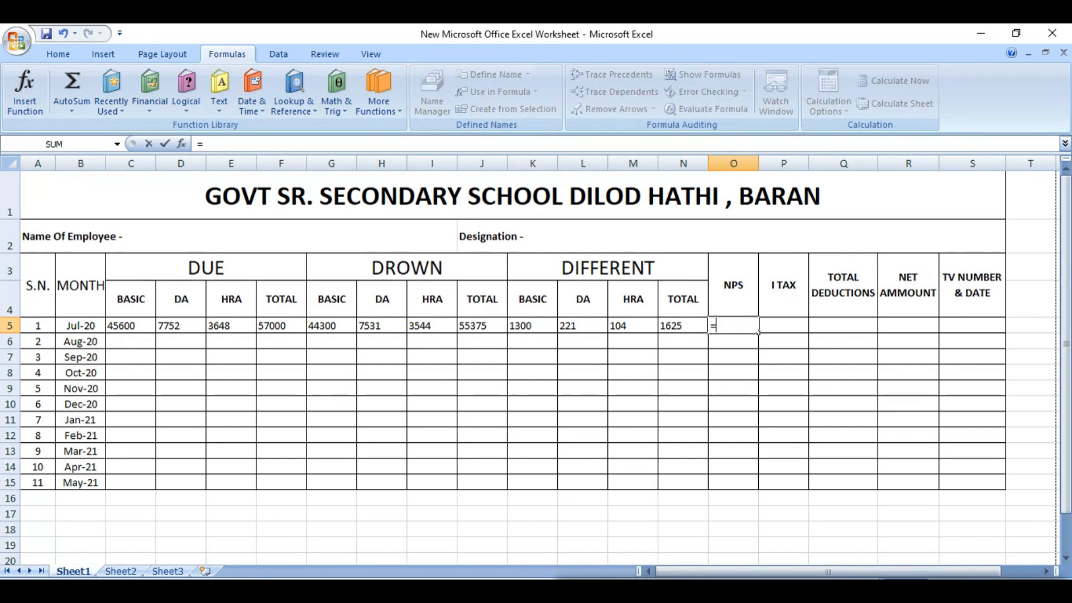
text(ROUND()
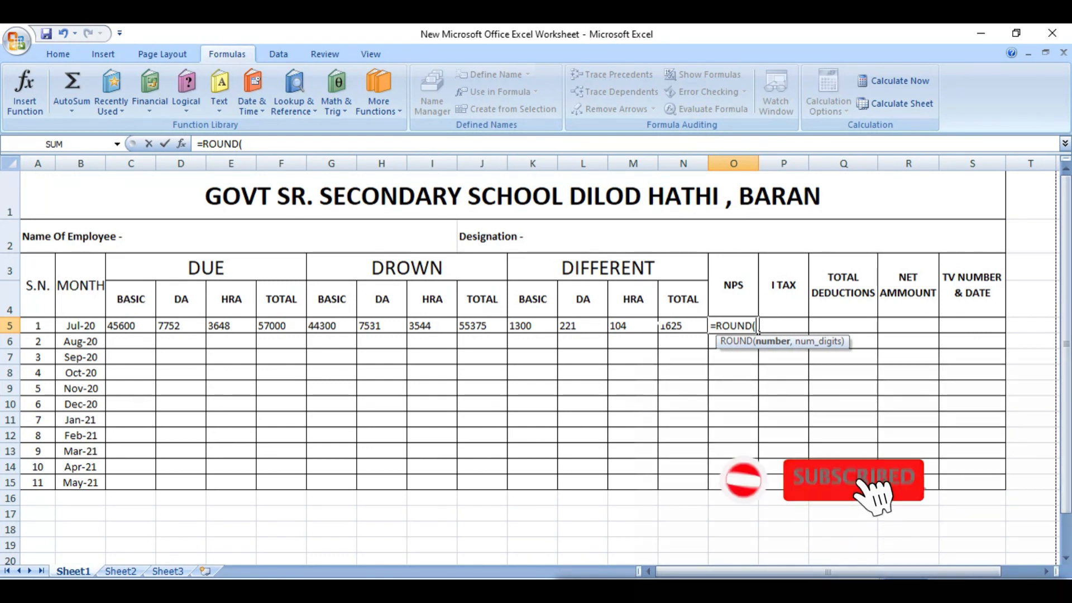
key(Left)
key(Left)
key(Left)
key(Left)
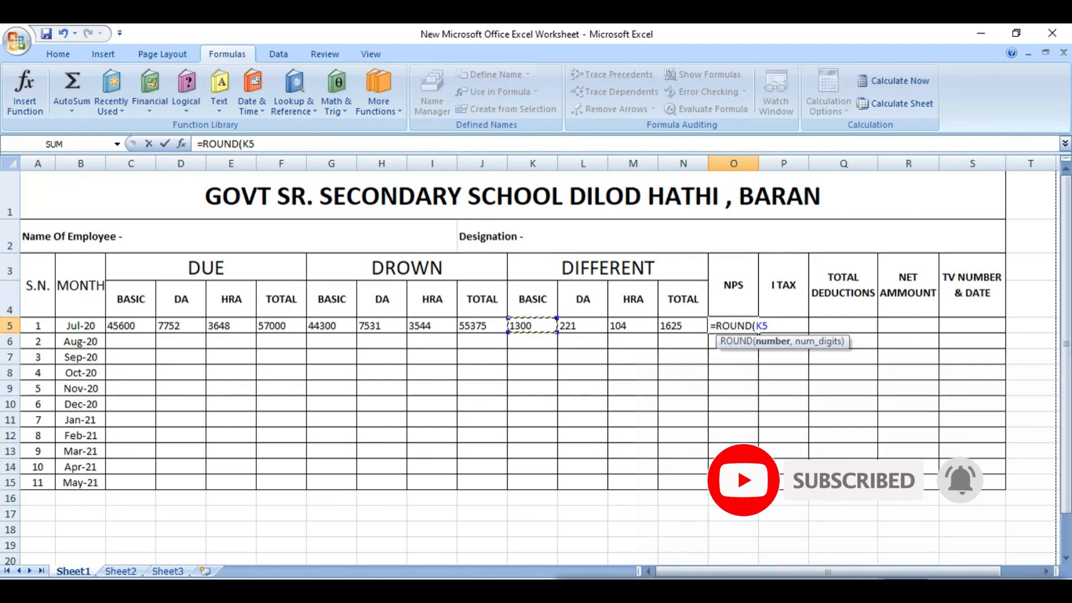
text(+)
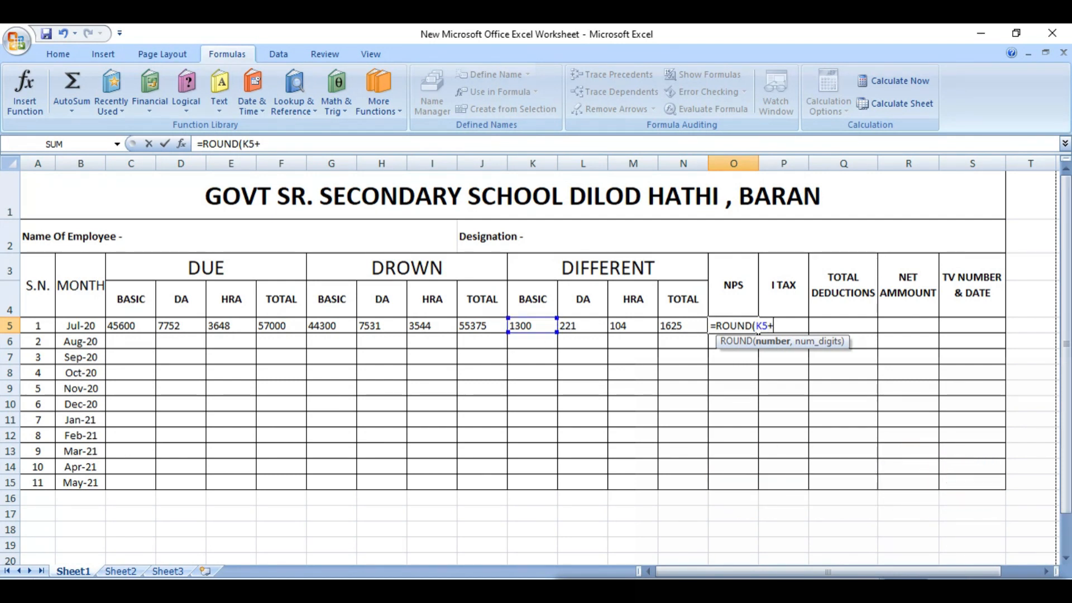
key(Left)
key(Left)
key(Left)
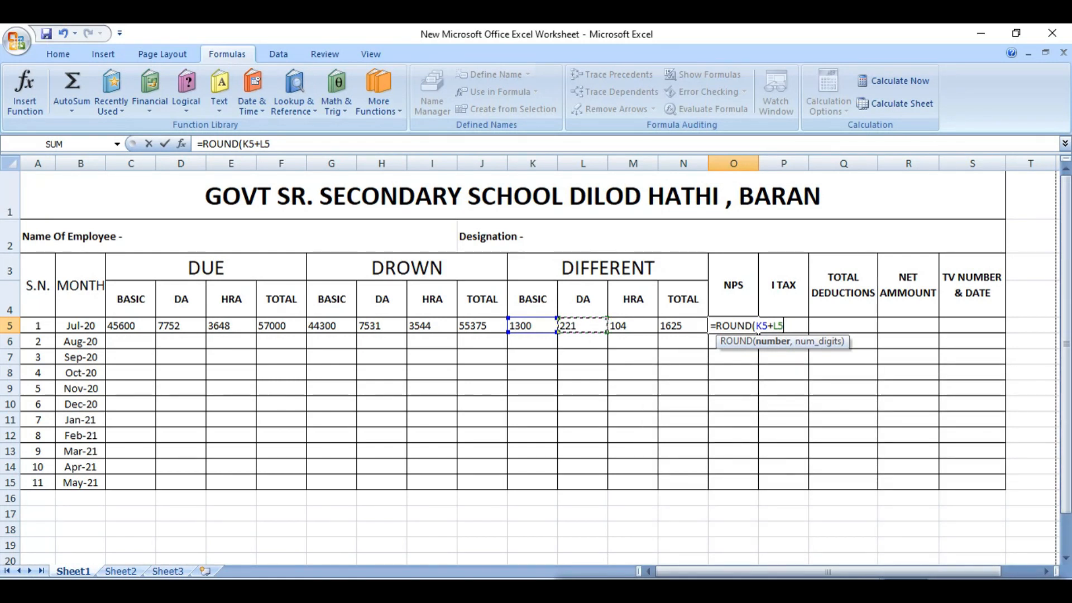
text())
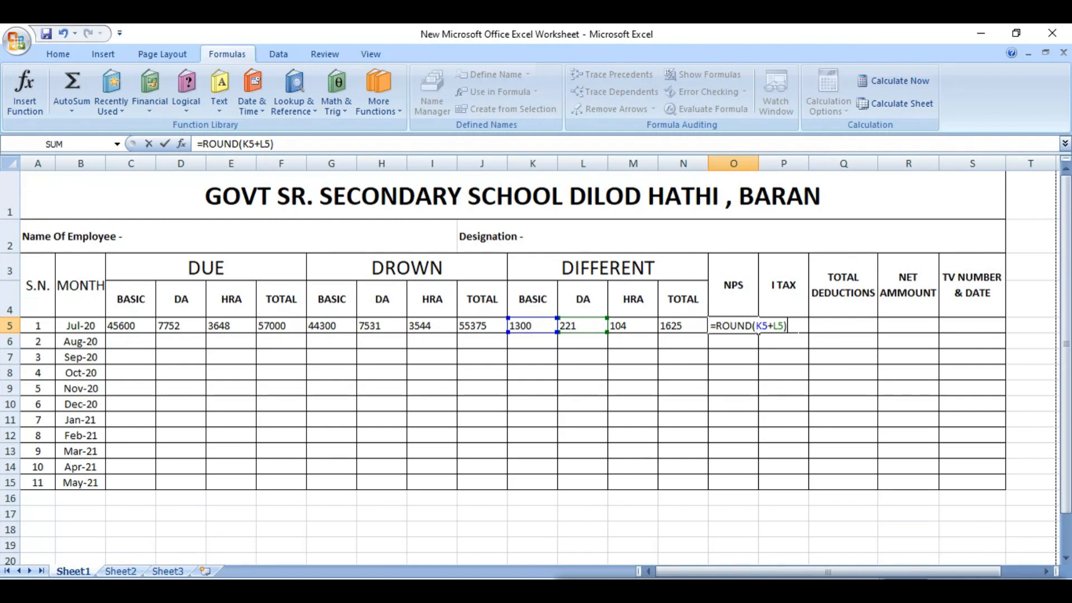
text(*10/100)
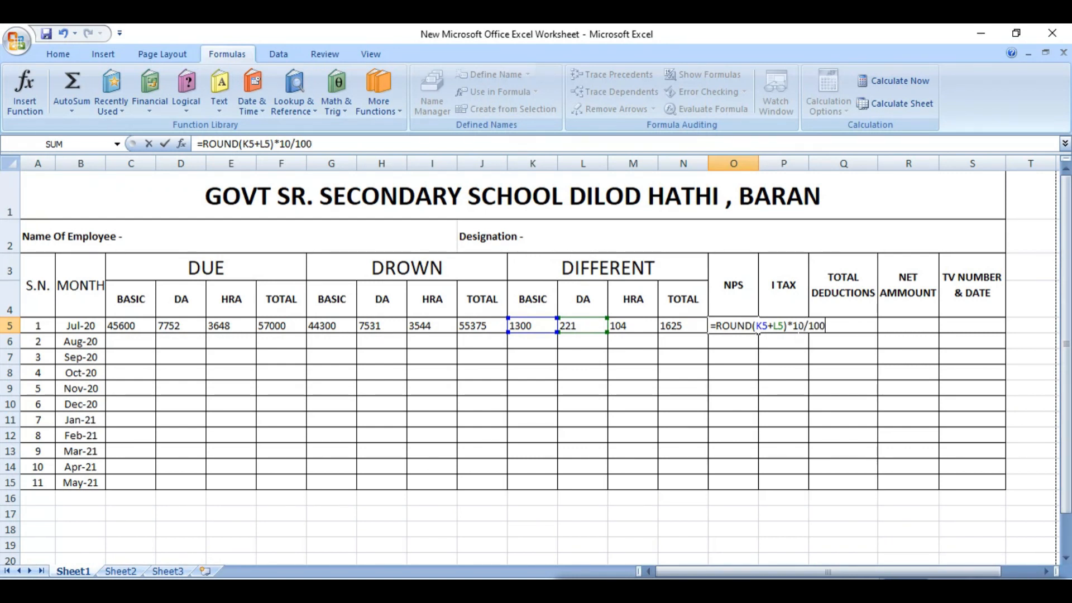
text(,0))
click(757, 329)
text(()
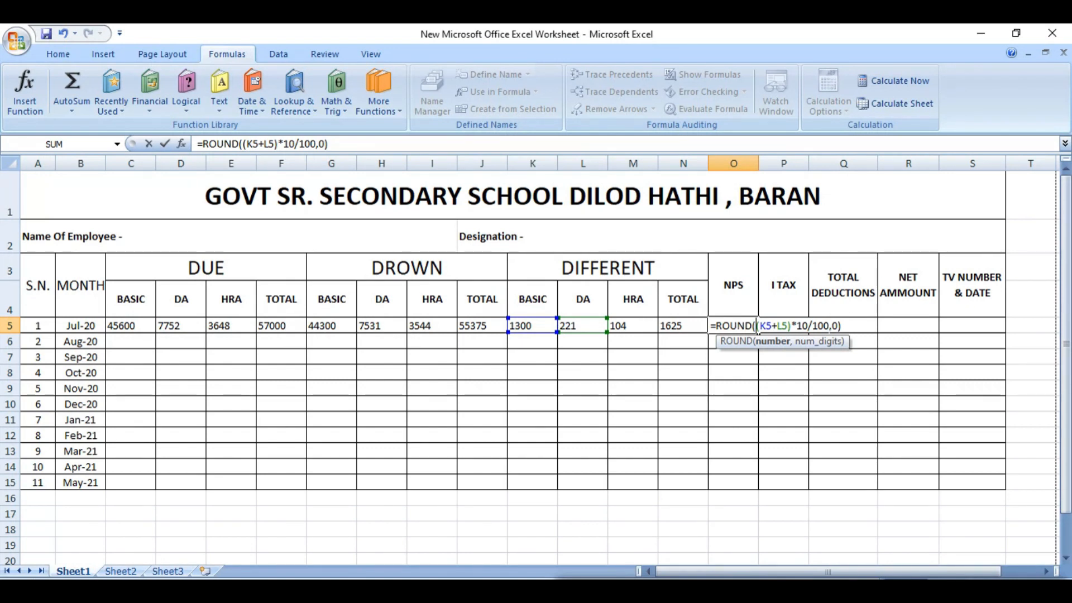
key(Return)
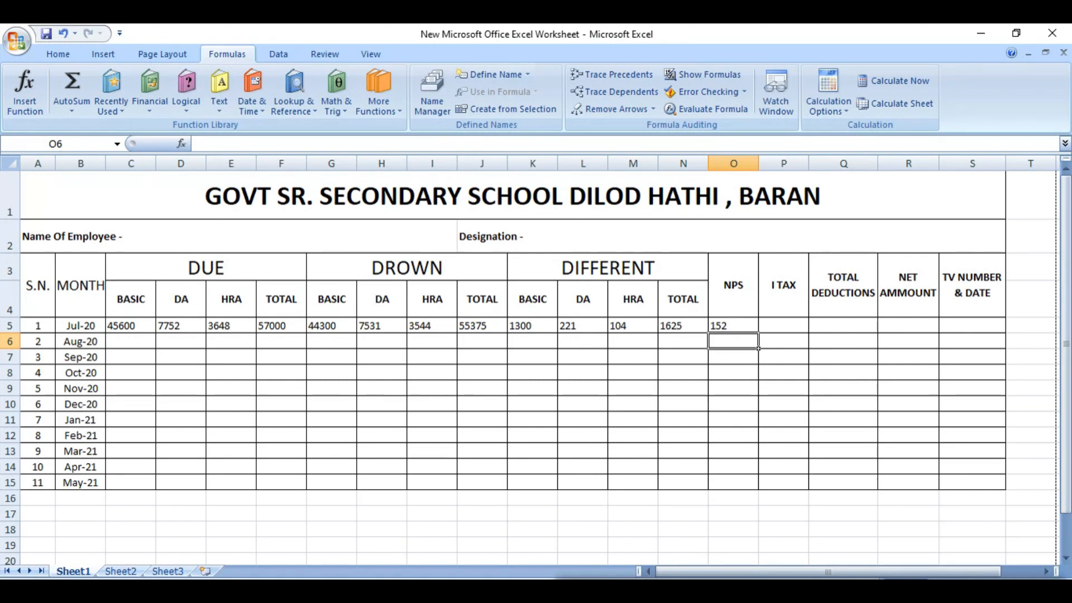
Examine the Jul-20 DA difference, difference total and NPS cells and the formulas behind them.
click(625, 326)
click(587, 326)
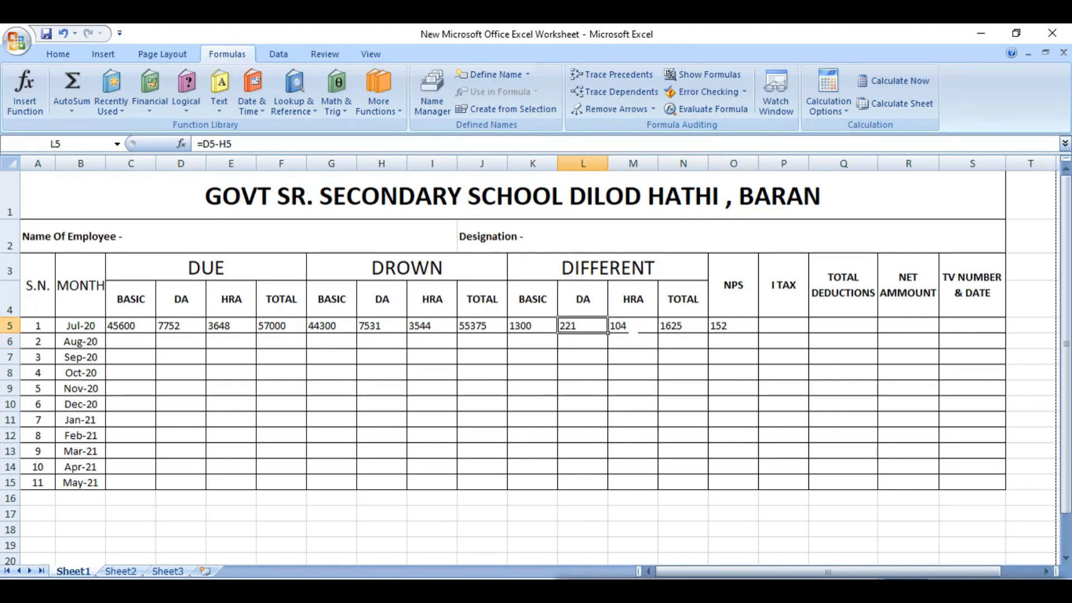
click(724, 327)
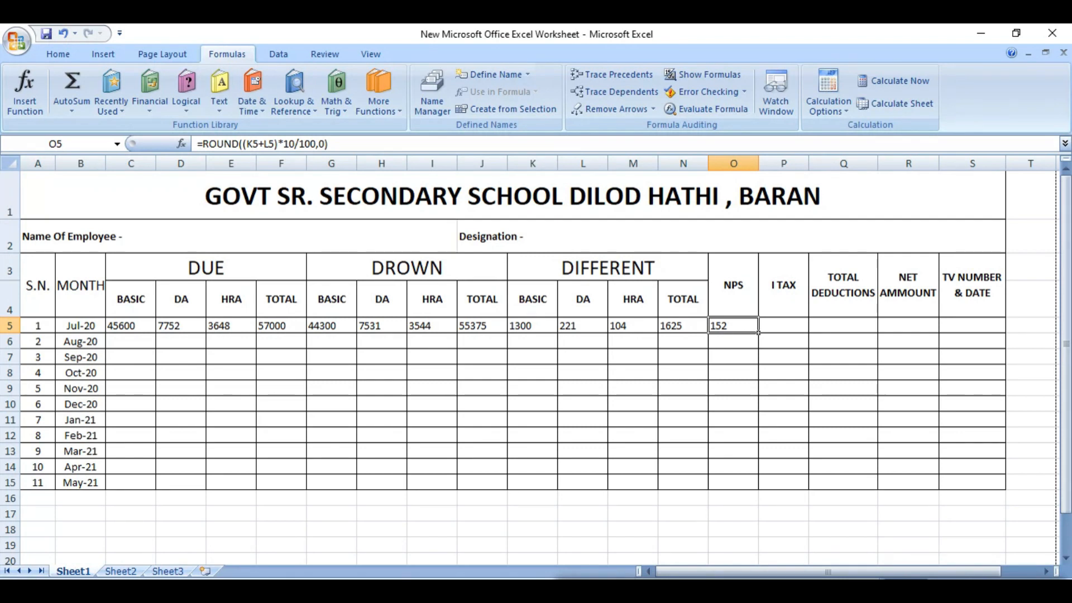
click(777, 328)
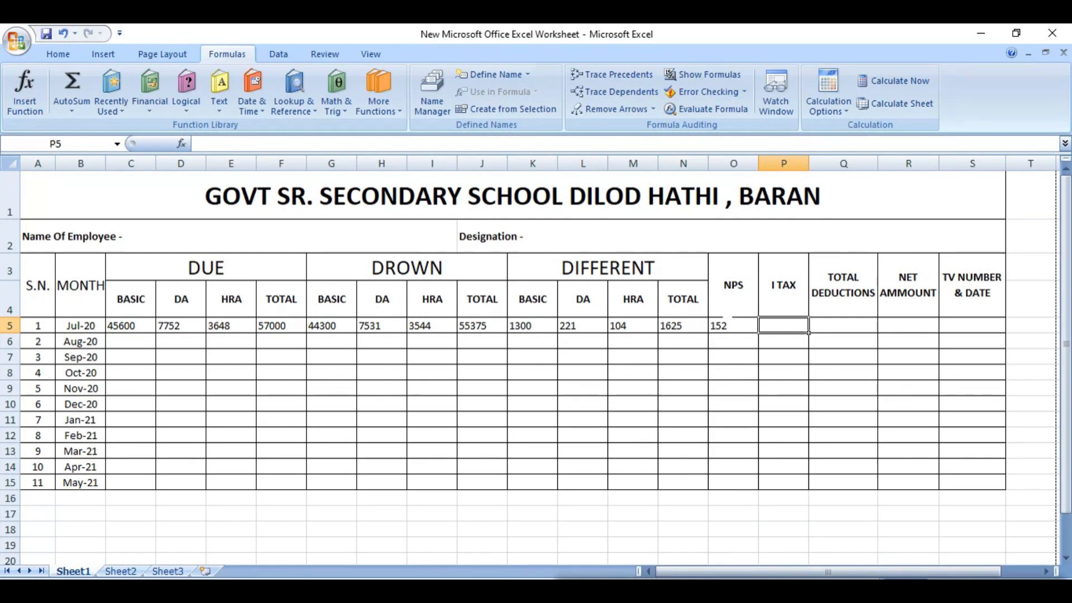
click(695, 331)
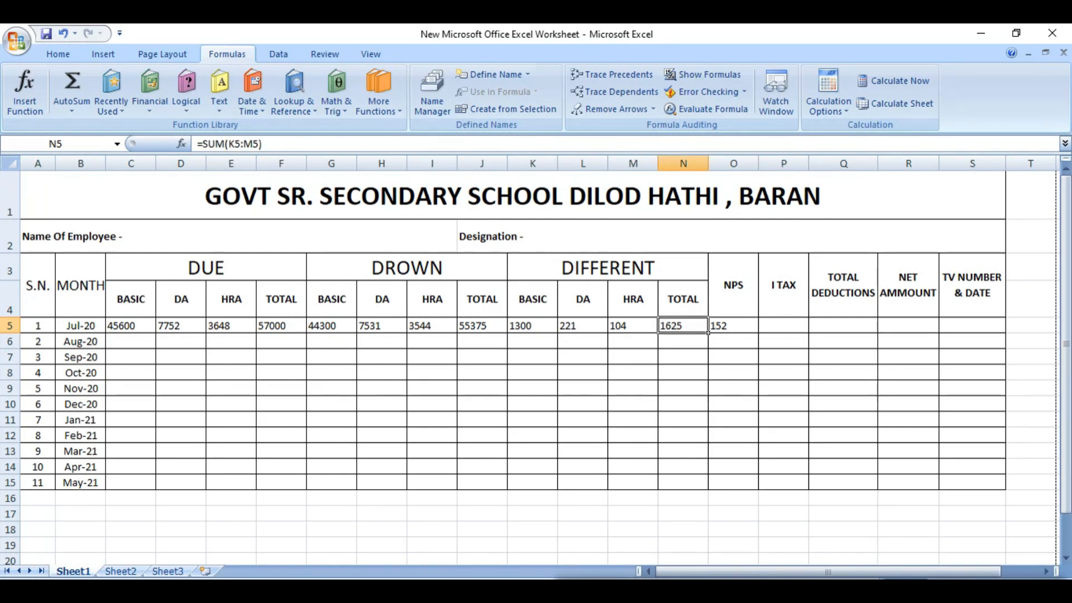
click(770, 329)
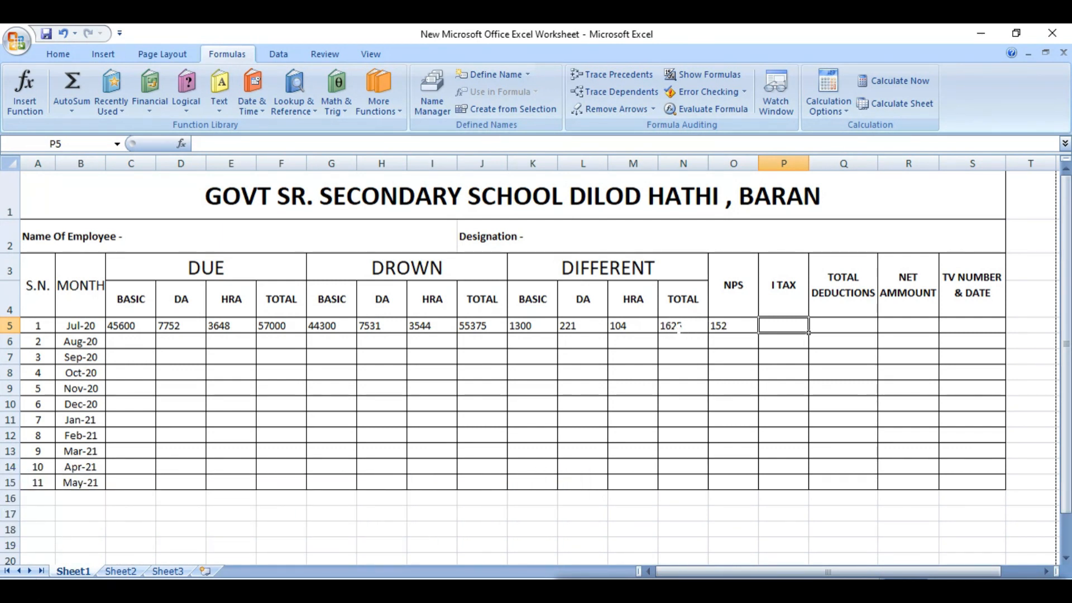
key(Left)
key(Left)
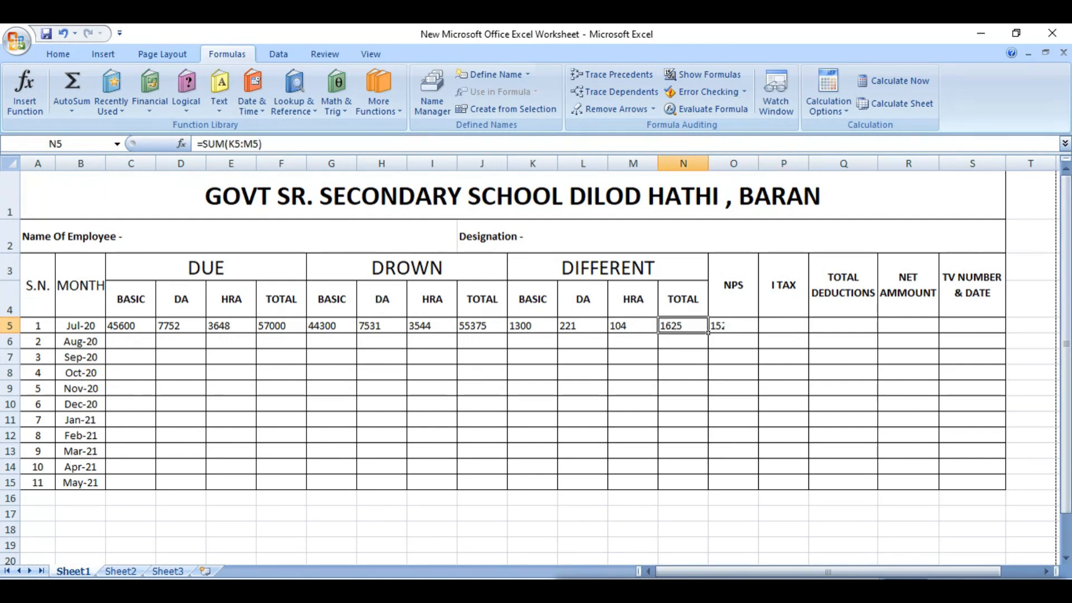
key(Right)
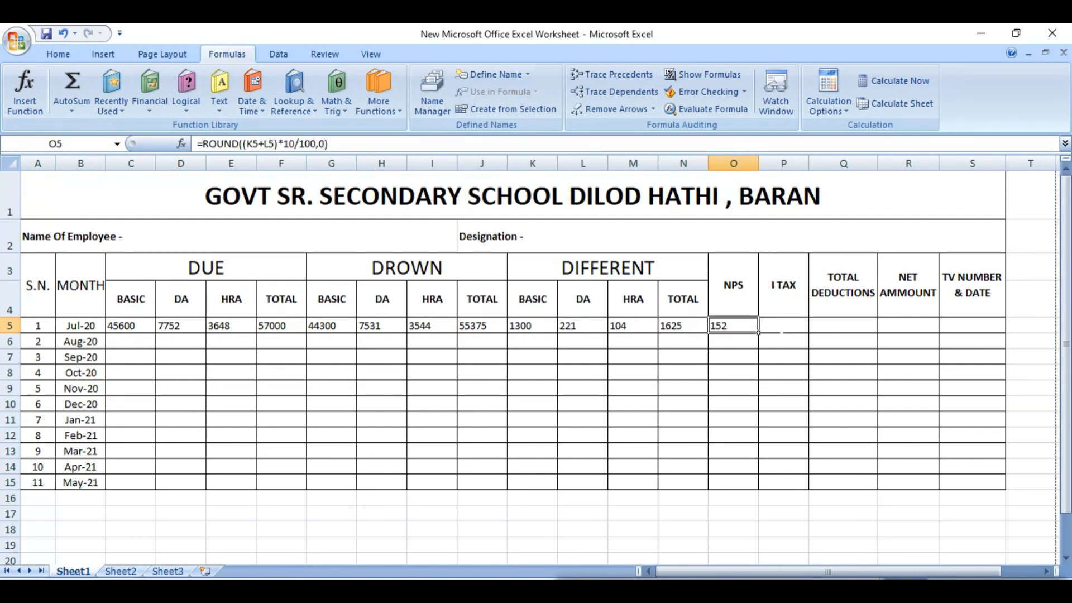
Calculate the Jul-20 income tax in P5 with the formula =ROUND((N5-O5)*10/100,0).
key(Right)
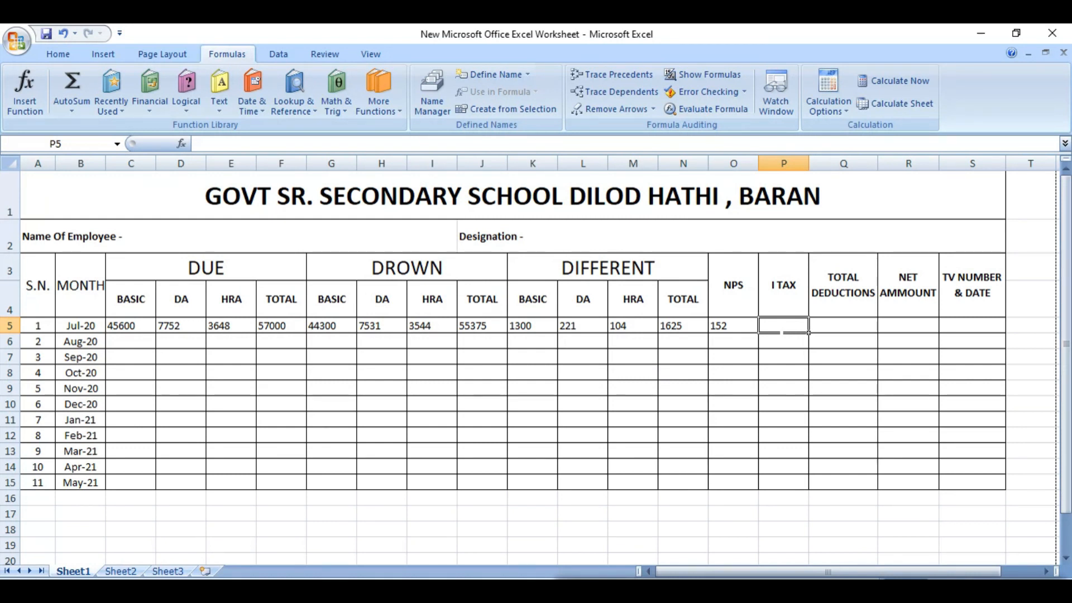
text(=ROUND()
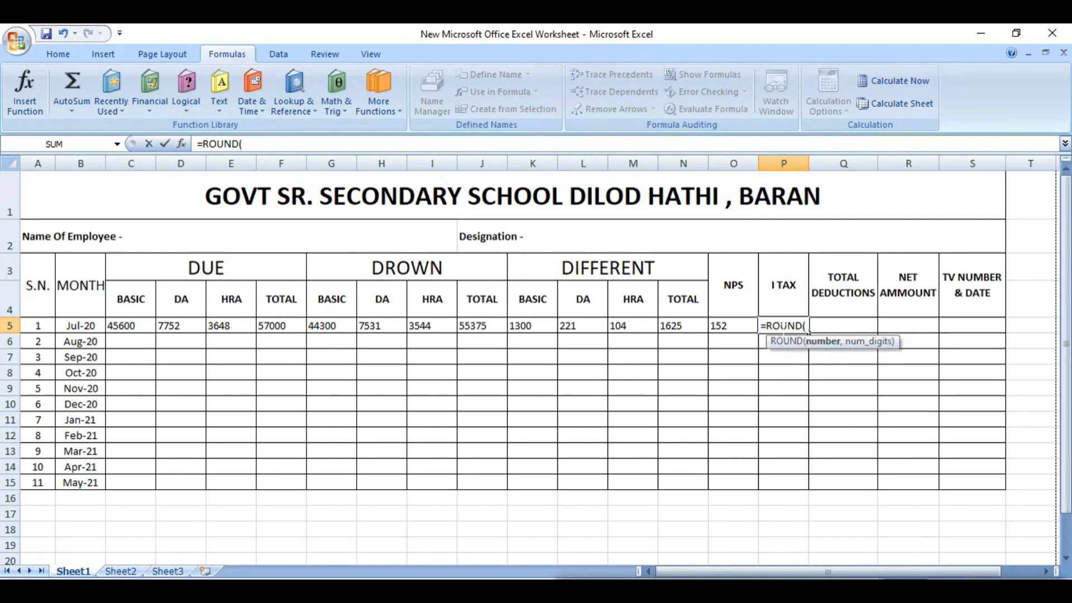
text(()
key(Left)
key(Left)
text(-)
key(Left)
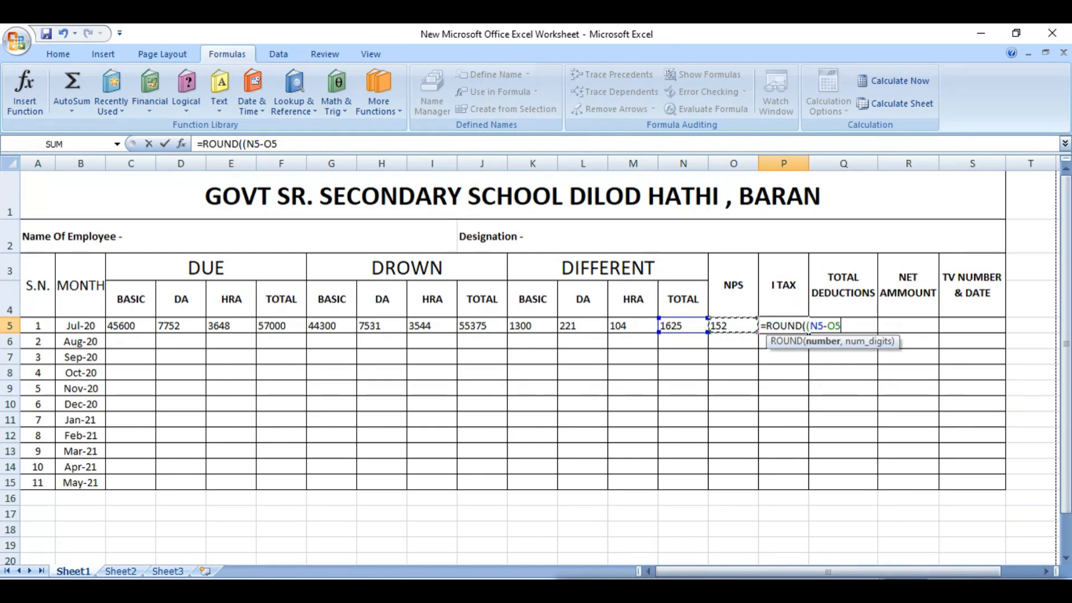
text()*10/100)
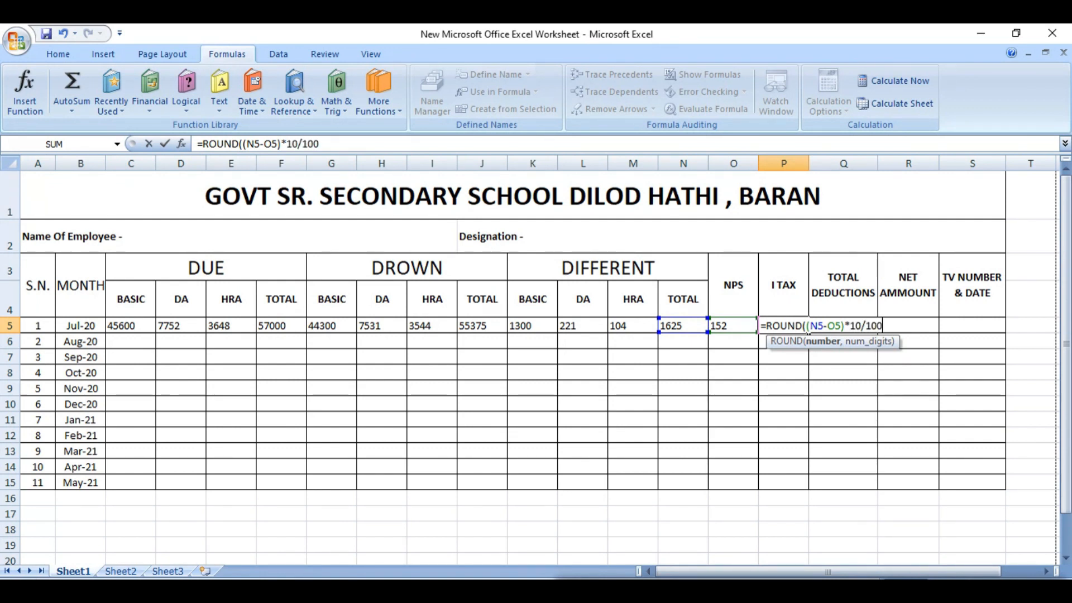
text(,0)
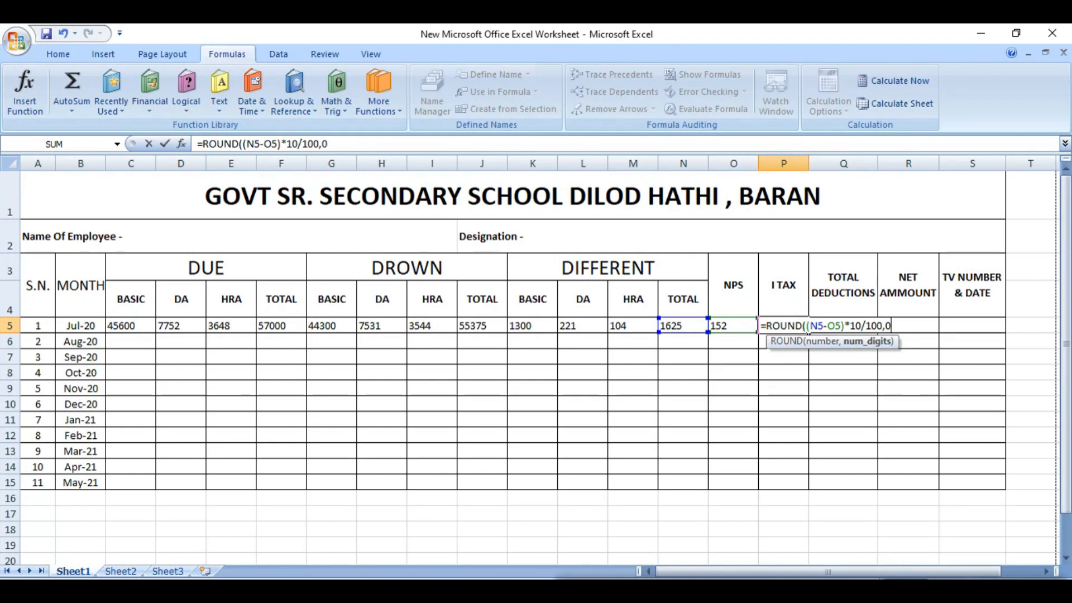
text())
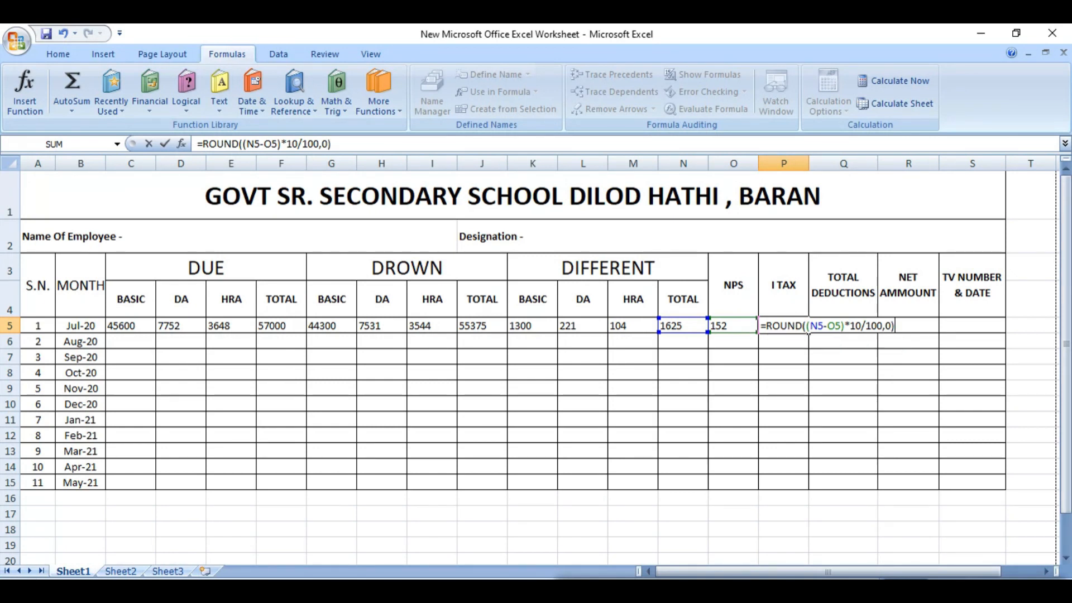
key(Return)
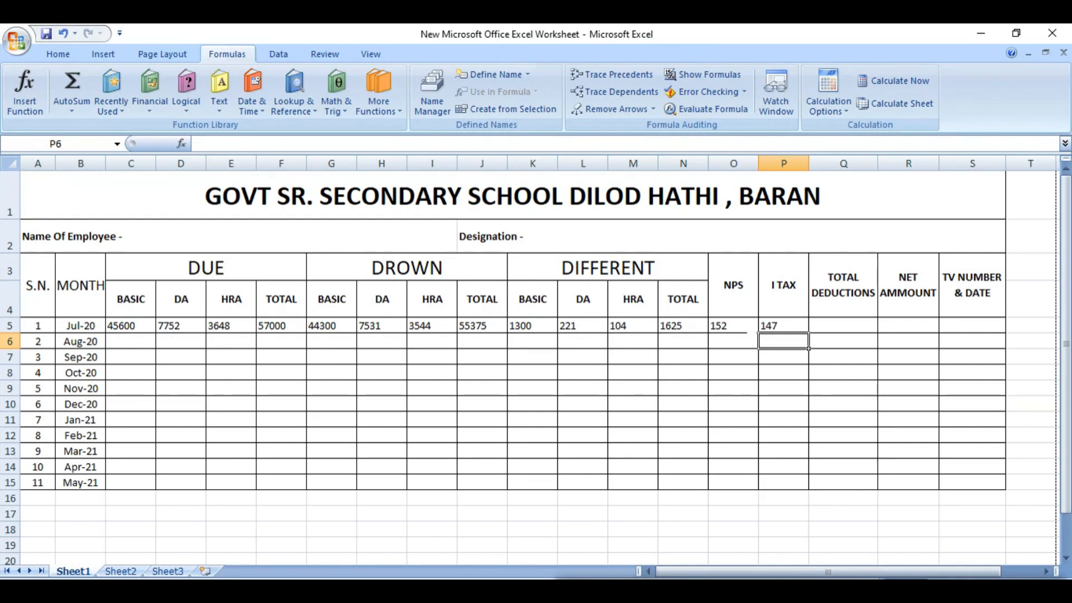
Replace the Jul-20 income tax formula in P5 with =ROUND(N5*10/100,0).
click(800, 332)
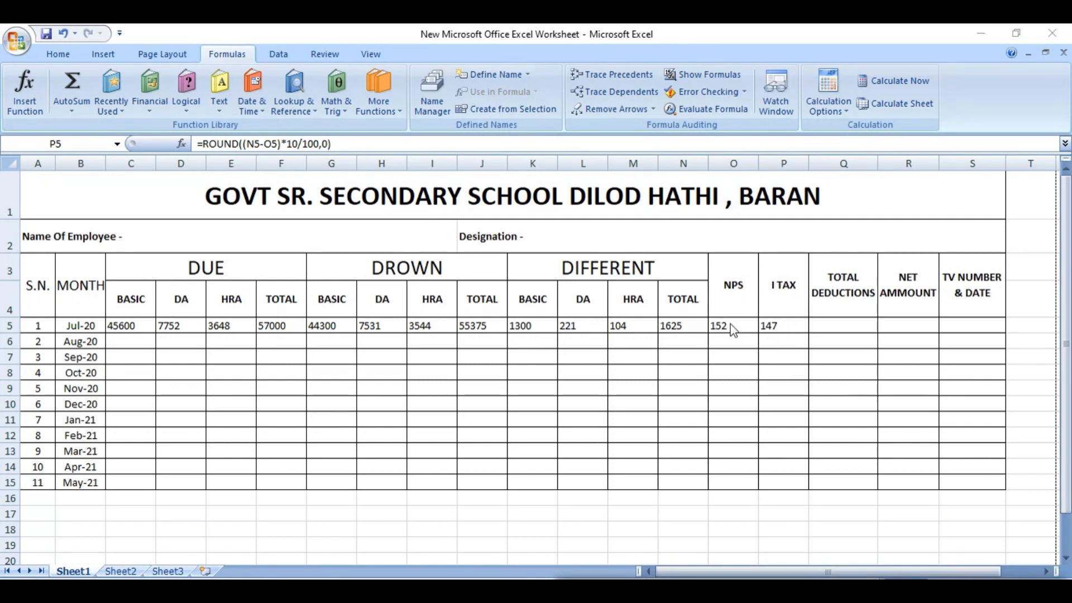
click(789, 332)
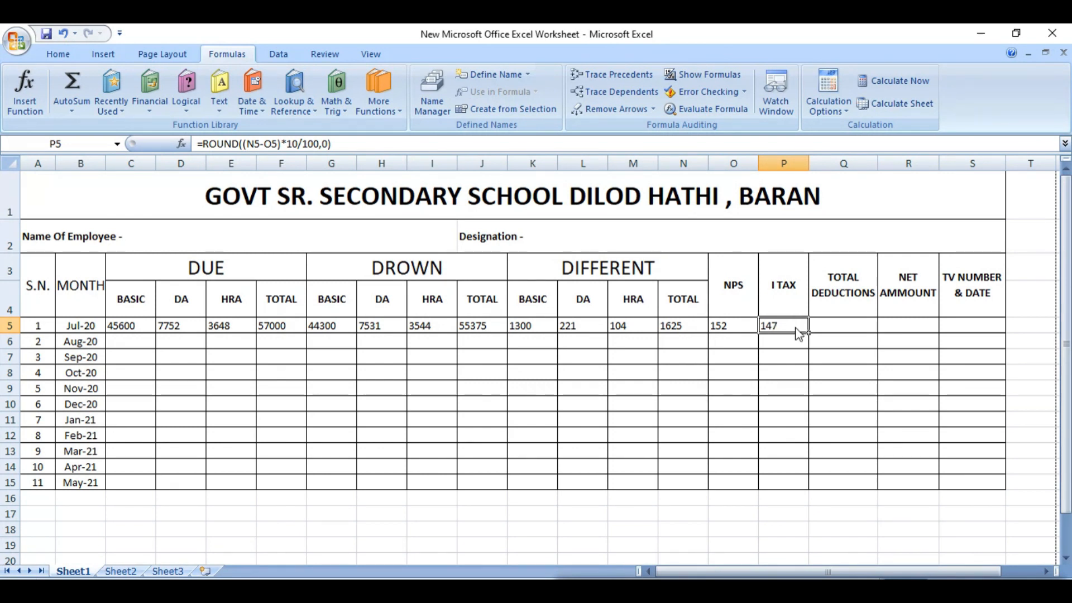
click(684, 327)
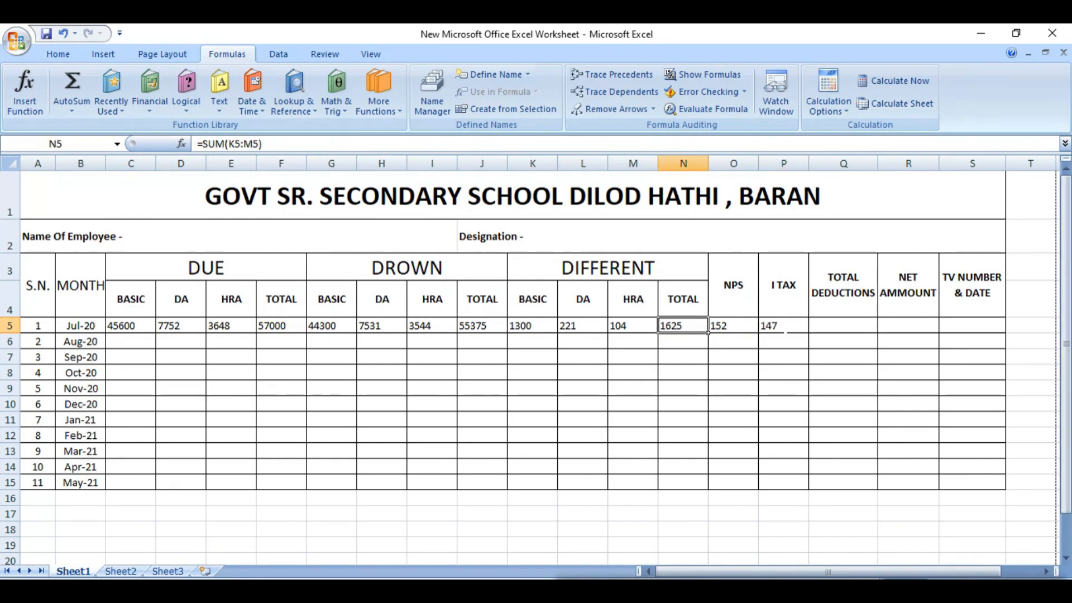
click(786, 329)
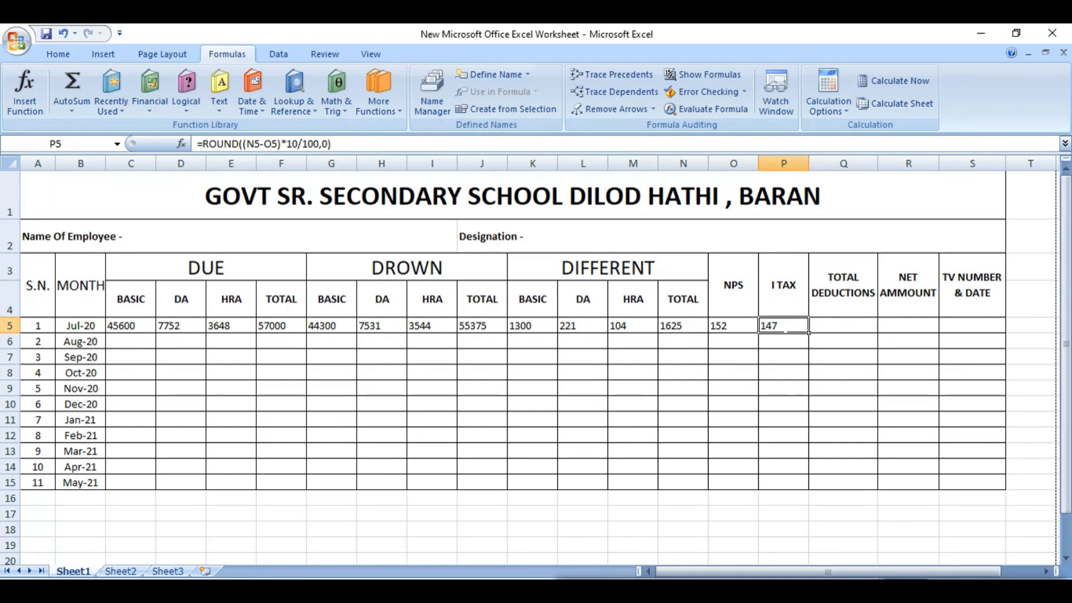
text(=)
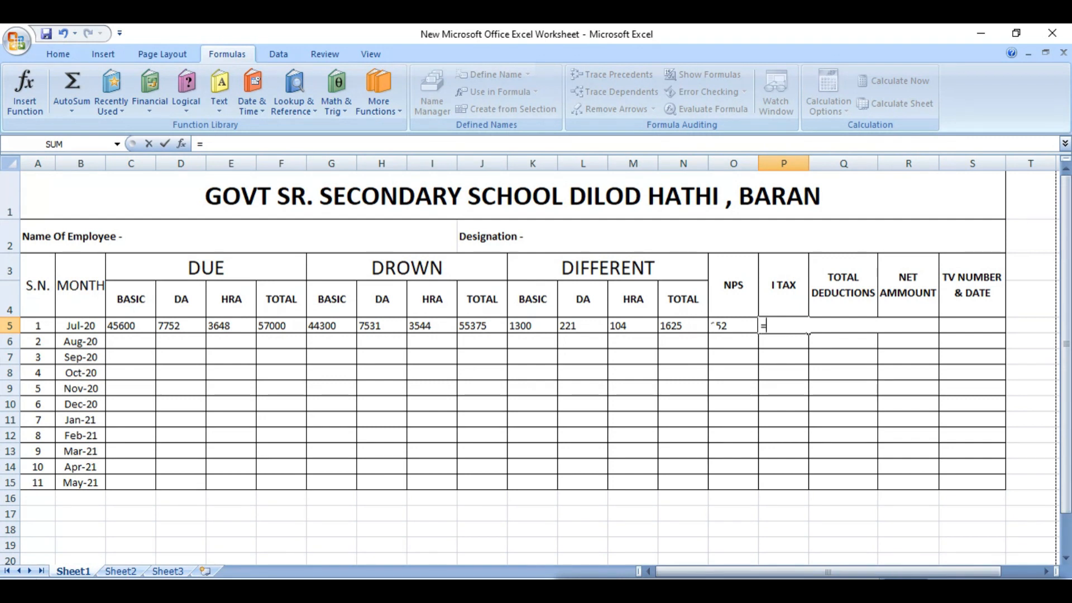
text(ROU)
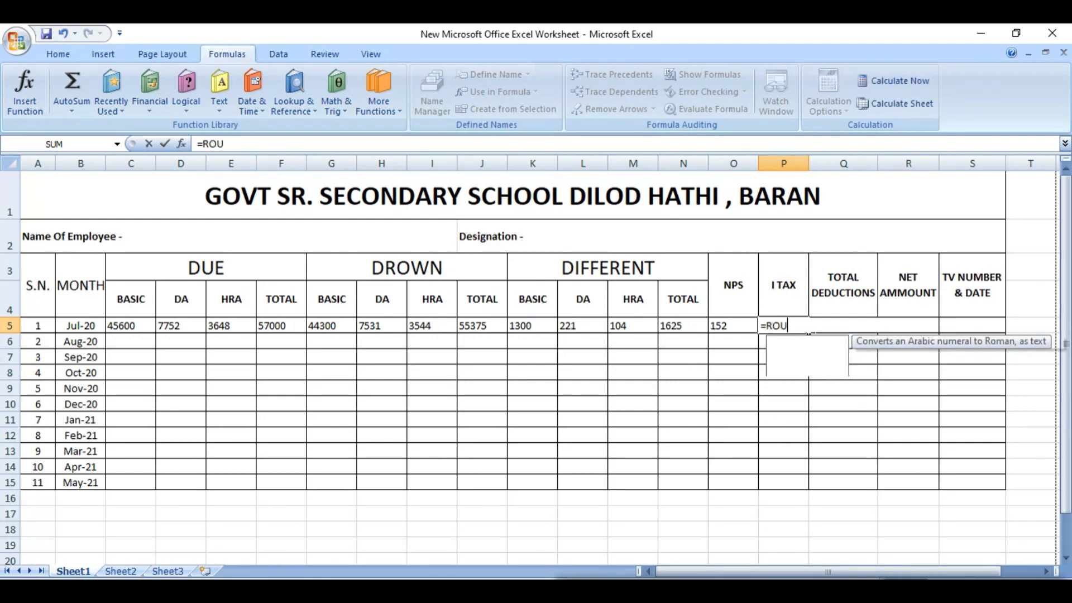
text(ND()
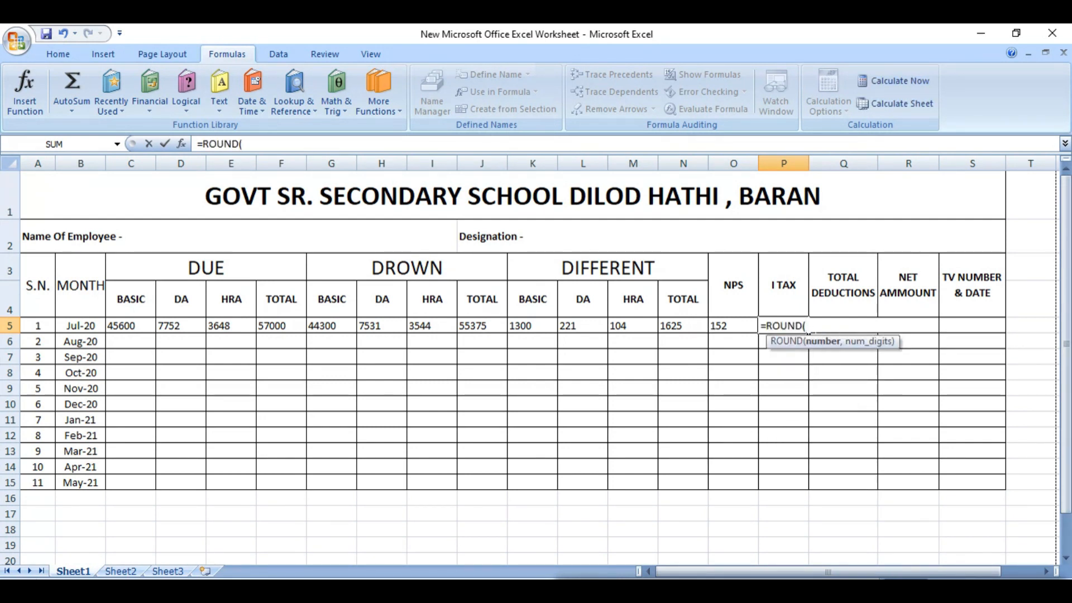
key(Left)
key(Left)
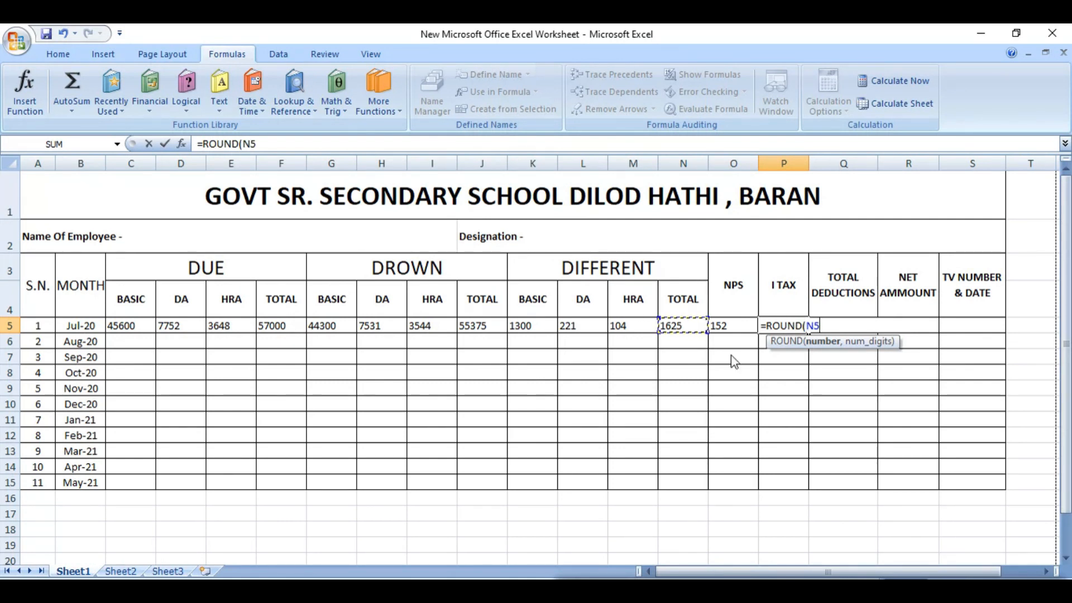
text(*10/100)
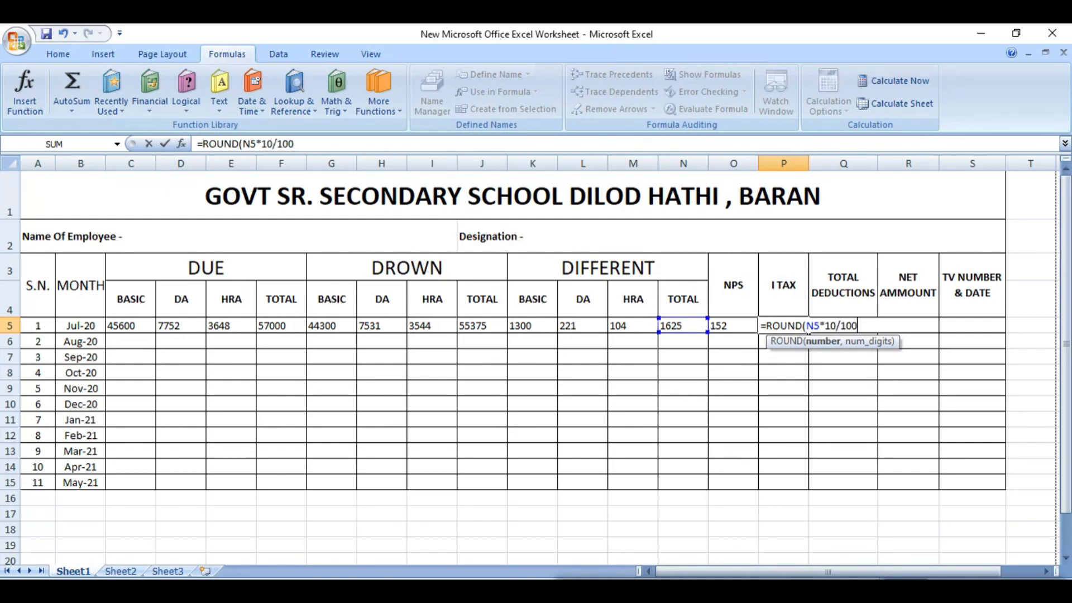
text(,0))
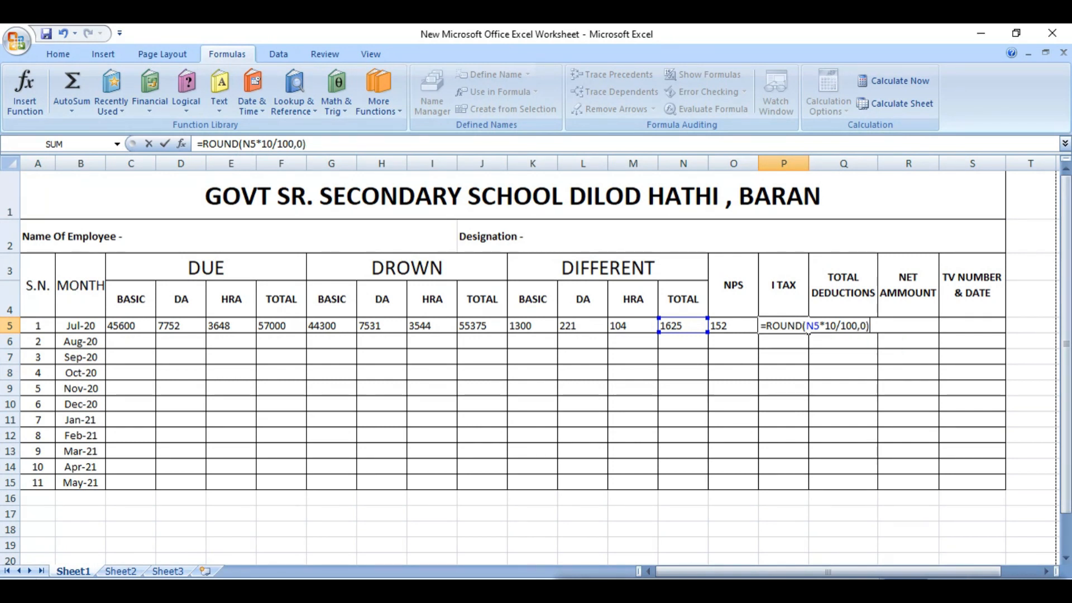
key(Return)
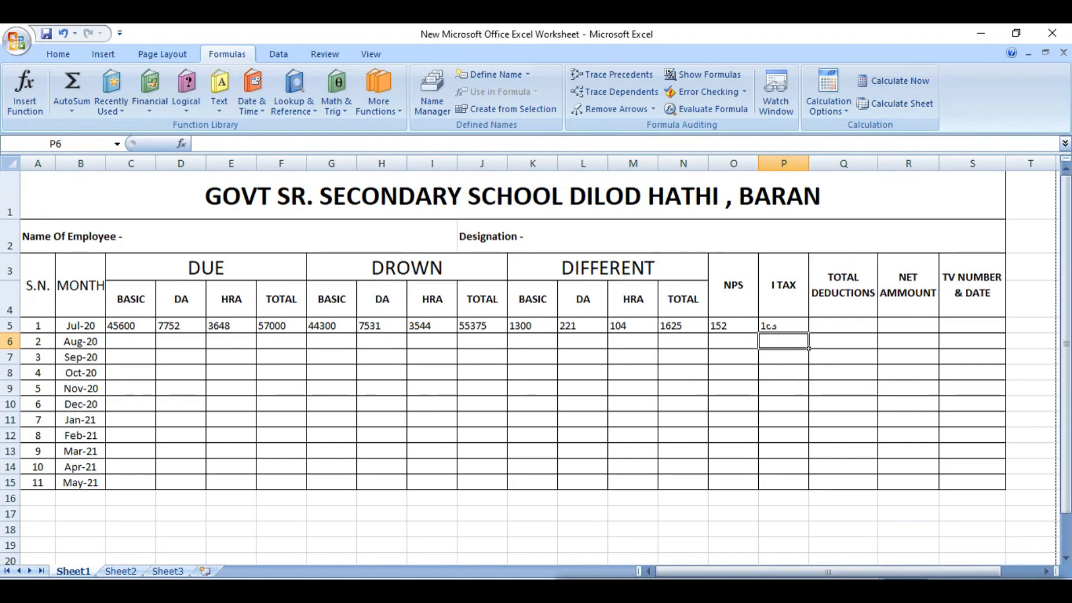
click(776, 329)
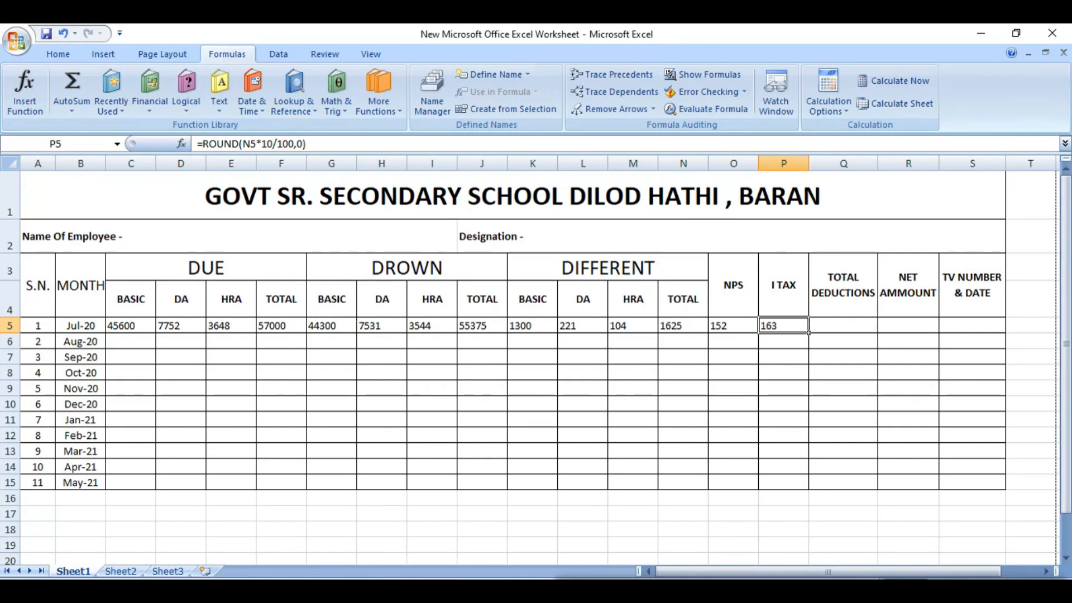
Insert a column before Total Deductions, merge and center Q3:Q4, and head it SI.
click(843, 326)
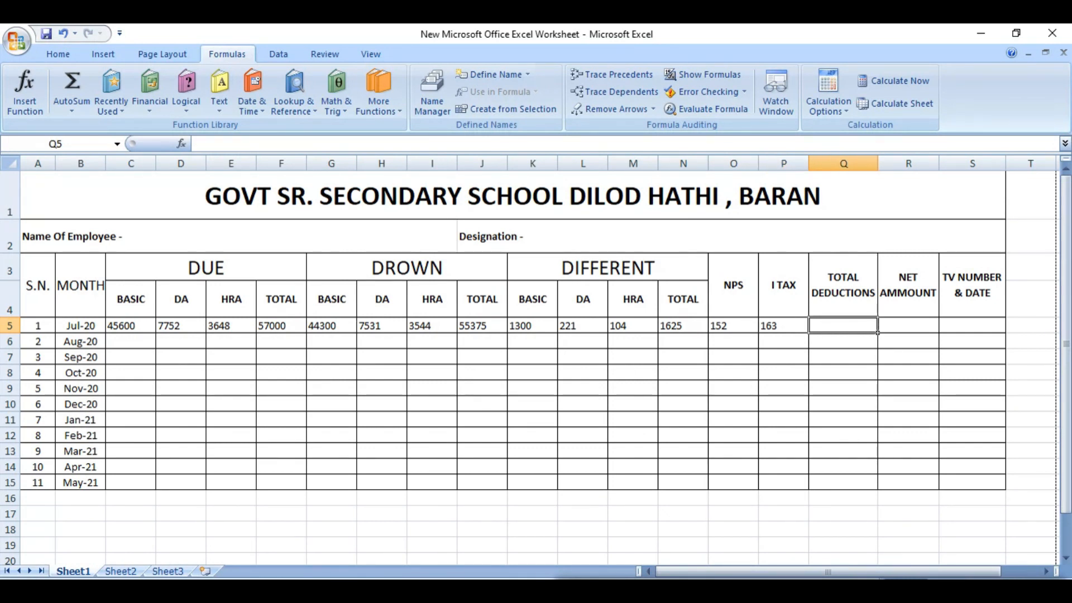
right_click(836, 168)
click(861, 248)
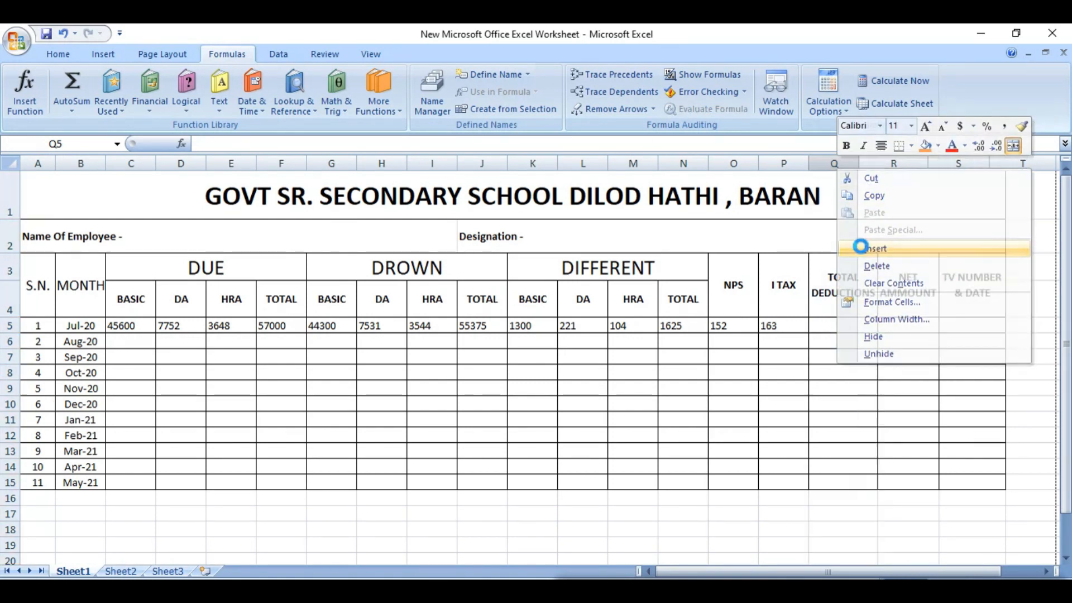
drag(838, 275, 843, 305)
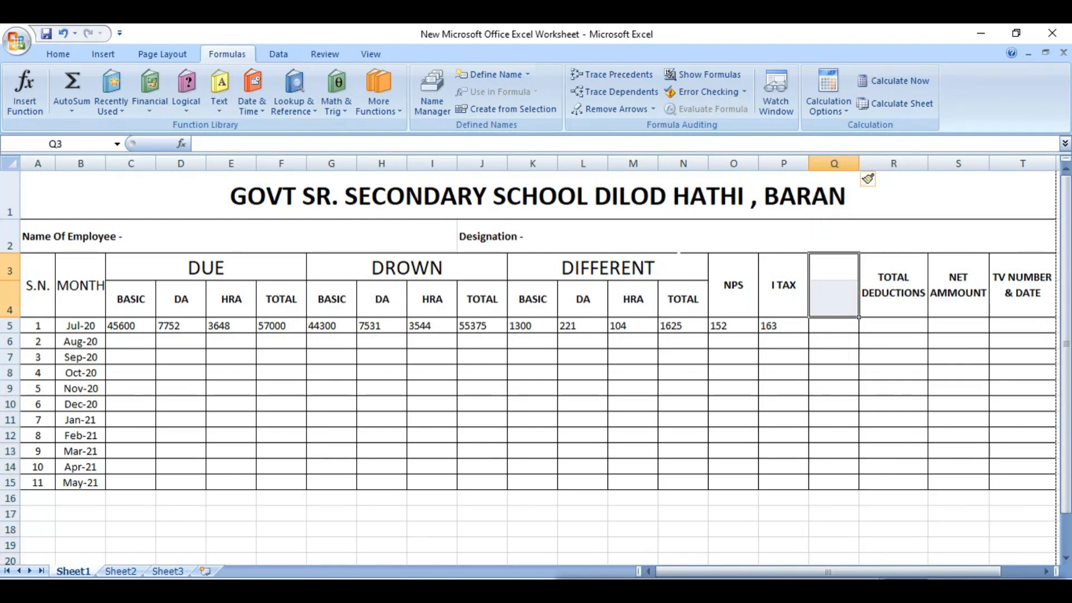
click(58, 54)
click(425, 103)
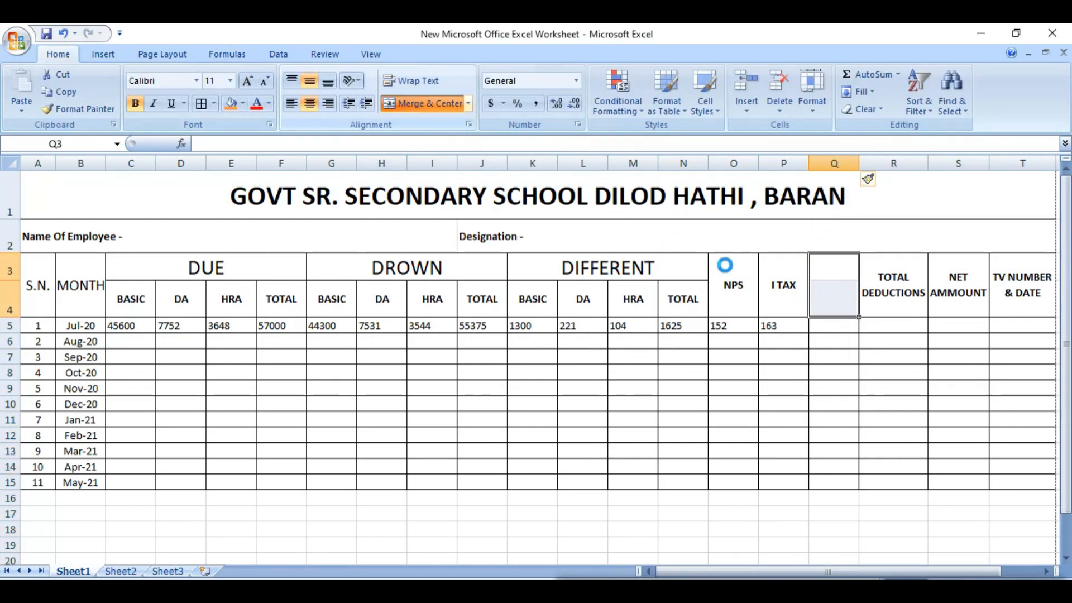
text(SI)
key(Return)
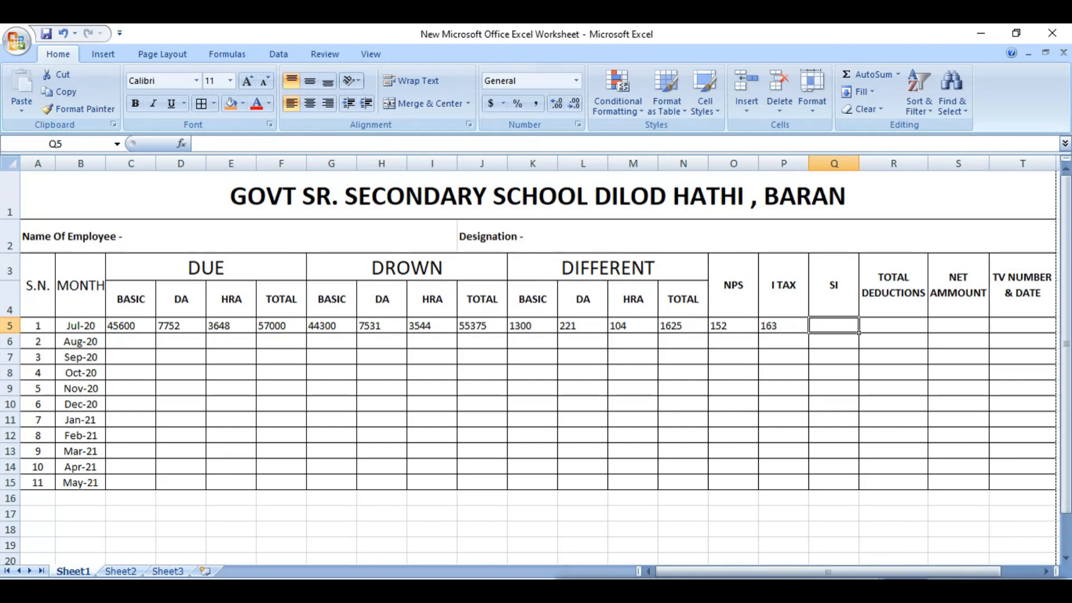
Enter 2200 as the Jul-20 SI deduction in Q5.
click(890, 323)
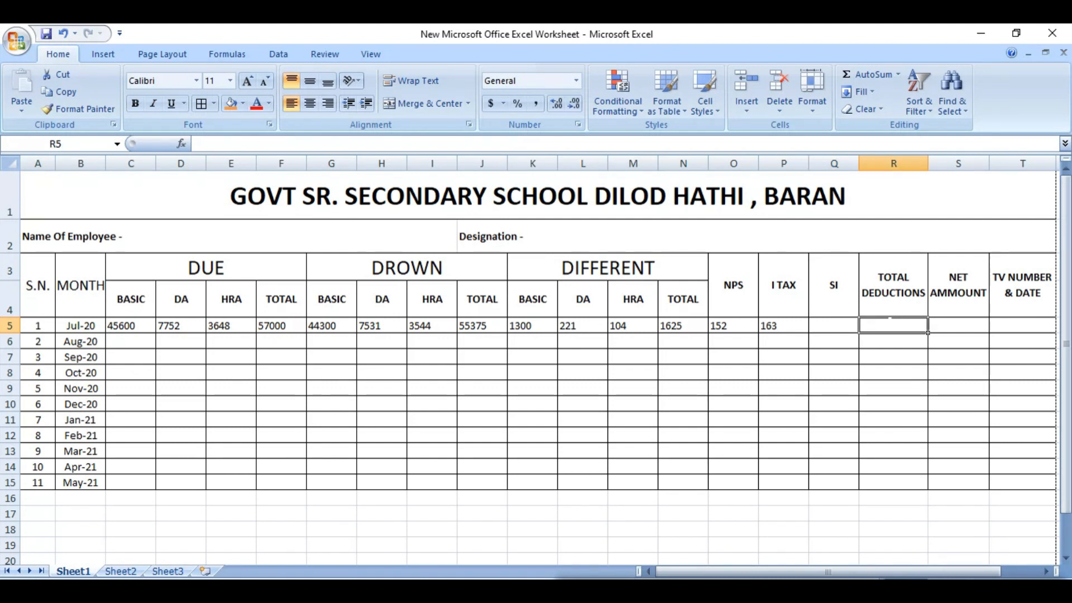
click(838, 326)
text(2200)
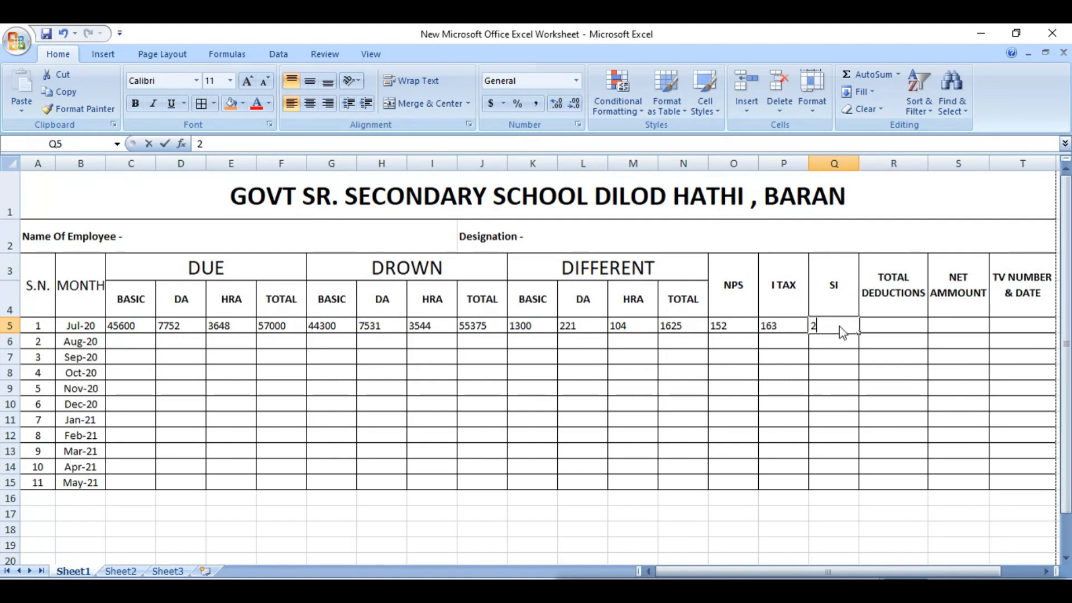
click(890, 326)
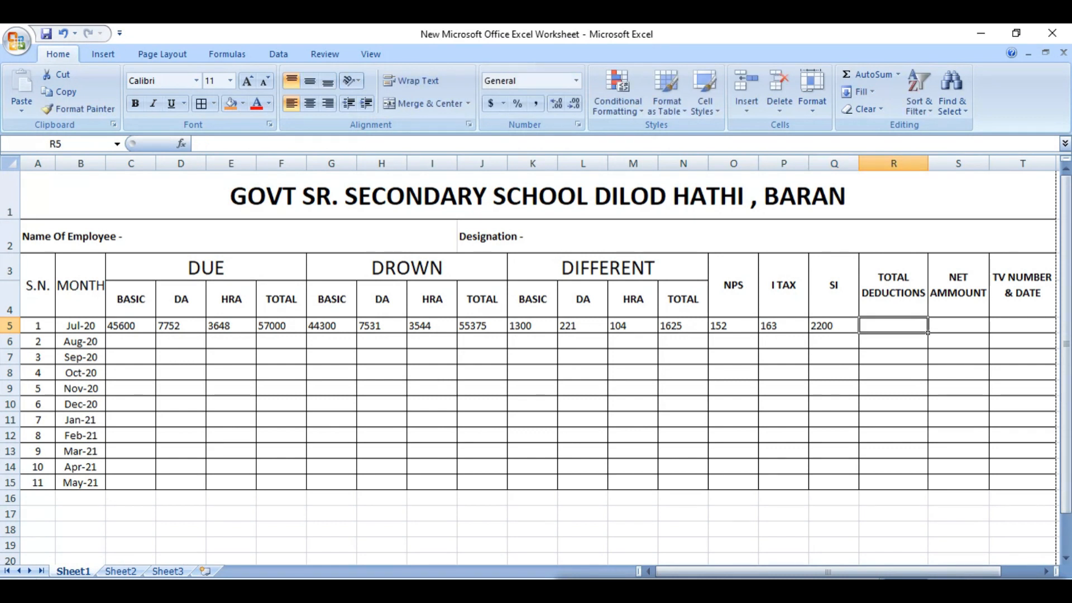
click(844, 329)
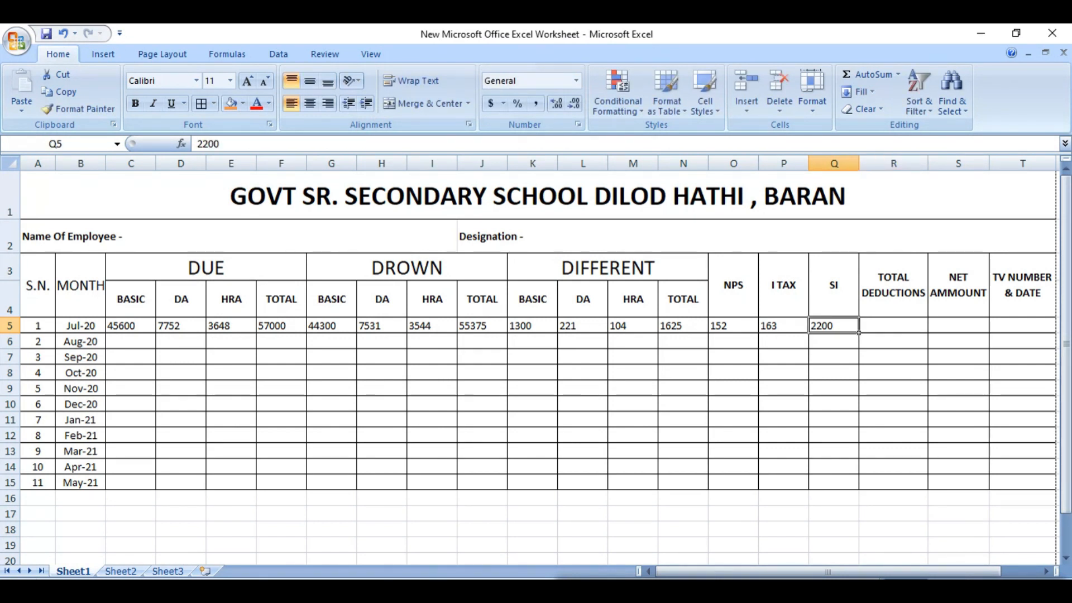
Total the Jul-20 NPS, income tax and SI deductions in R5 with AutoSum over O5:Q5.
click(895, 330)
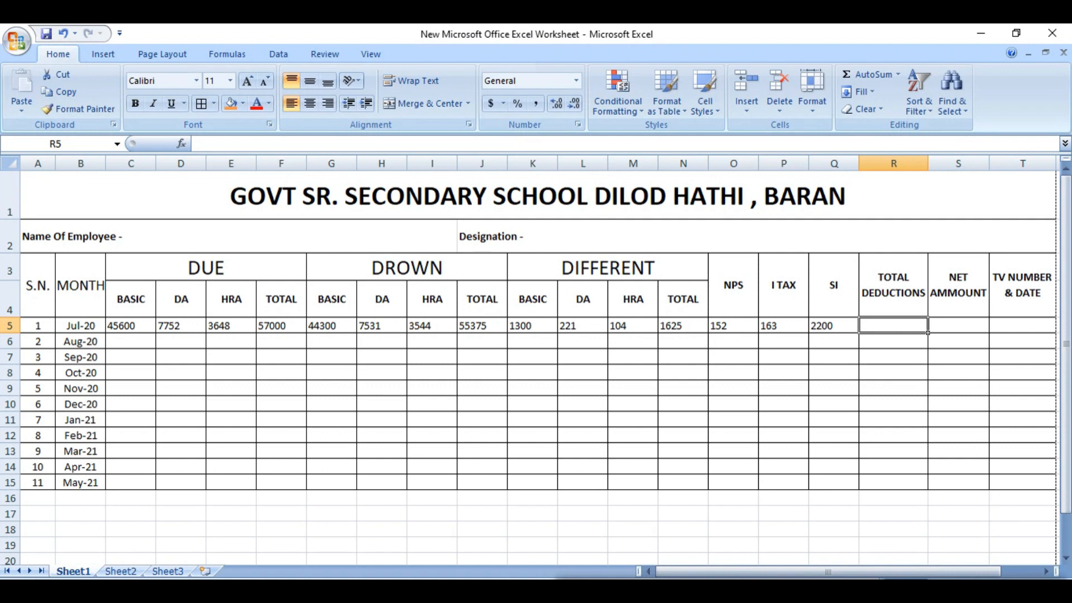
drag(758, 329, 893, 327)
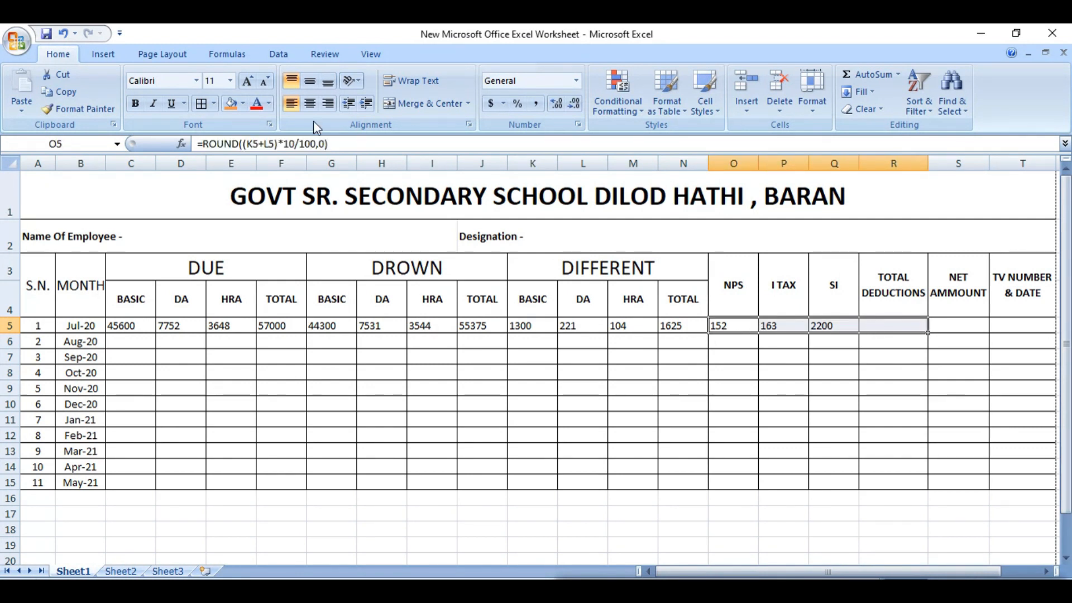
click(225, 54)
click(71, 84)
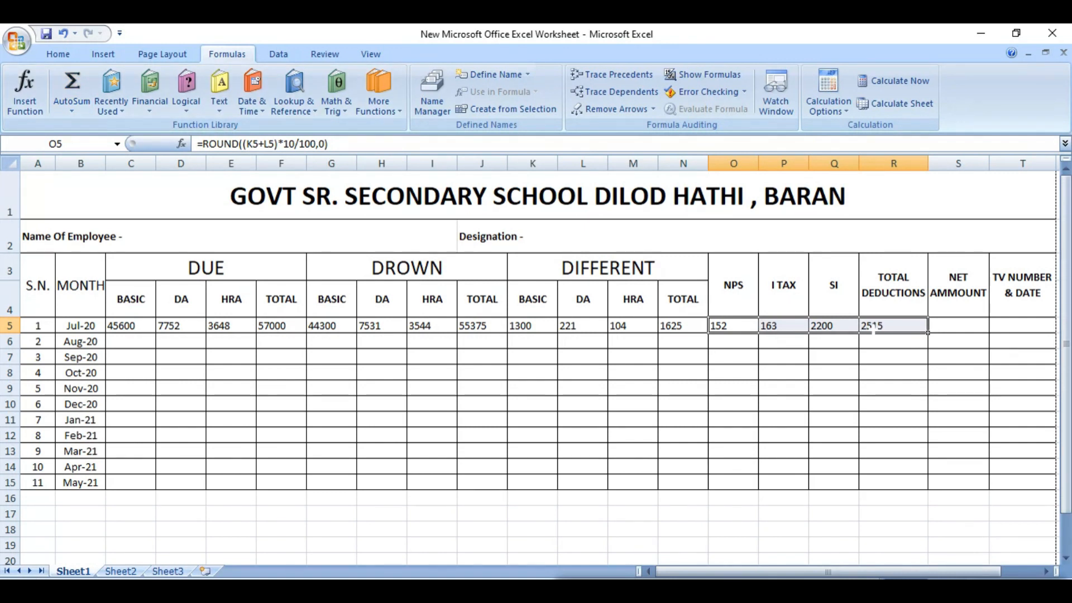
click(892, 331)
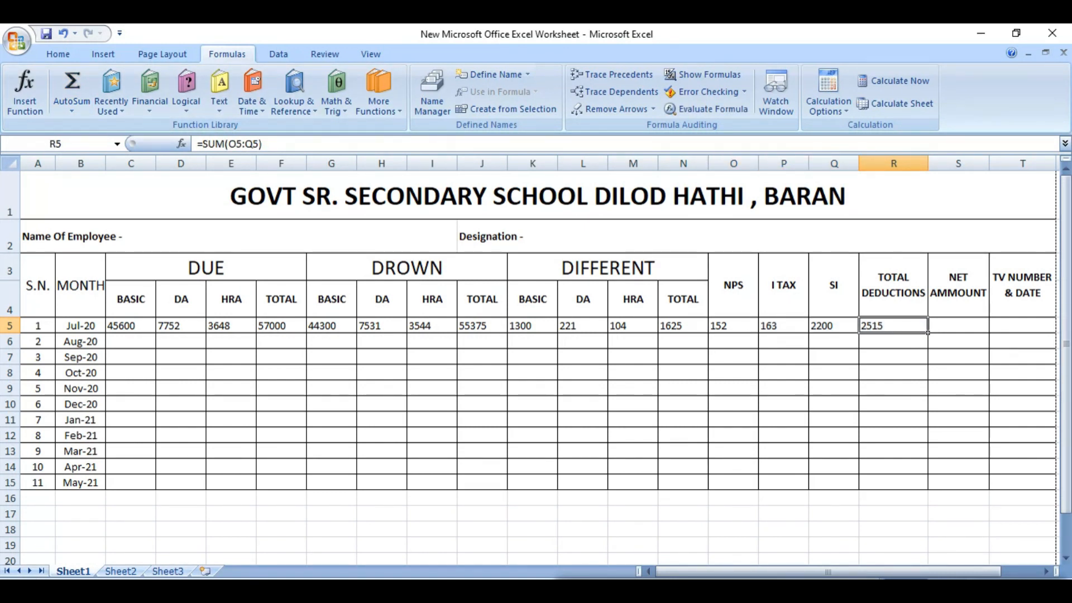
Clear the Jul-20 SI amount from Q5 and check the deductions and their total in row 5.
click(951, 331)
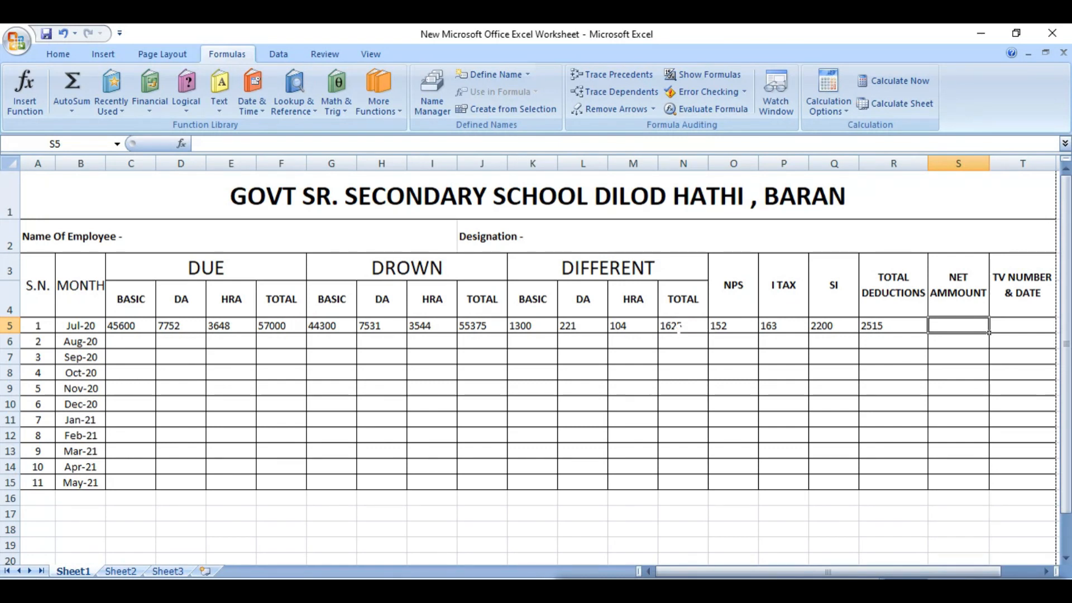
click(679, 328)
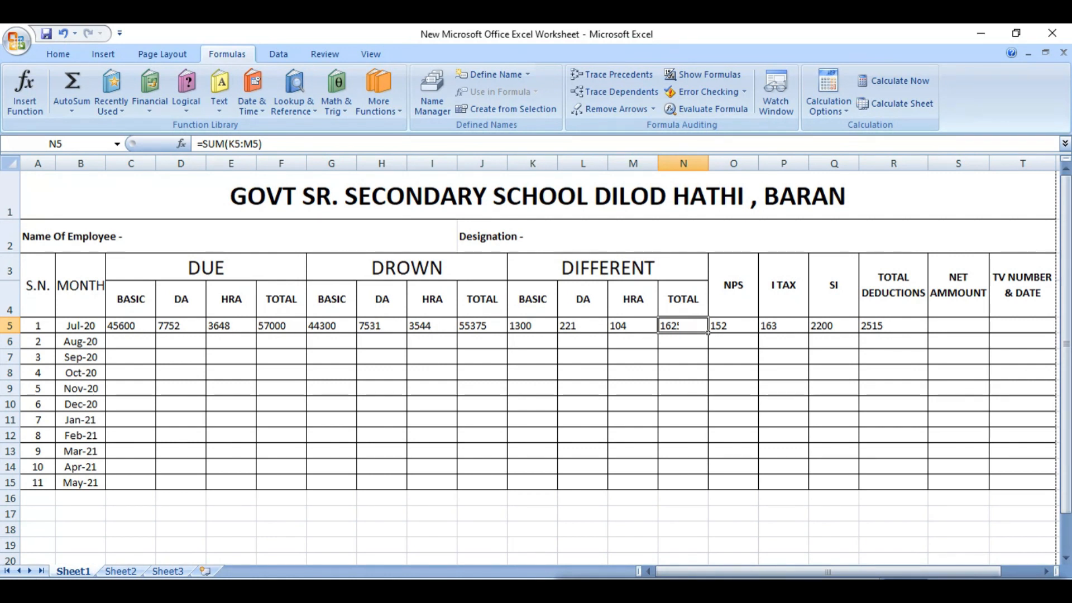
click(825, 327)
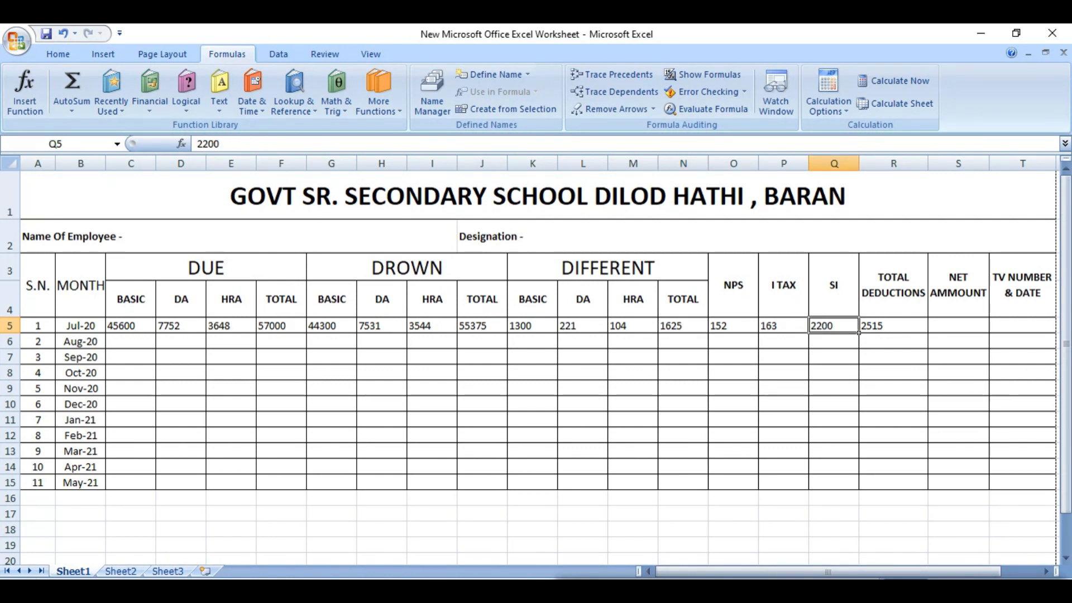
key(Delete)
key(Return)
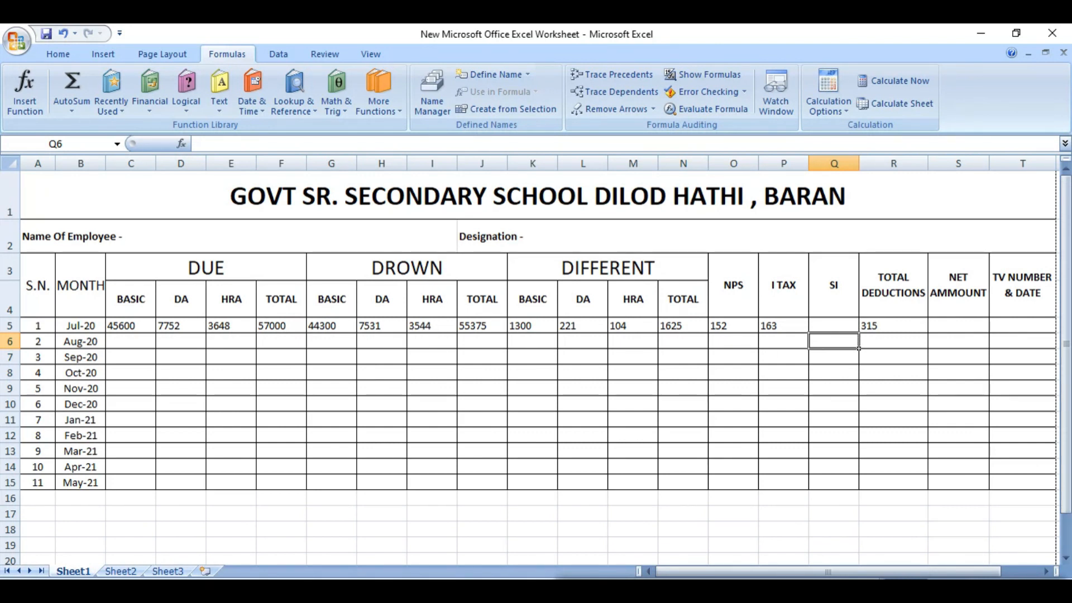
click(894, 326)
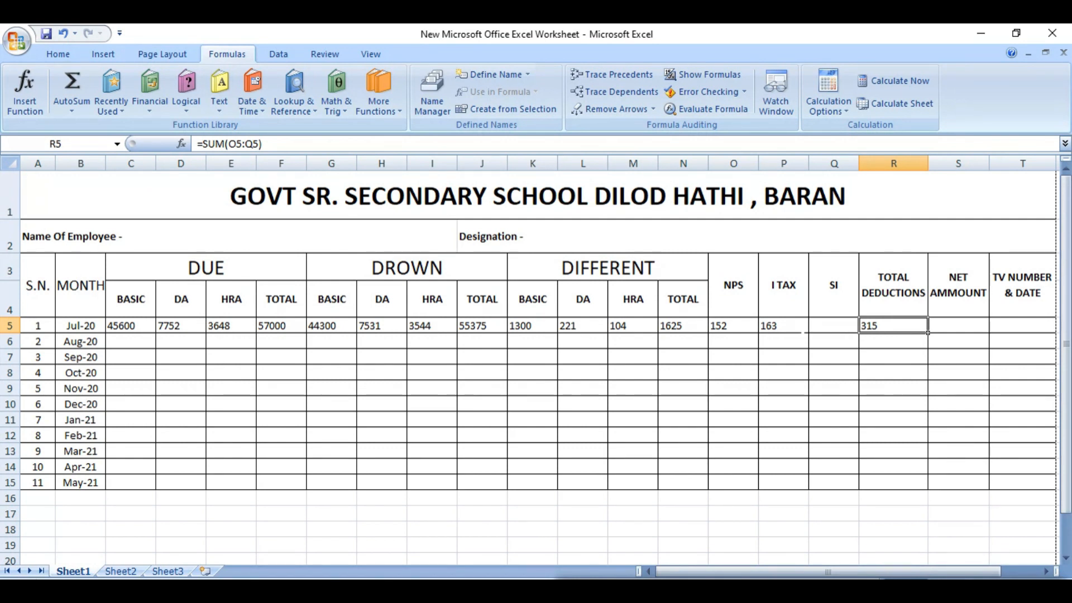
click(721, 329)
click(766, 329)
click(862, 327)
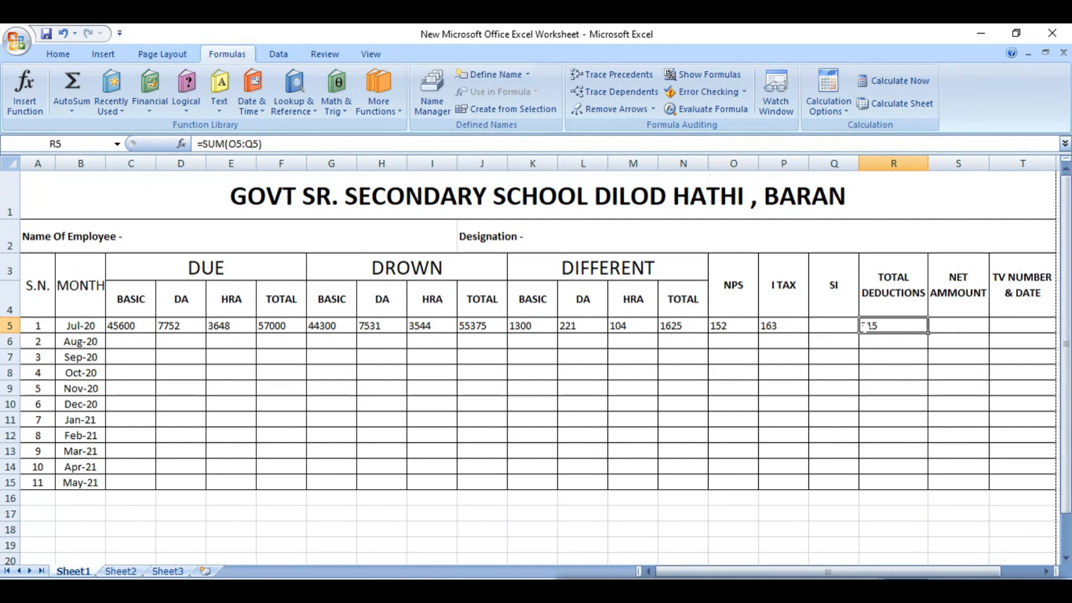
Calculate the Jul-20 net amount in S5 as the total difference minus total deductions, with the formula =N5-R5.
click(943, 331)
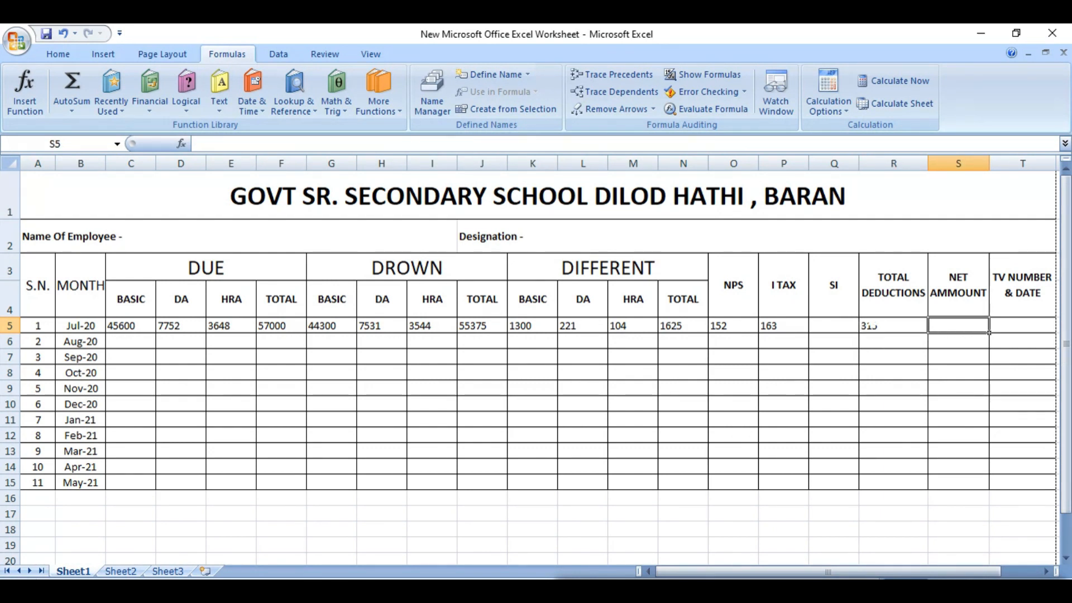
text(=)
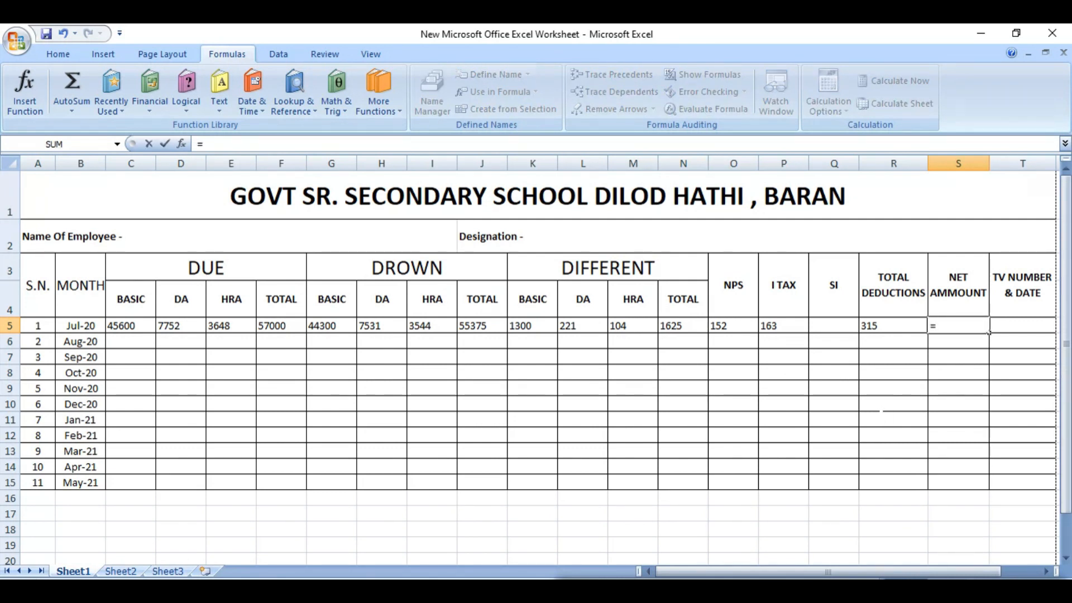
click(670, 327)
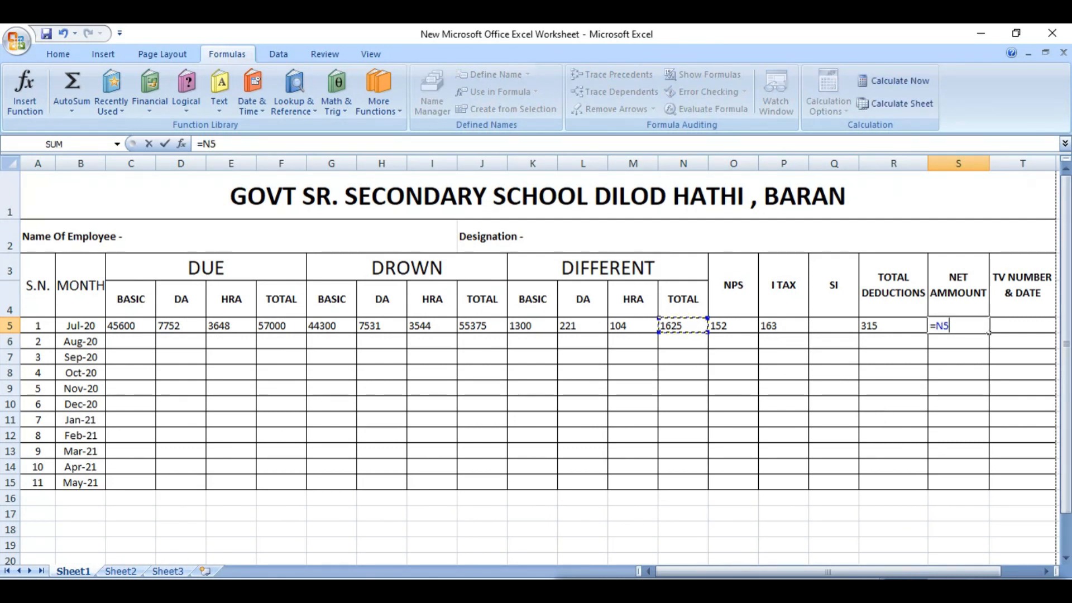
text(-)
click(877, 328)
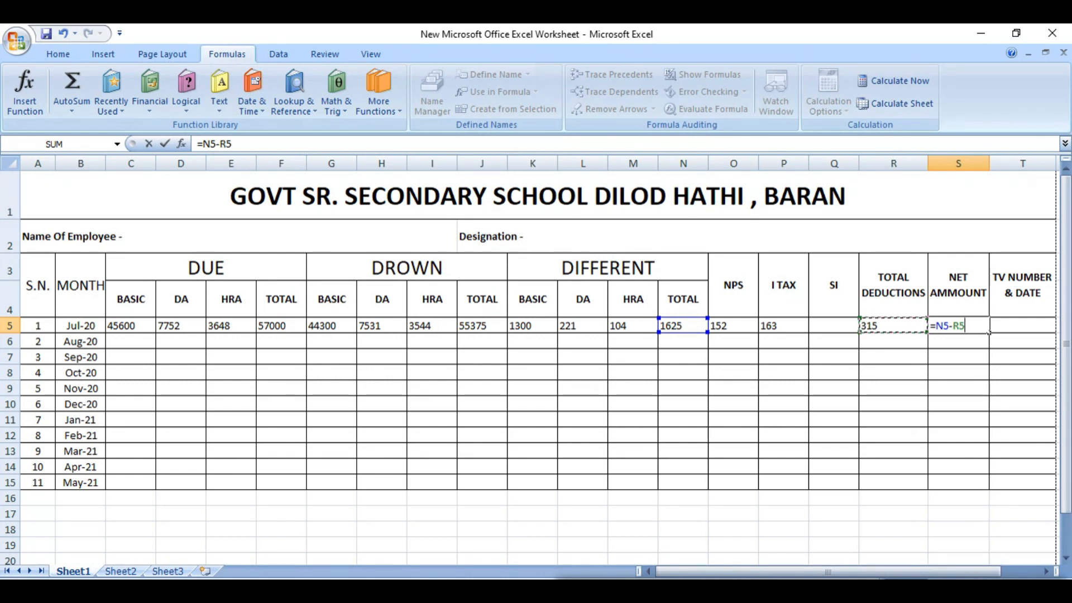
key(Return)
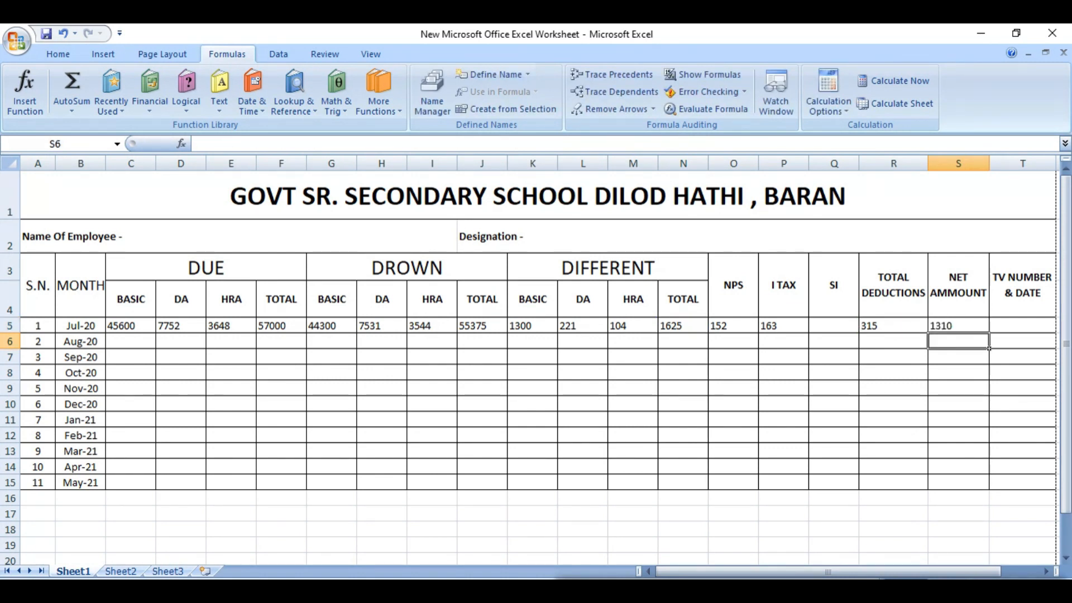
click(1003, 329)
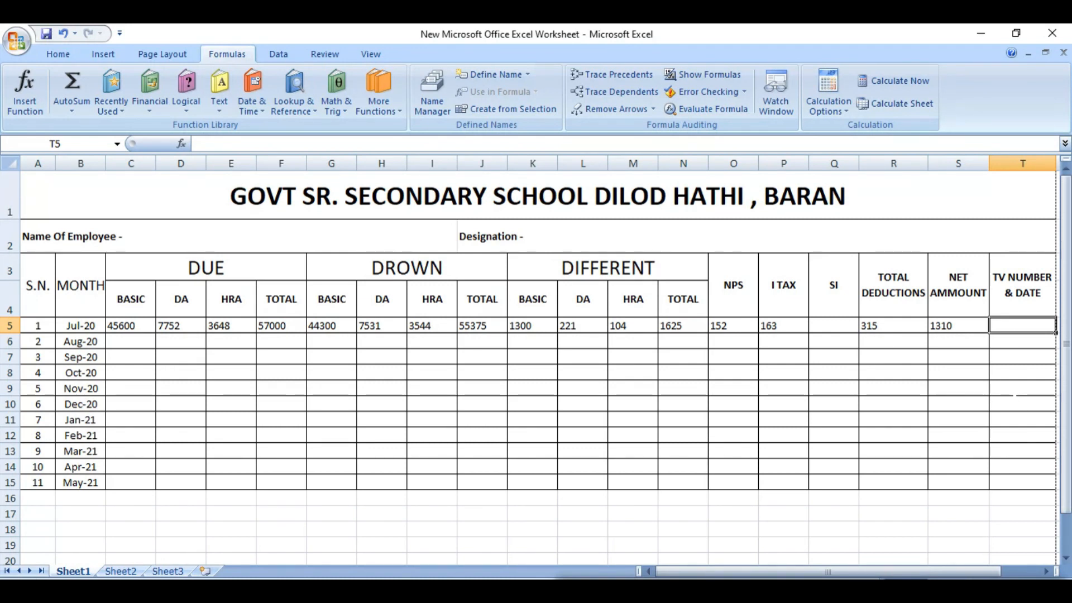
Try to fill the first month's pay, difference, deduction and net amount cells C5:S5 down through row 15.
drag(119, 326, 941, 325)
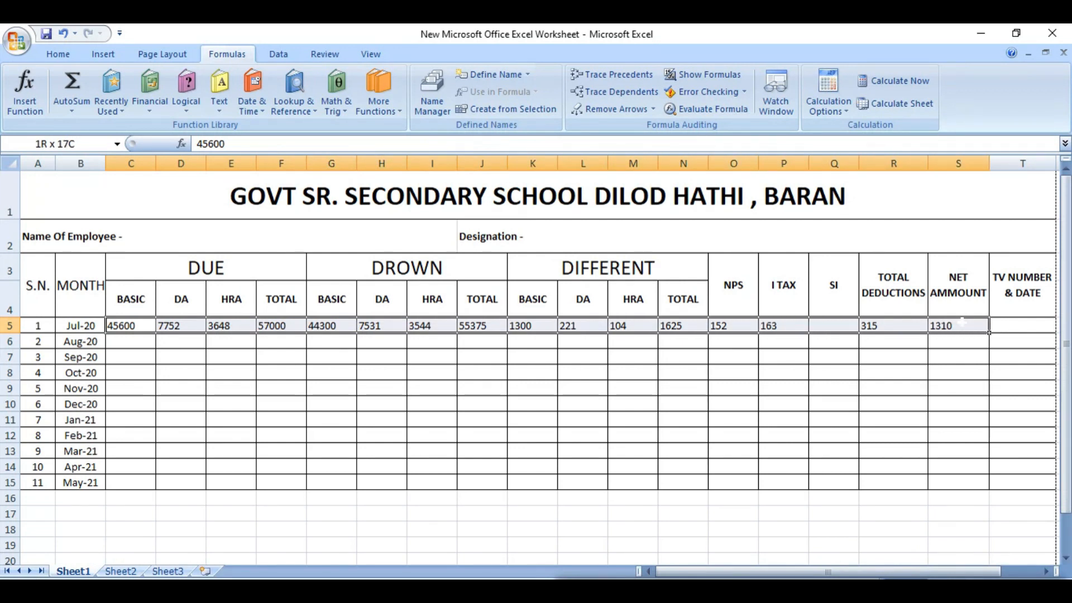
drag(989, 333, 988, 490)
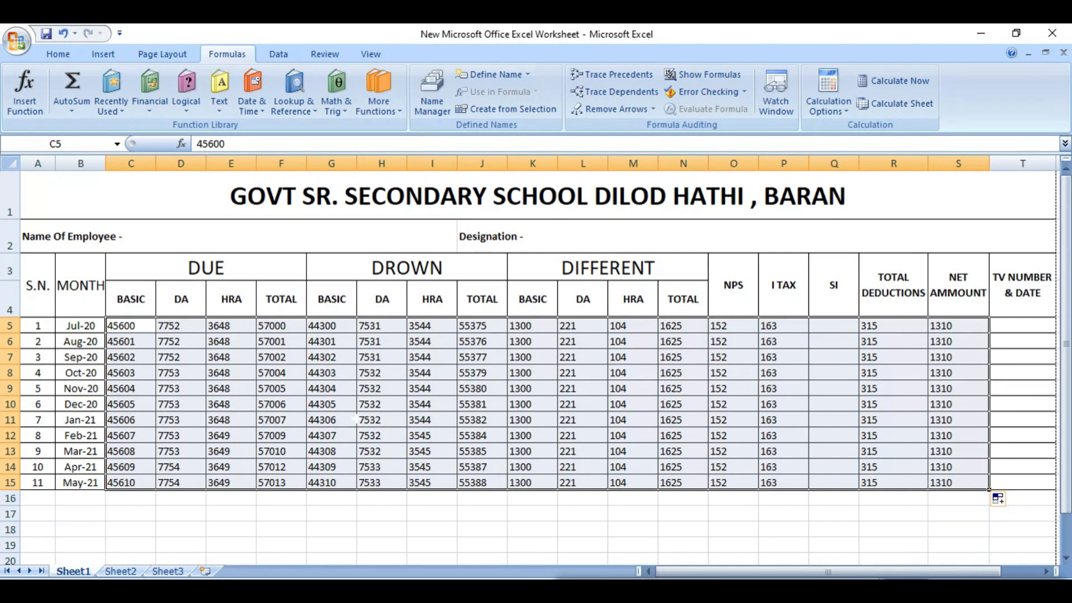
click(210, 417)
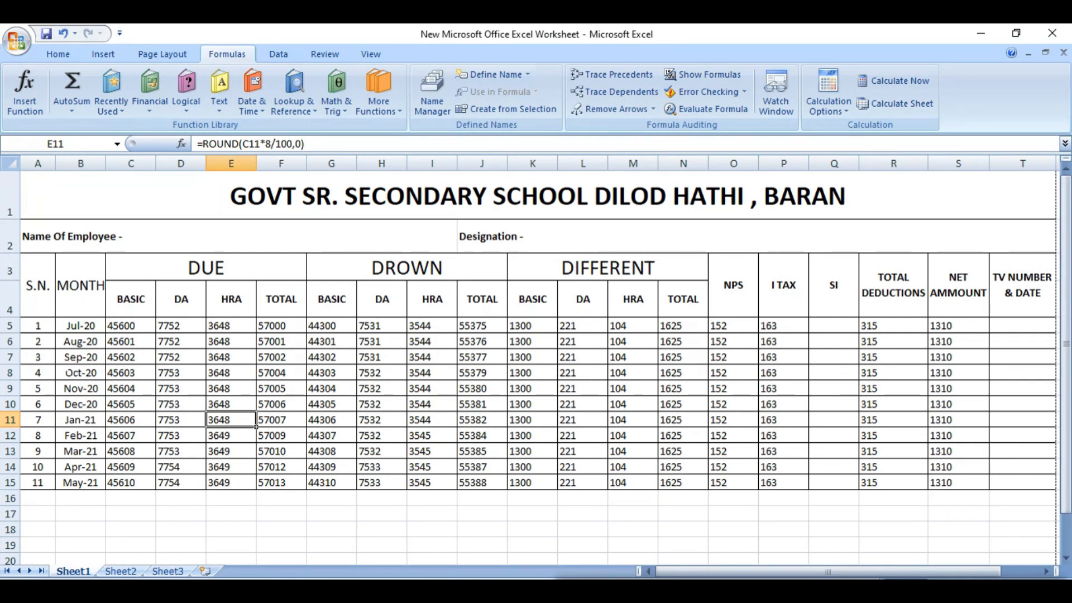
Try changing the first month in B5 to JAN 2020 and filling the month series down to B15.
click(85, 328)
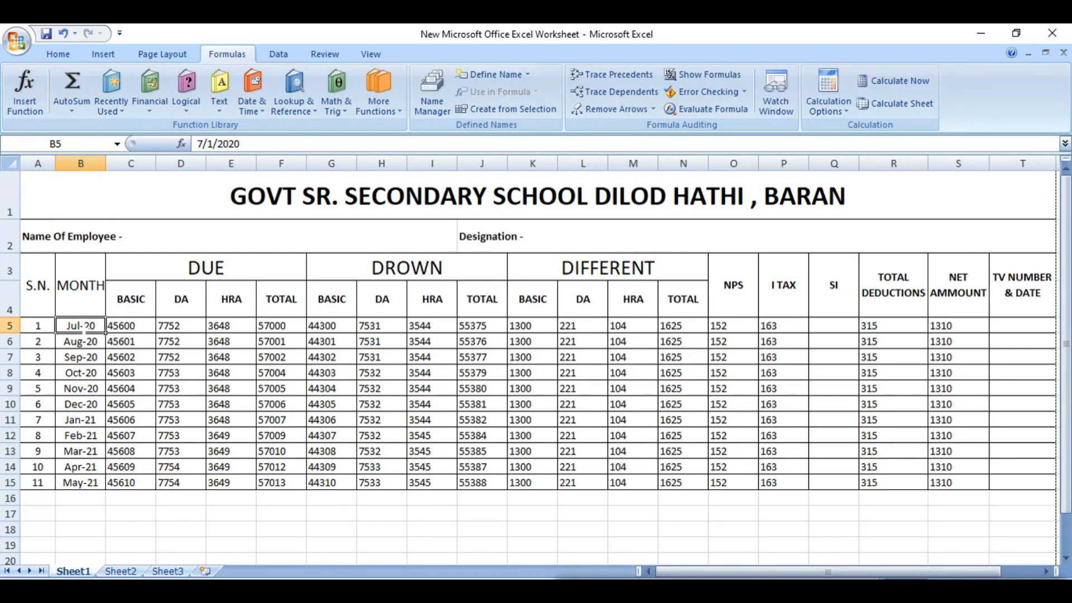
double_click(82, 326)
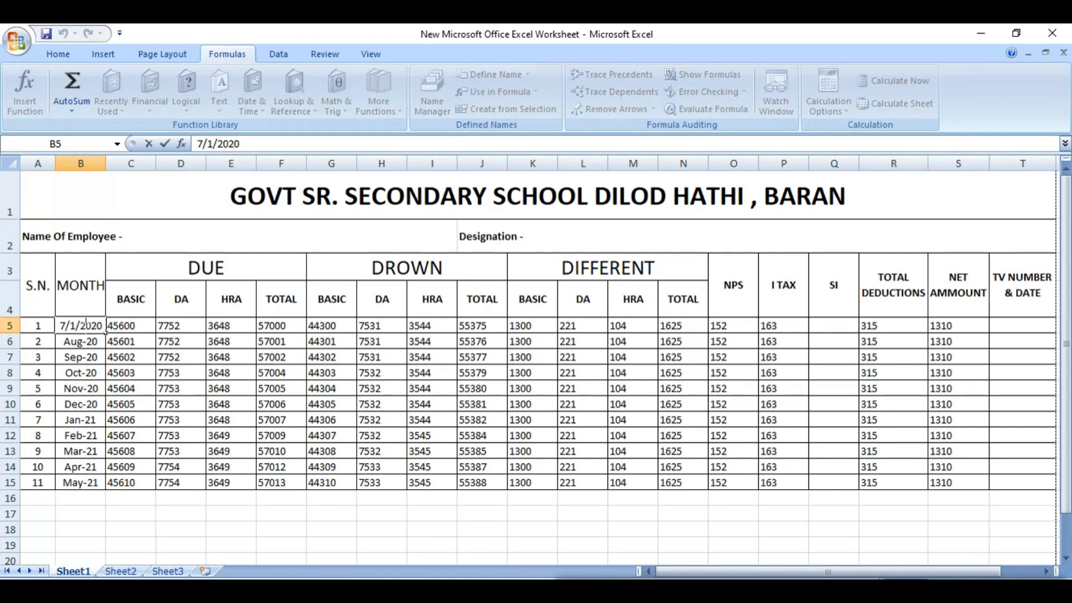
drag(102, 326, 57, 326)
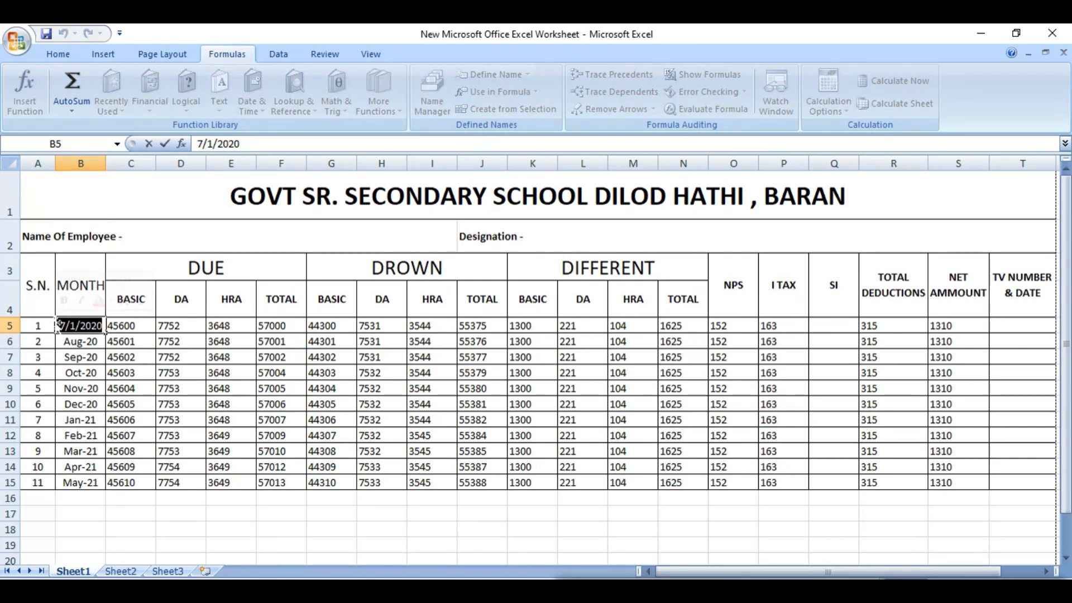
text(JAN)
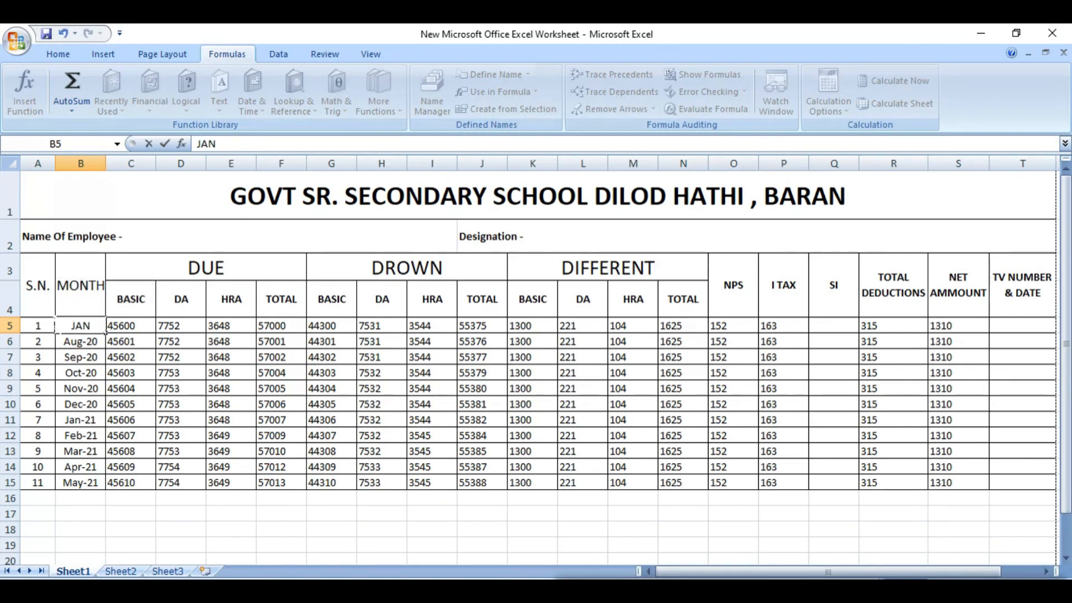
text( 2020)
key(Return)
click(70, 326)
drag(105, 333, 106, 490)
click(76, 361)
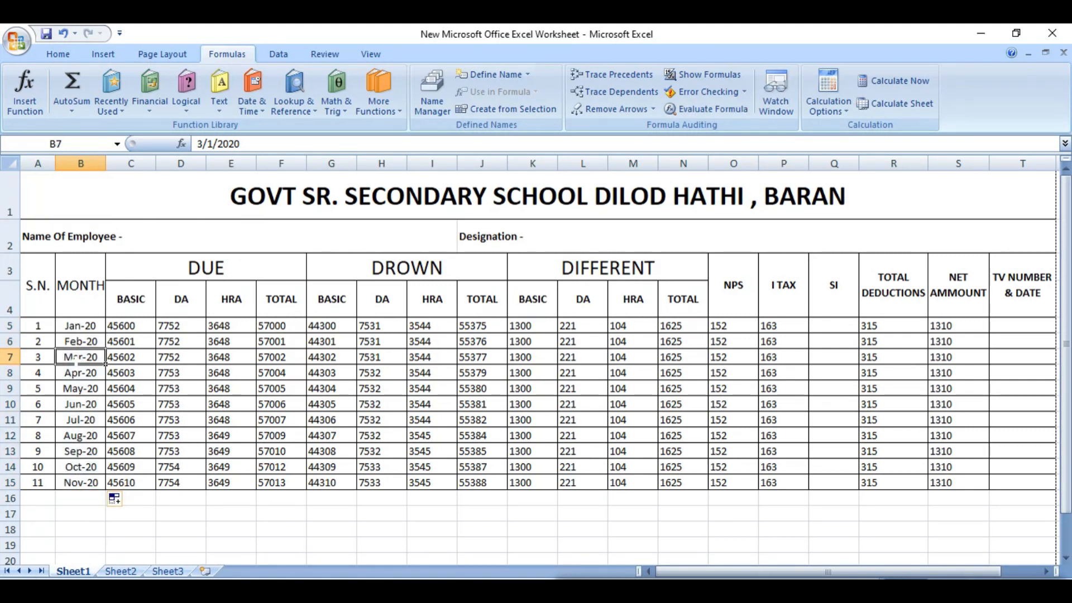
click(86, 422)
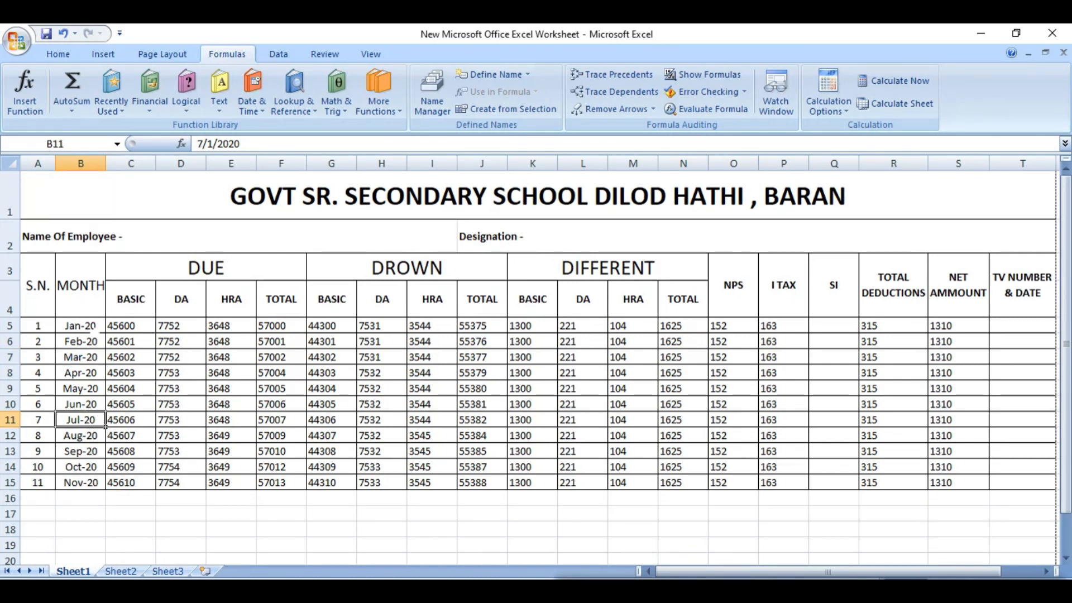
Undo the month series, the changed first month and the downward fill of C5:S5.
key(ctrl+z)
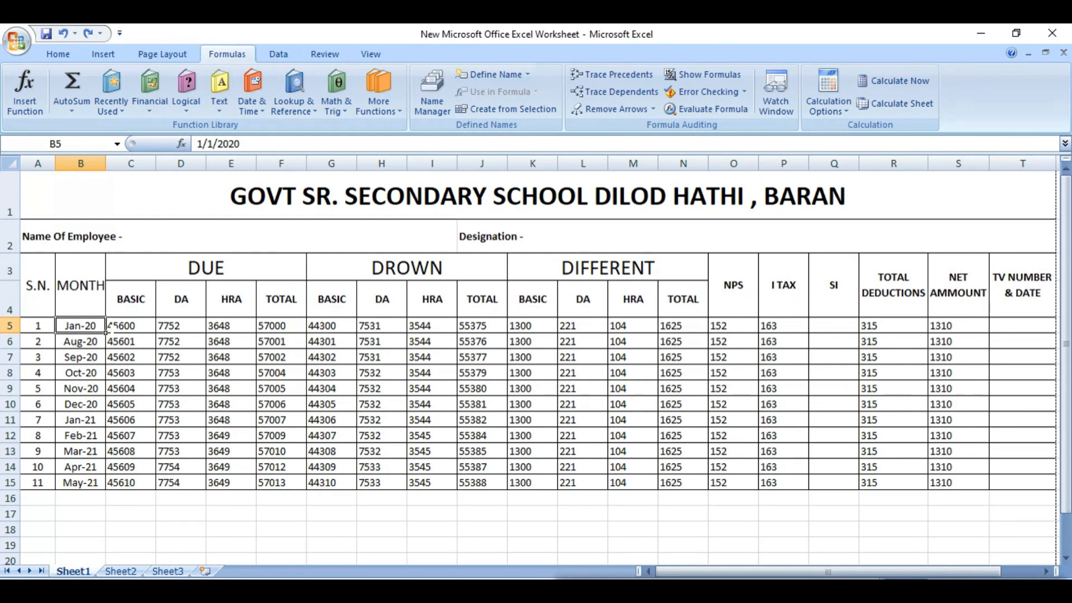
click(112, 329)
key(ctrl+z)
key(ctrl+z)
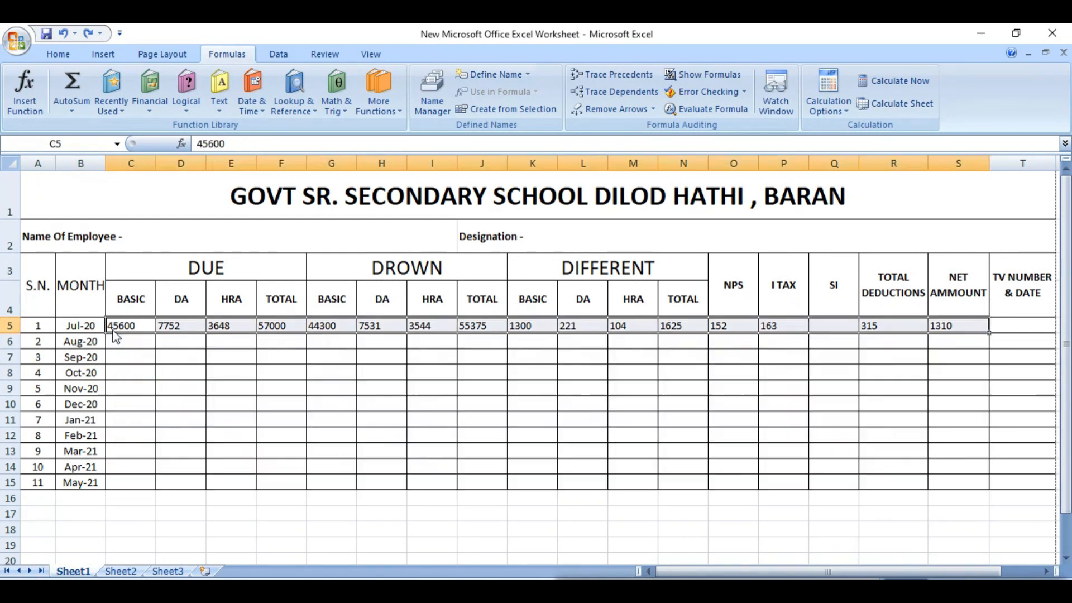
drag(128, 325, 948, 332)
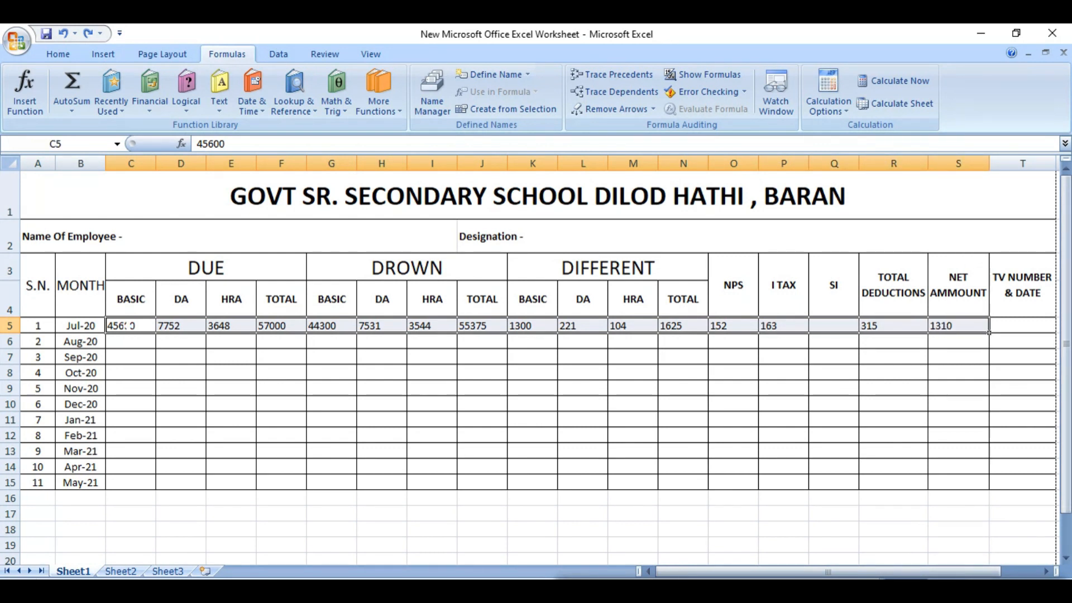
click(124, 325)
key(Return)
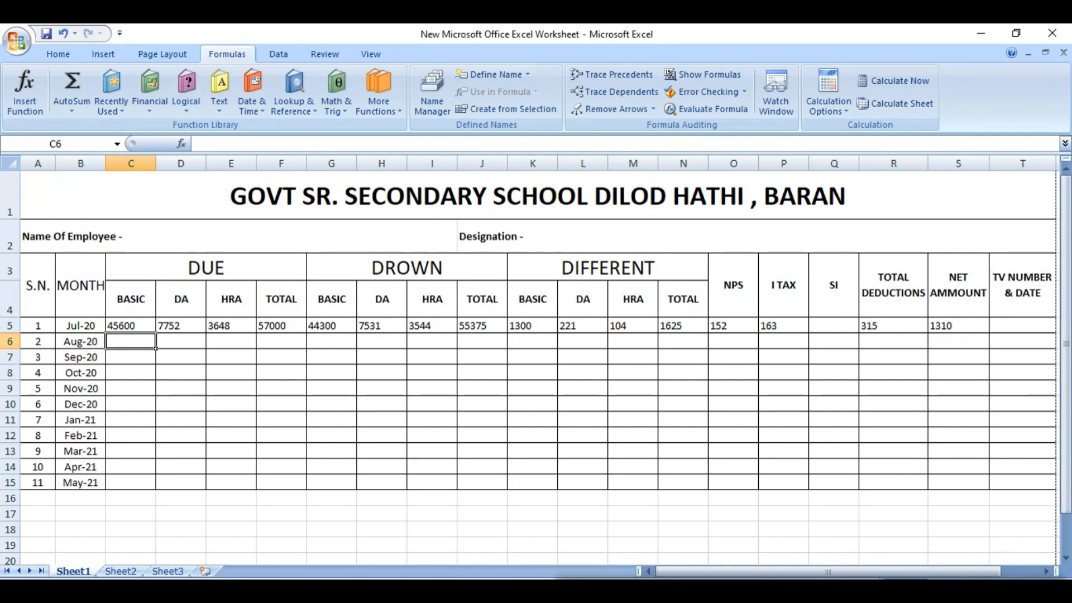
Set the first month in B5 to JAN 2020 and fill the month series down to B15.
click(73, 326)
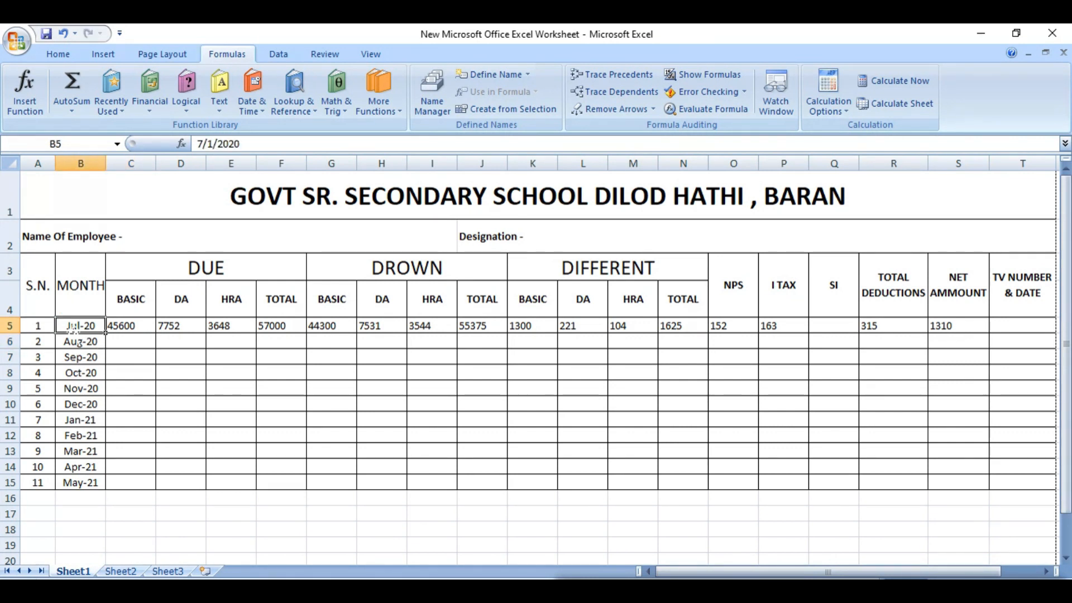
text(JAN)
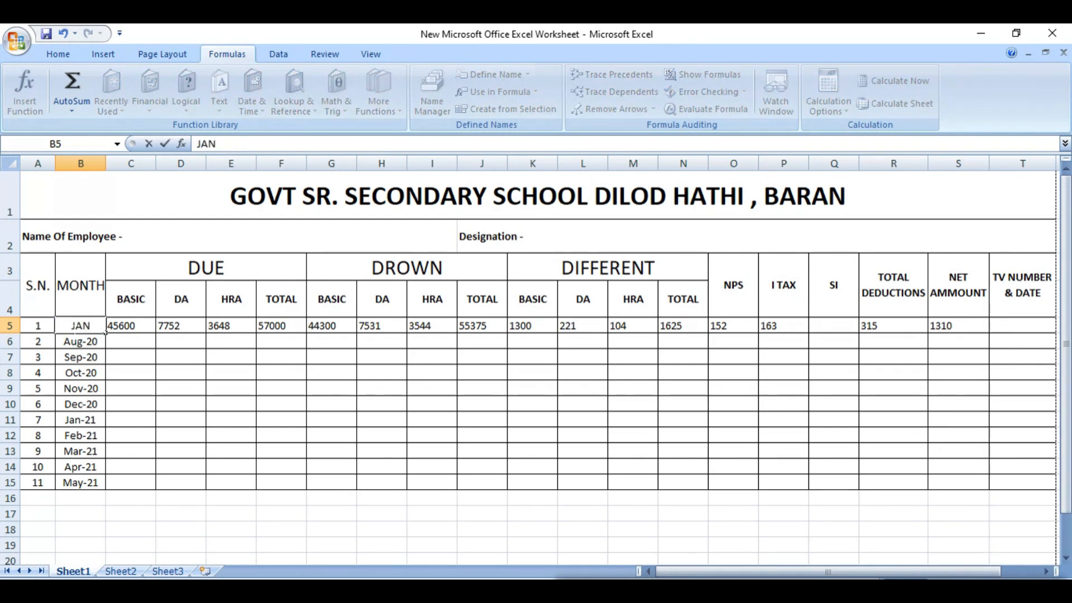
text( 2020)
key(Return)
click(80, 327)
drag(106, 333, 106, 491)
click(78, 388)
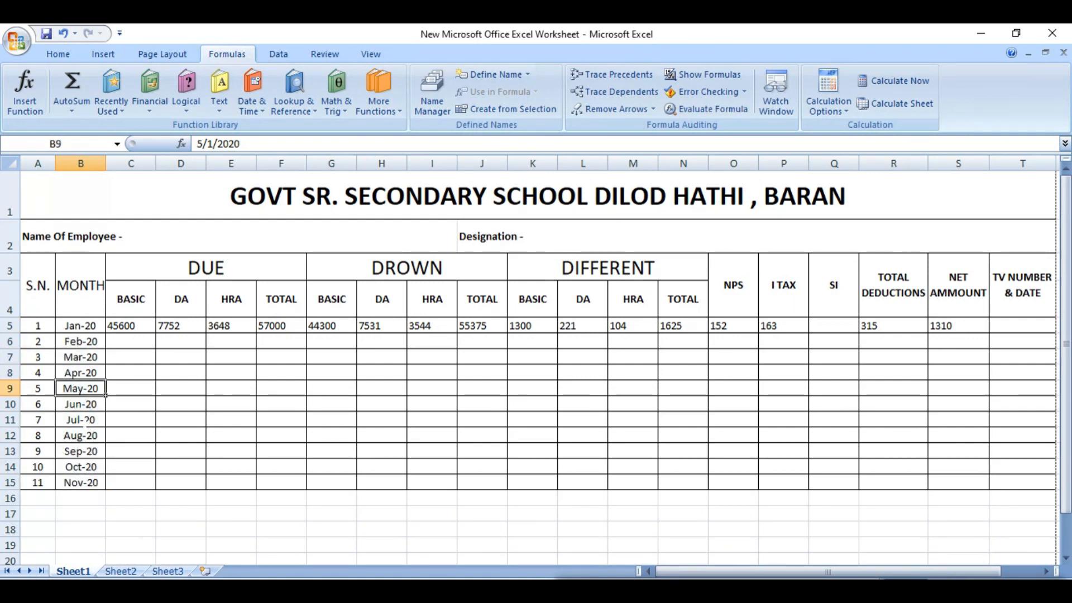
click(85, 420)
click(114, 423)
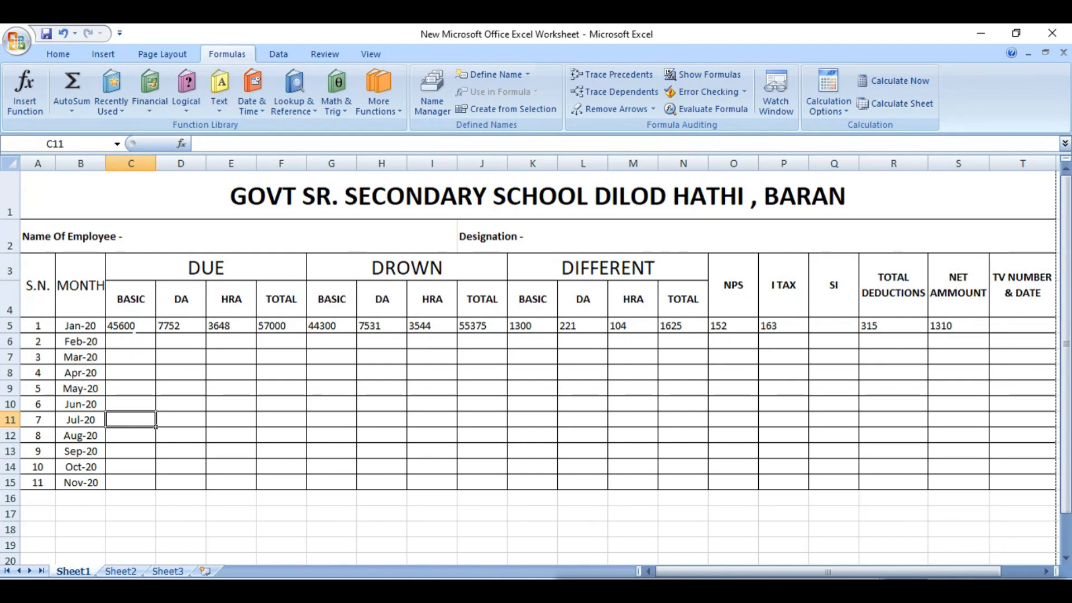
Make the Feb-20 due basic in C6 repeat the month above with =C5, and fill the formula down to C15.
drag(133, 347, 133, 422)
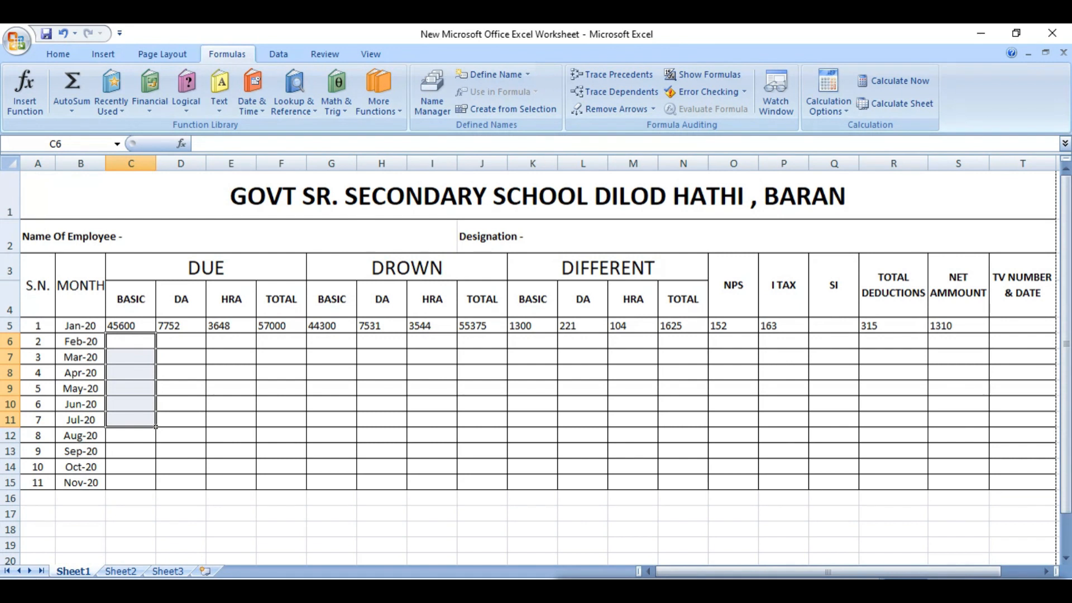
click(282, 405)
click(130, 343)
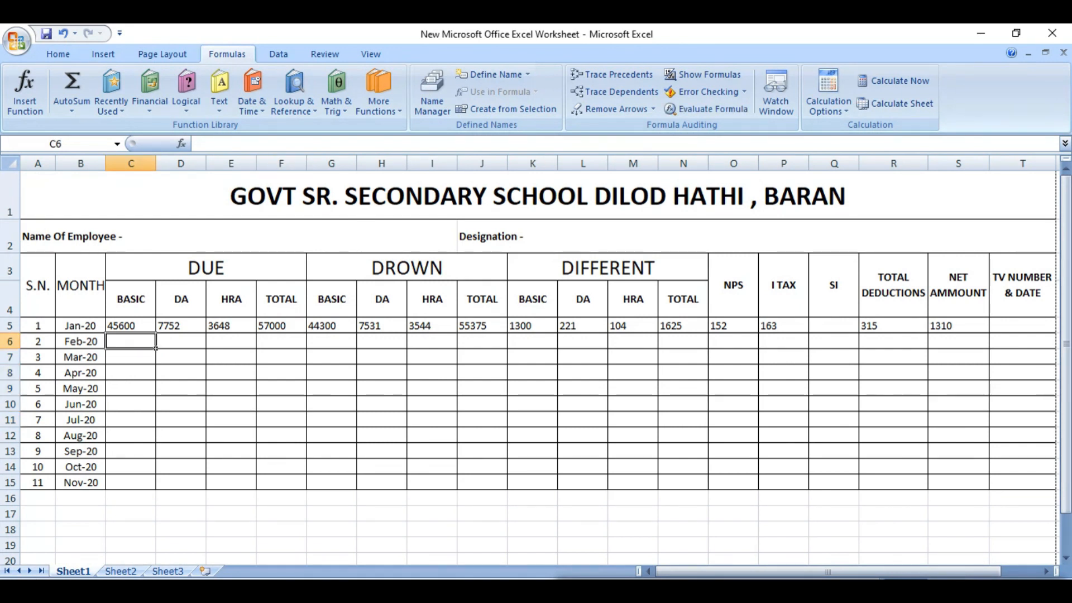
text(=)
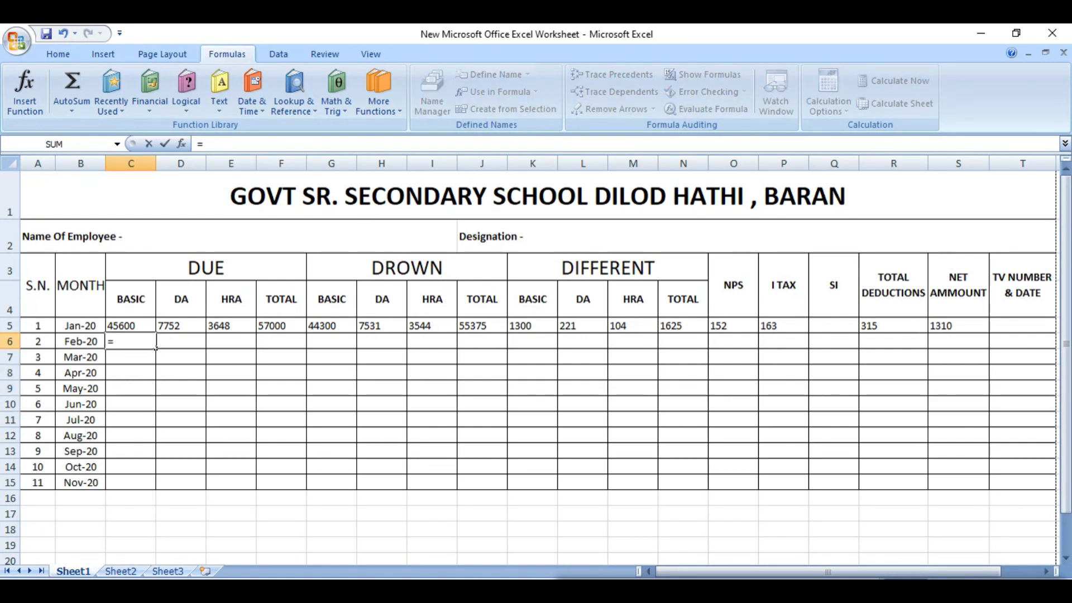
click(144, 326)
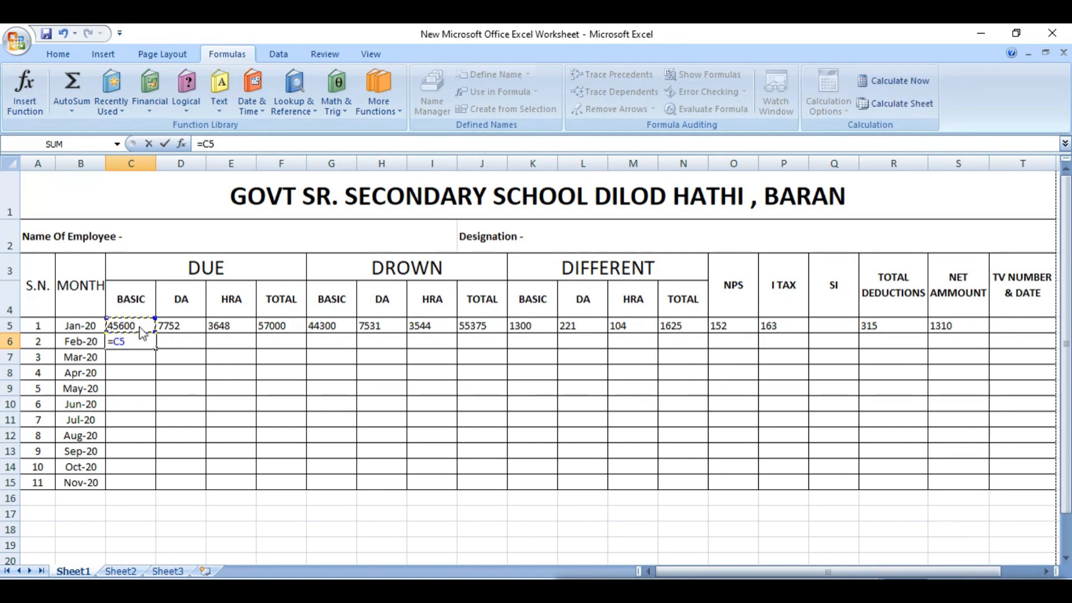
key(Return)
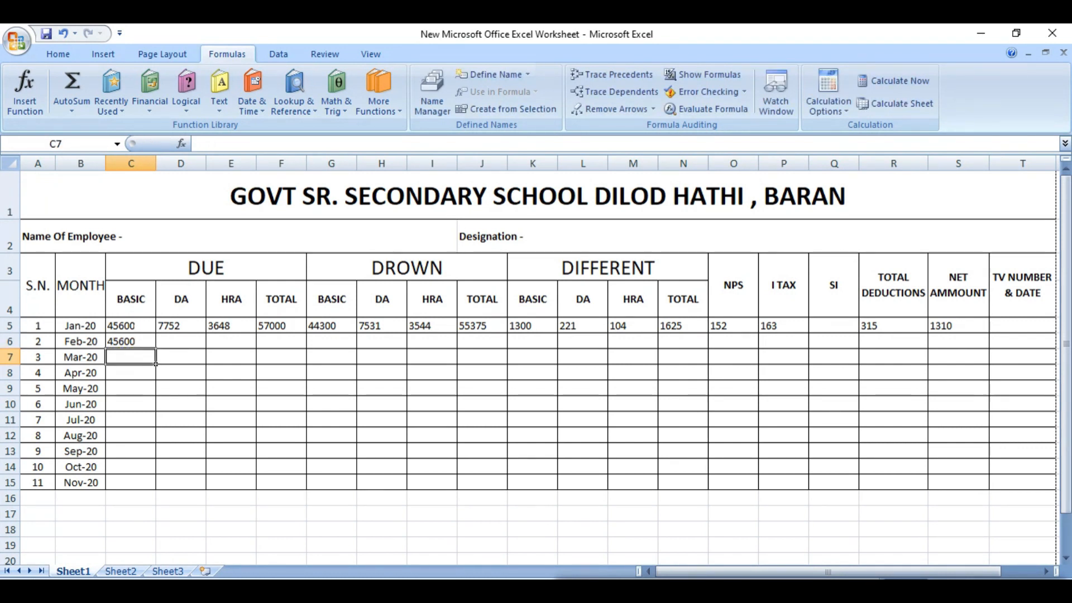
click(148, 345)
drag(156, 349, 158, 489)
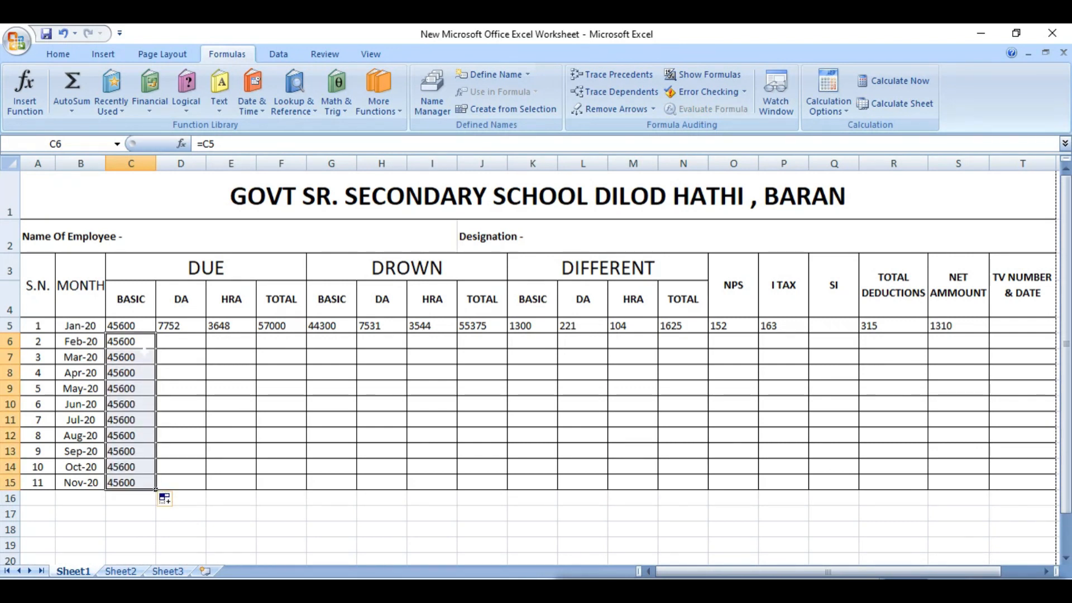
click(162, 419)
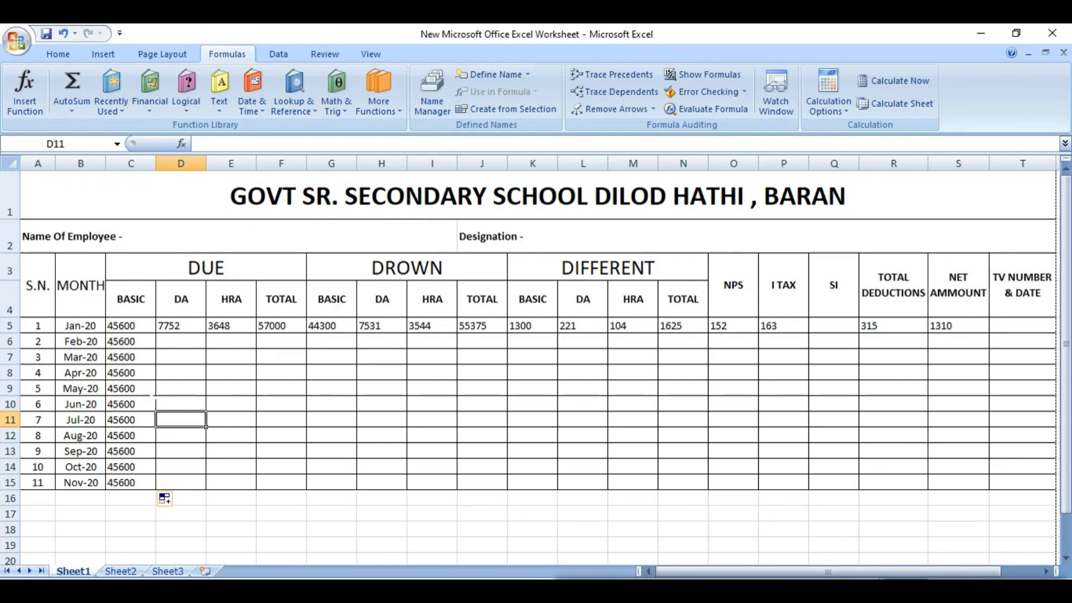
Start a new formula in C11, the Jul-20 due basic.
click(120, 421)
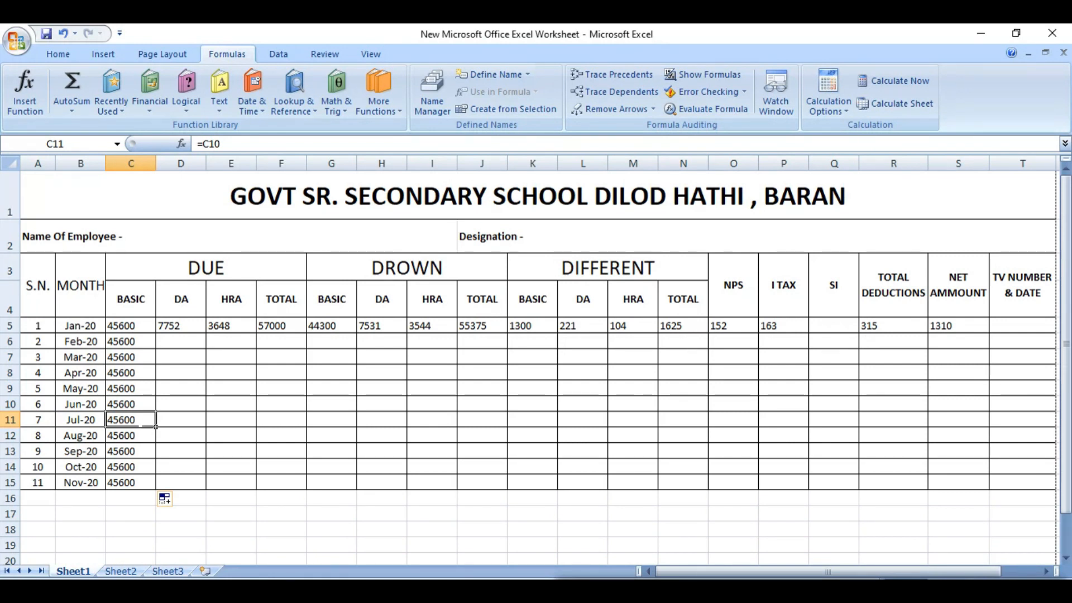
text(=)
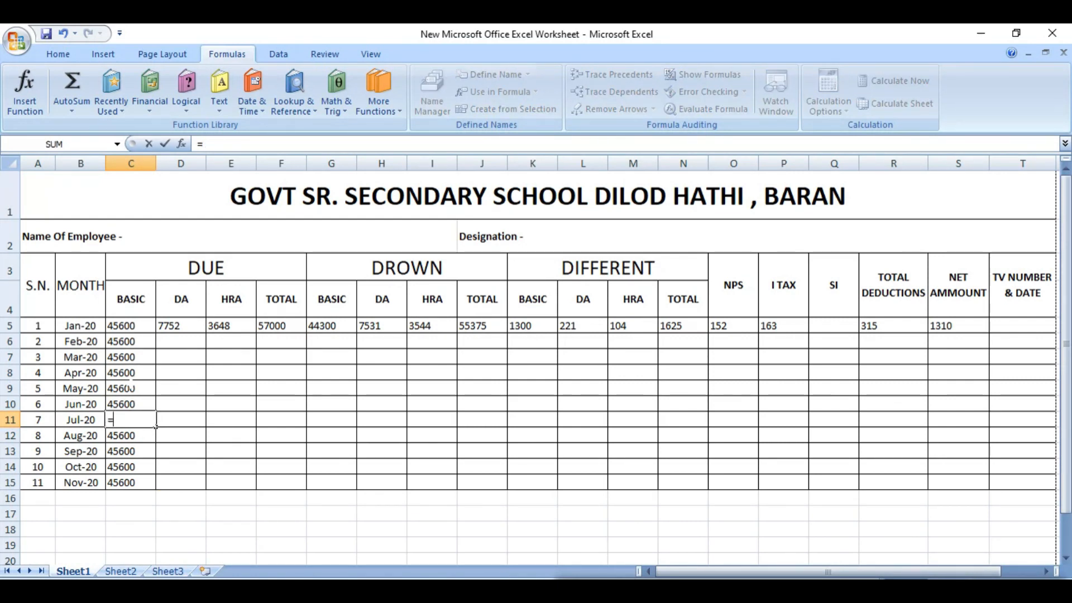
click(132, 405)
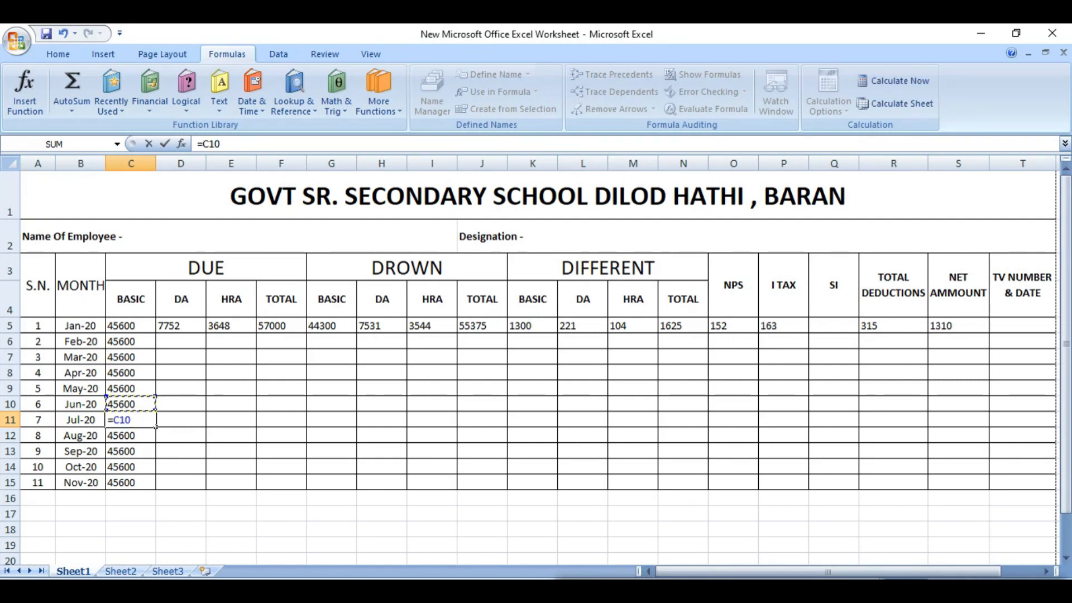
key(BackSpace)
key(BackSpace)
key(BackSpace)
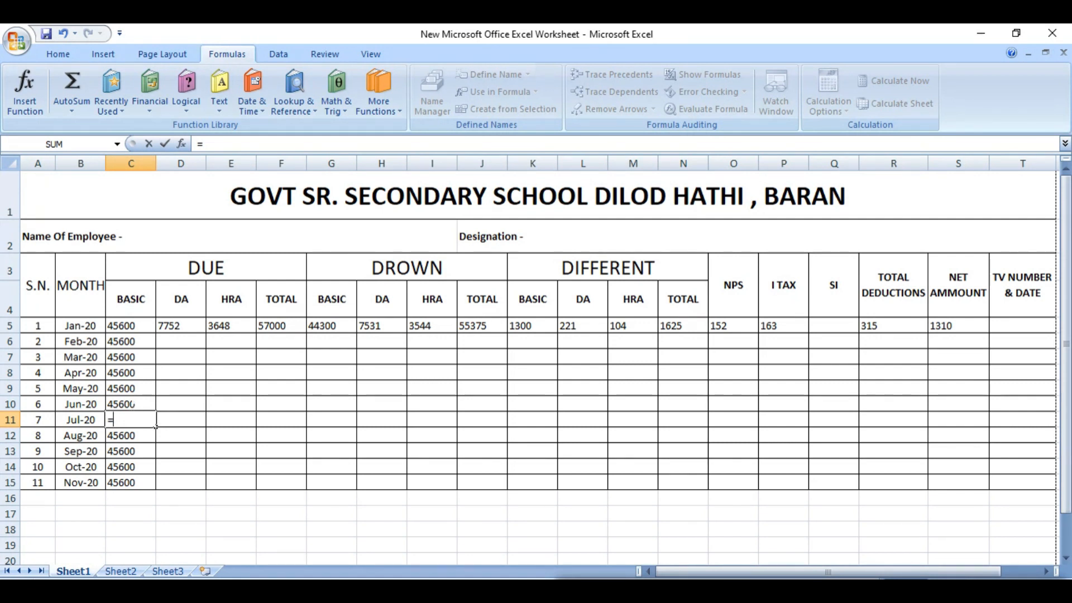
key(Up)
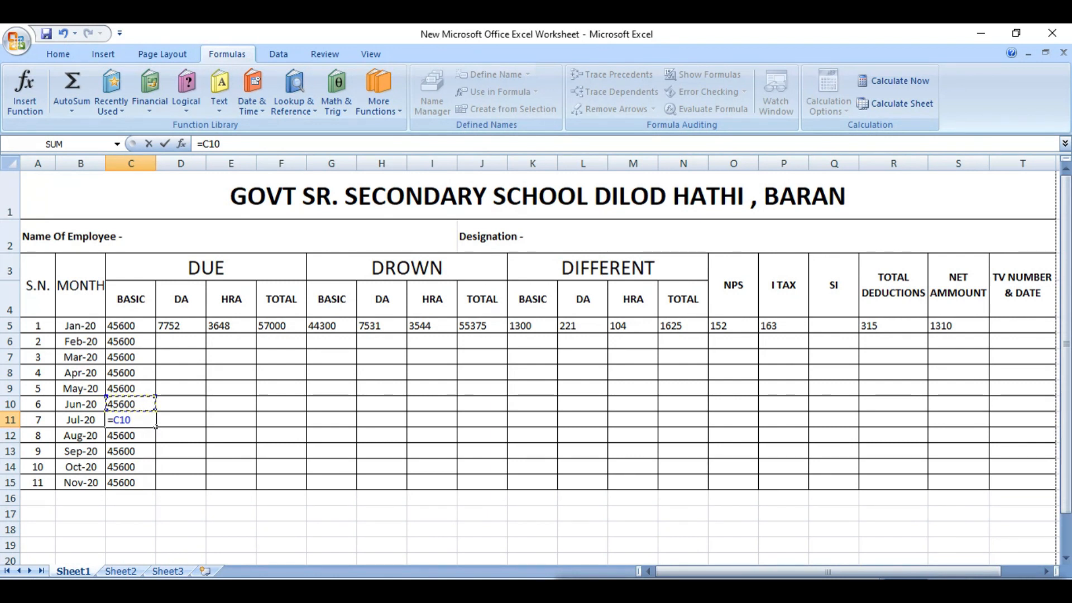
key(BackSpace)
key(BackSpace)
key(BackSpace)
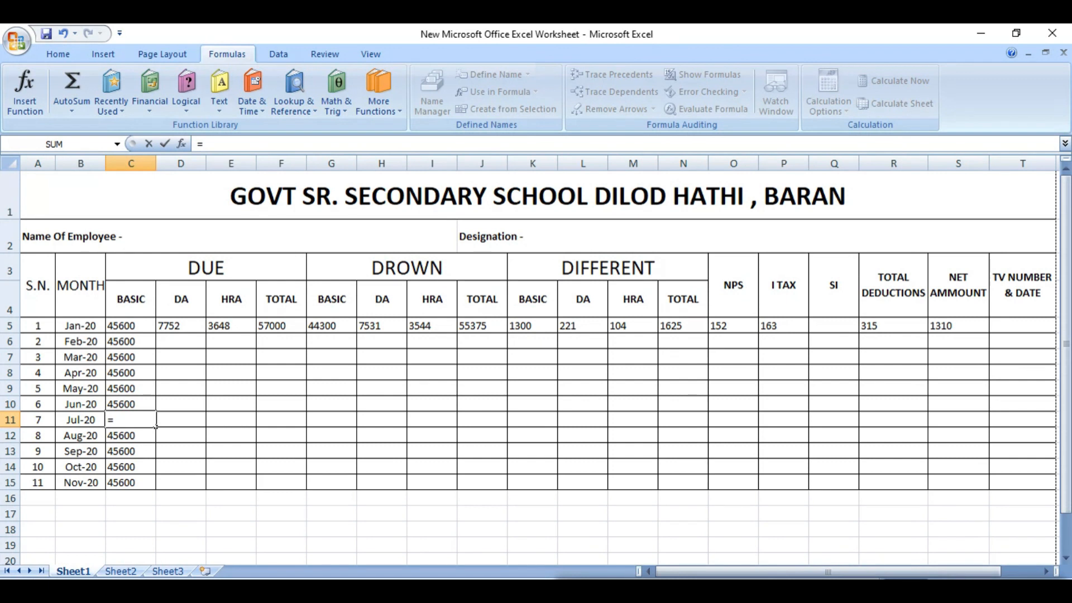
Try to raise the Jul-20 due basic in C11 by 3 percent with =ROUND(C10*103%).
text(ROUND)
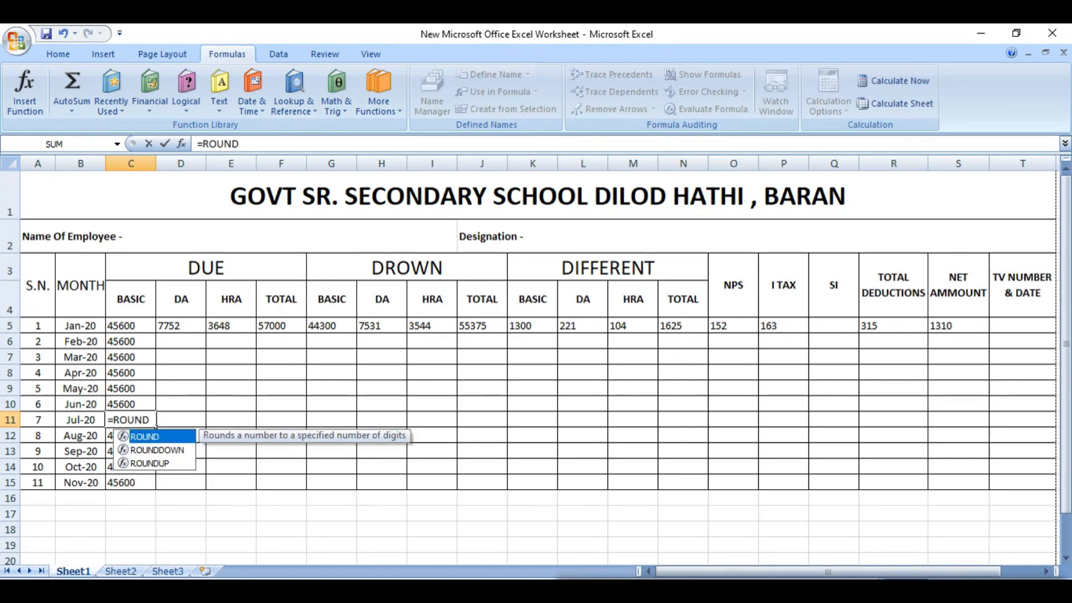
text(()
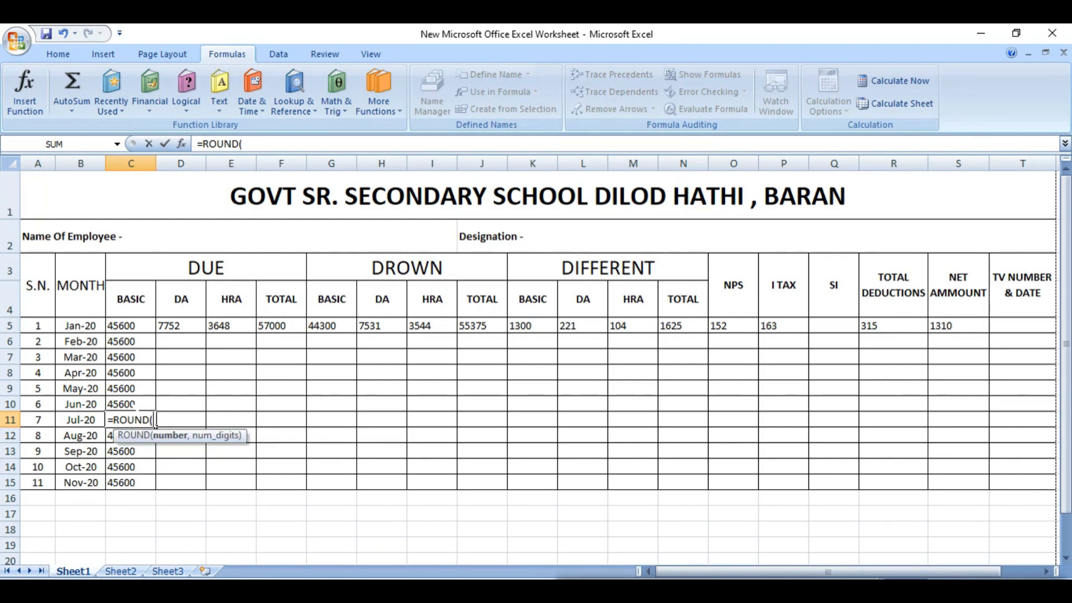
click(141, 404)
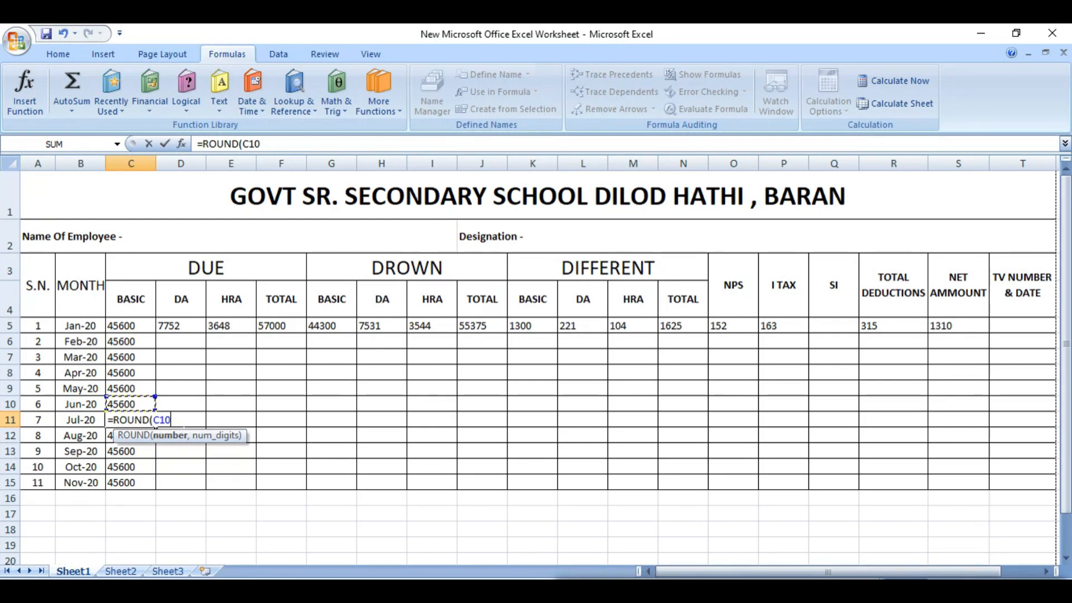
text(*)
text(103)
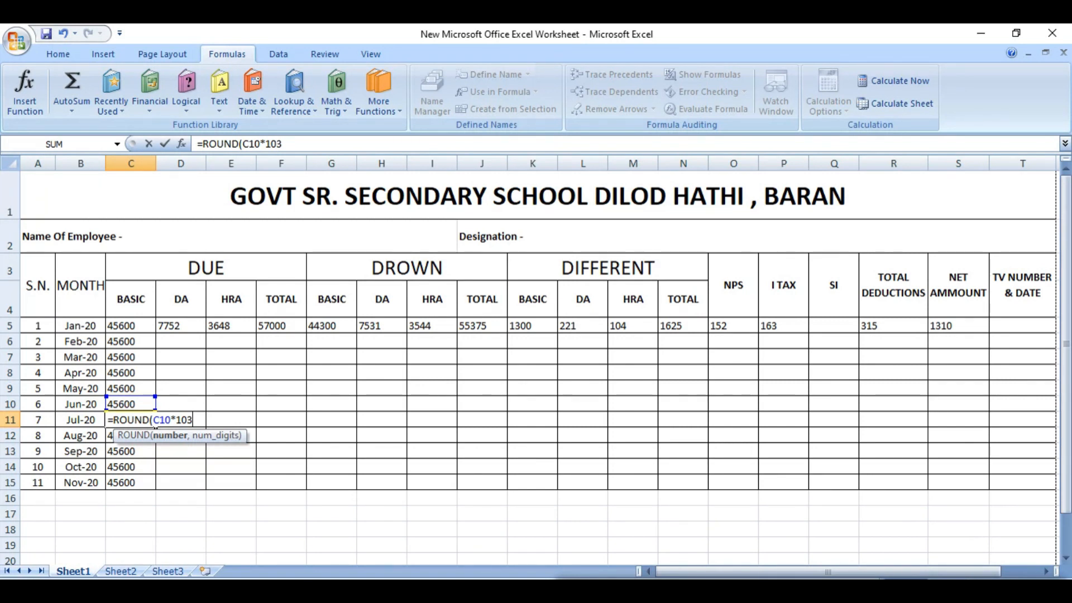
text(%,)
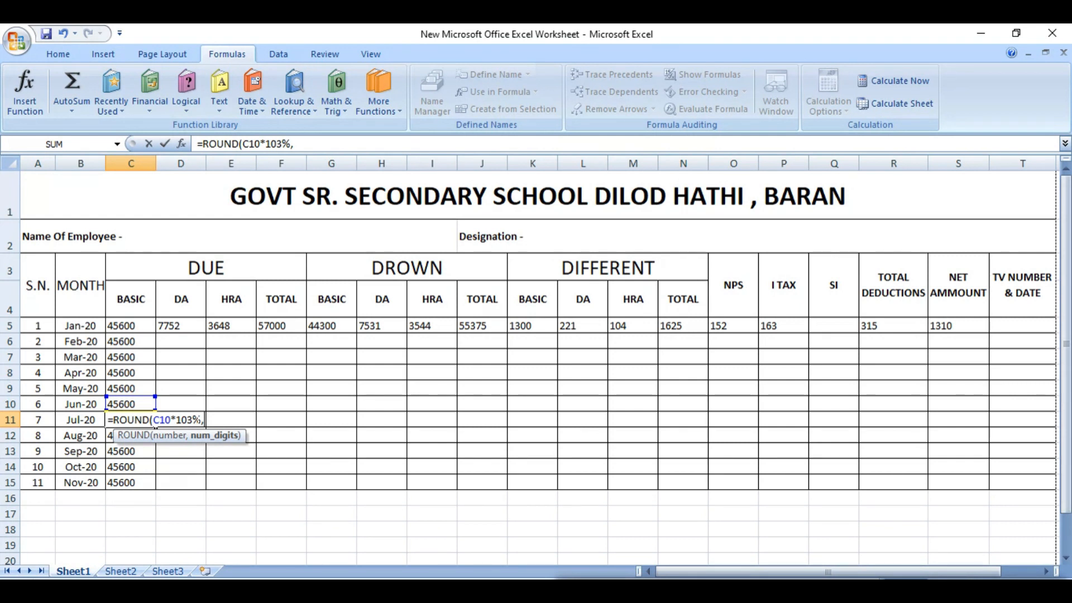
key(BackSpace)
text())
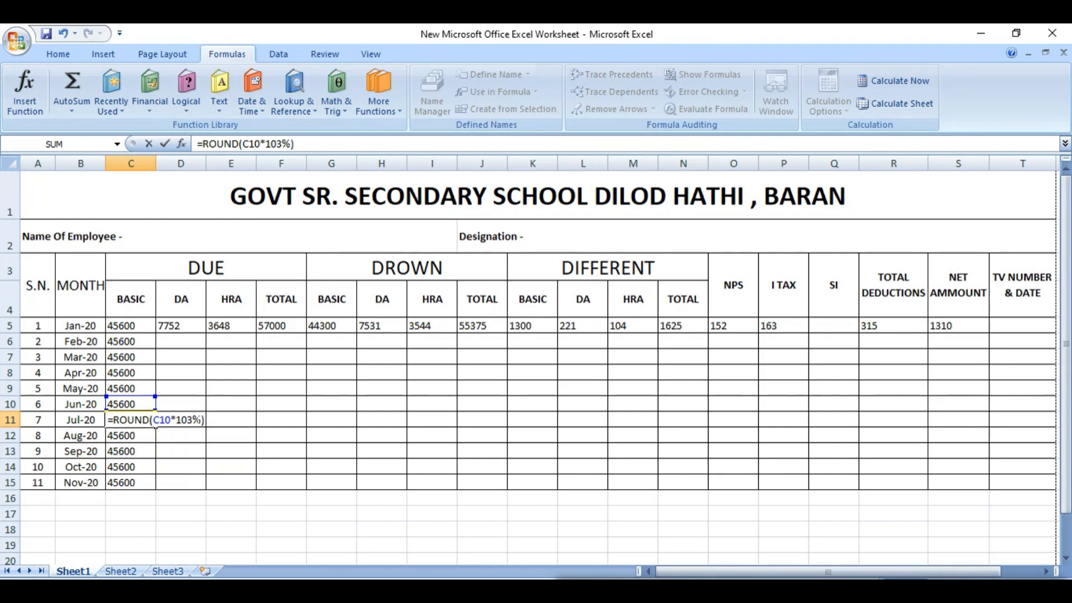
key(Return)
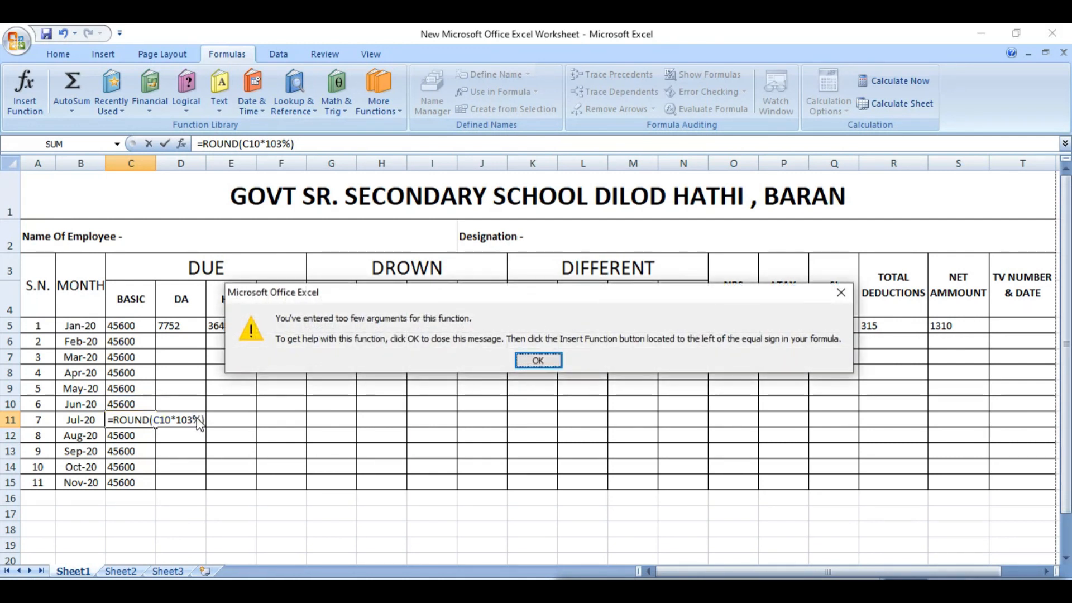
key(Return)
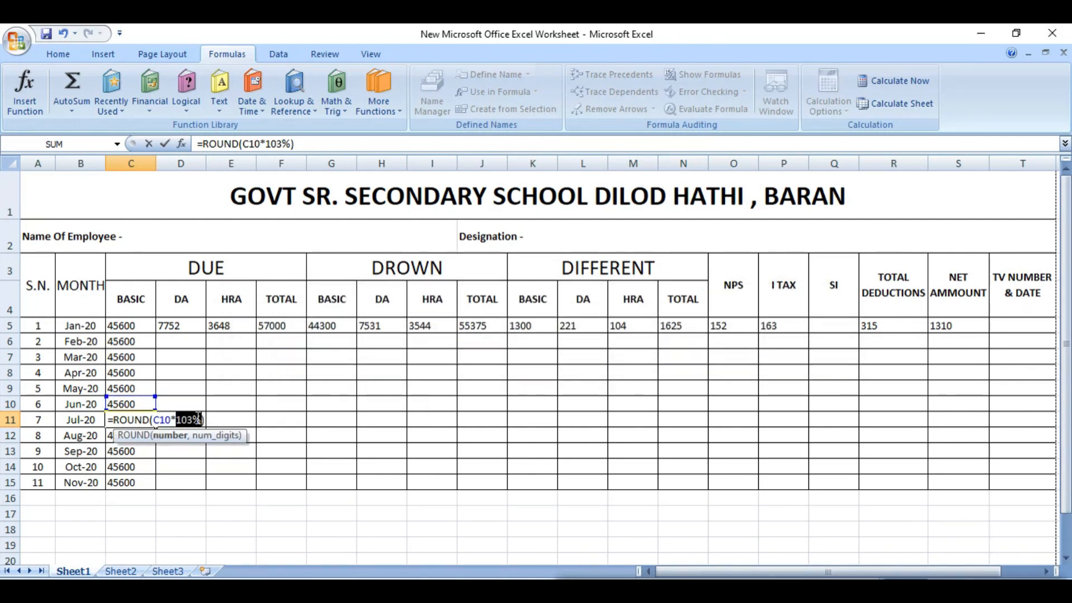
Complete the C11 formula with zero rounding digits, as =ROUND(C10*103%,0).
click(198, 419)
click(203, 420)
text(,0)
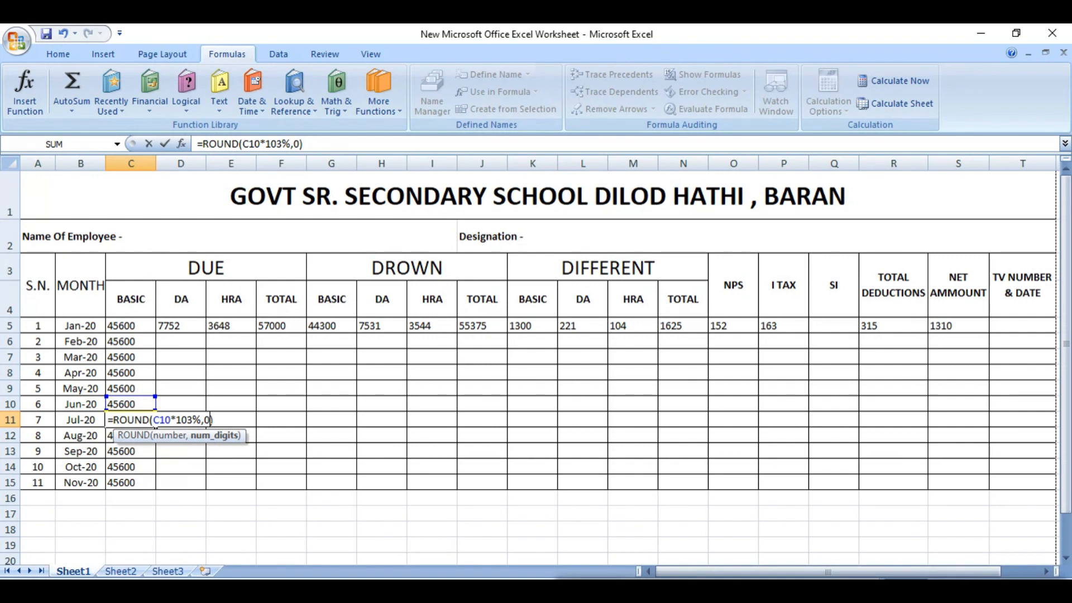
key(Return)
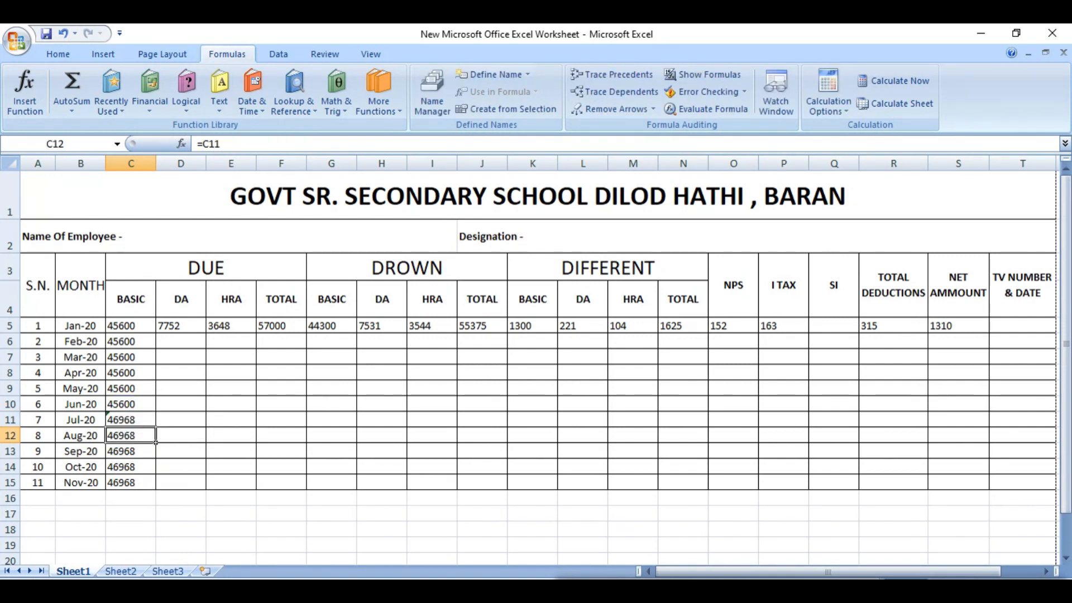
Change the rounding digits in C11 to -2, making the formula =ROUND(C10*103%,-2).
key(Up)
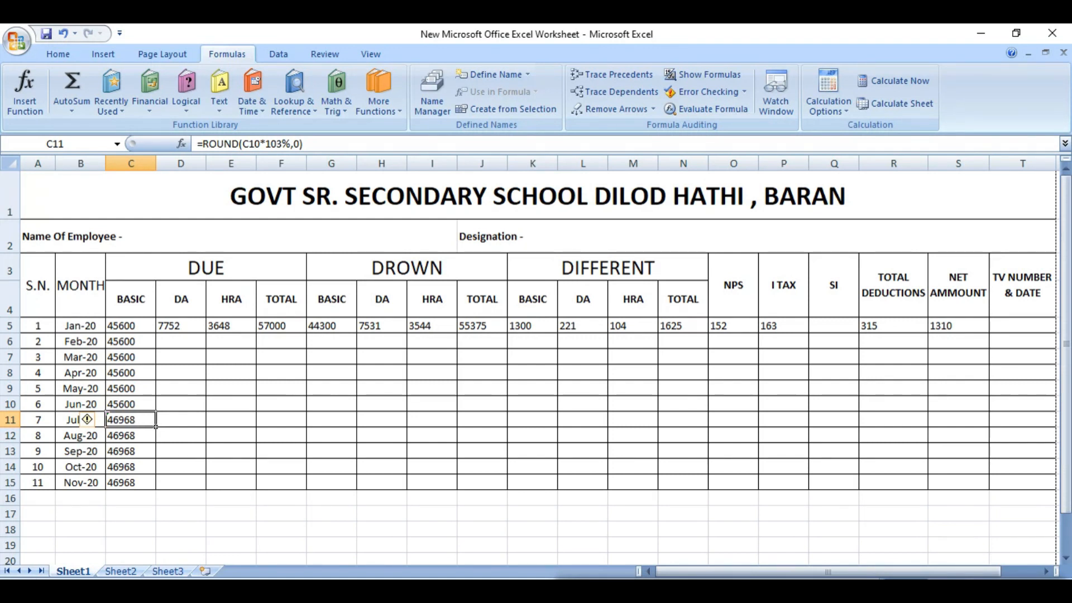
double_click(143, 420)
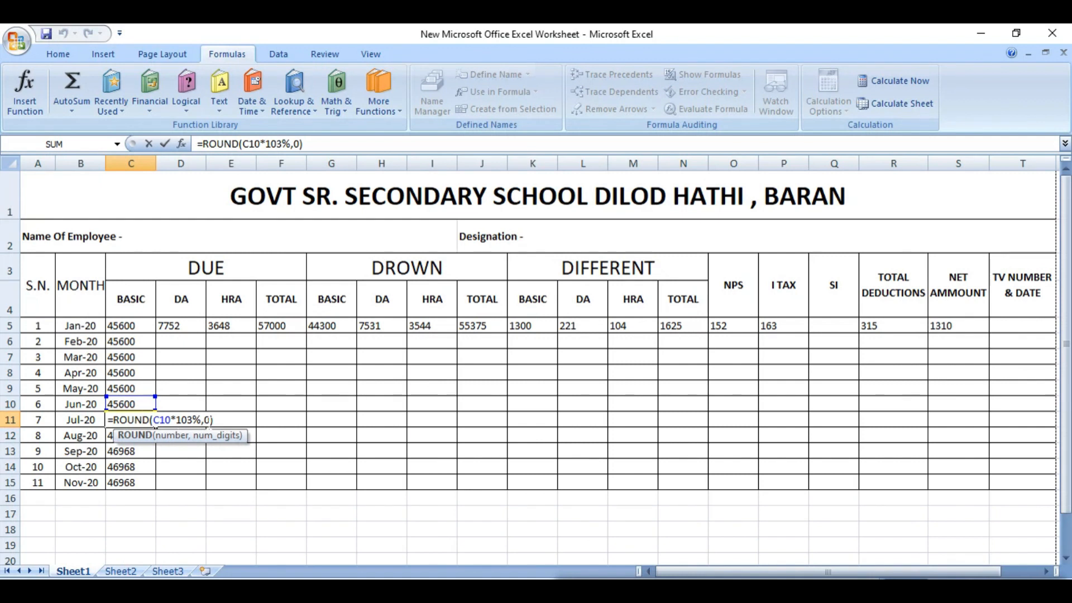
key(Left)
key(BackSpace)
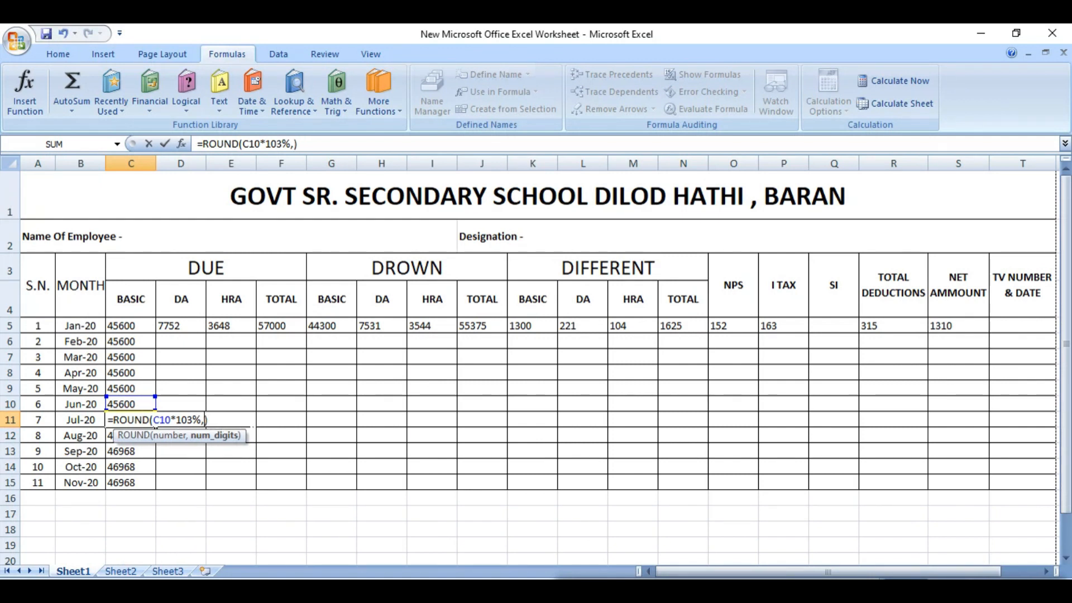
text(-2)
key(Return)
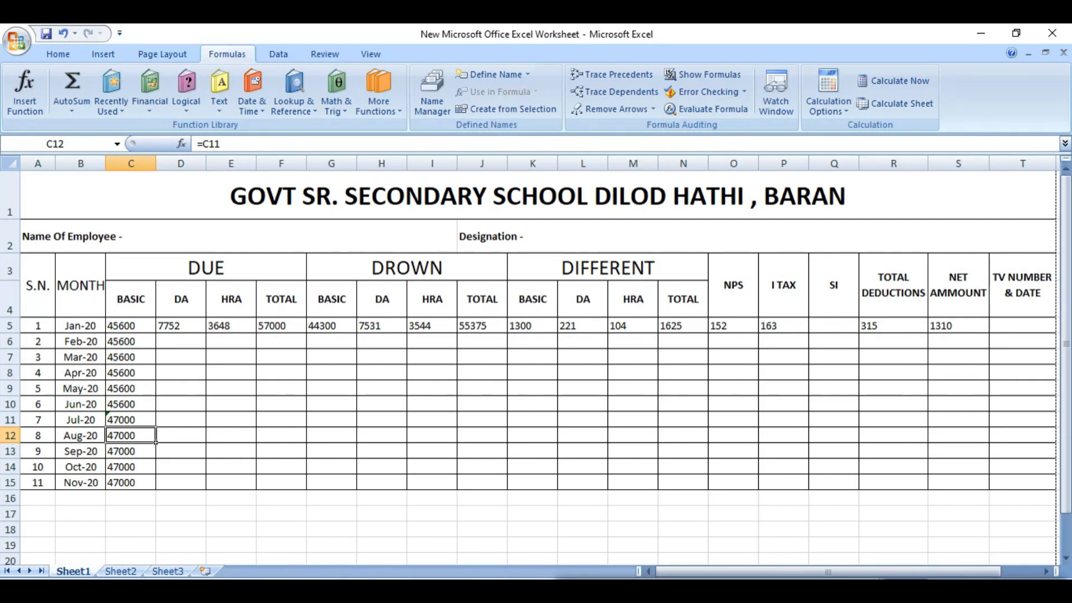
key(ctrl+c)
key(Up)
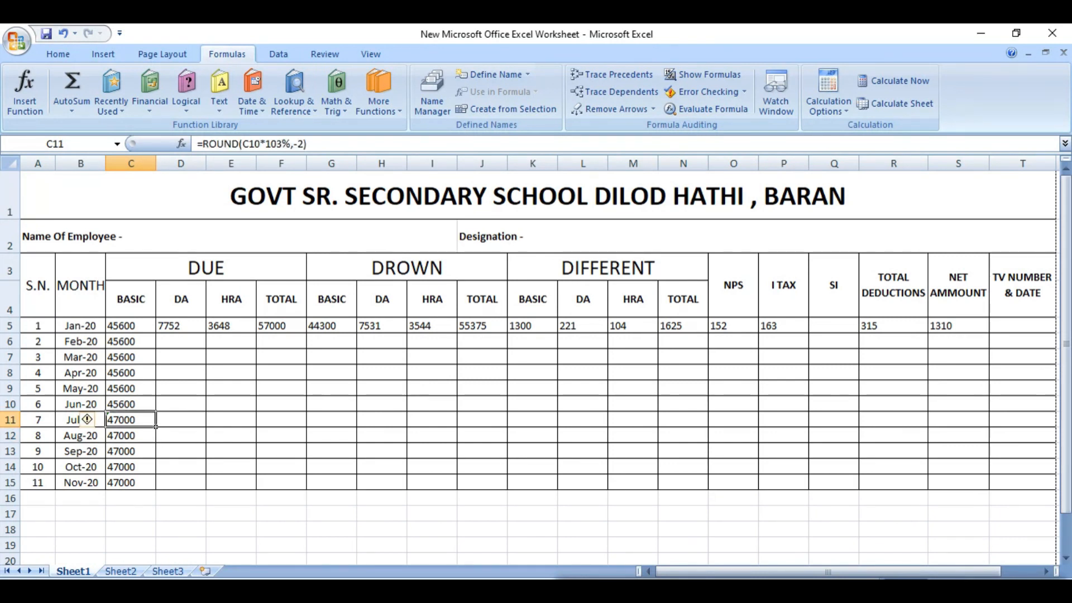
Fill the due DA formula in D5 and the due HRA formula in E5 down to row 15.
click(180, 326)
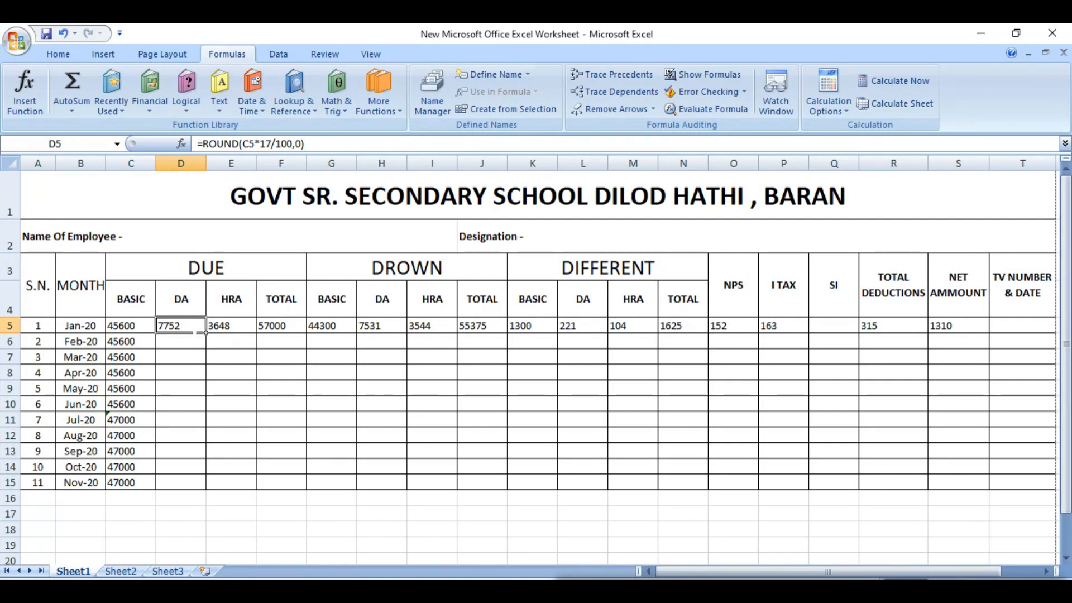
double_click(206, 333)
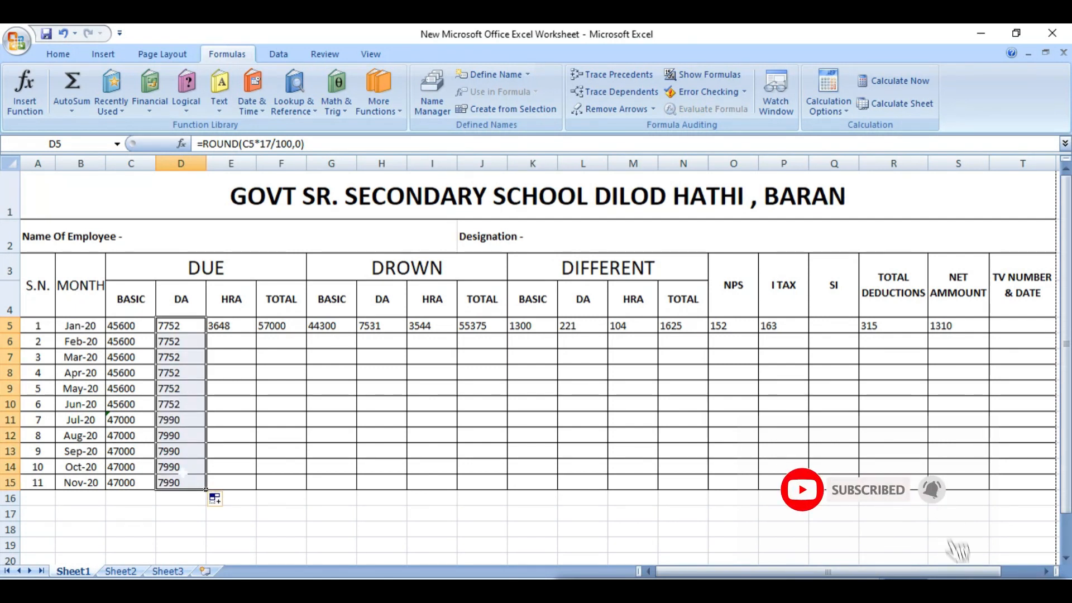
click(205, 426)
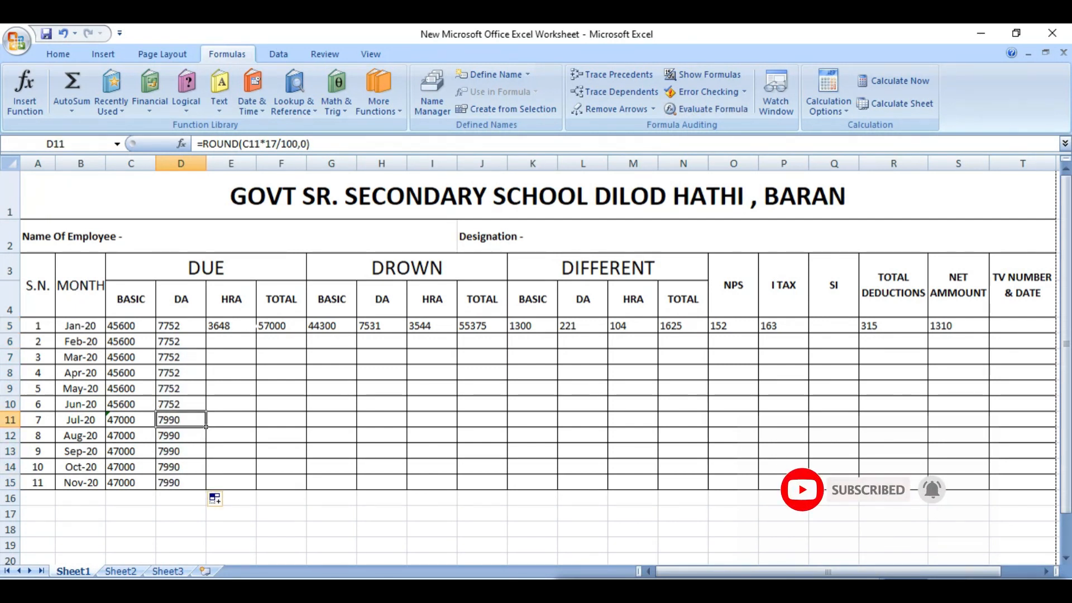
click(231, 325)
drag(256, 333, 256, 490)
drag(273, 326, 989, 490)
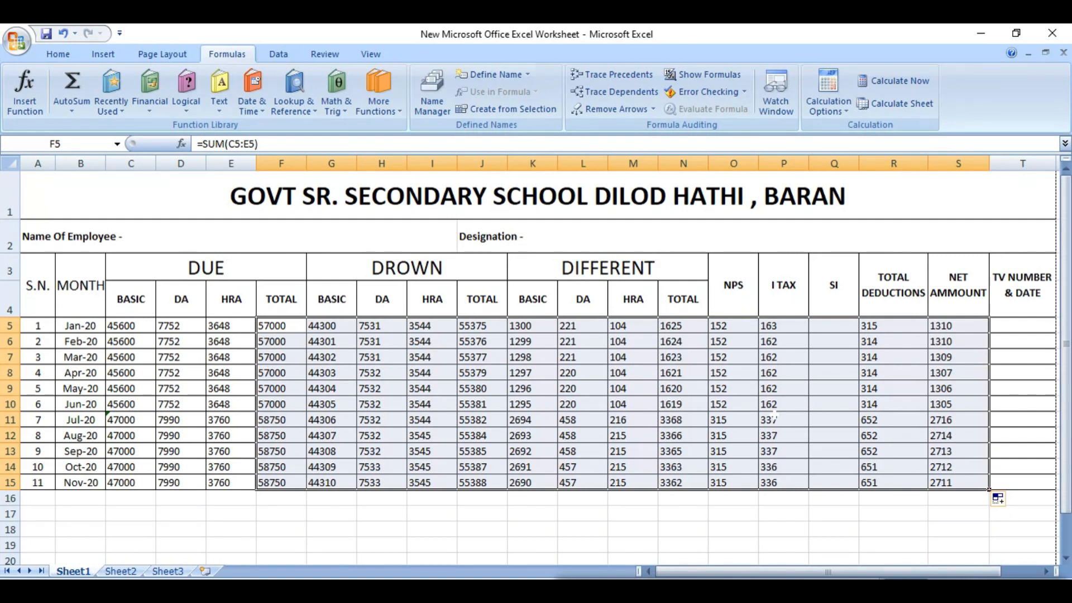
key(ctrl+z)
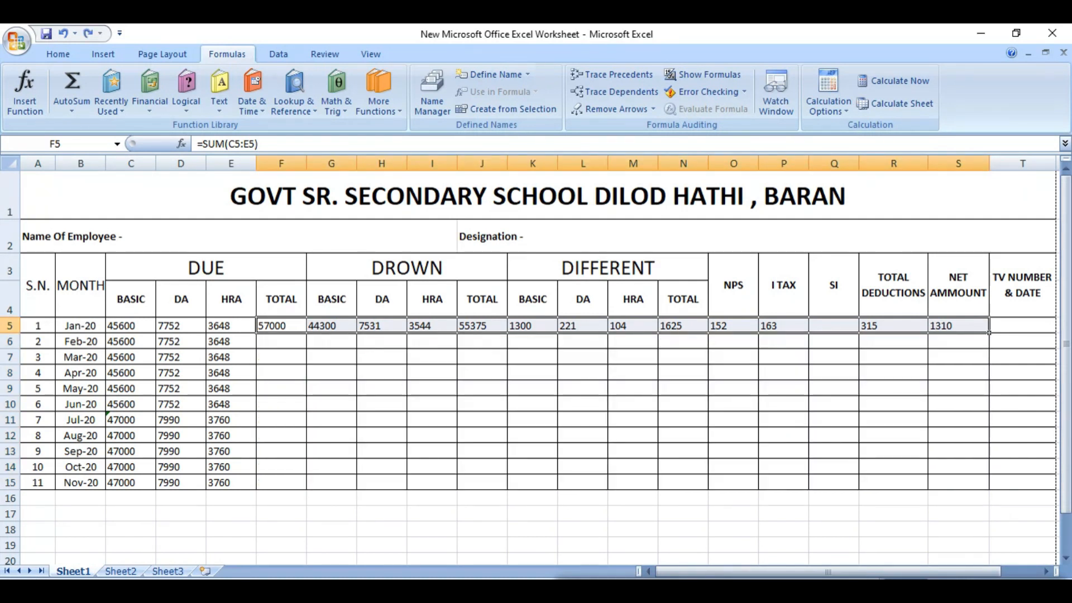
click(444, 351)
Fill the due total formula in F5 down to F15.
click(282, 327)
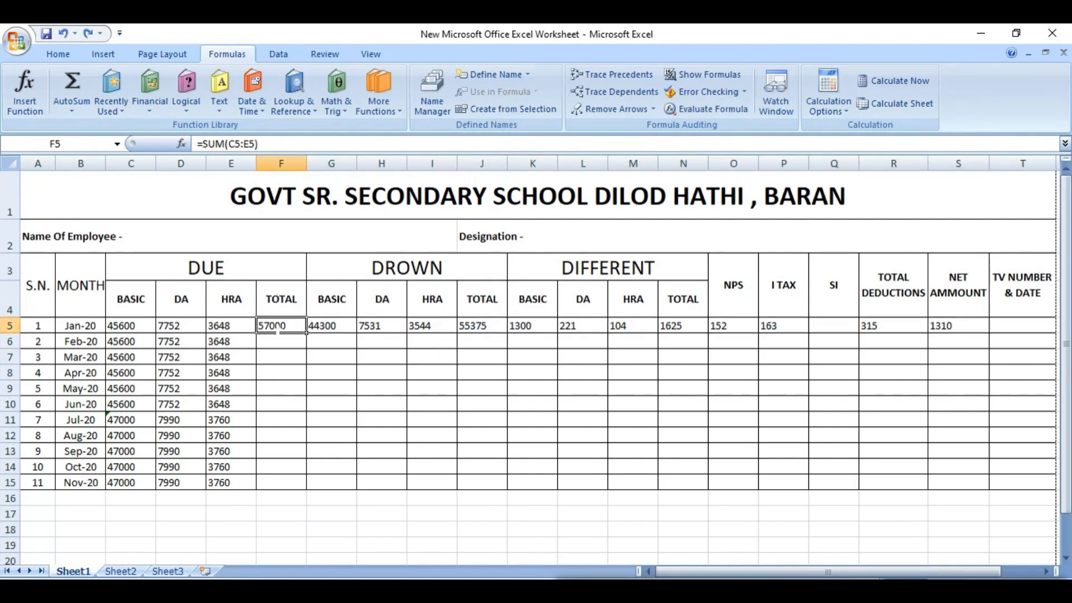
drag(306, 333, 306, 491)
click(335, 416)
Fill the drawn basic, DA, HRA and total in G5 to J5 down to row 15, keeping the basic at 44300.
click(335, 326)
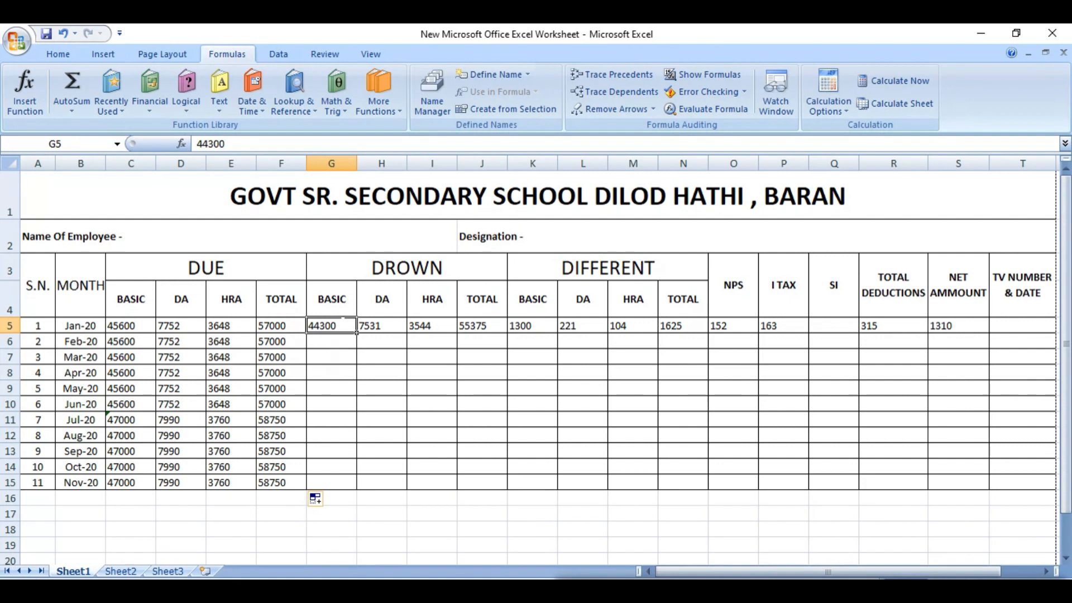
key(ctrl+c)
drag(357, 342, 357, 491)
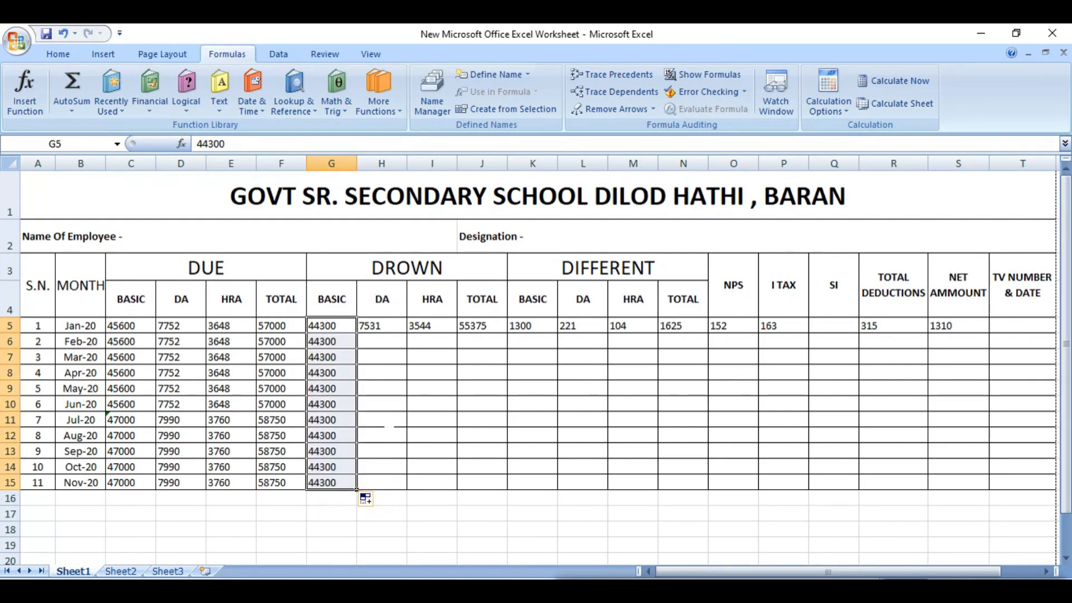
click(385, 326)
drag(406, 333, 407, 490)
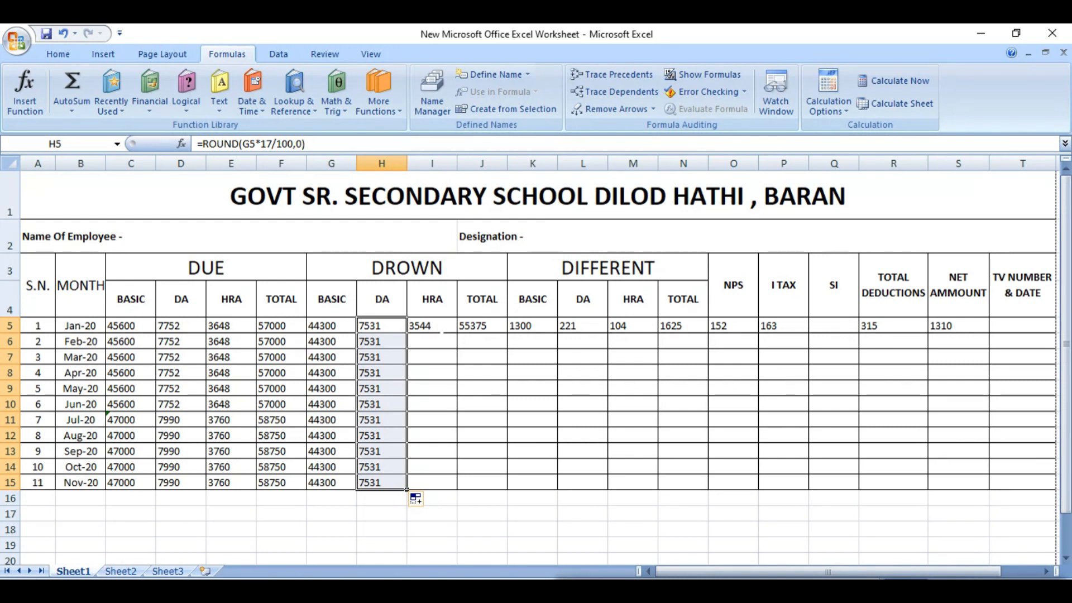
click(441, 328)
drag(457, 333, 457, 491)
click(481, 325)
drag(507, 333, 507, 490)
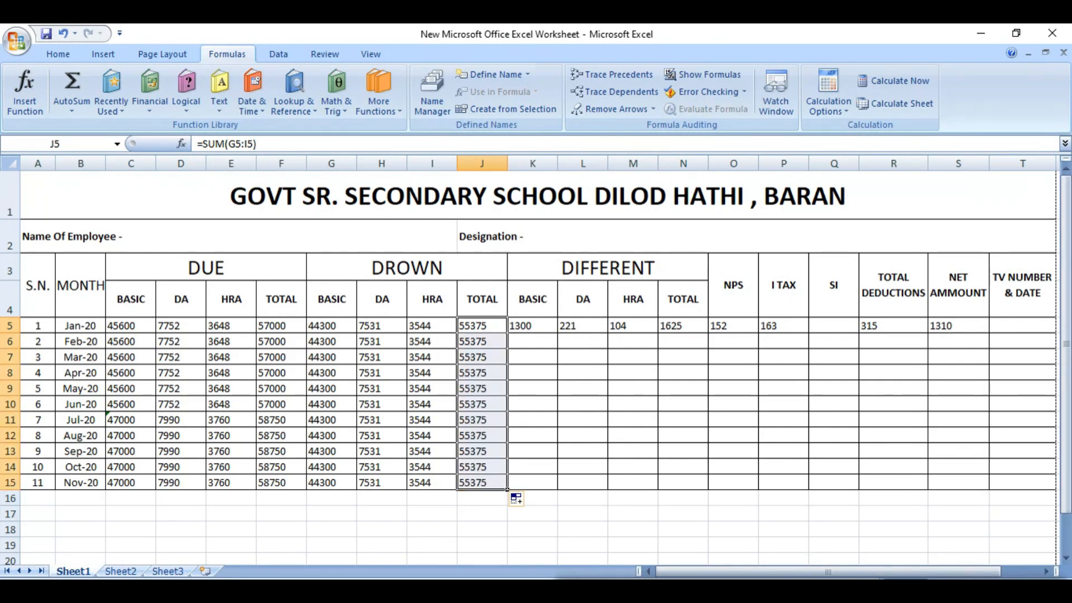
Fill the difference formulas for basic, DA, HRA and total in K5 to N5 down to row 15.
click(552, 329)
drag(557, 333, 557, 491)
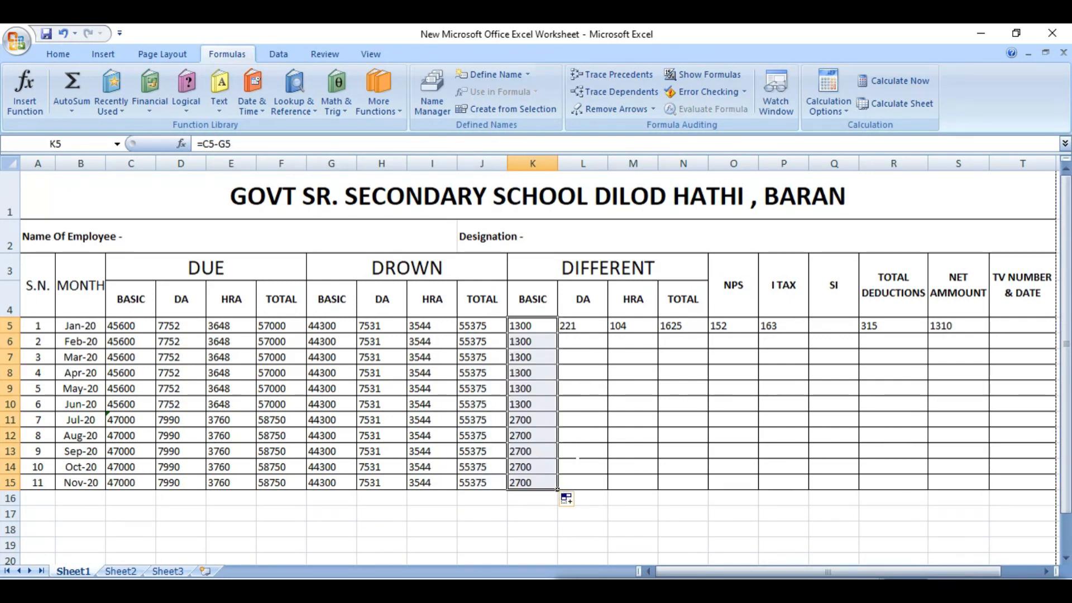
click(602, 329)
drag(607, 333, 608, 490)
click(657, 323)
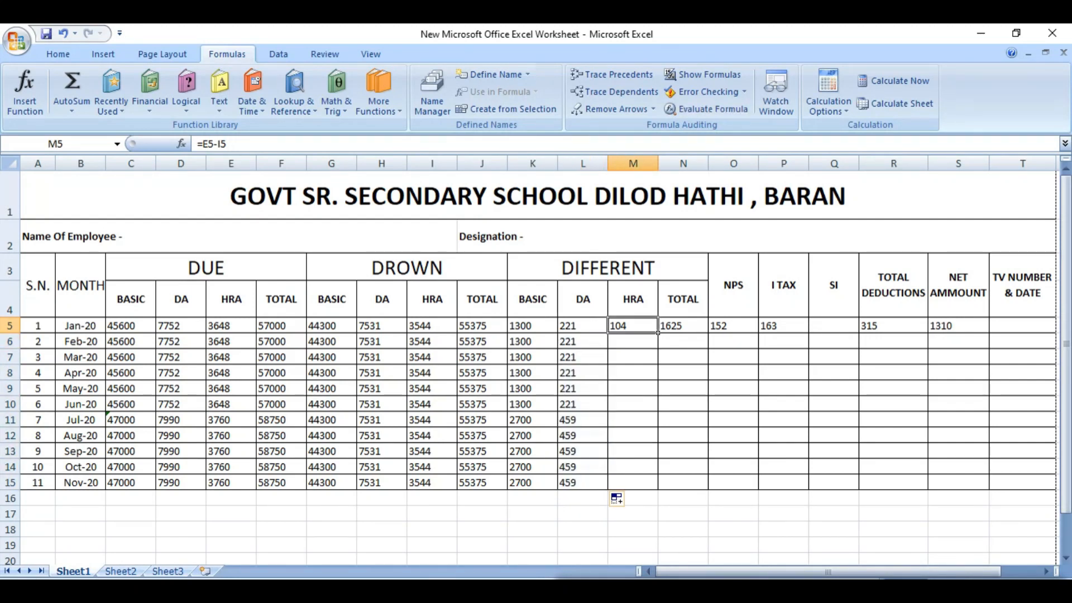
drag(658, 332, 659, 490)
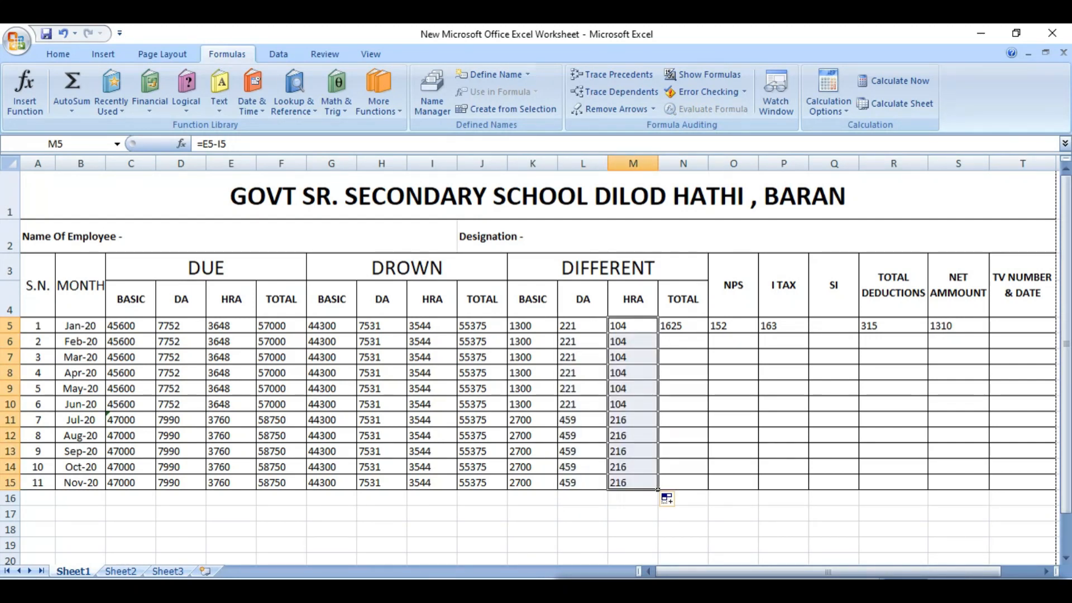
click(692, 328)
drag(705, 333, 707, 491)
Fill the NPS formula in O5 and the income tax formula in P5 down to row 15.
click(732, 325)
drag(758, 332, 758, 490)
click(782, 326)
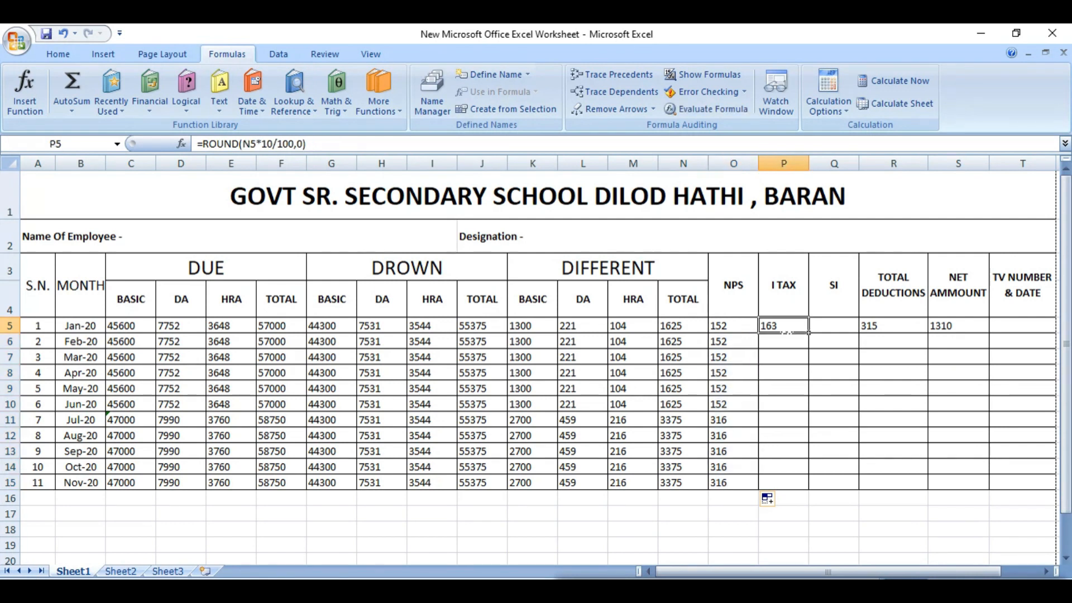
drag(809, 333, 809, 491)
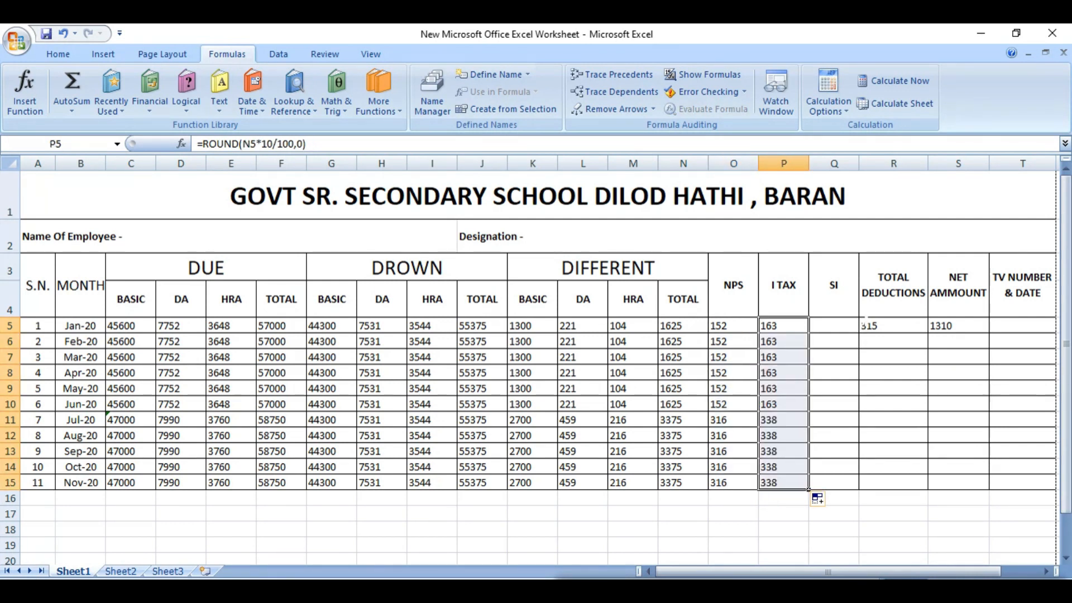
Fill the total deductions formula in R5 and the net amount formula in S5 down to row 15.
click(871, 327)
drag(928, 333, 928, 490)
click(975, 329)
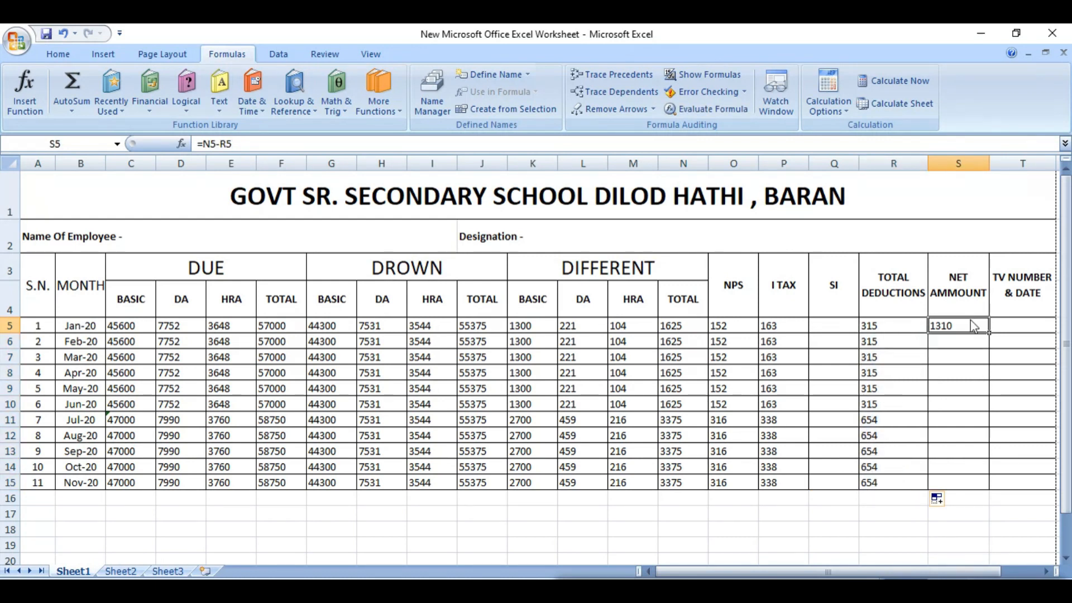
drag(989, 333, 989, 490)
click(1000, 363)
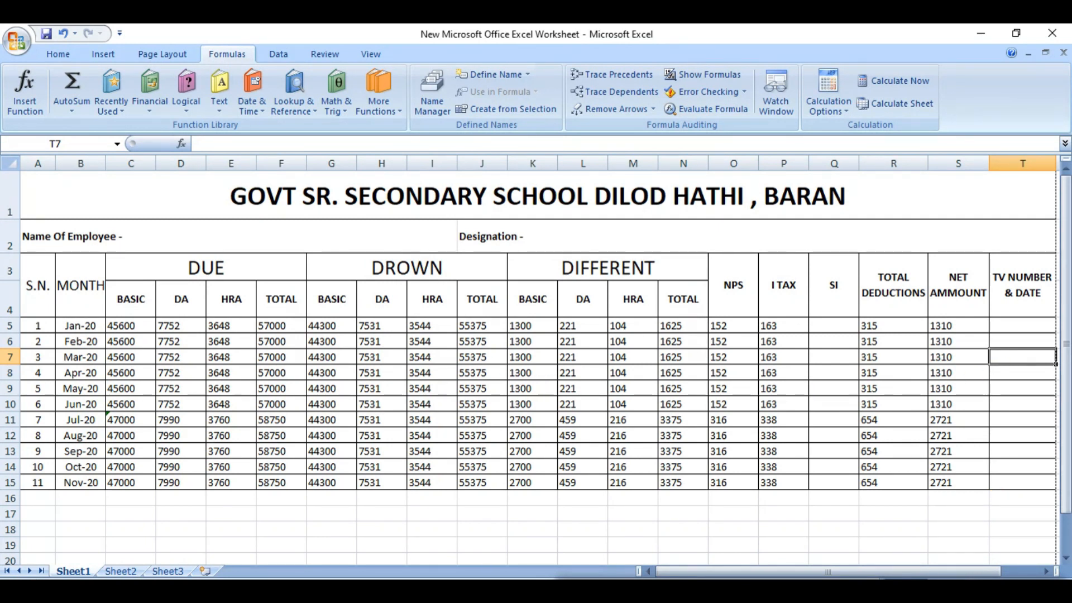
Make row 16 below the November entry taller and apply all borders to its unmerged cells A16 to T16.
scroll(536, 363, down, 1)
click(38, 388)
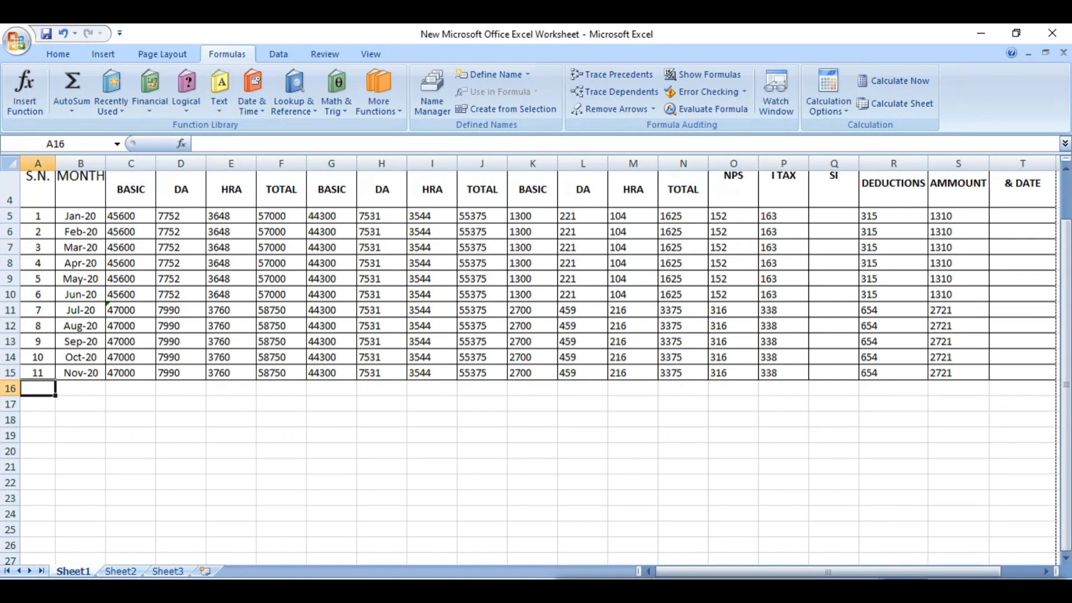
drag(38, 389, 1026, 392)
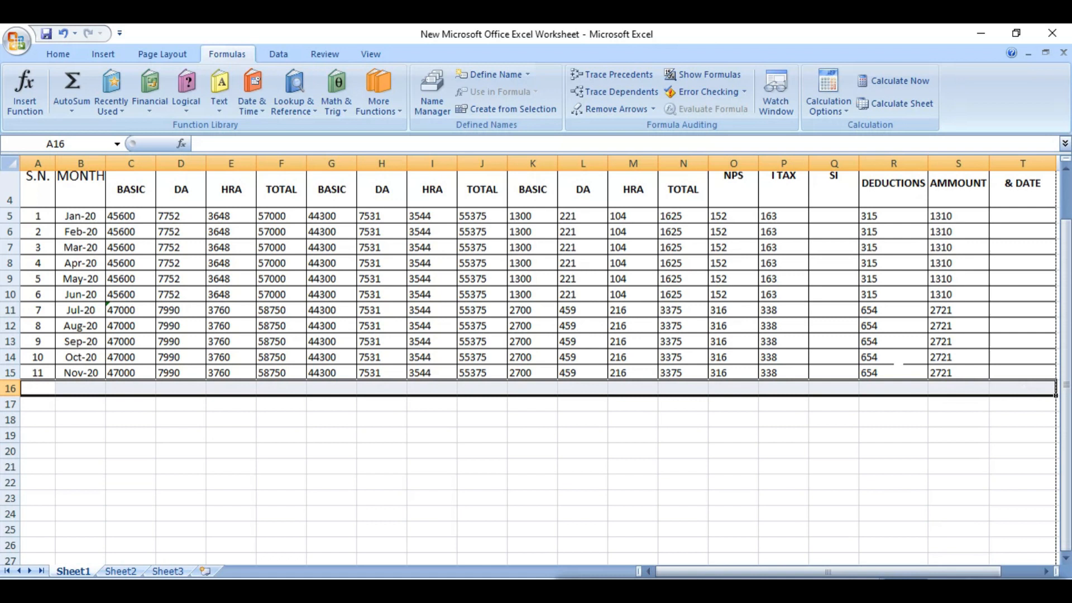
click(58, 54)
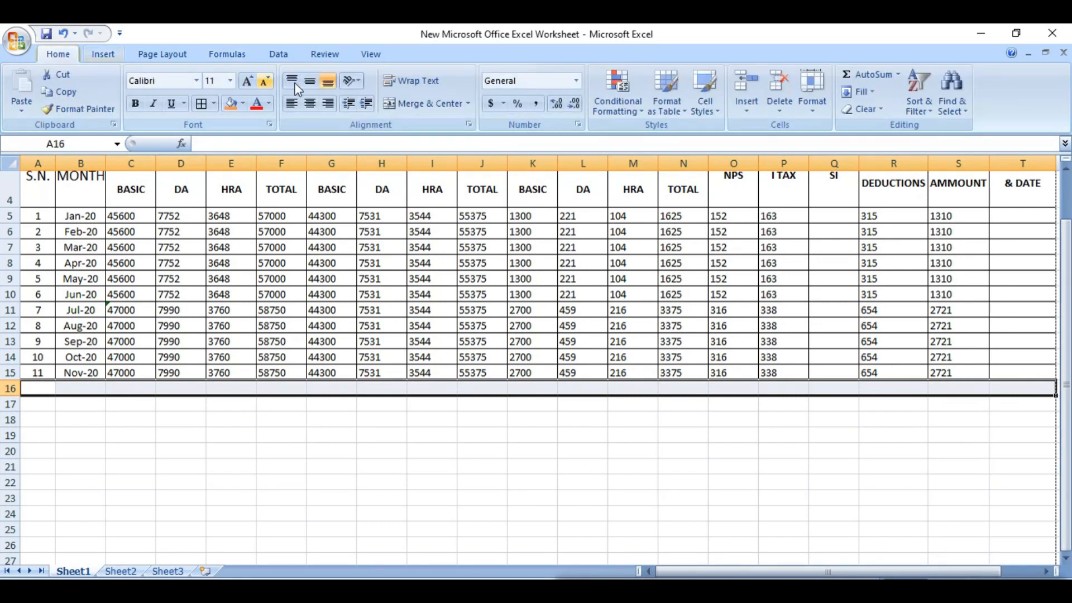
click(425, 103)
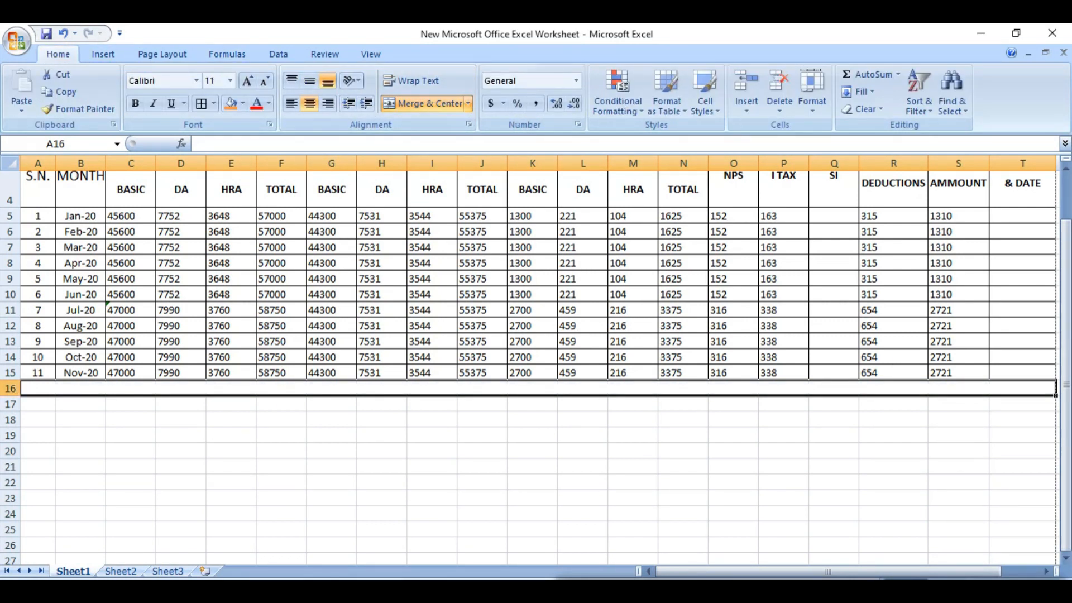
drag(10, 396, 11, 418)
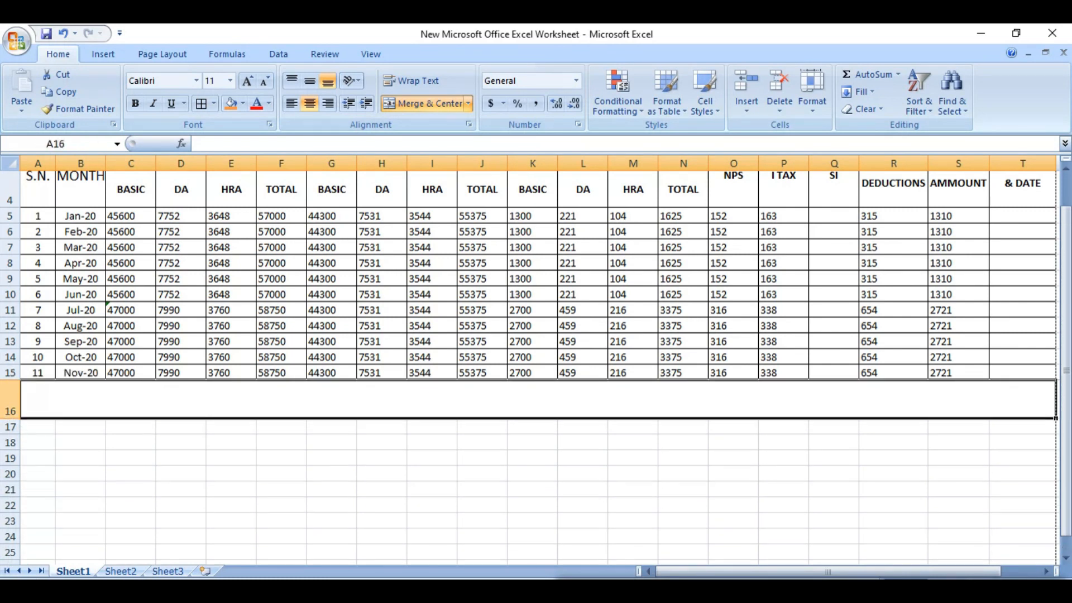
click(425, 103)
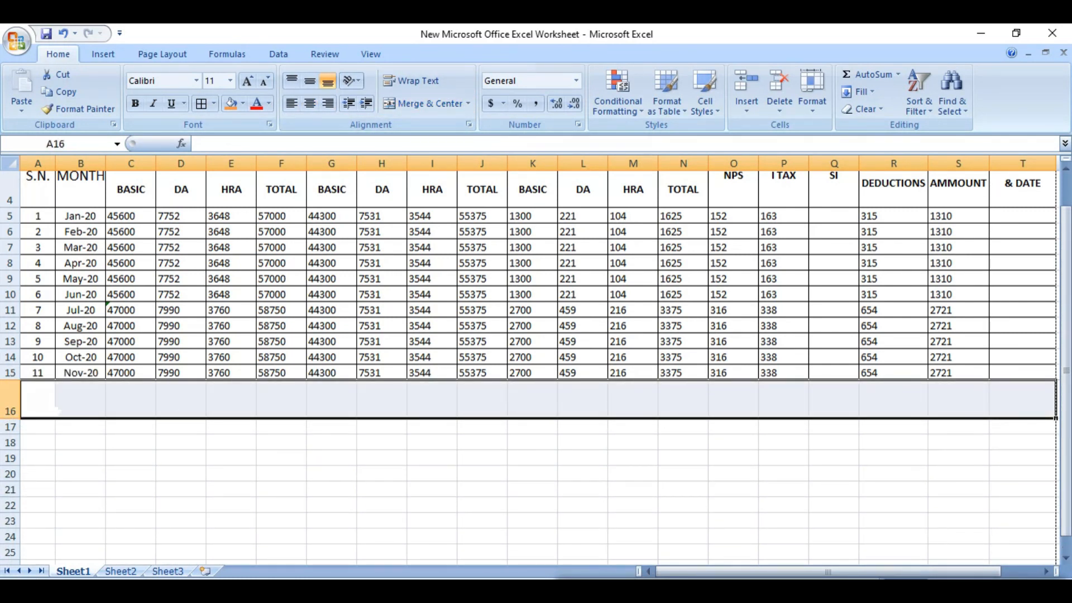
click(214, 103)
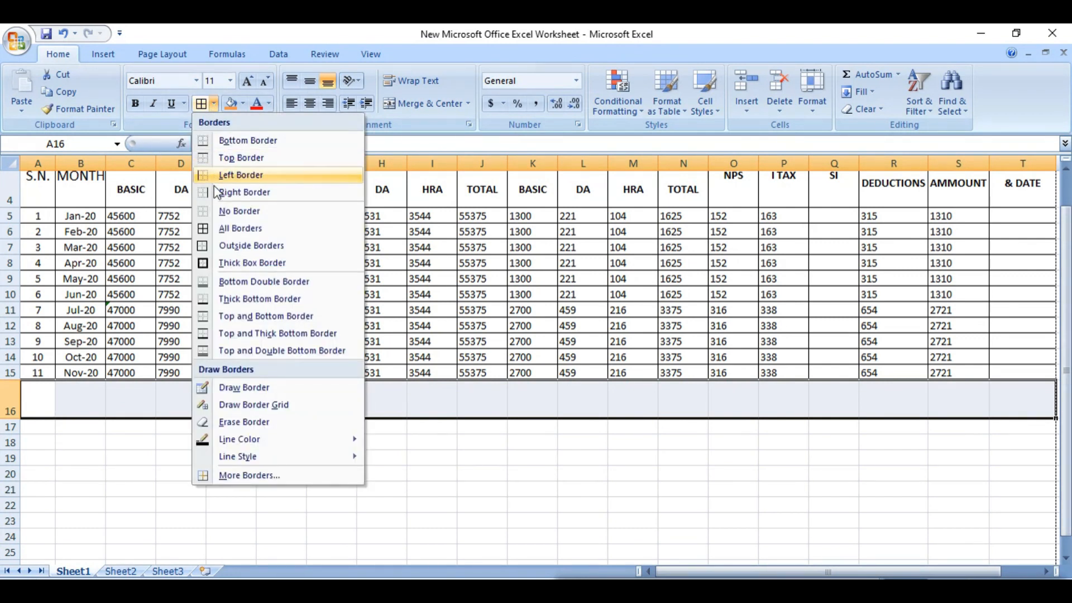
click(216, 234)
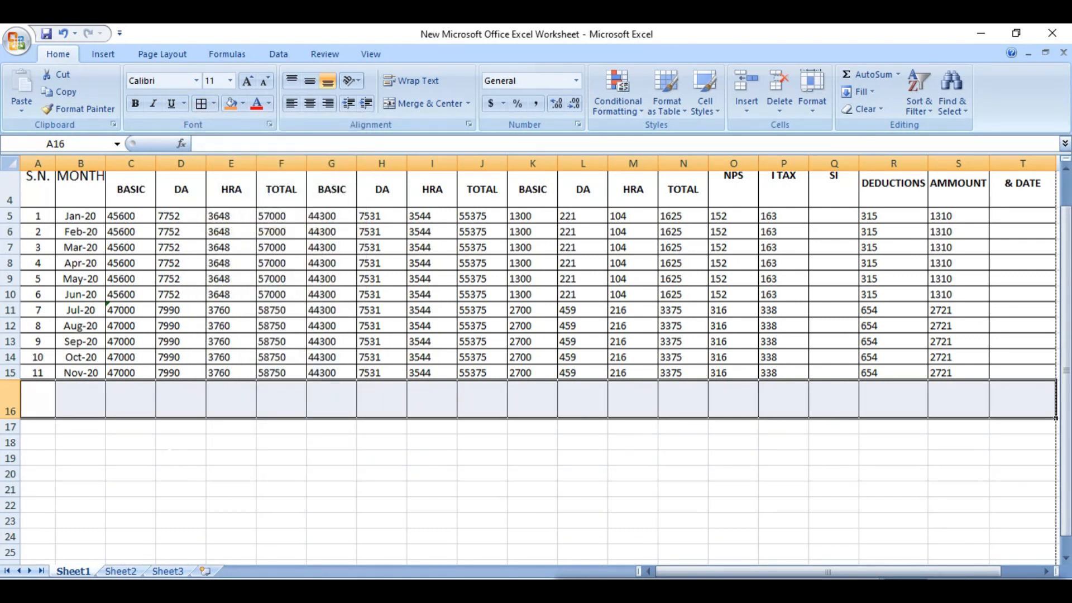
Enter the label TOTAL in A16 and format it bold with middle vertical alignment.
click(63, 393)
click(38, 400)
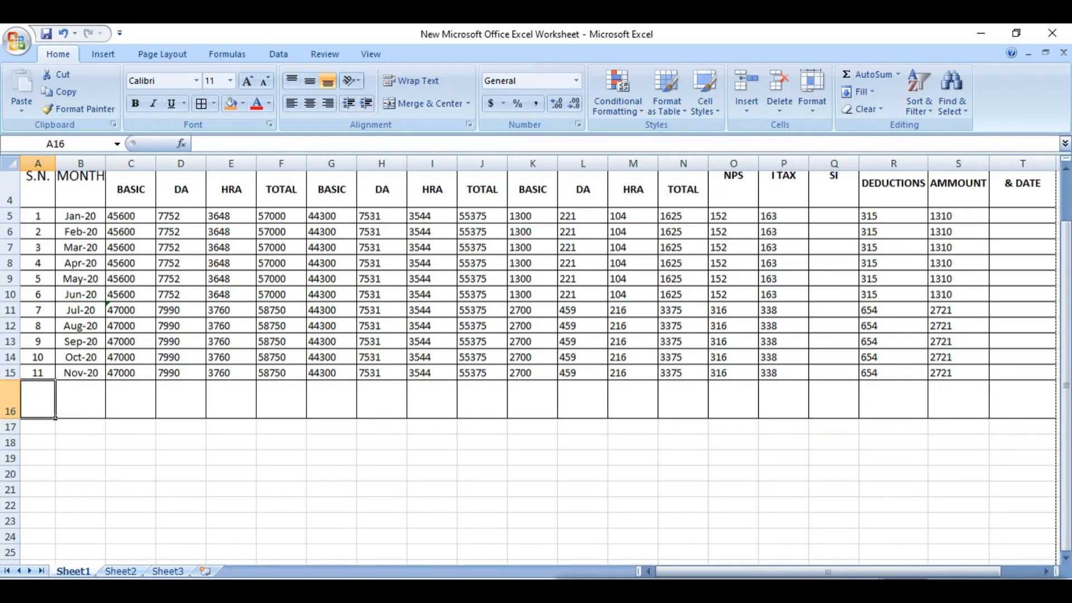
text(TOTAL)
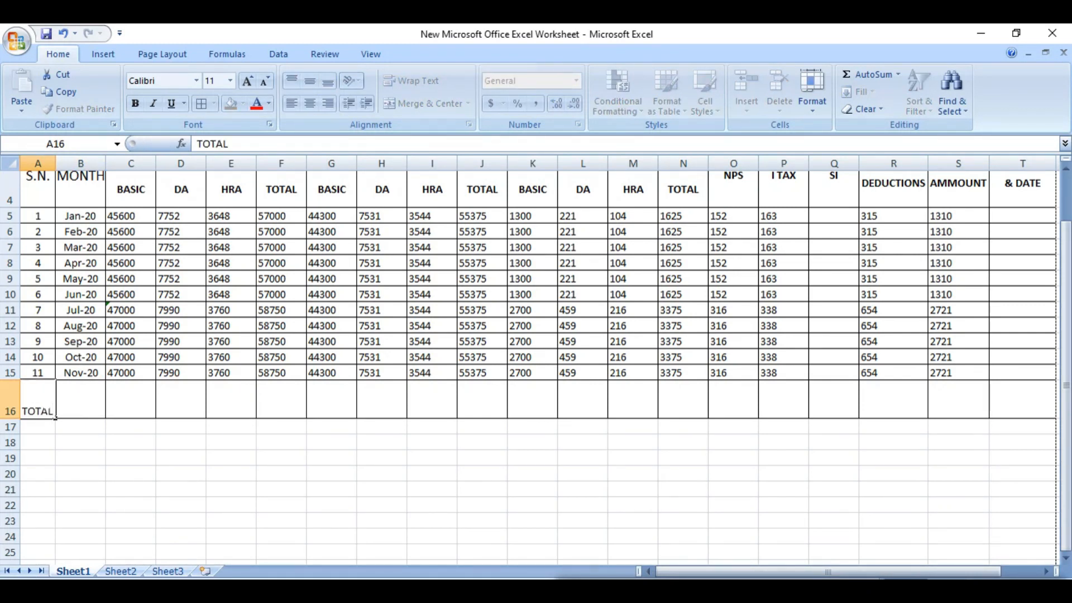
key(Tab)
click(43, 397)
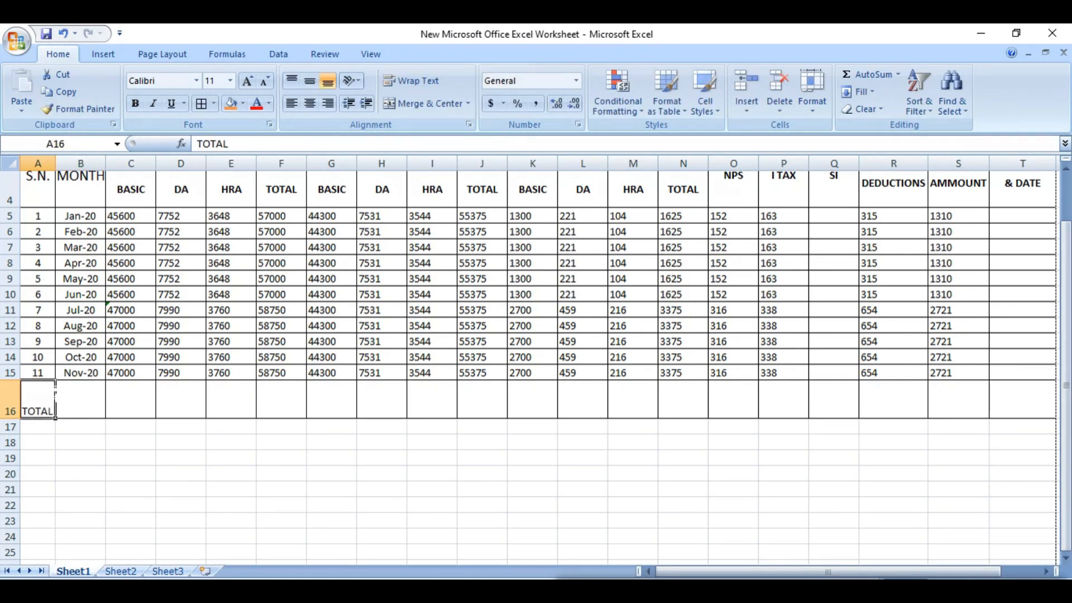
click(310, 82)
click(134, 103)
click(80, 399)
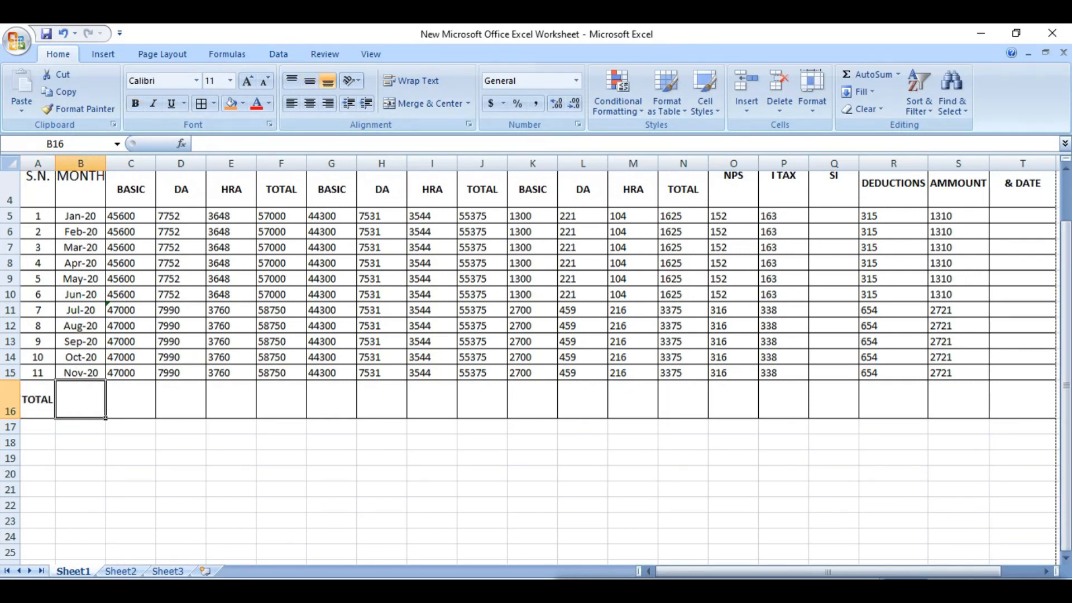
Use AutoSum to total all the amount columns from C to S over rows 5 to 15 in row 16.
scroll(131, 224, up, 1)
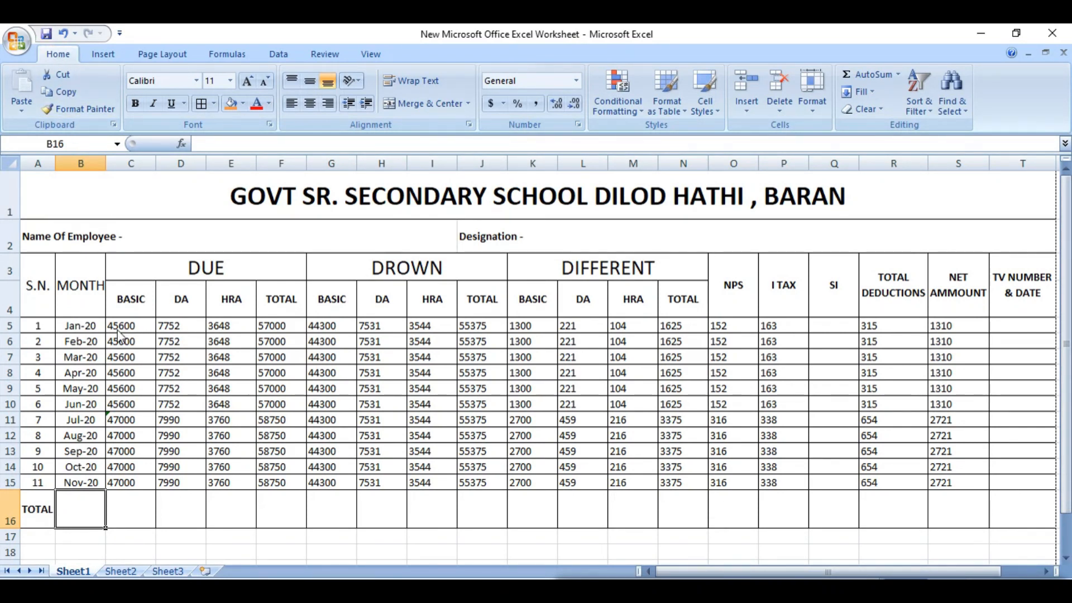
drag(115, 326, 972, 503)
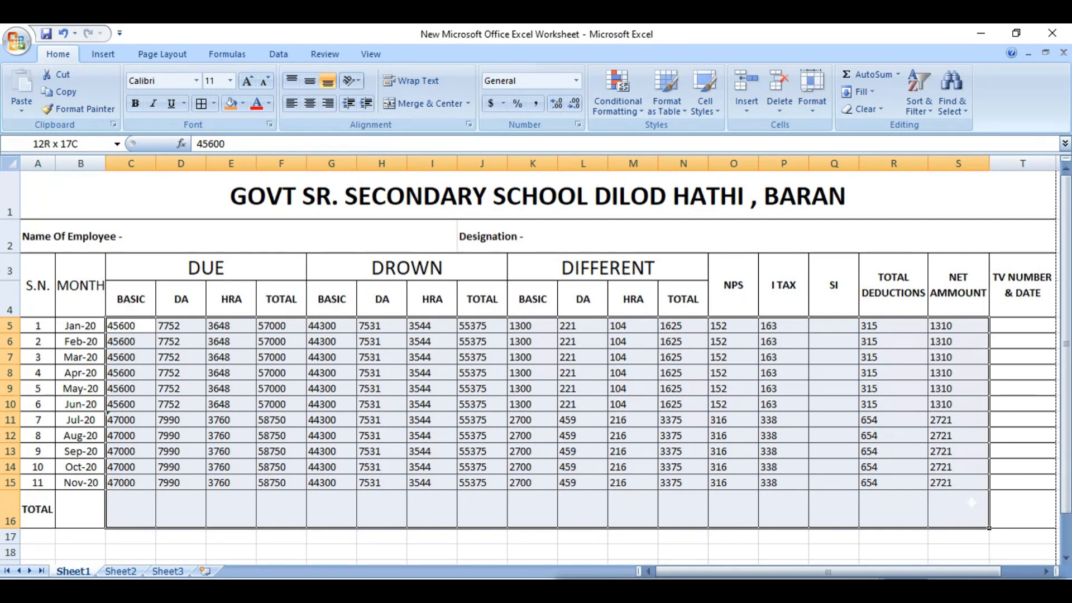
drag(972, 503, 972, 503)
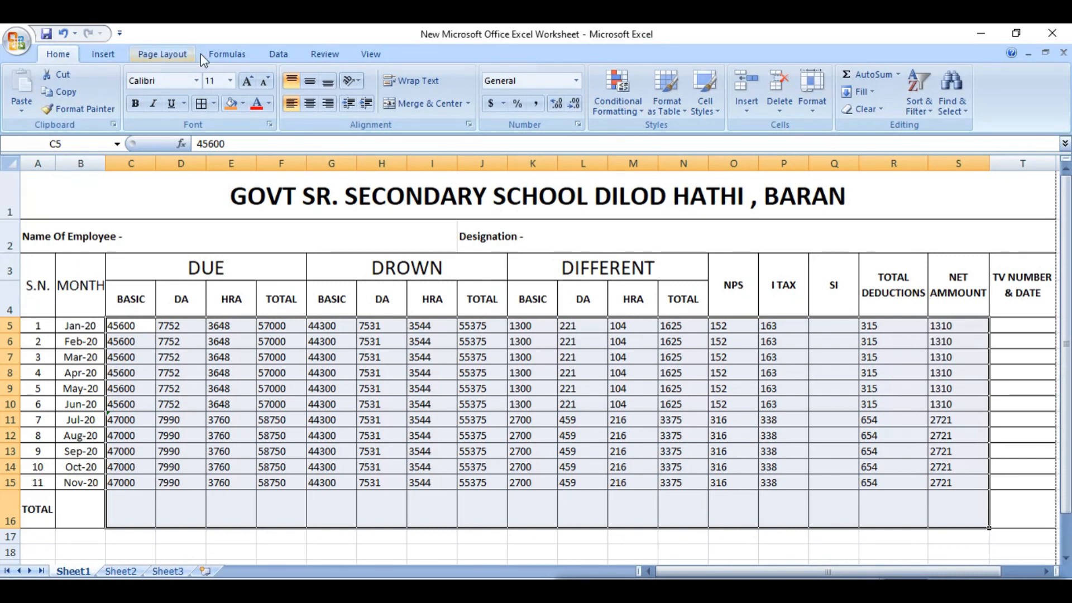
click(228, 54)
click(76, 82)
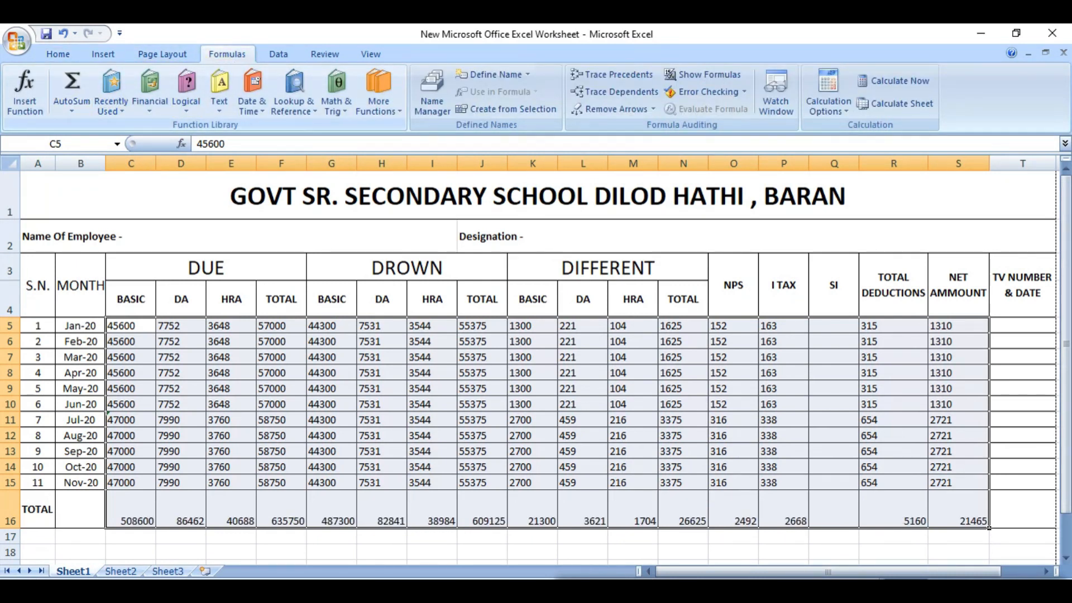
Format the totals in C16 to S16 as bold, left-aligned and vertically centred.
drag(129, 509, 958, 511)
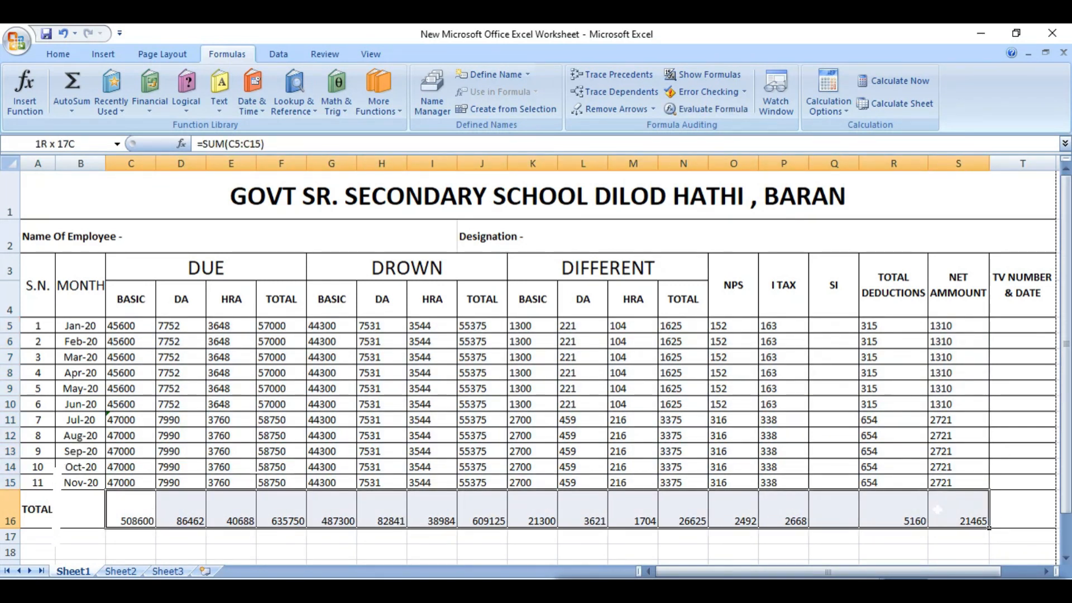
click(59, 56)
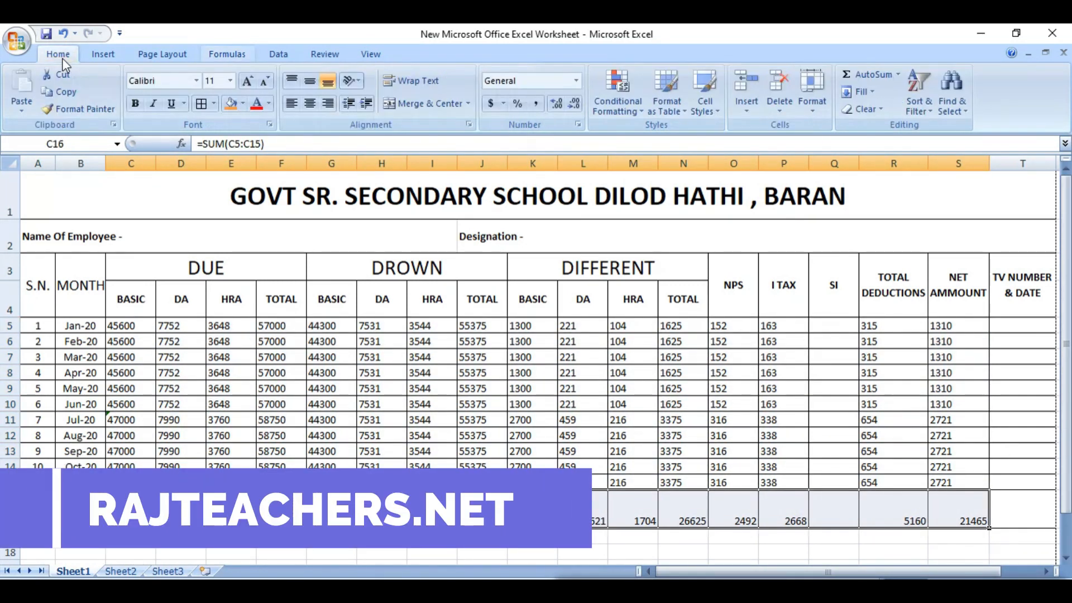
click(291, 106)
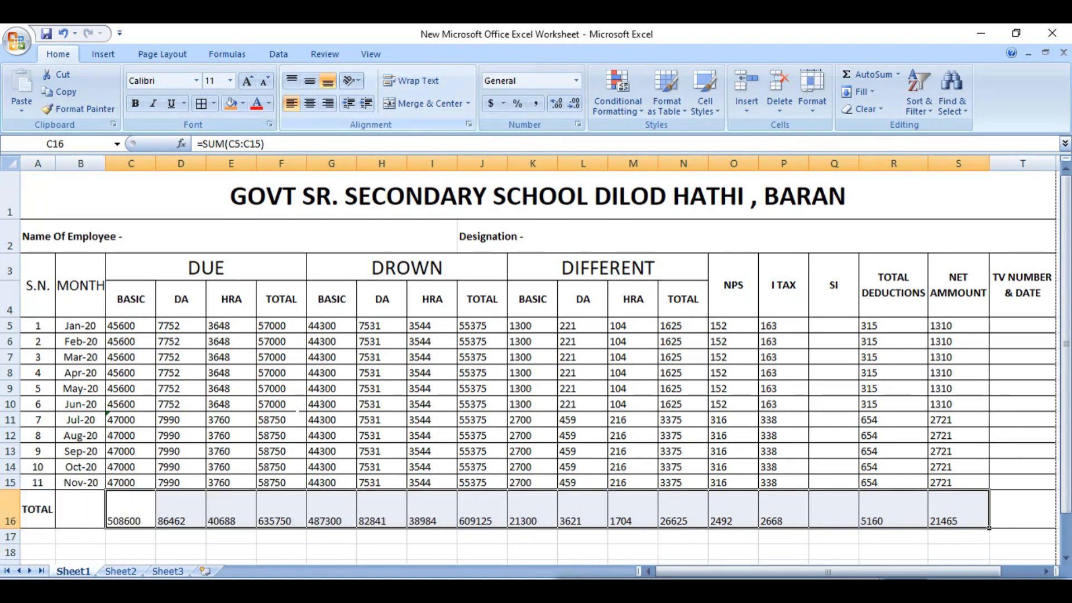
click(310, 83)
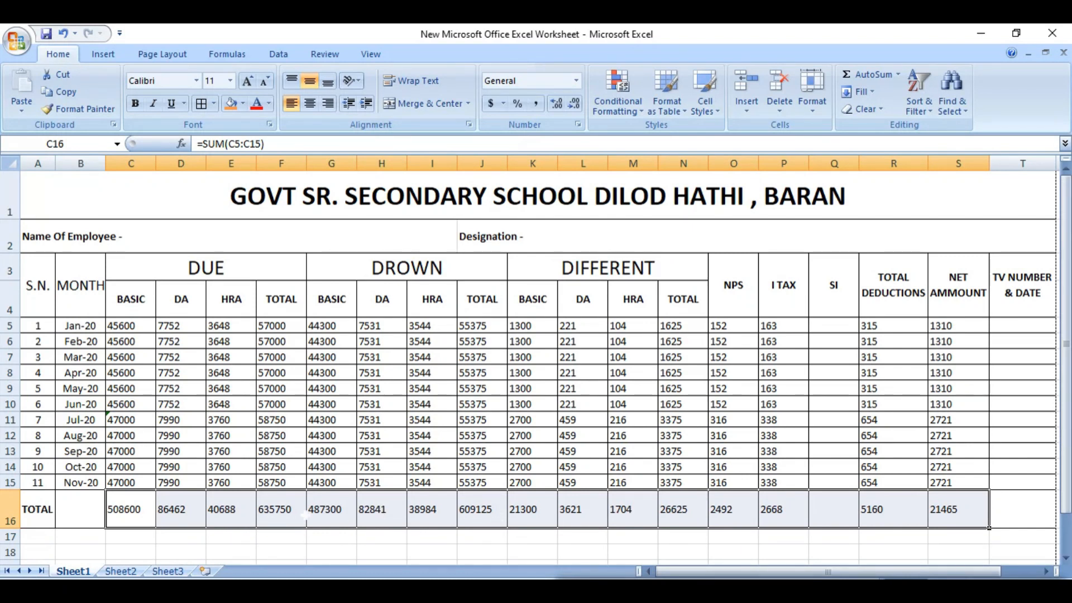
click(134, 104)
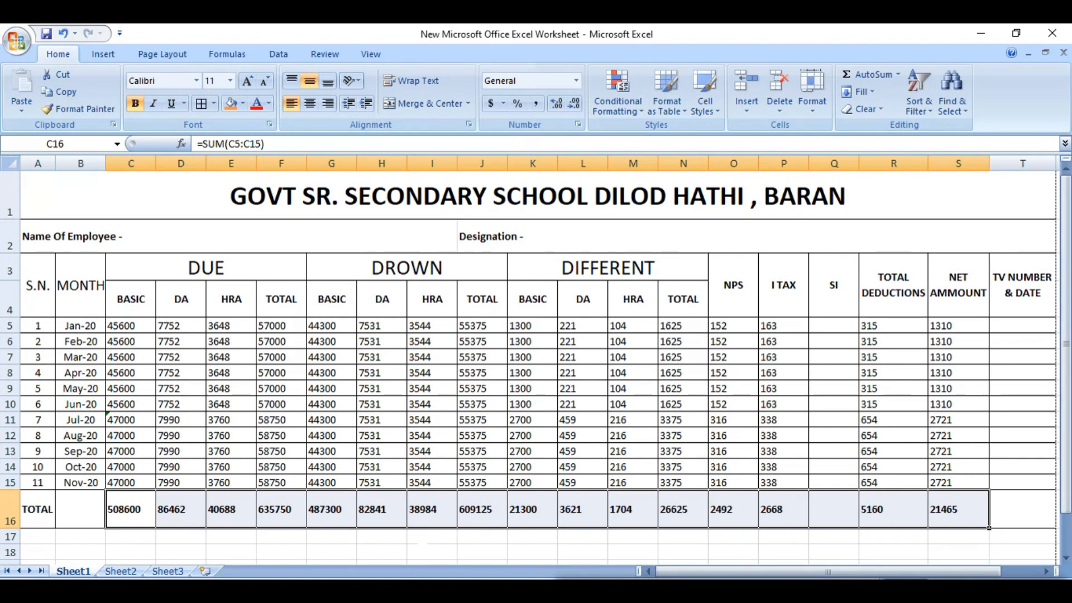
click(422, 547)
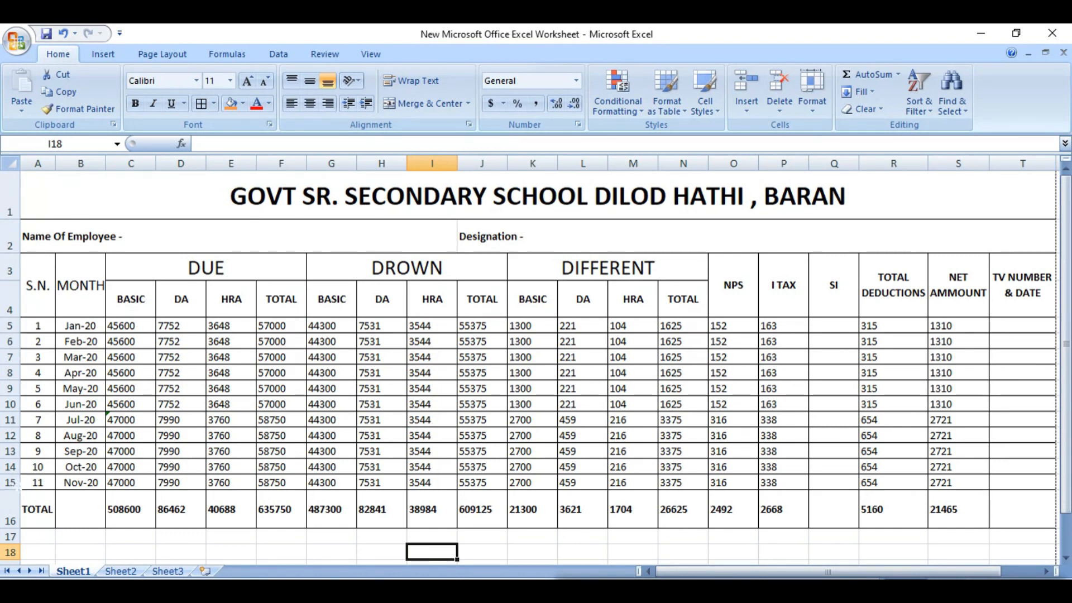
Examine the finished arrear sheet's page layout in the print preview, zoom in on the table, and close the preview.
scroll(84, 435, down, 1)
scroll(84, 435, up, 1)
click(17, 42)
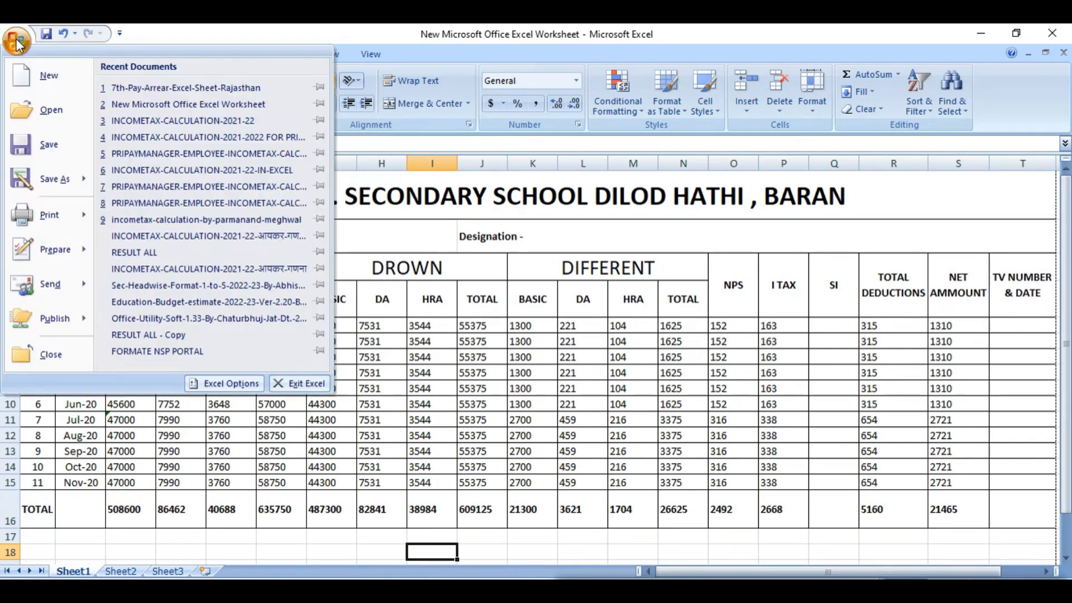
mouse_move(84, 211)
click(157, 178)
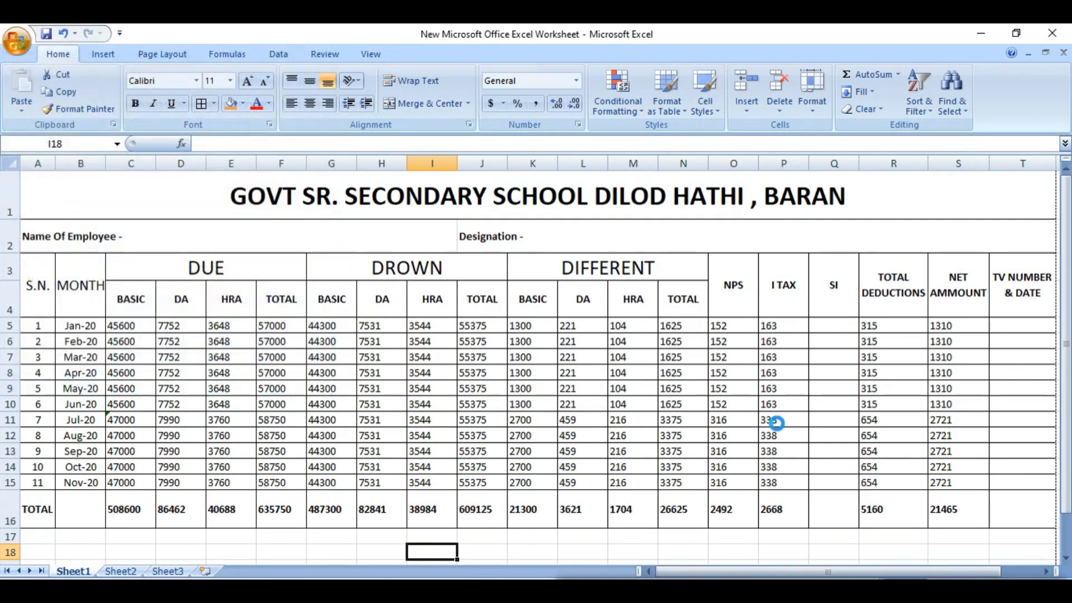
click(636, 369)
click(637, 369)
scroll(654, 385, up, 3)
click(399, 326)
click(400, 325)
click(400, 325)
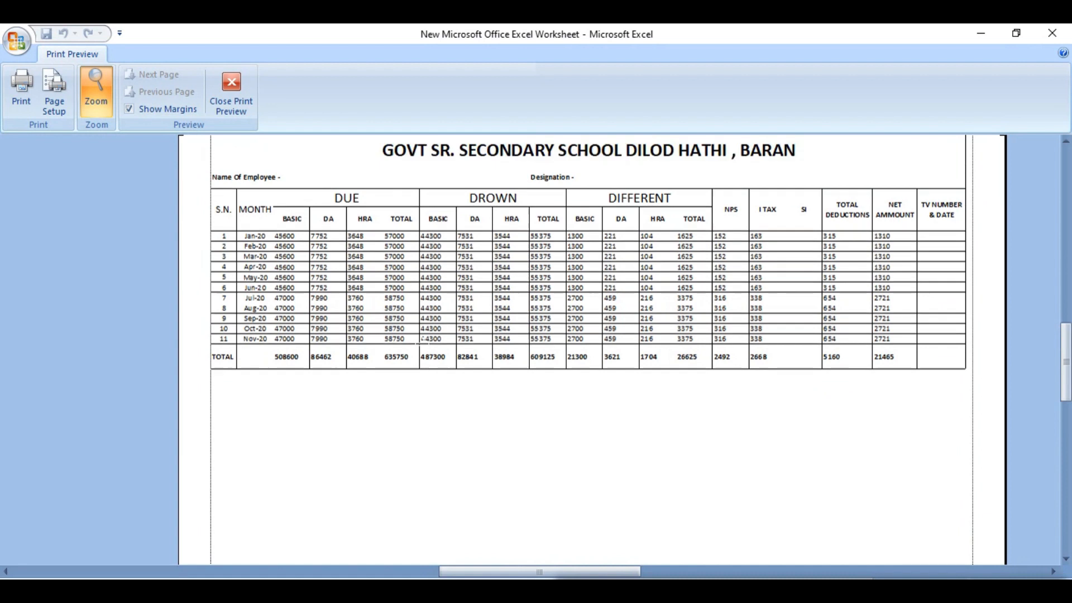
click(231, 91)
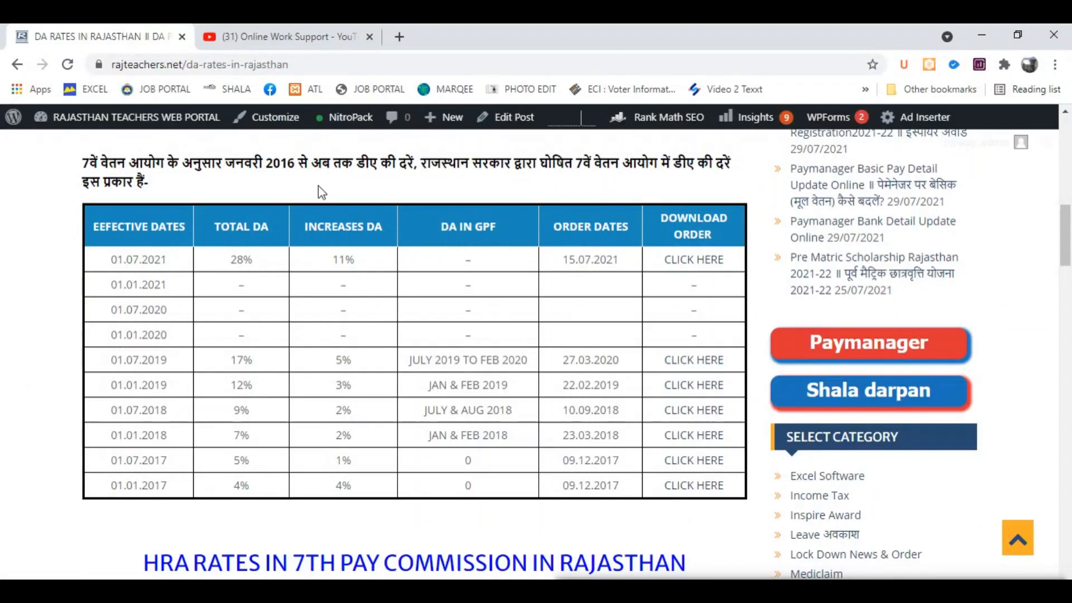
Switch to the YouTube page in the browser and subscribe to the Online Work Support channel with all notifications on.
click(491, 590)
click(286, 37)
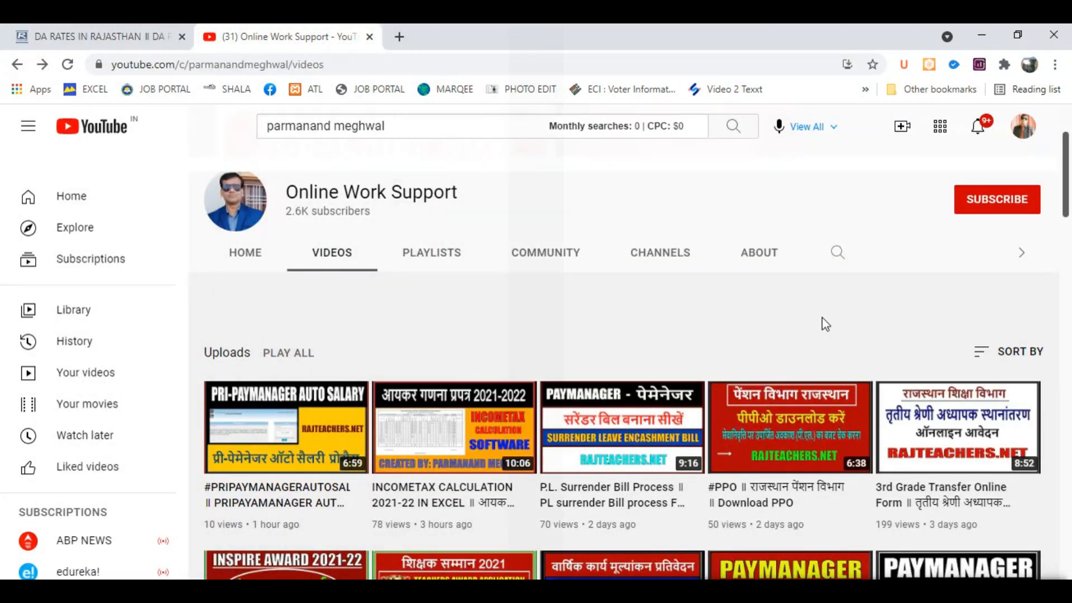
click(1002, 202)
click(1028, 205)
click(996, 233)
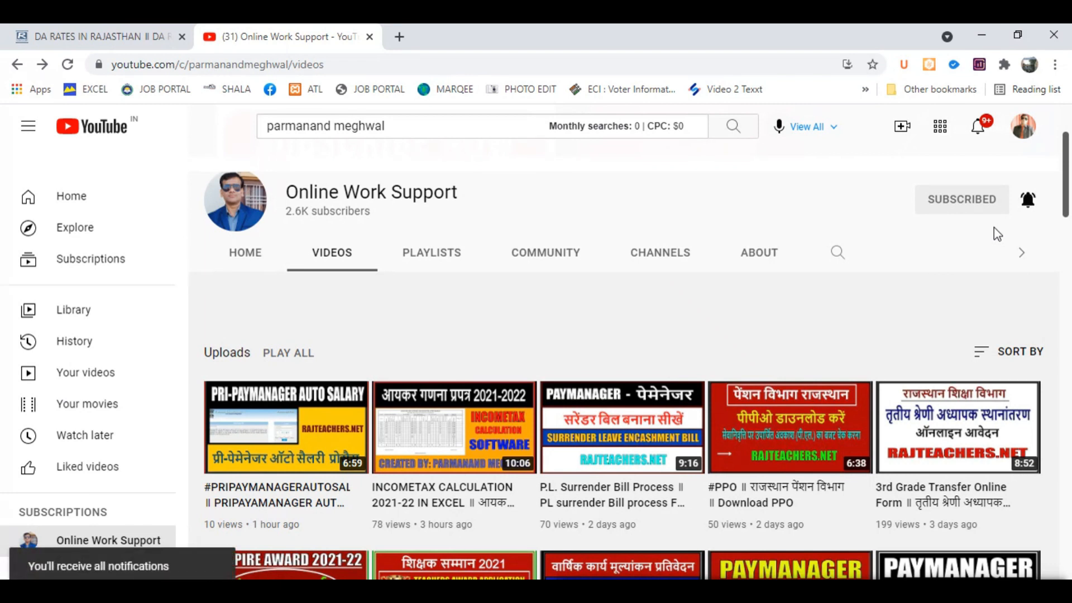